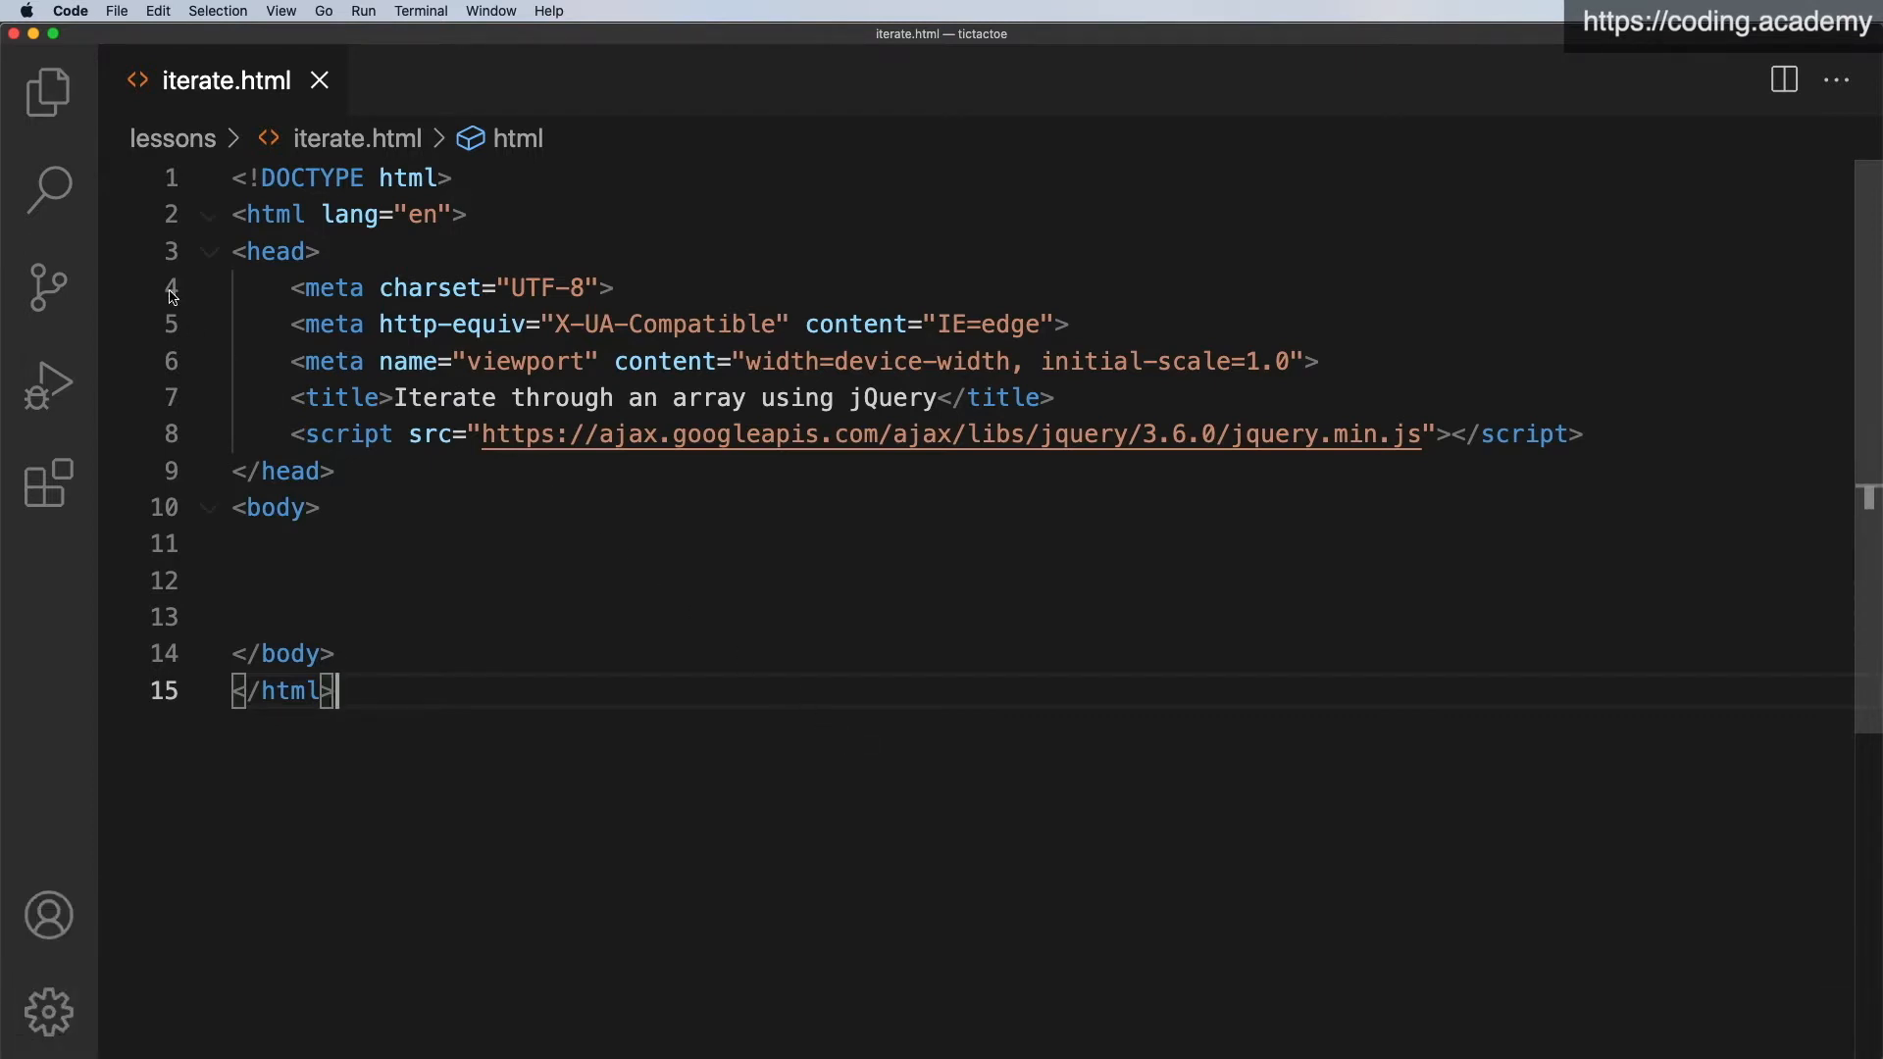
Fold the head block and add an empty <script> element inside the body, then switch to Chrome.
click(210, 252)
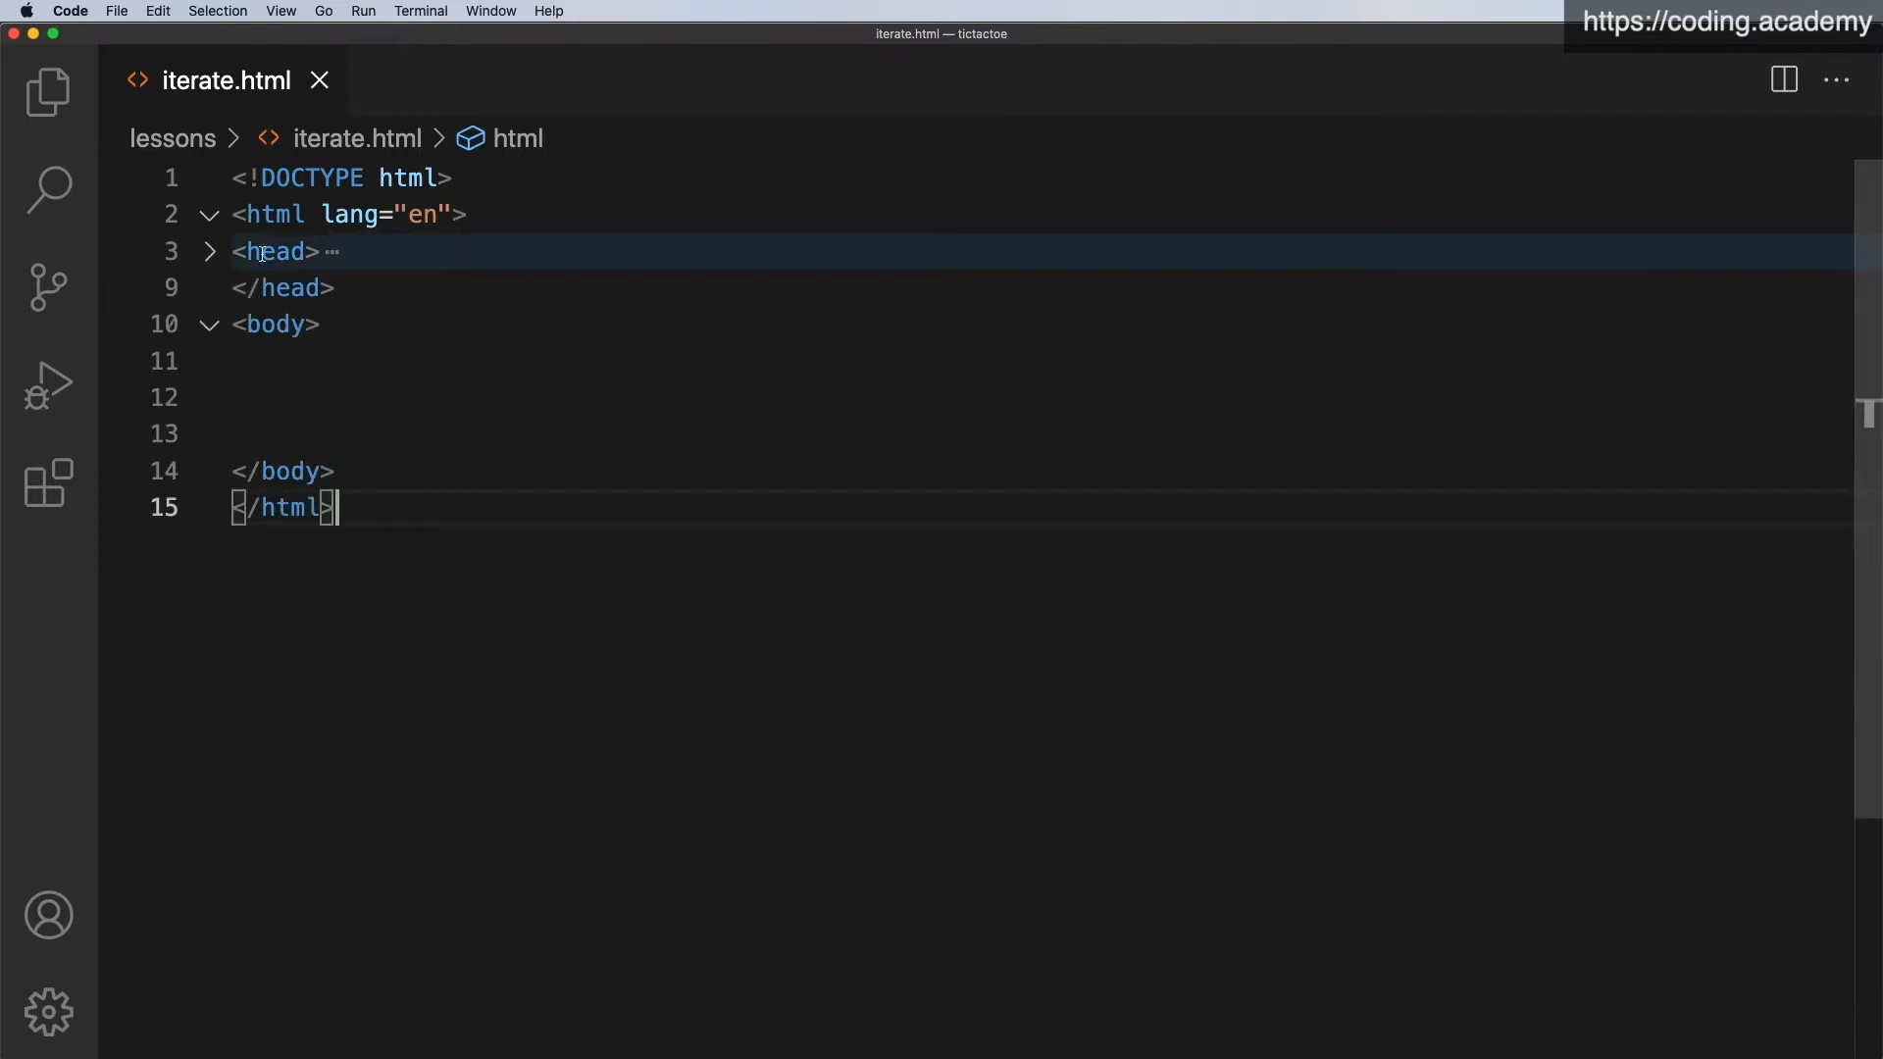
click(295, 397)
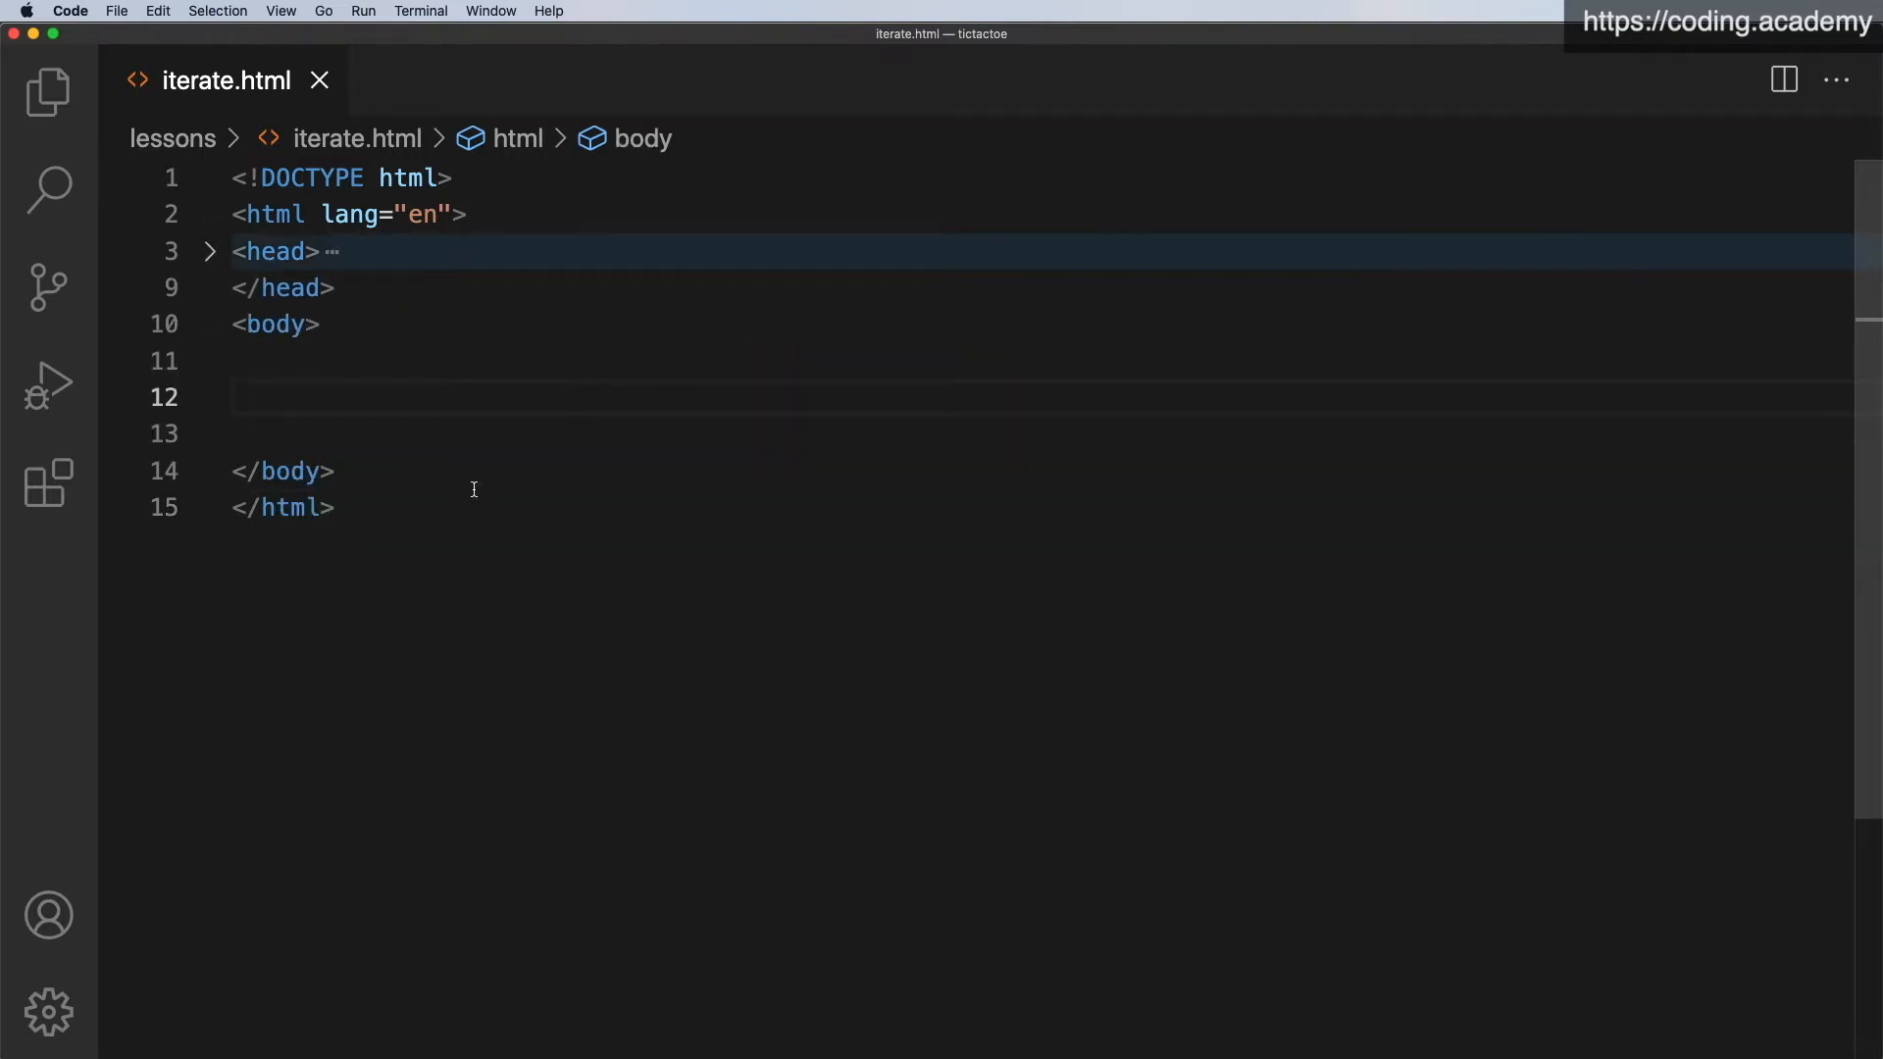
text(<sc)
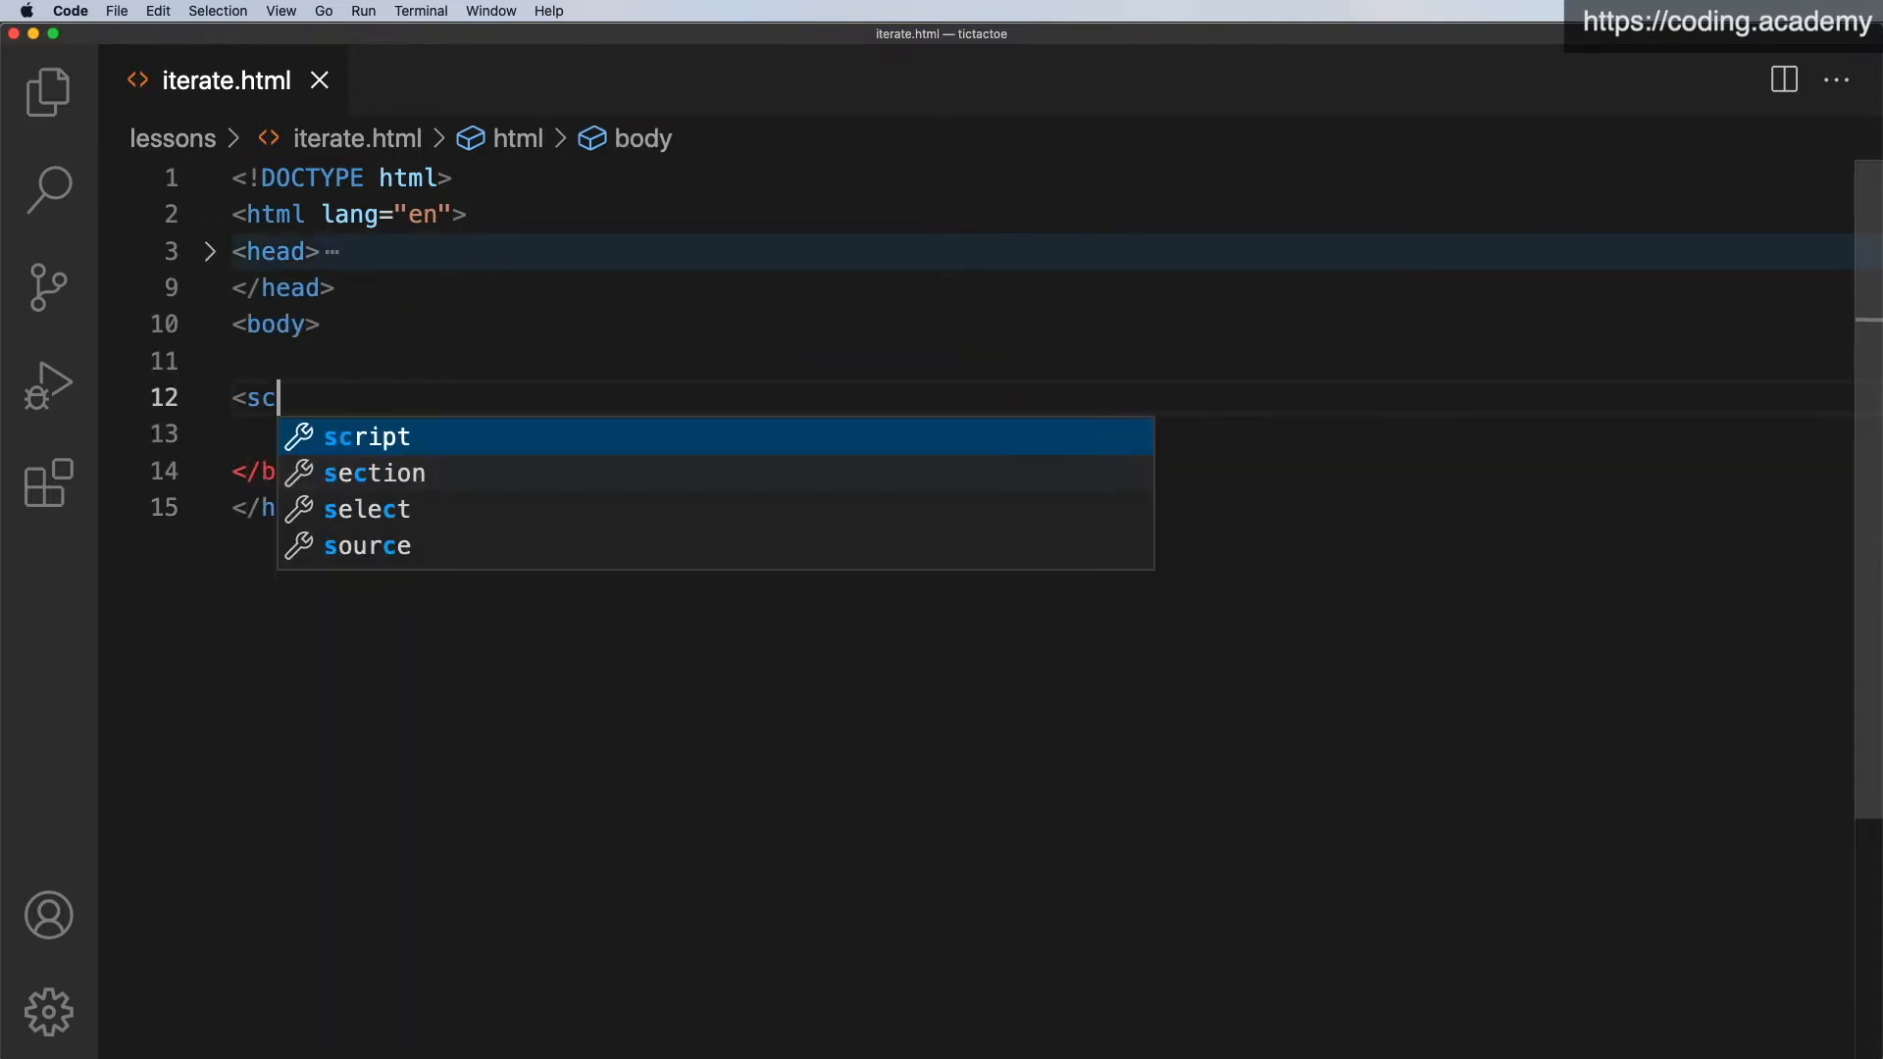
text(ript></script>)
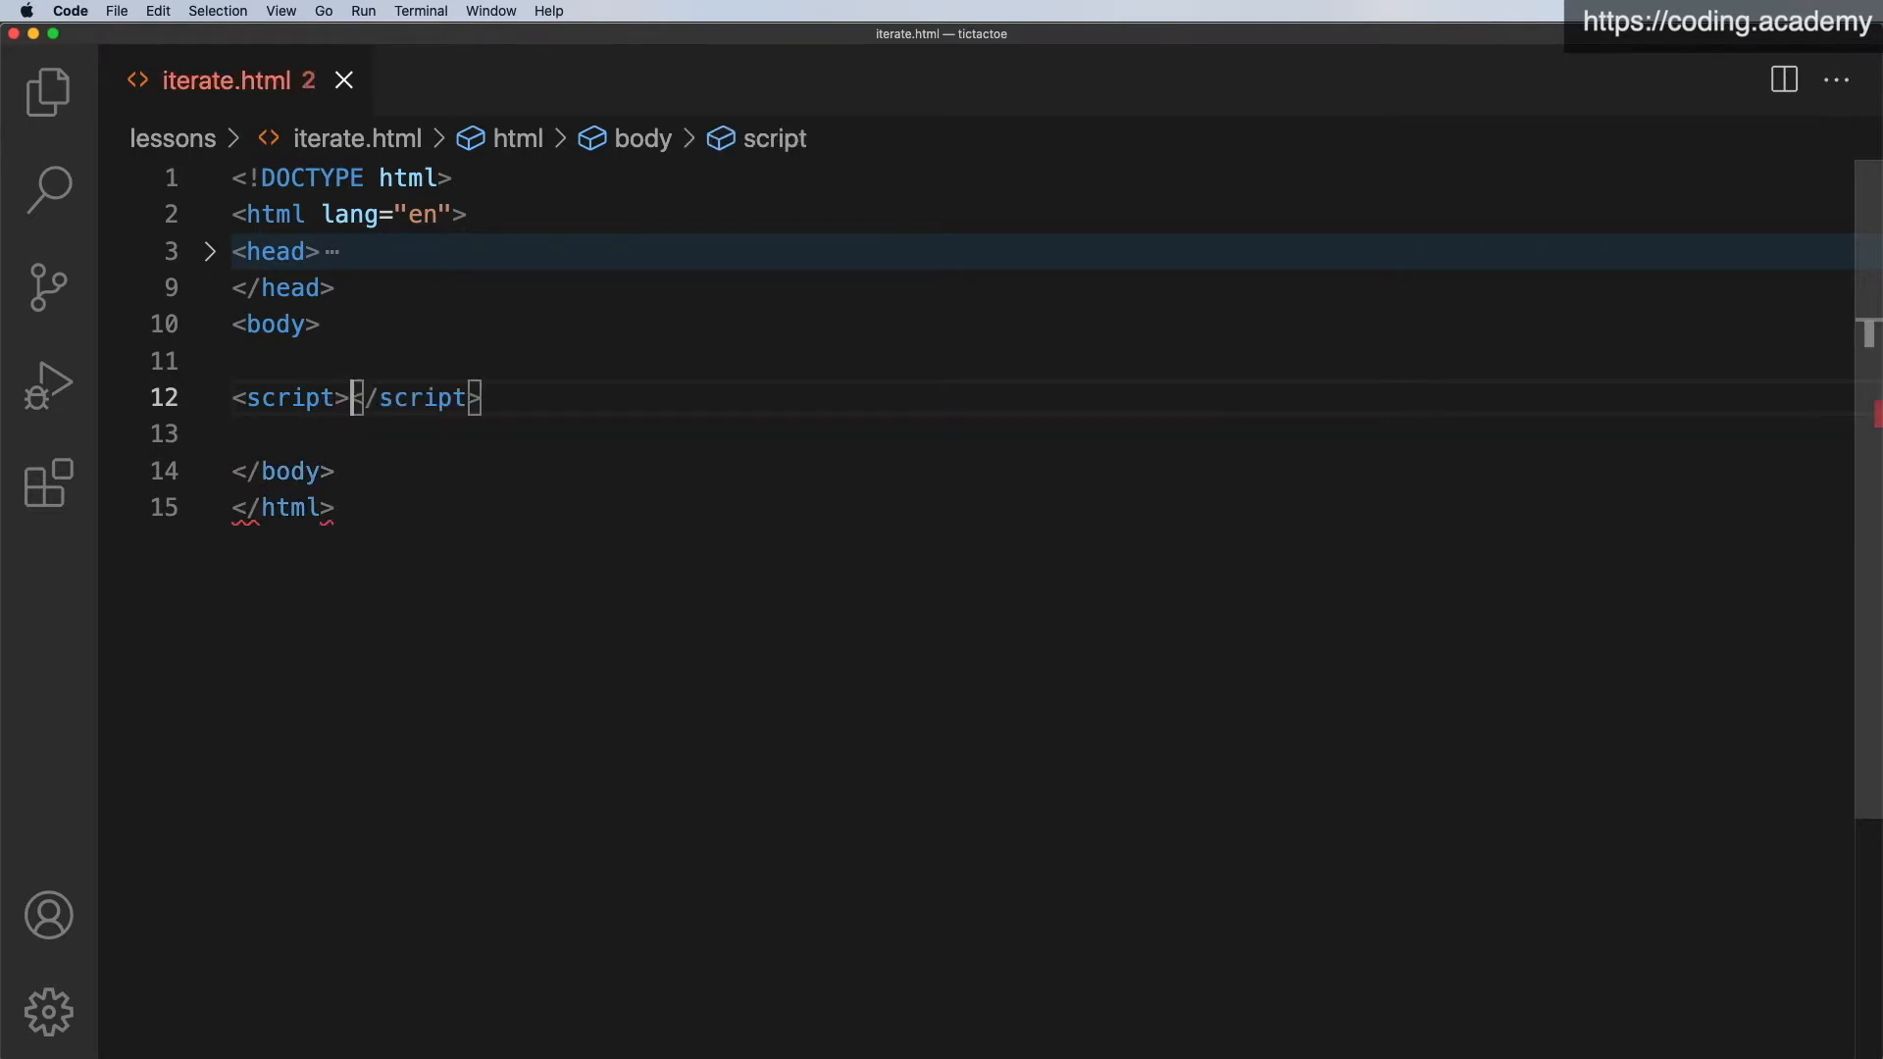
key(Return)
key(Return)
key(Return)
key(Return)
key(Up)
key(Up)
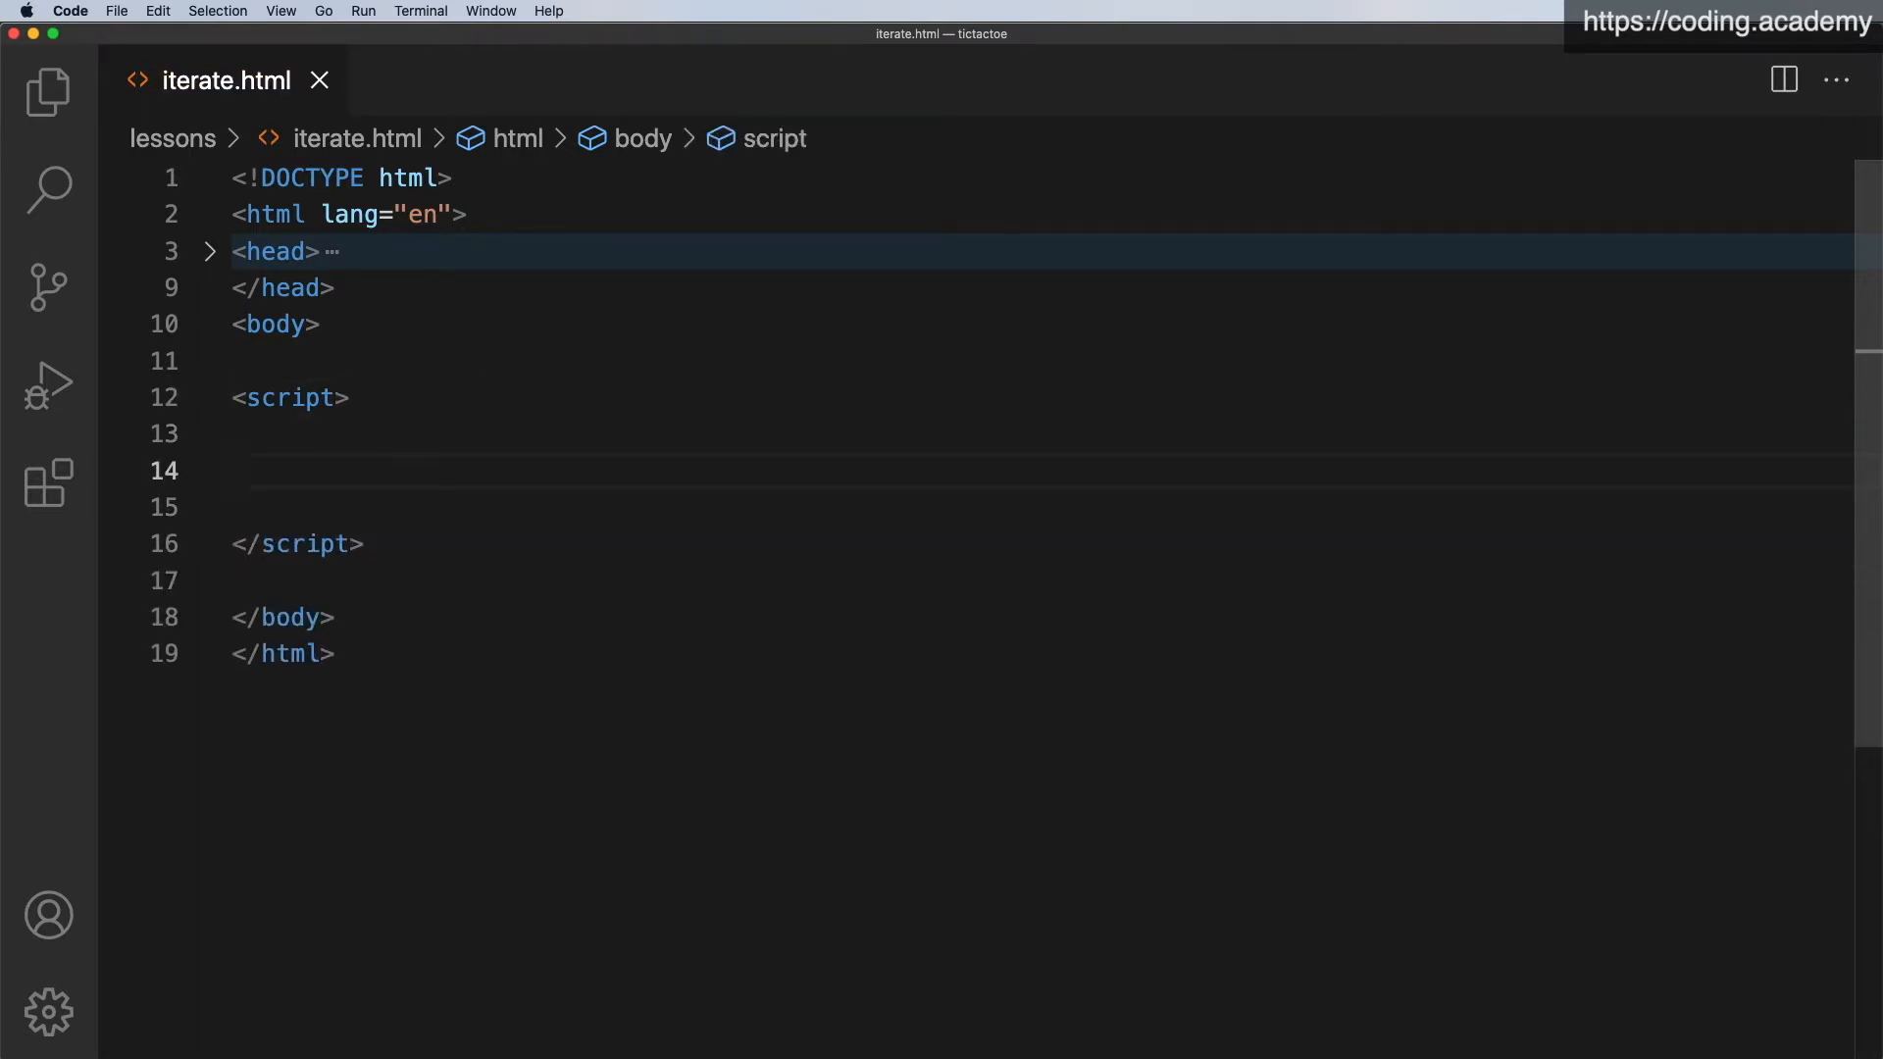
key(super+Tab)
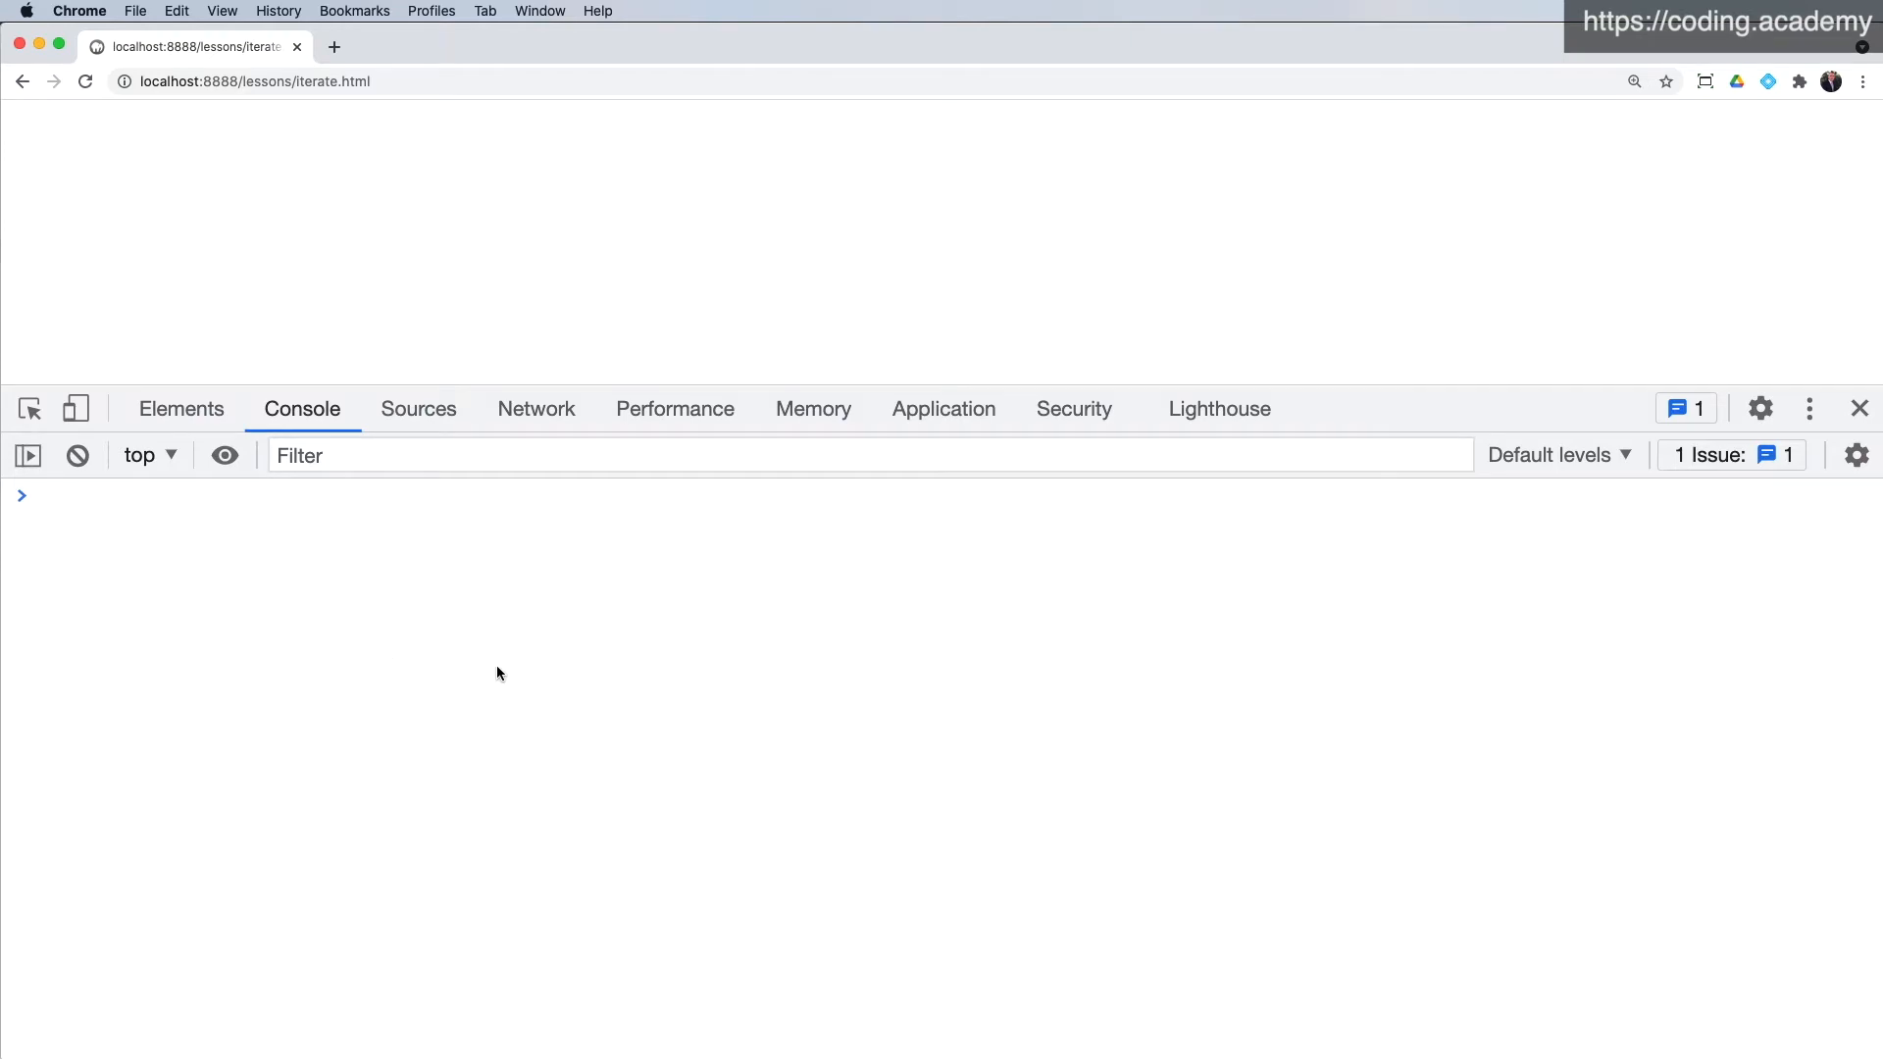
Return from Chrome's empty console to the iterate.html editor.
key(super+Tab)
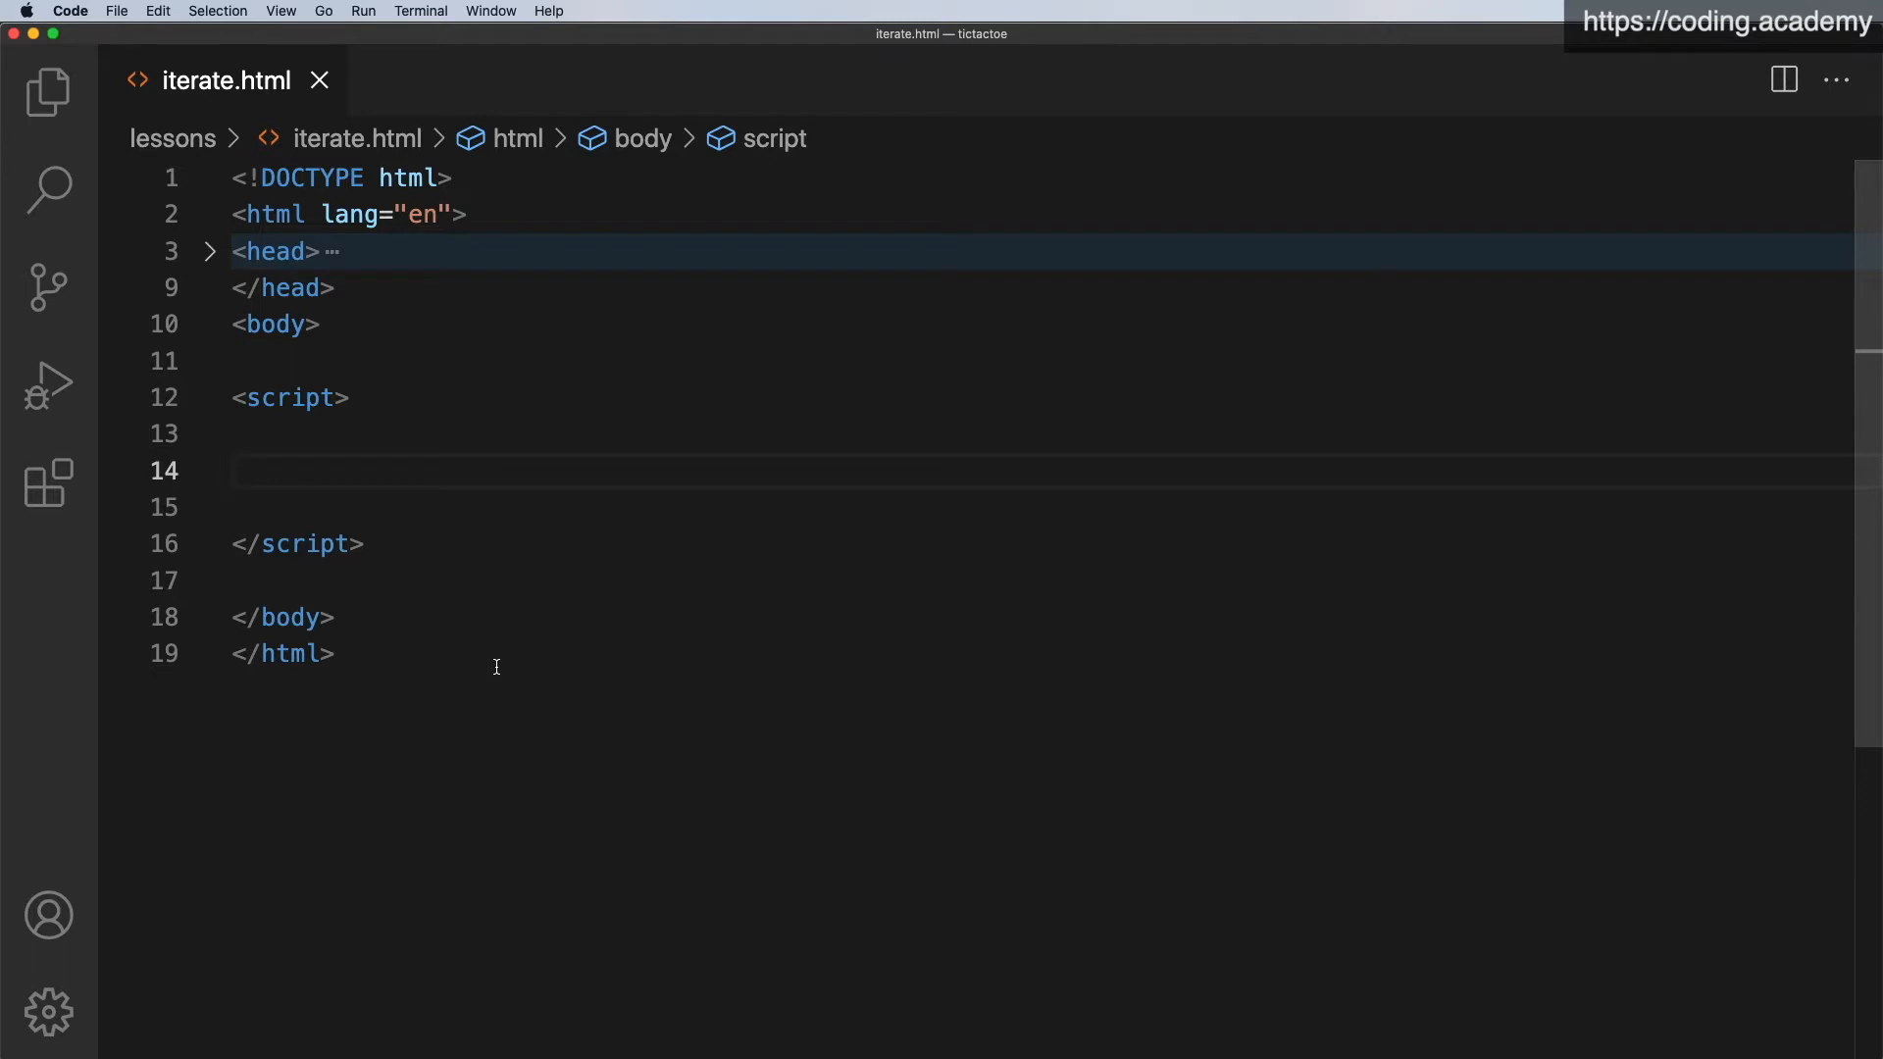
text($)
text(())
text();)
Write an empty jQuery ready handler $(function(){ }); inside the script block.
key(Left)
key(Left)
text(function)
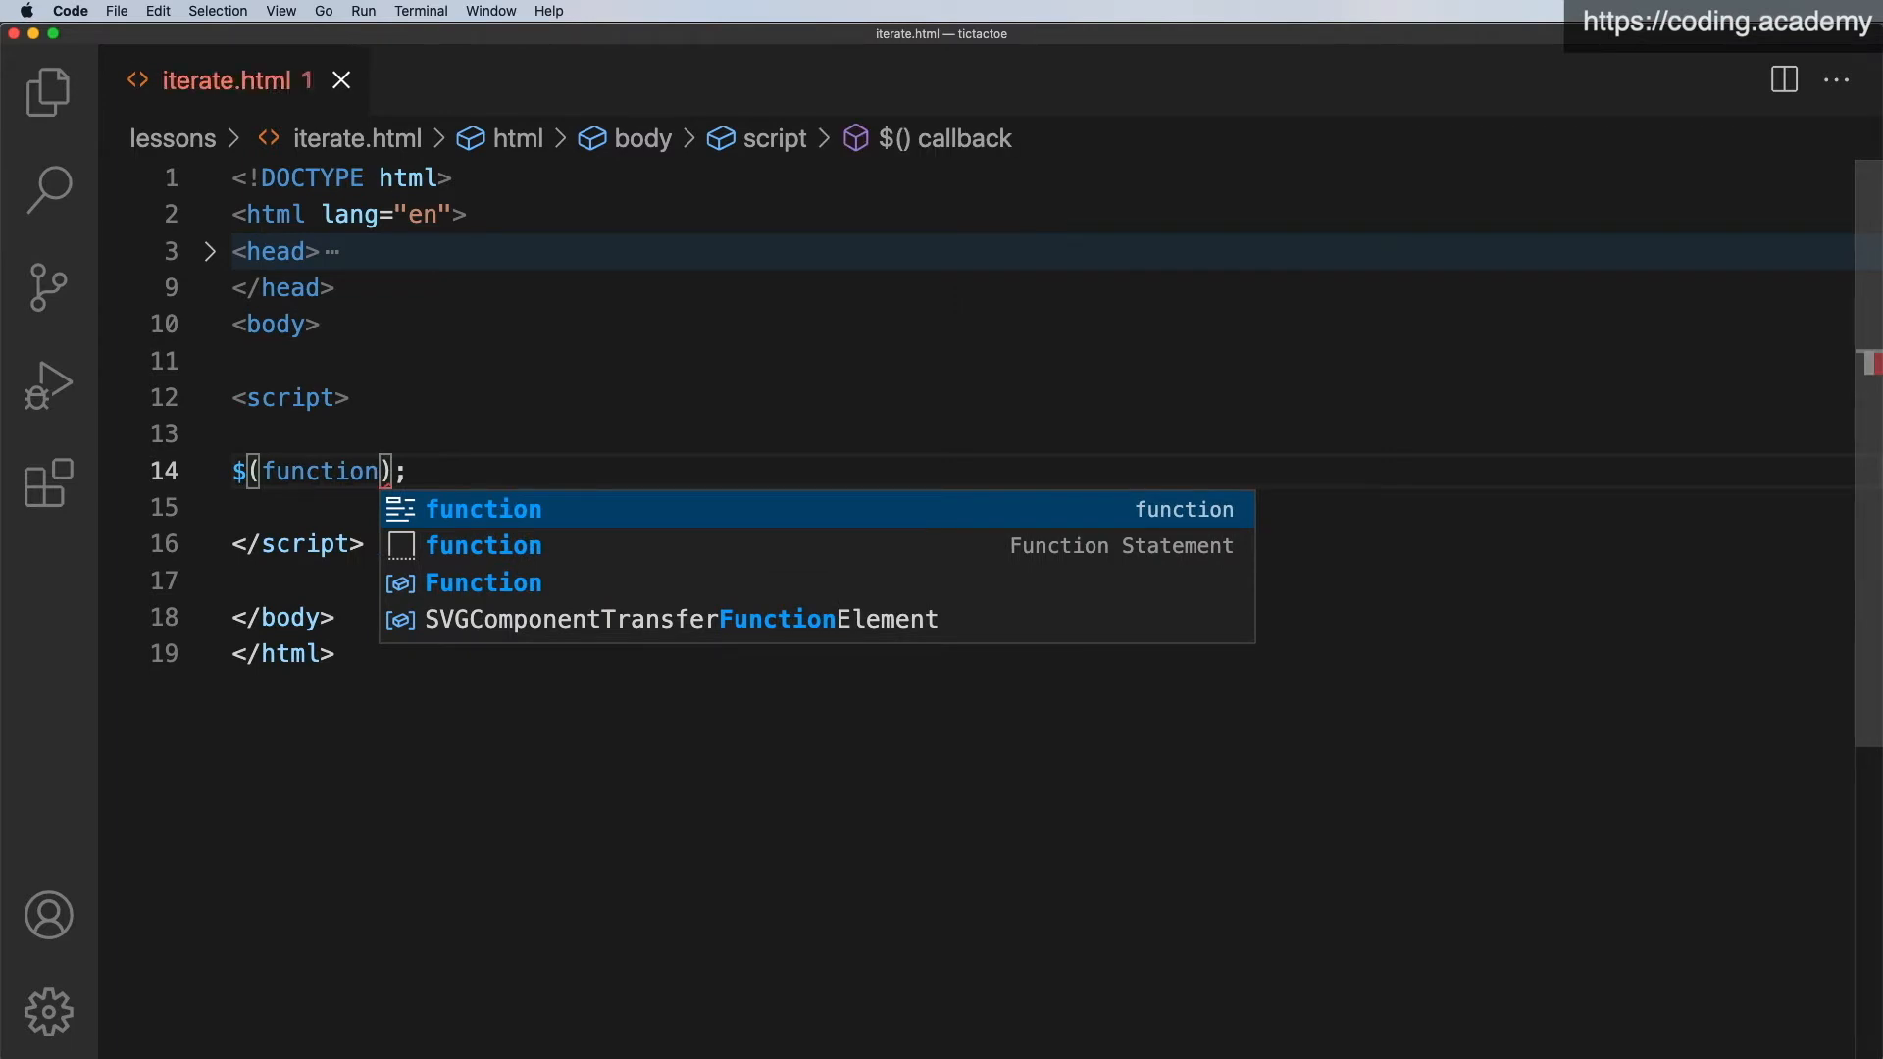
key(Escape)
text(())
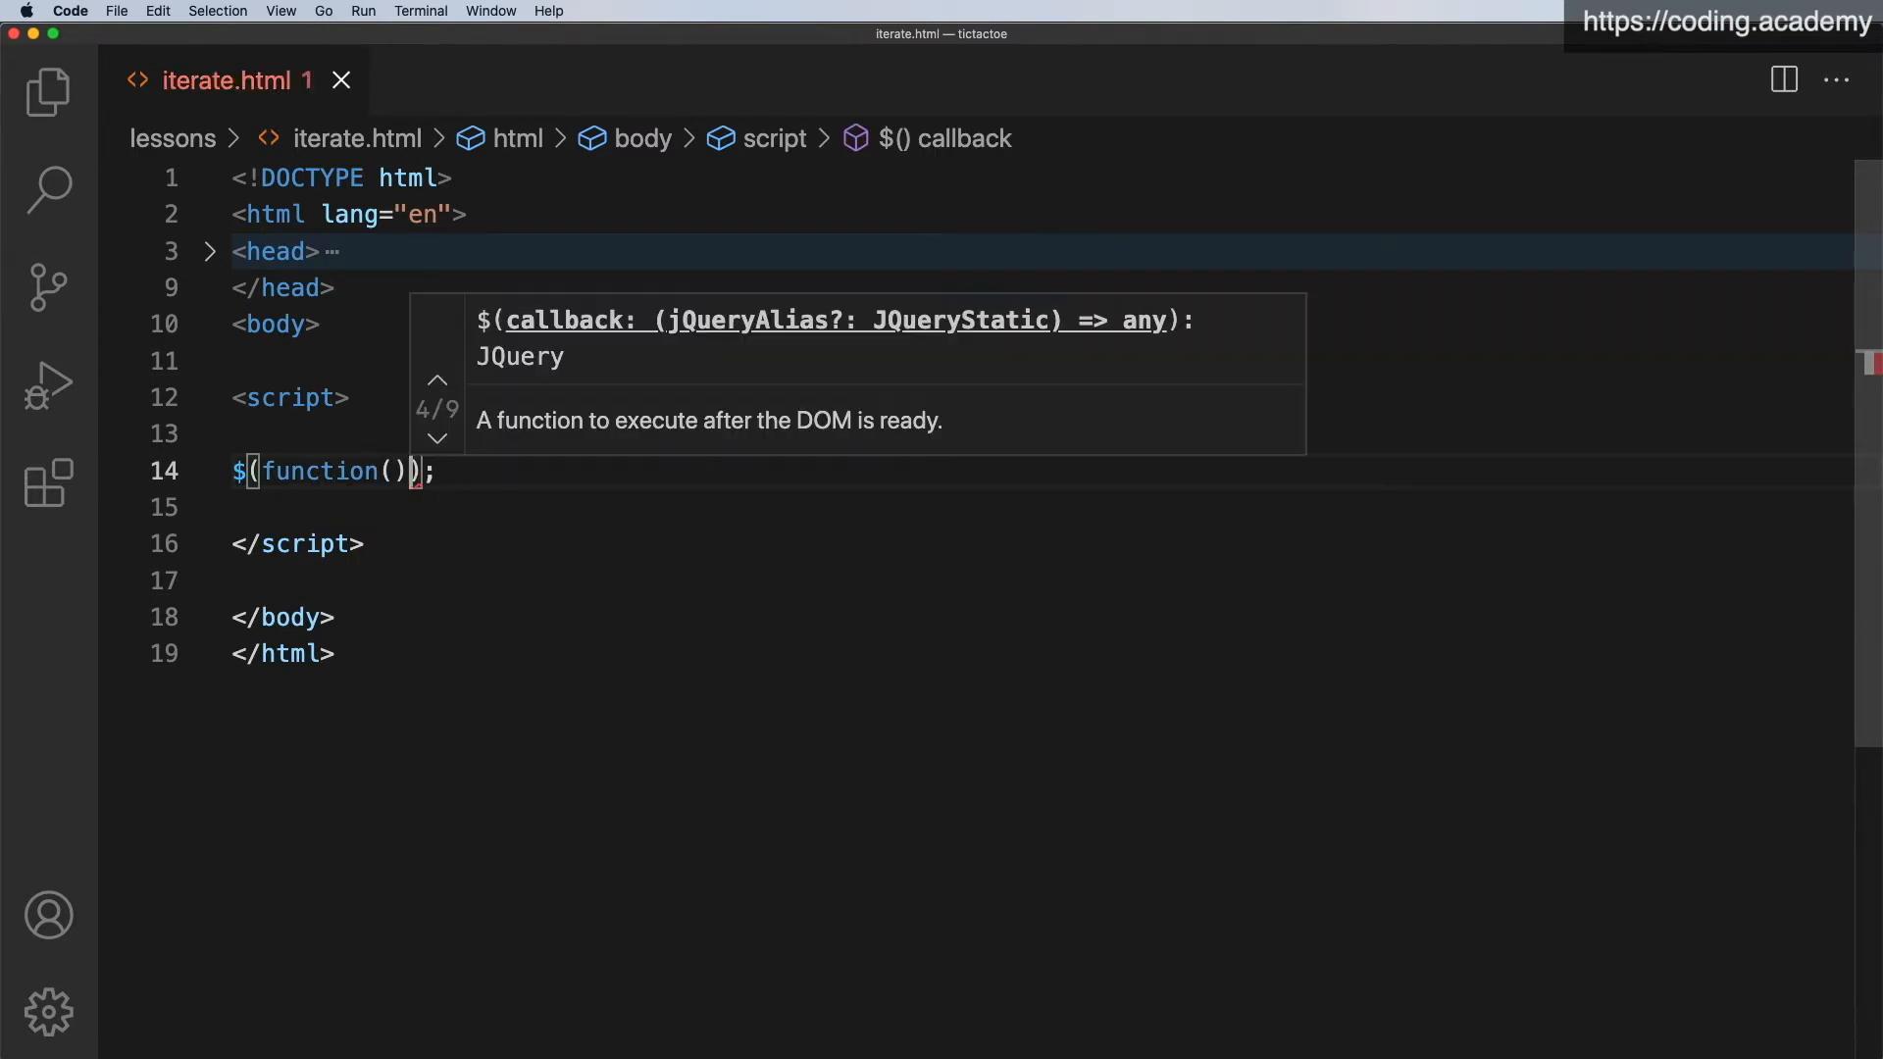
key(Escape)
text({)
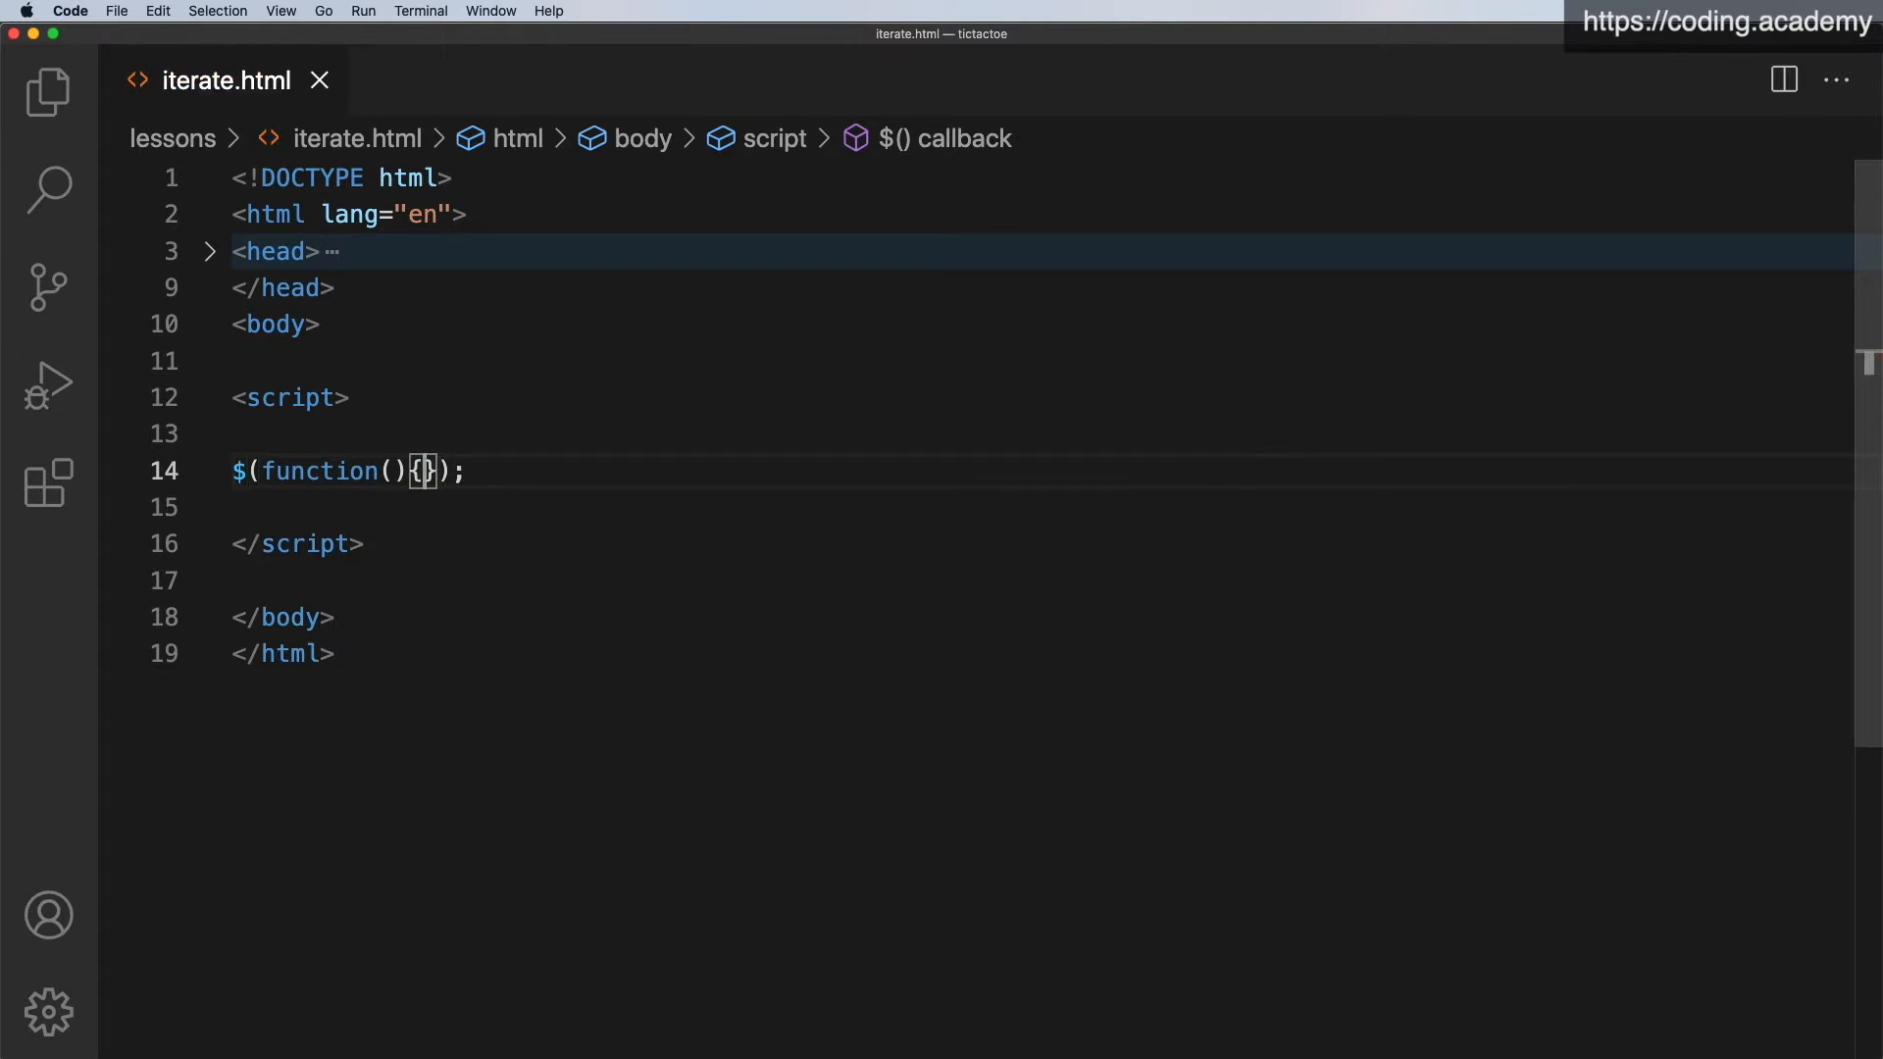
key(Return)
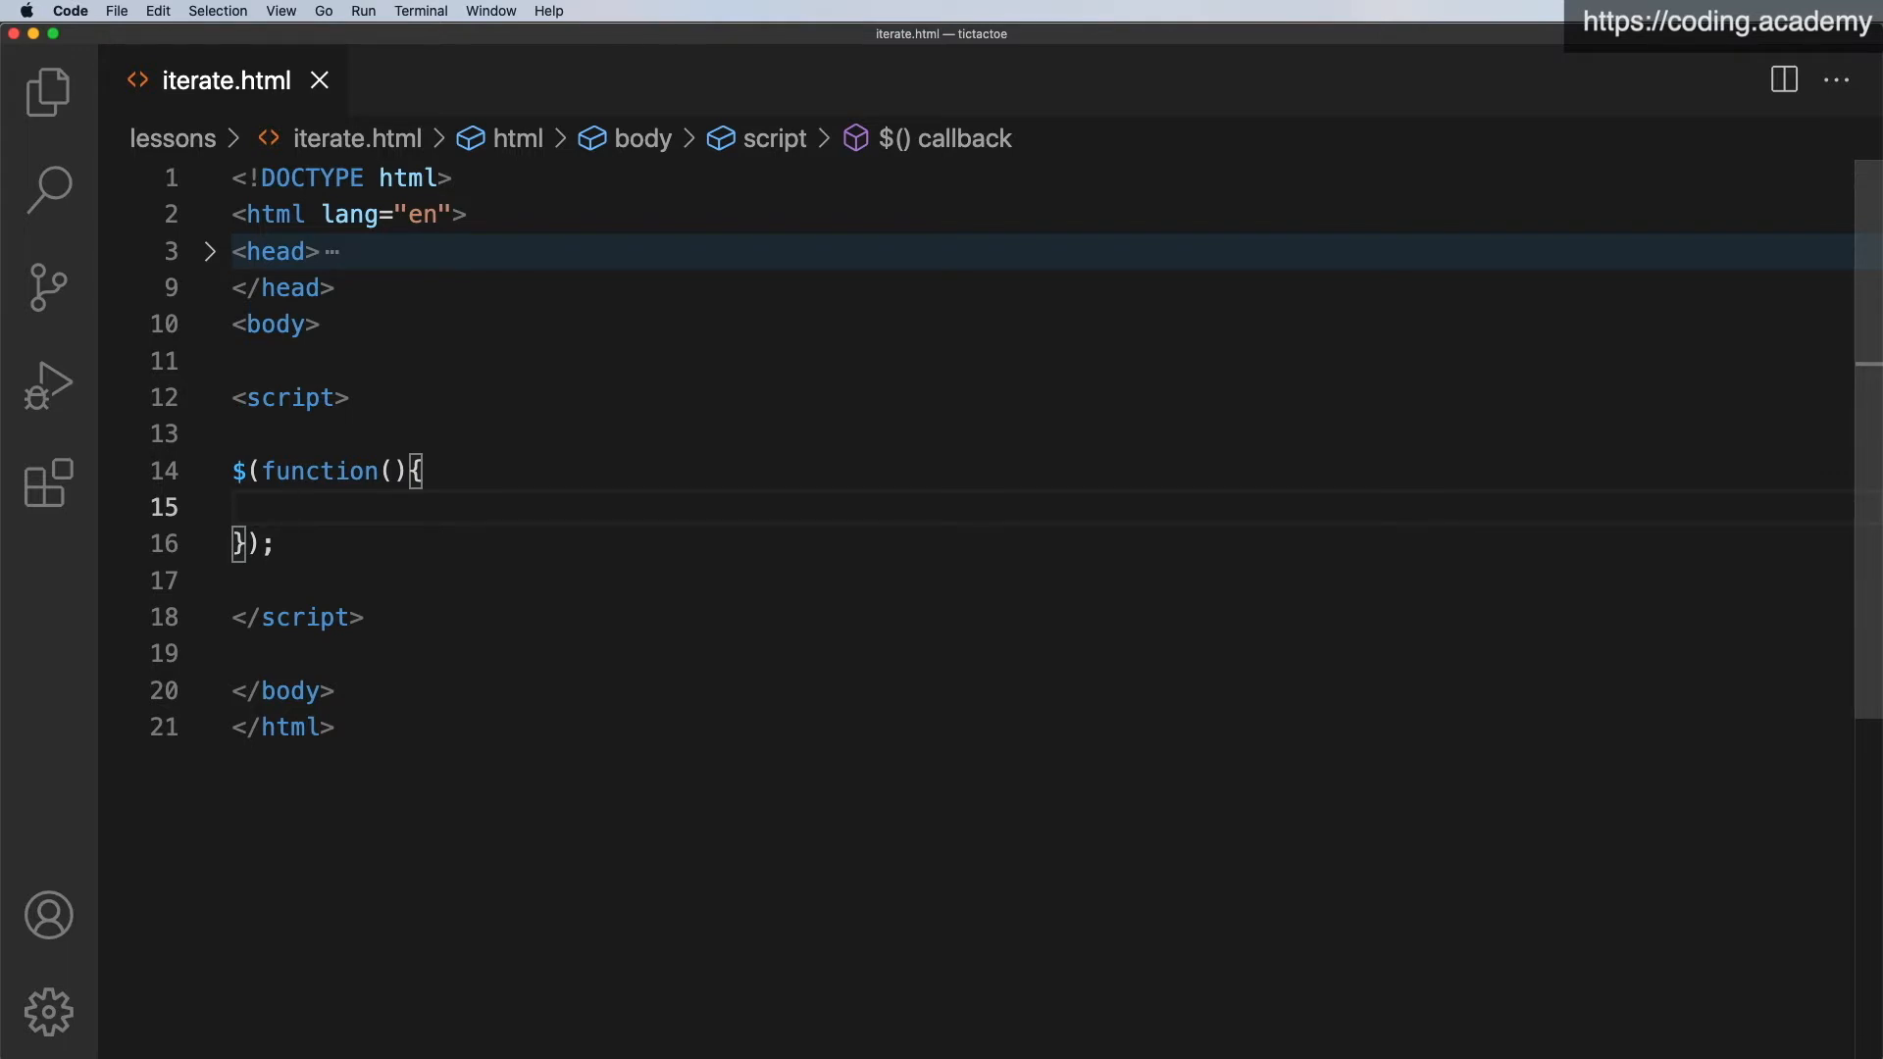
text(var )
text(my)
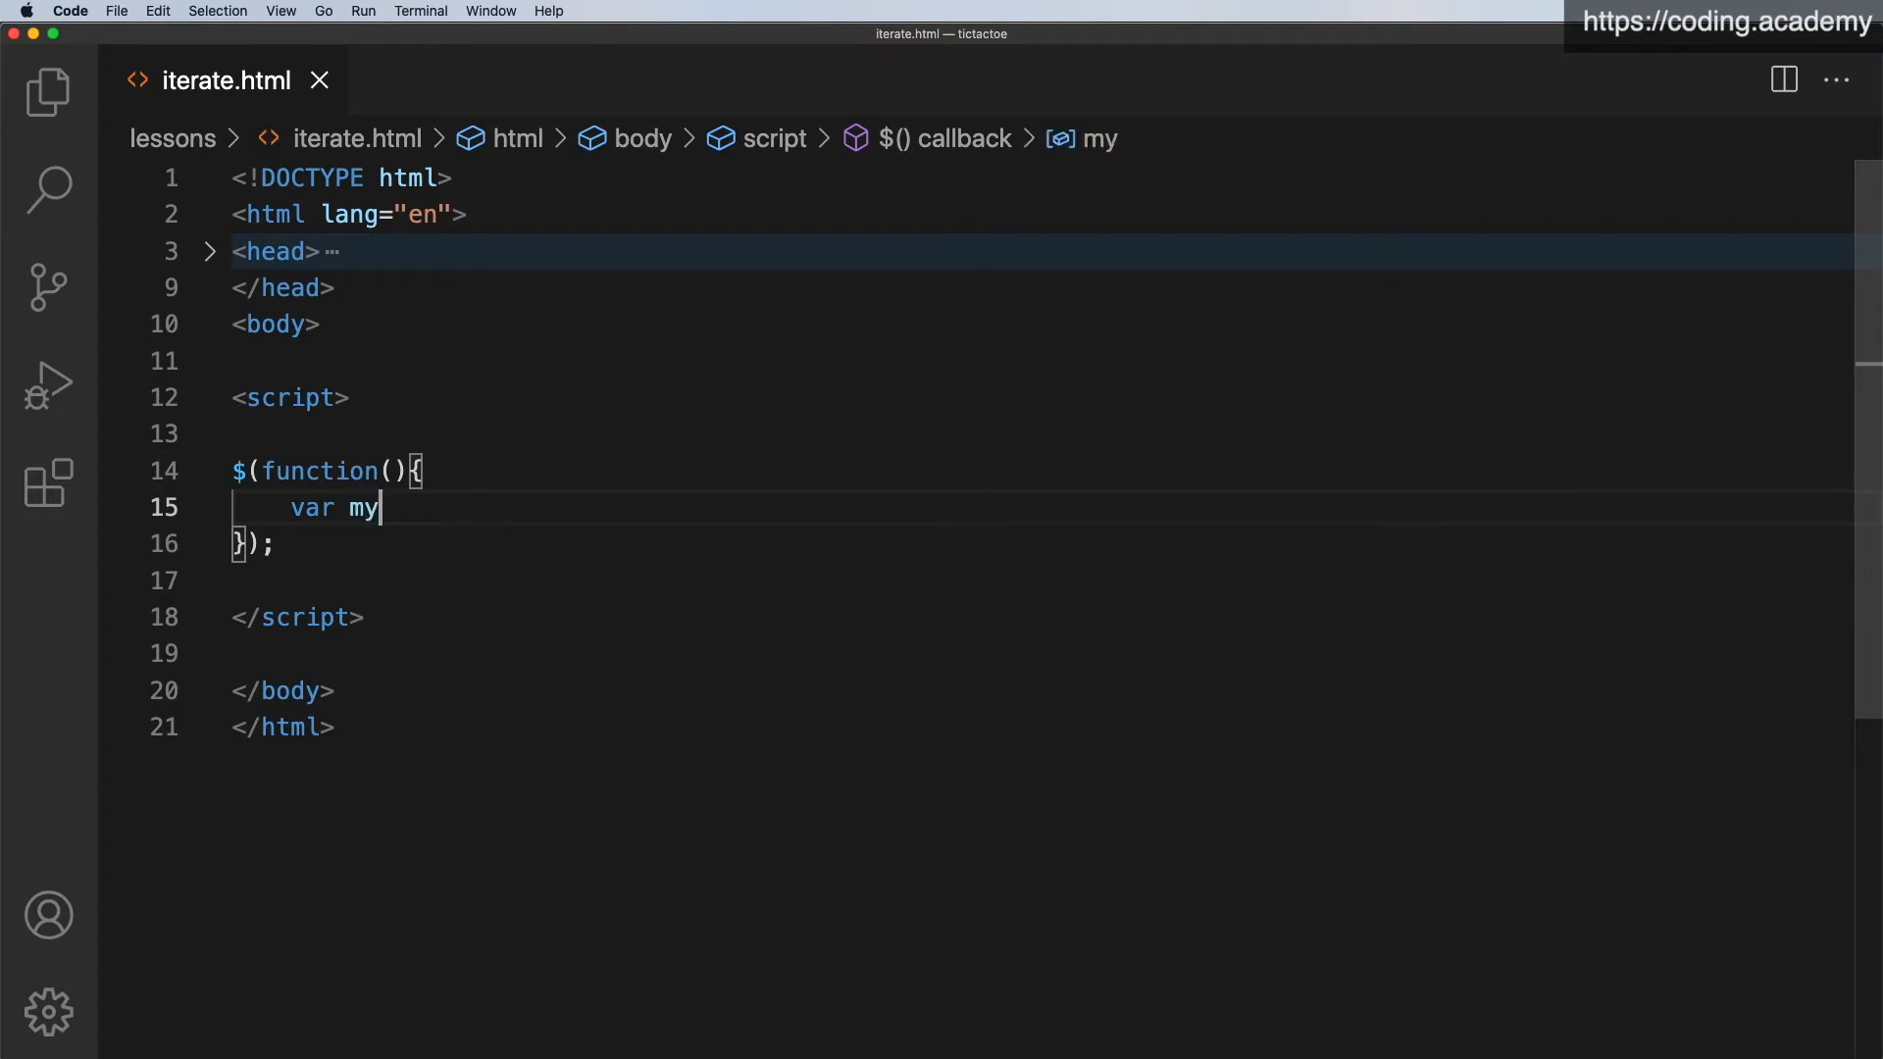
text(Array = )
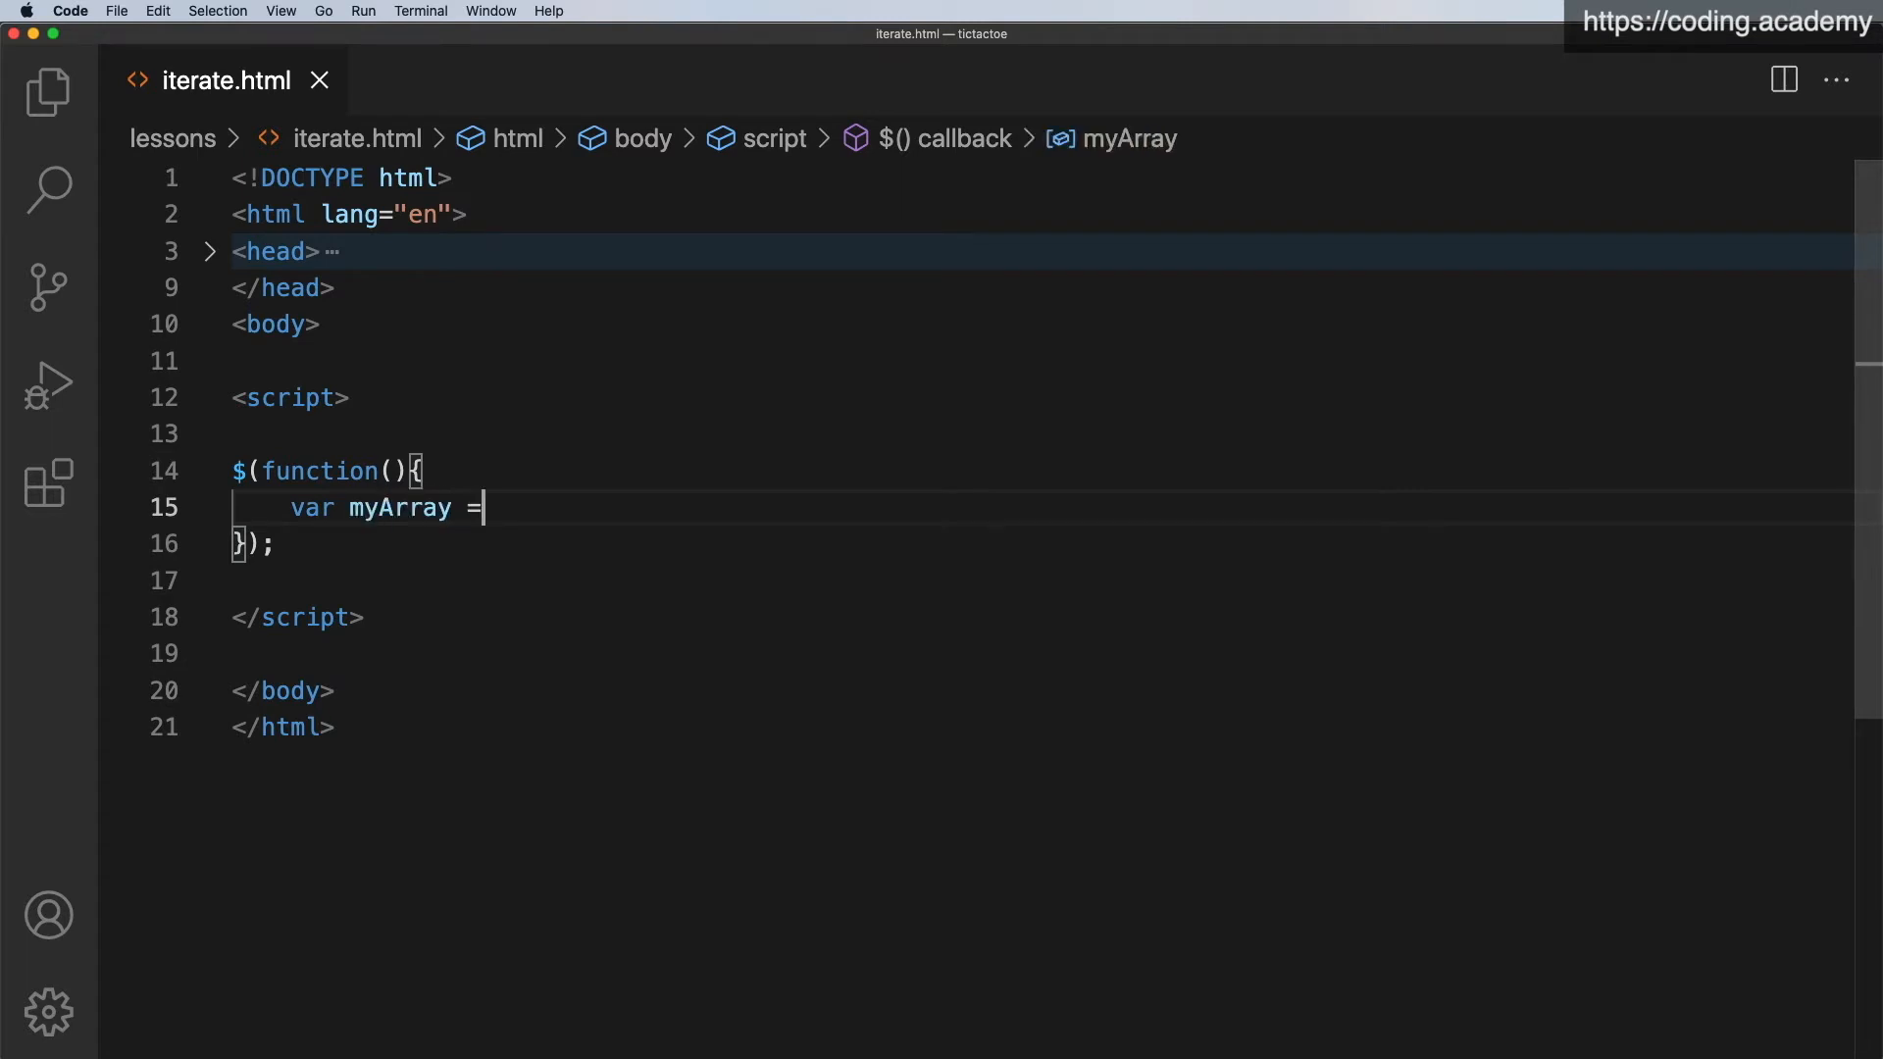
text([)
Declare var myArray = ["red", "green", "blue"]; inside the ready handler and save.
key(Right)
text(;)
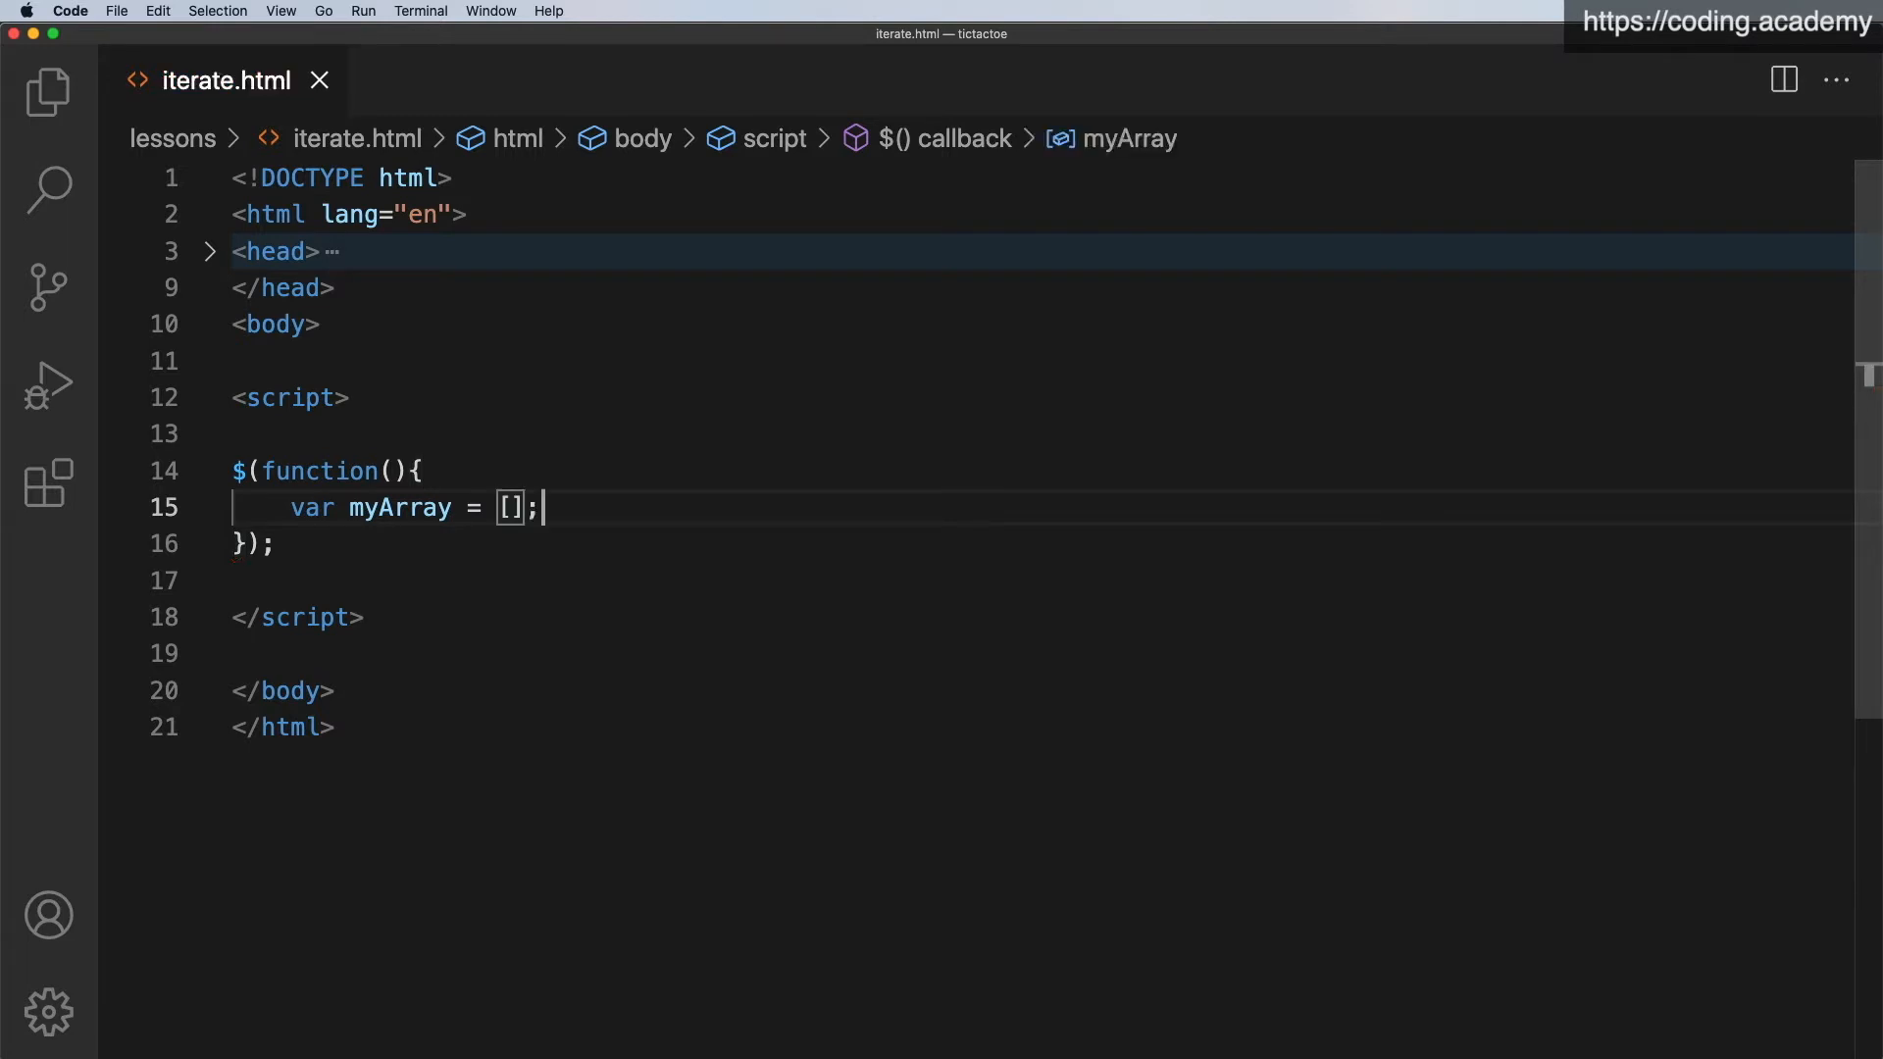
key(super+s)
key(Left)
text("red)
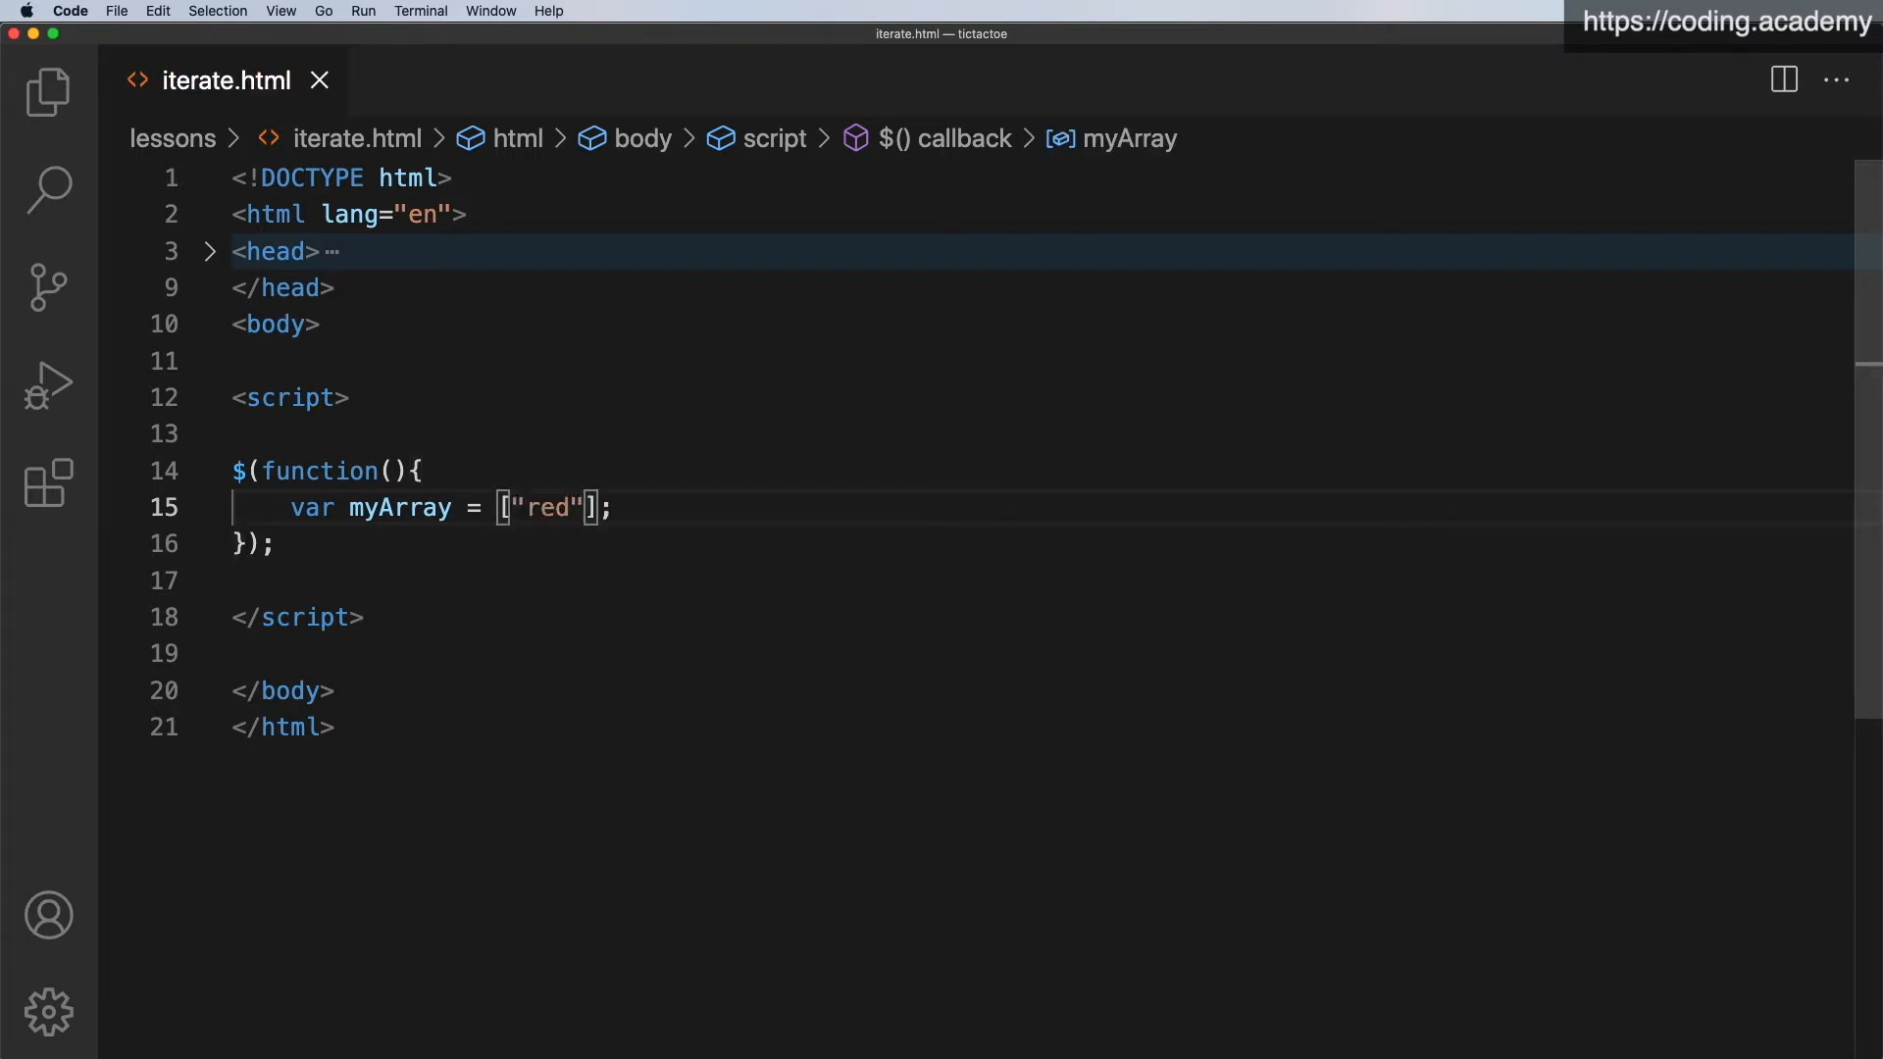
key(Right)
text(, "green)
key(Right)
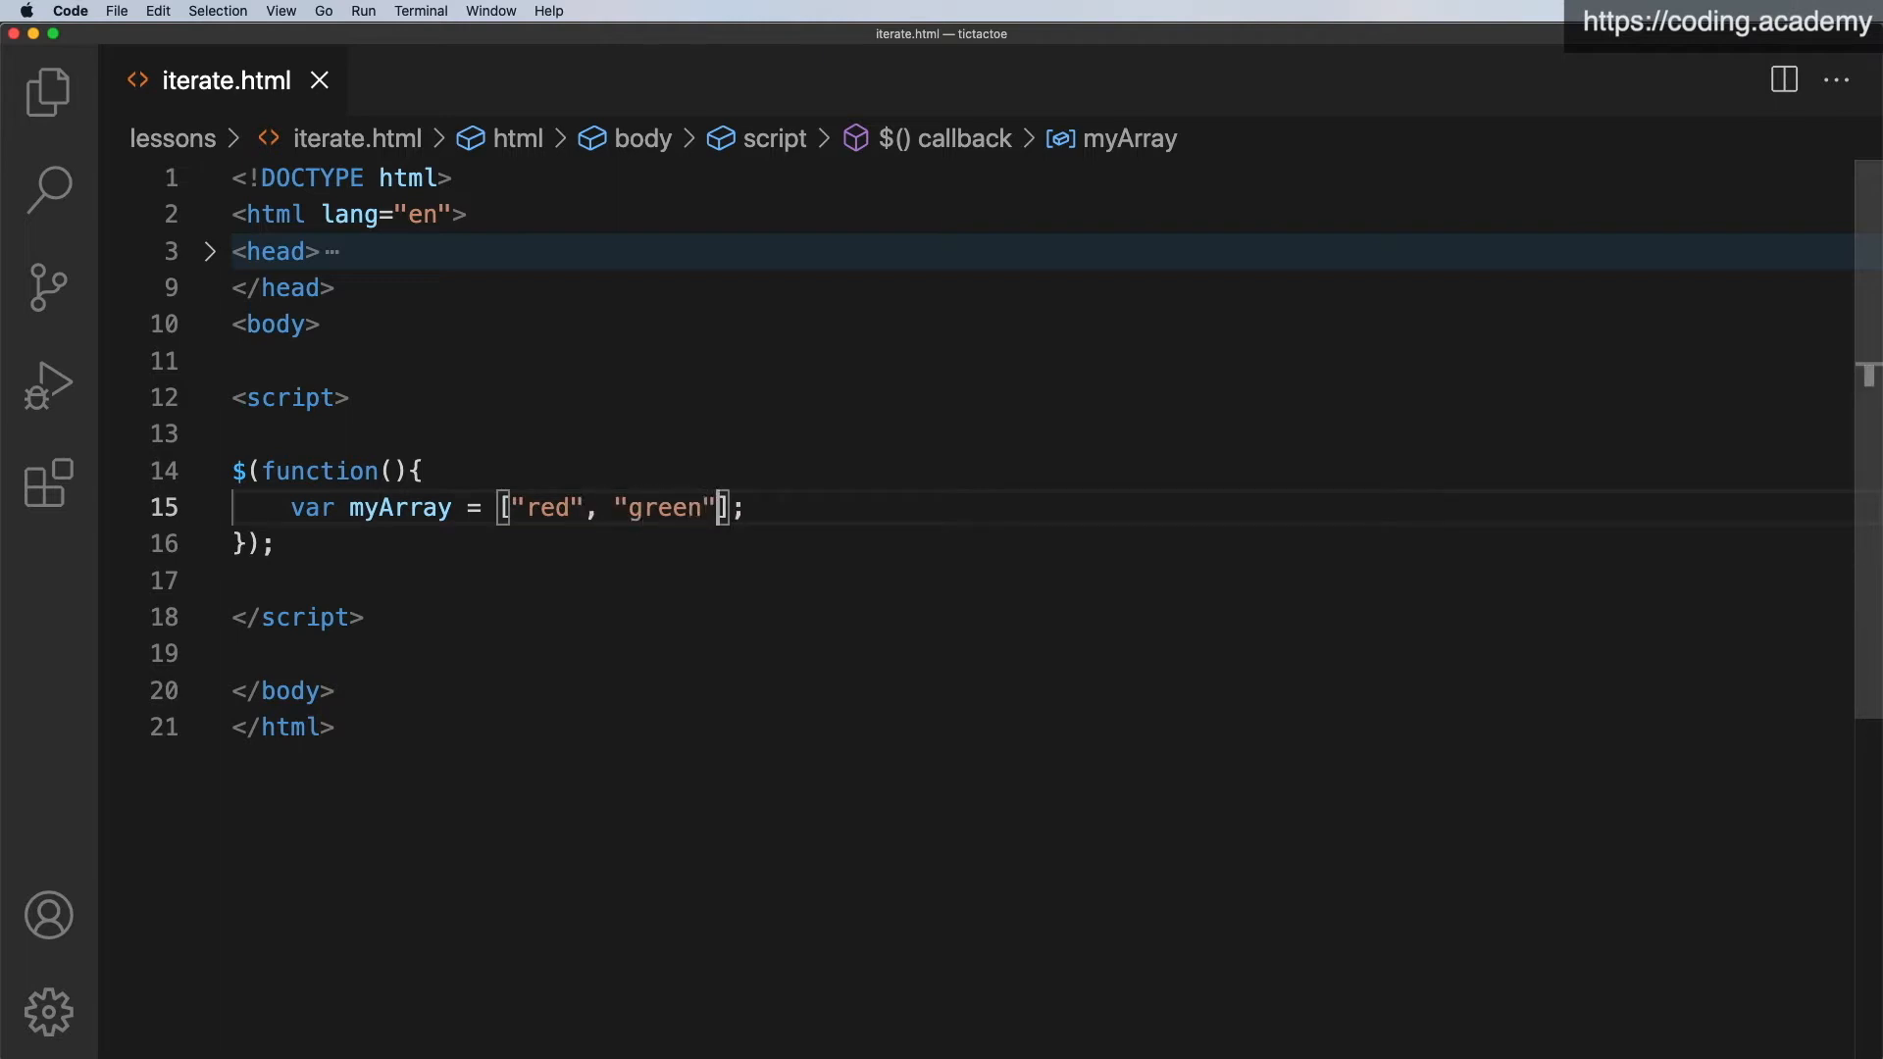
text(, ")
text(blue)
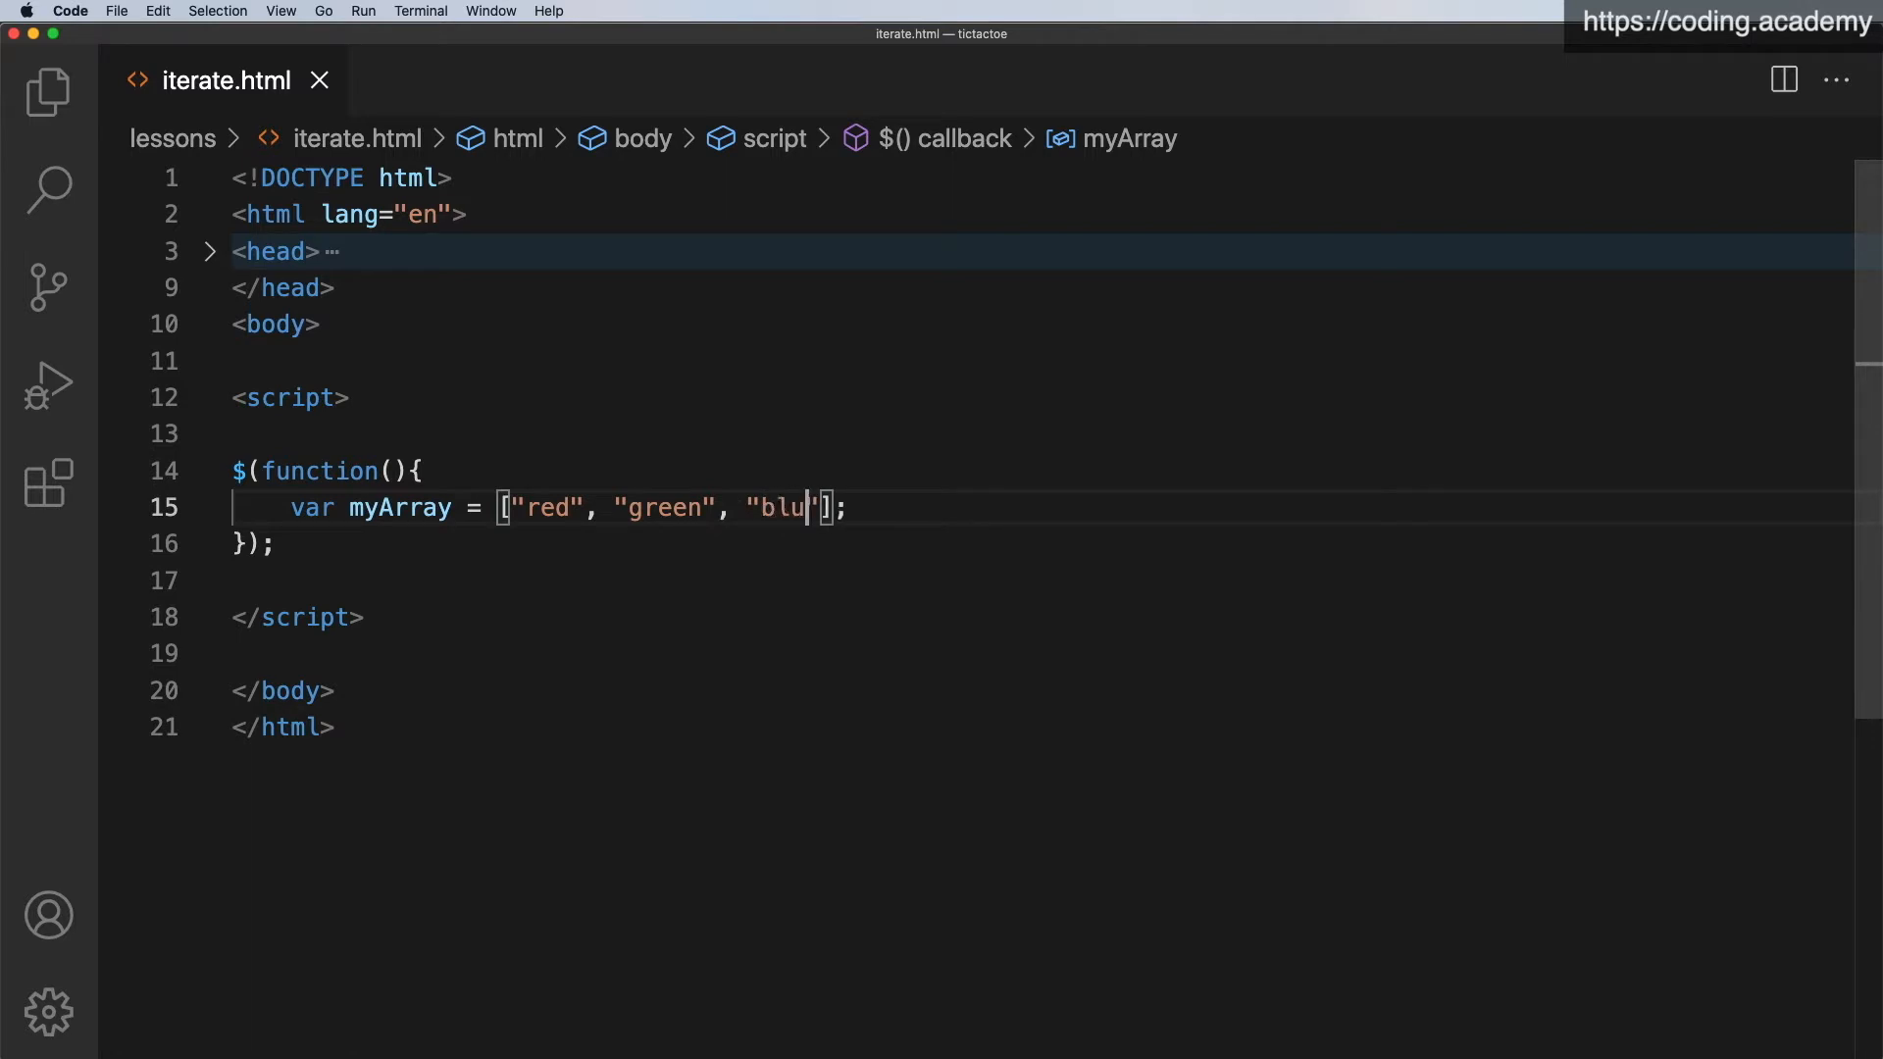
key(End)
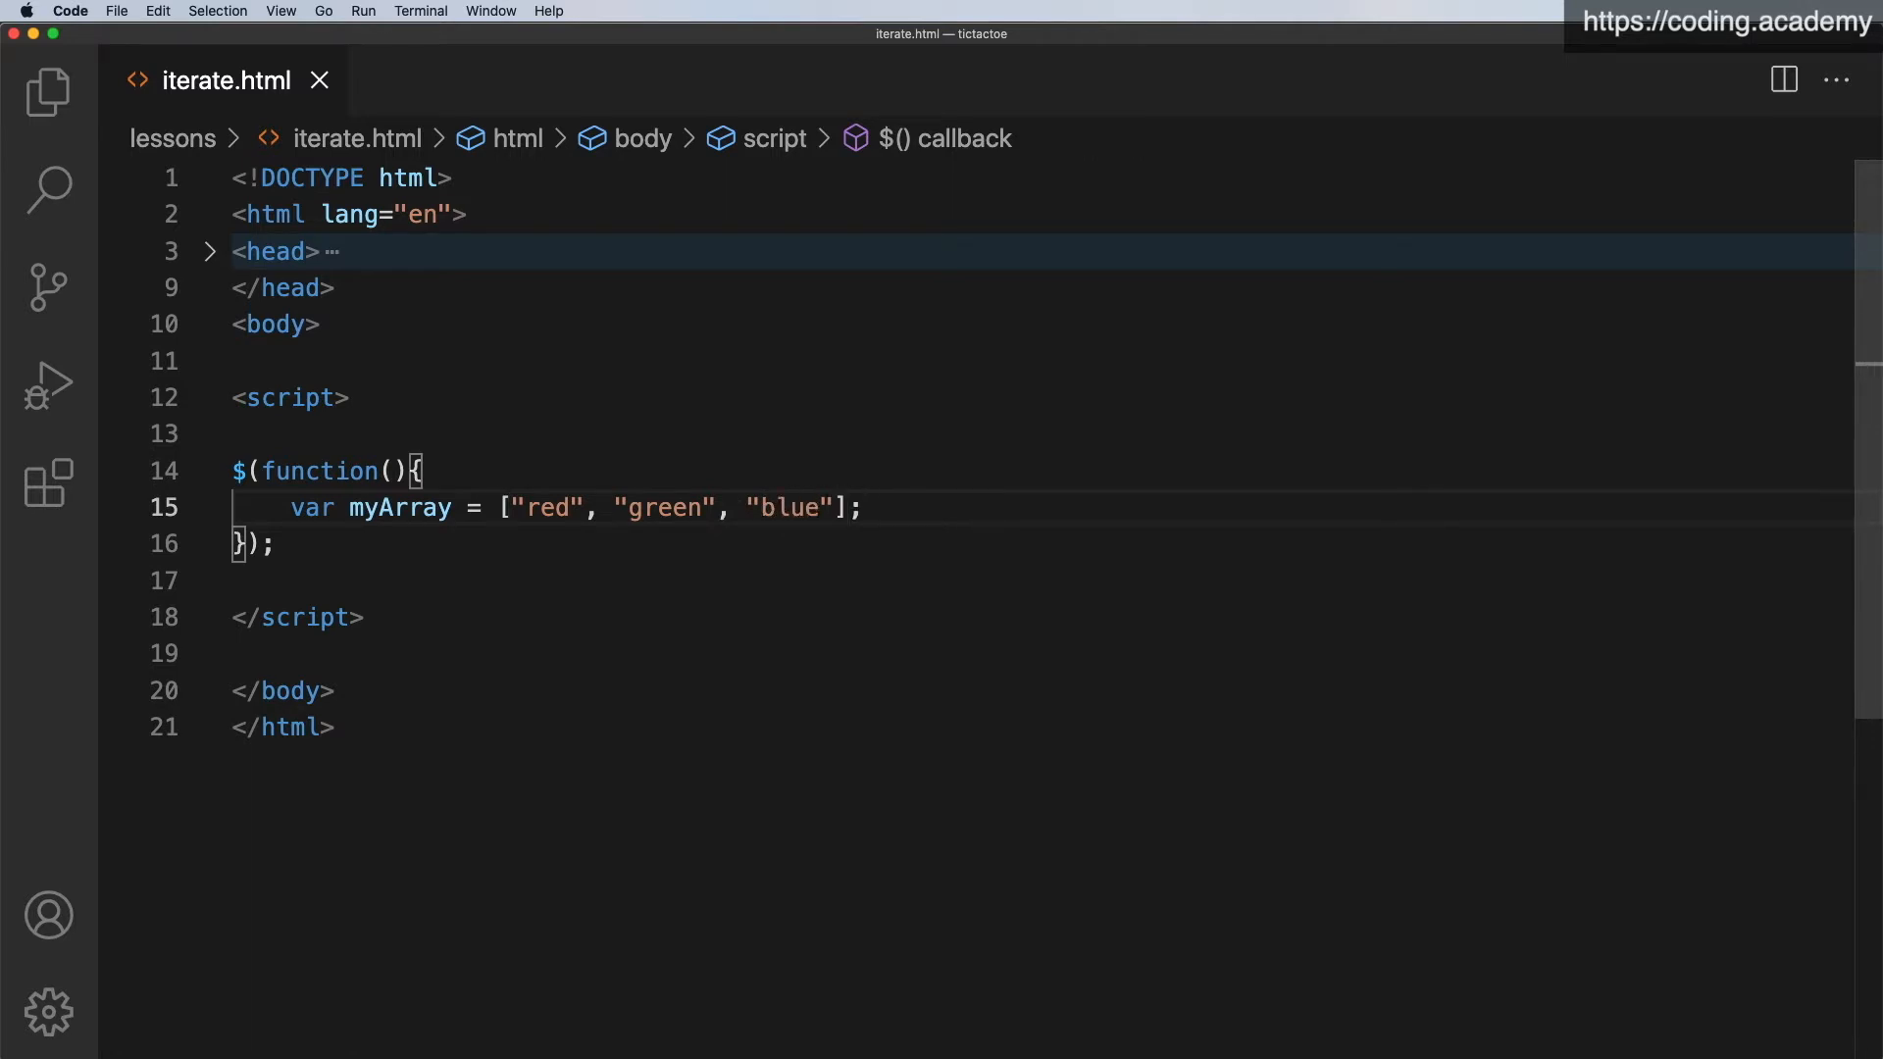
key(Return)
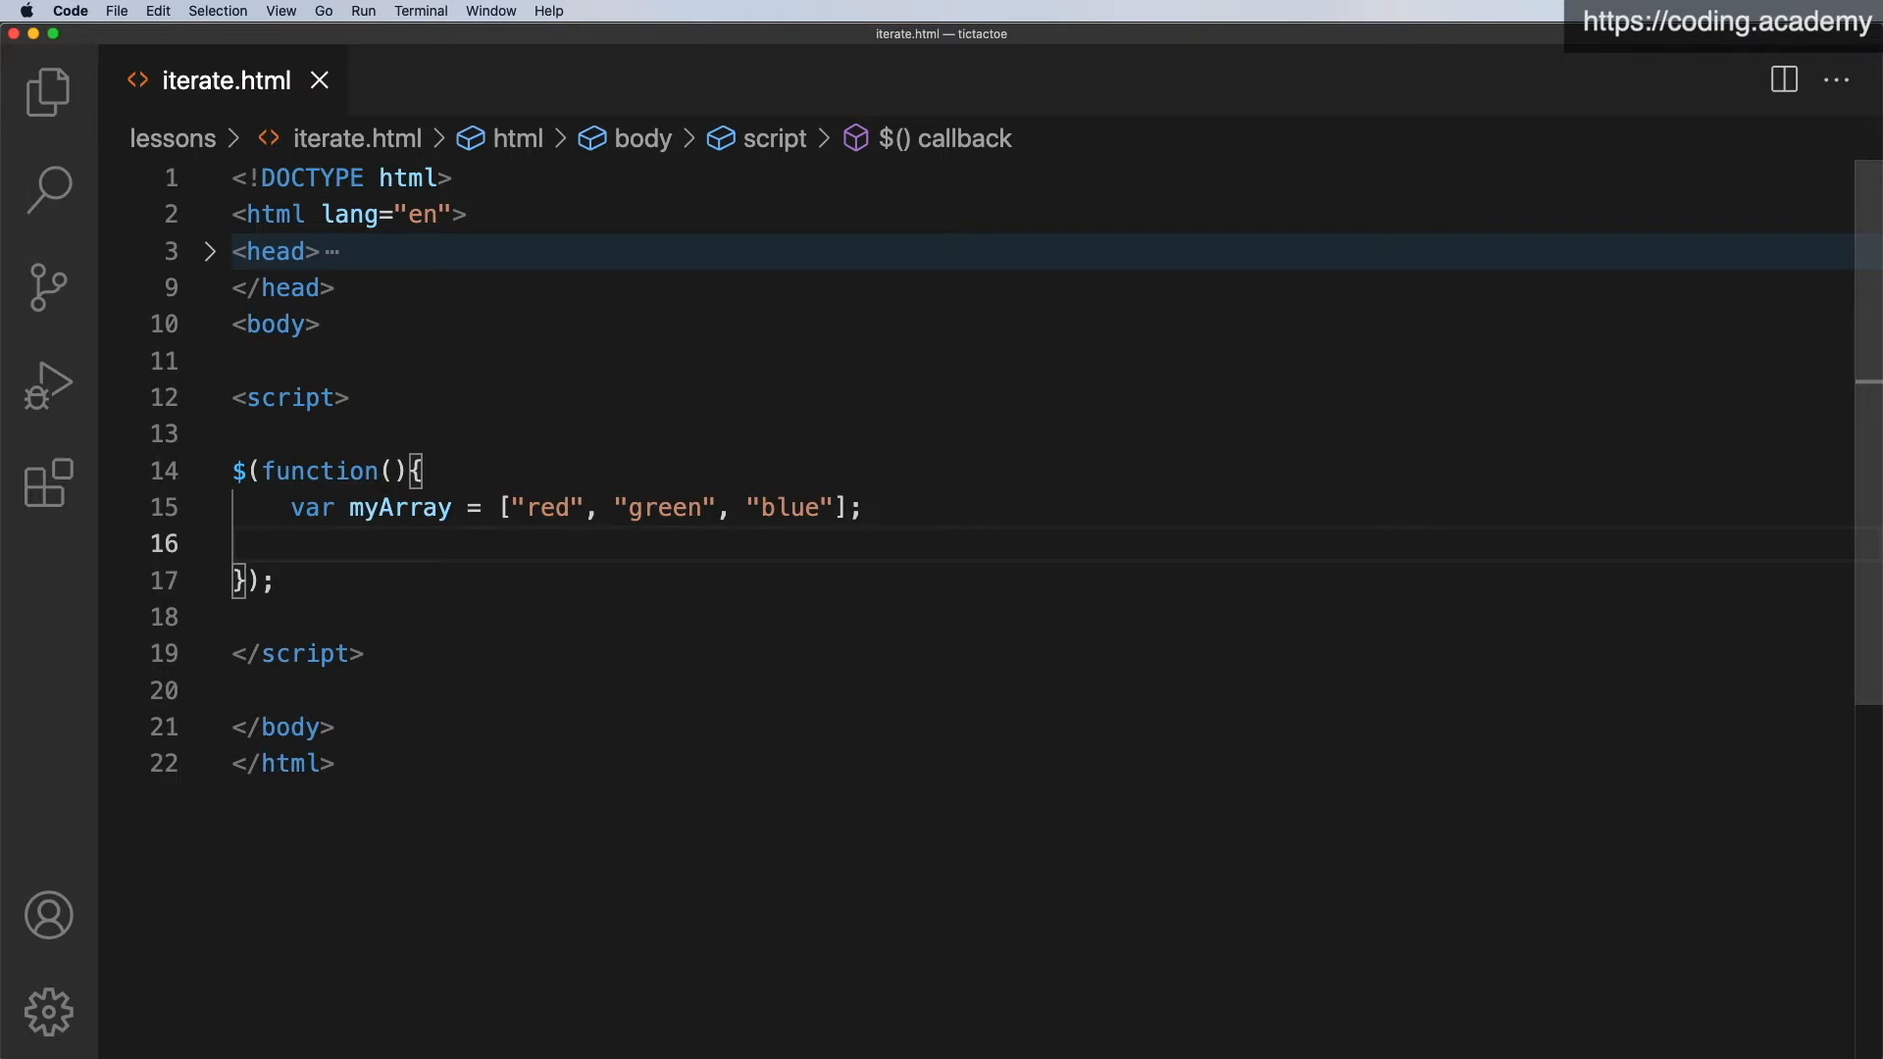
text($)
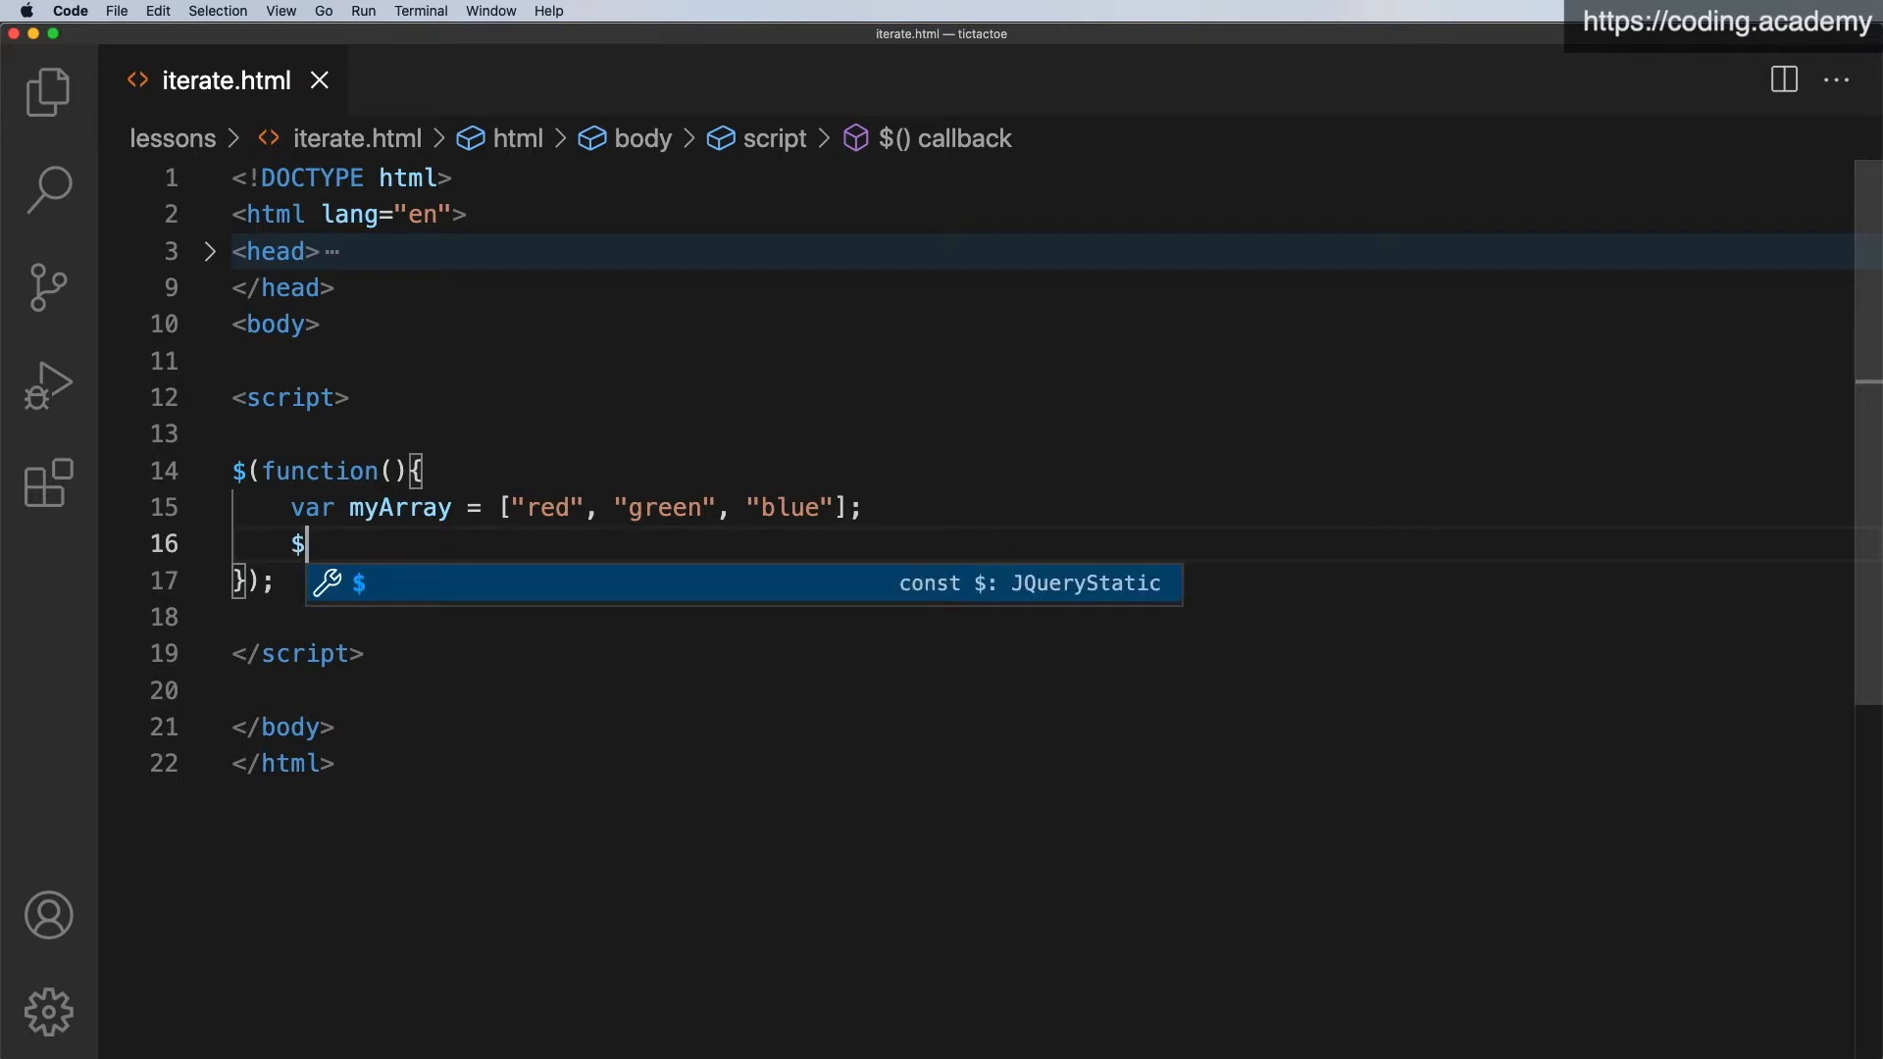
text(.eac)
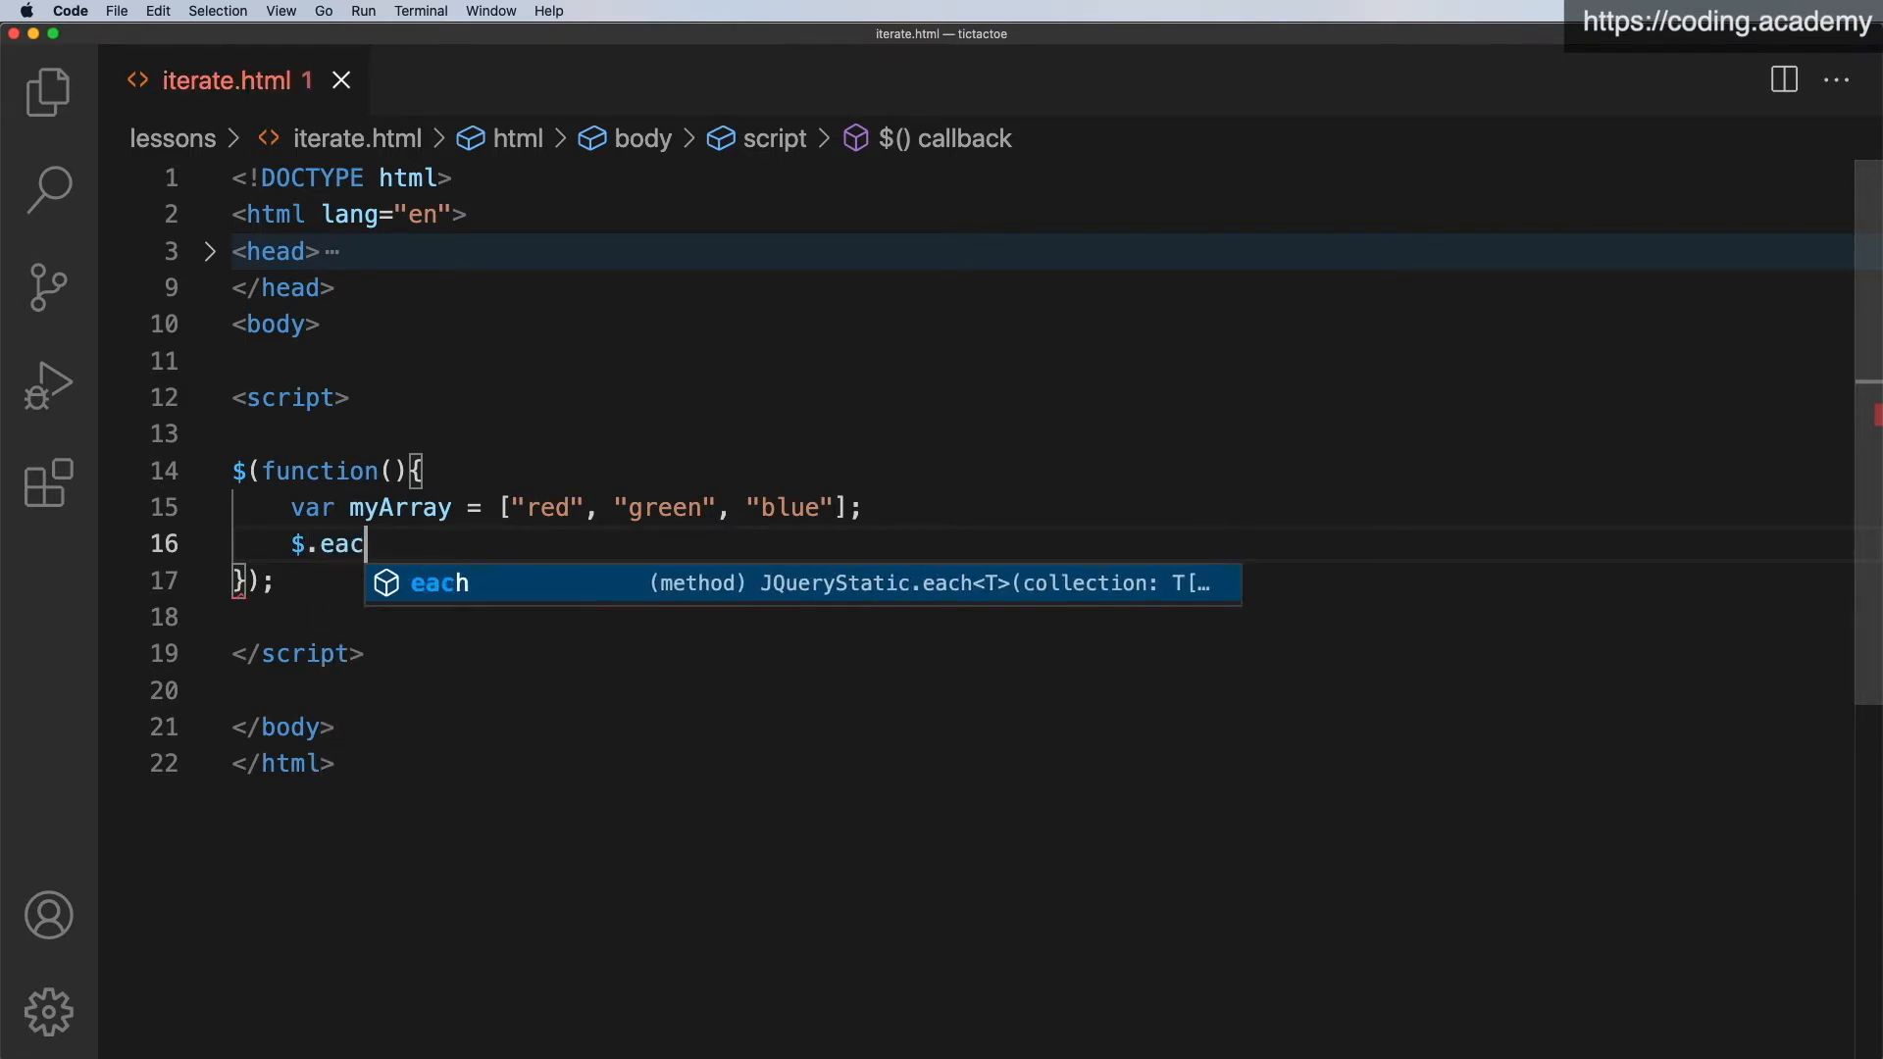
text(h();)
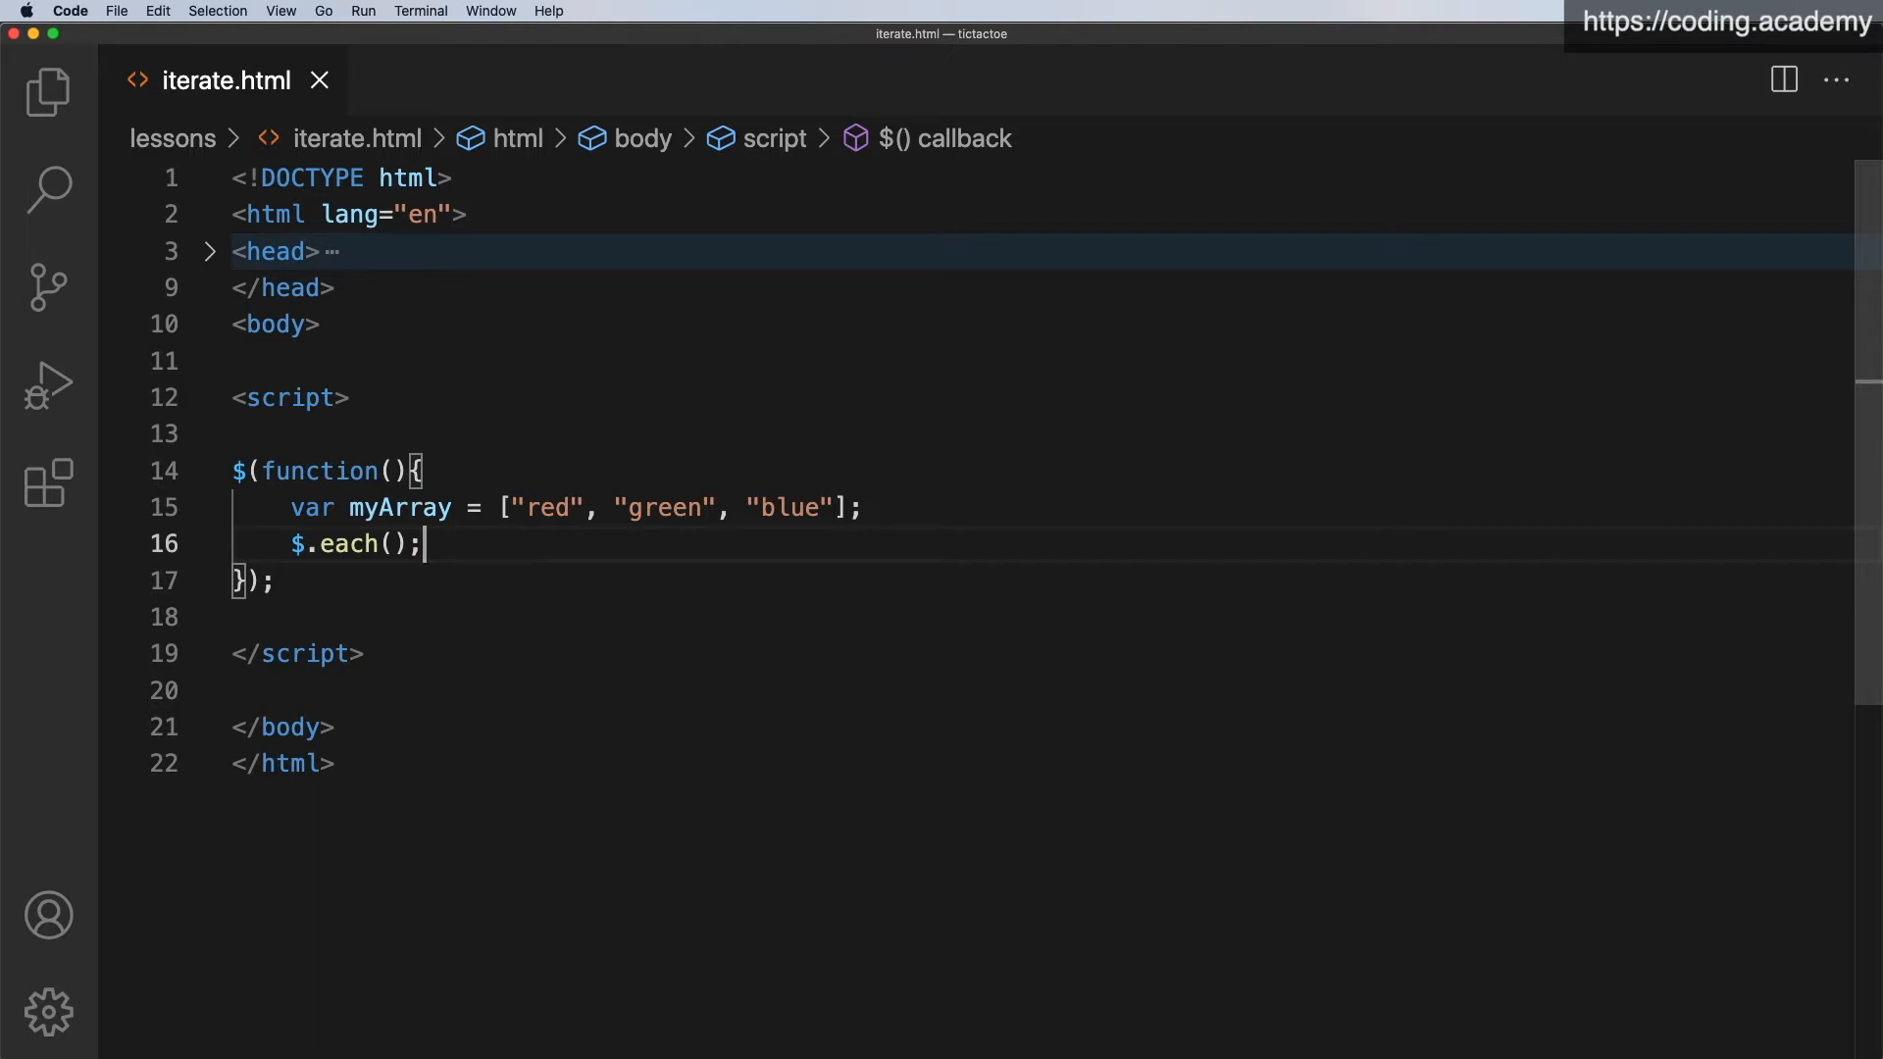
Call $.each(myArray, function(){ }); with the callback braces spread over separate lines.
key(Left)
key(Left)
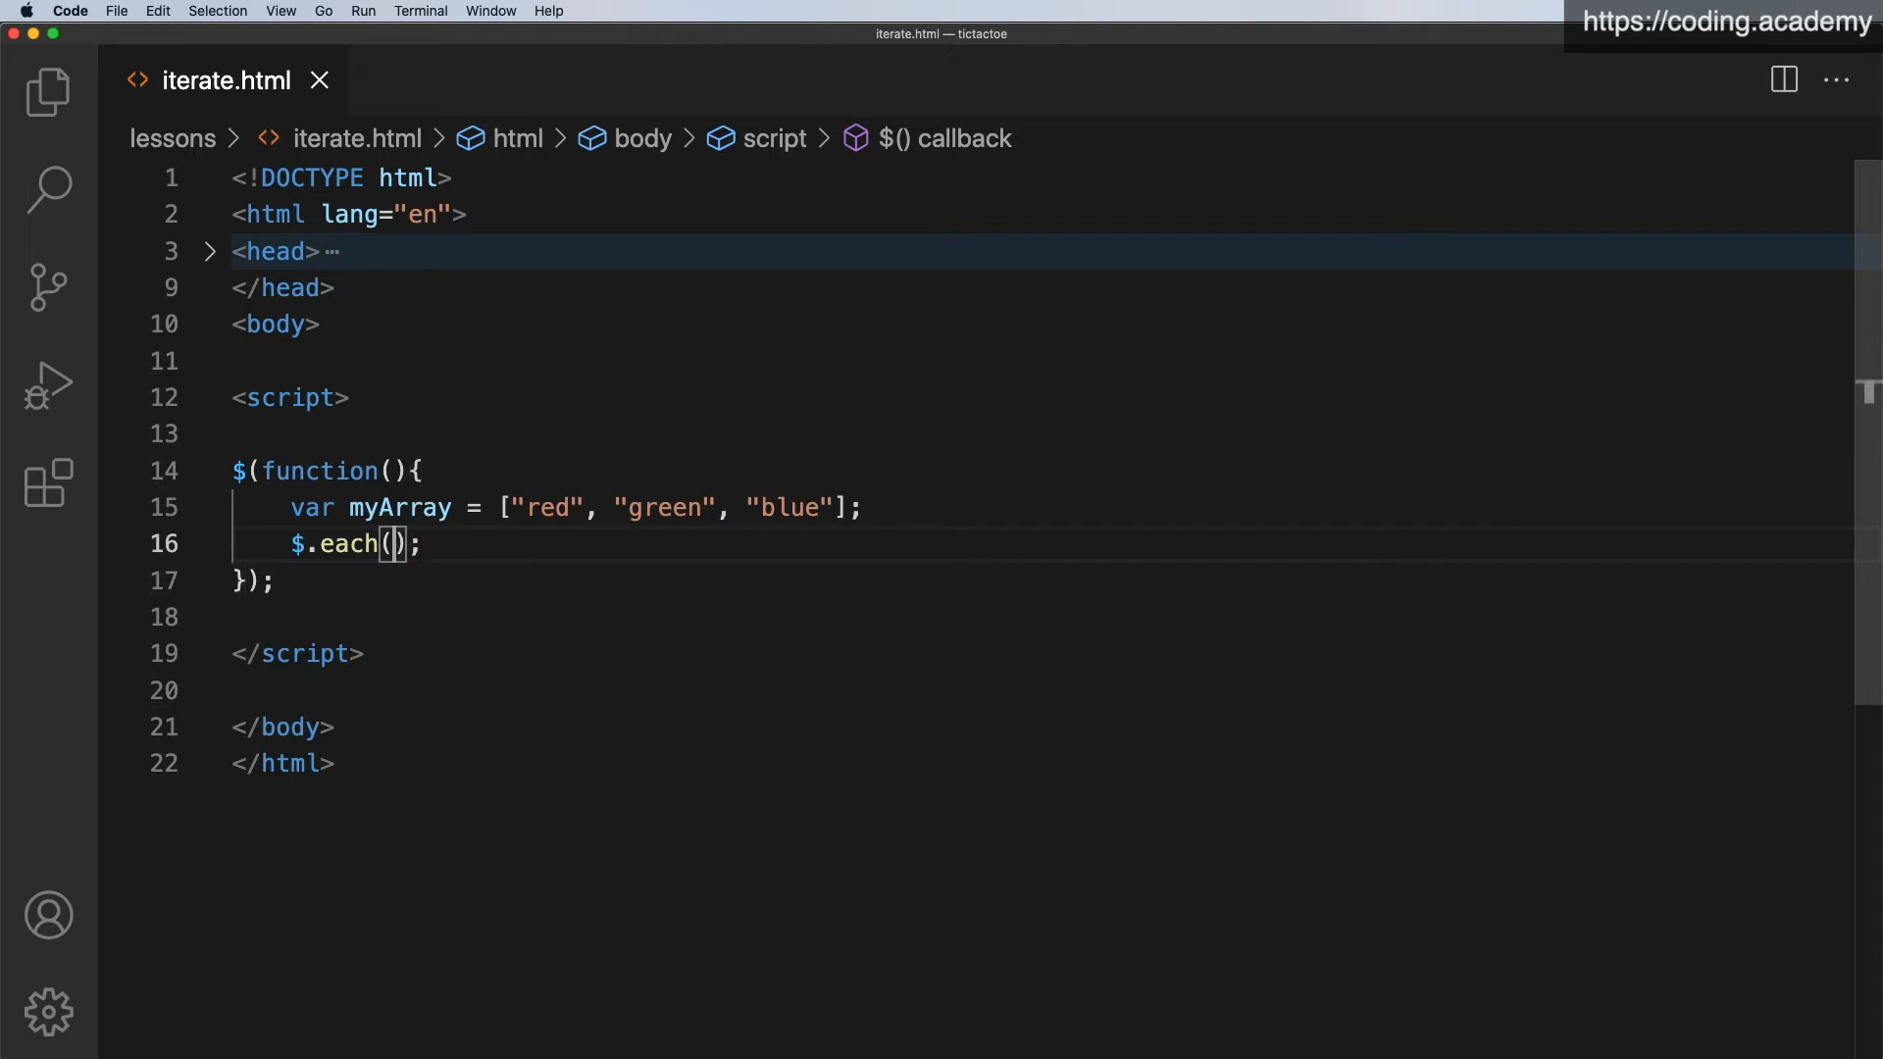
text(myArray)
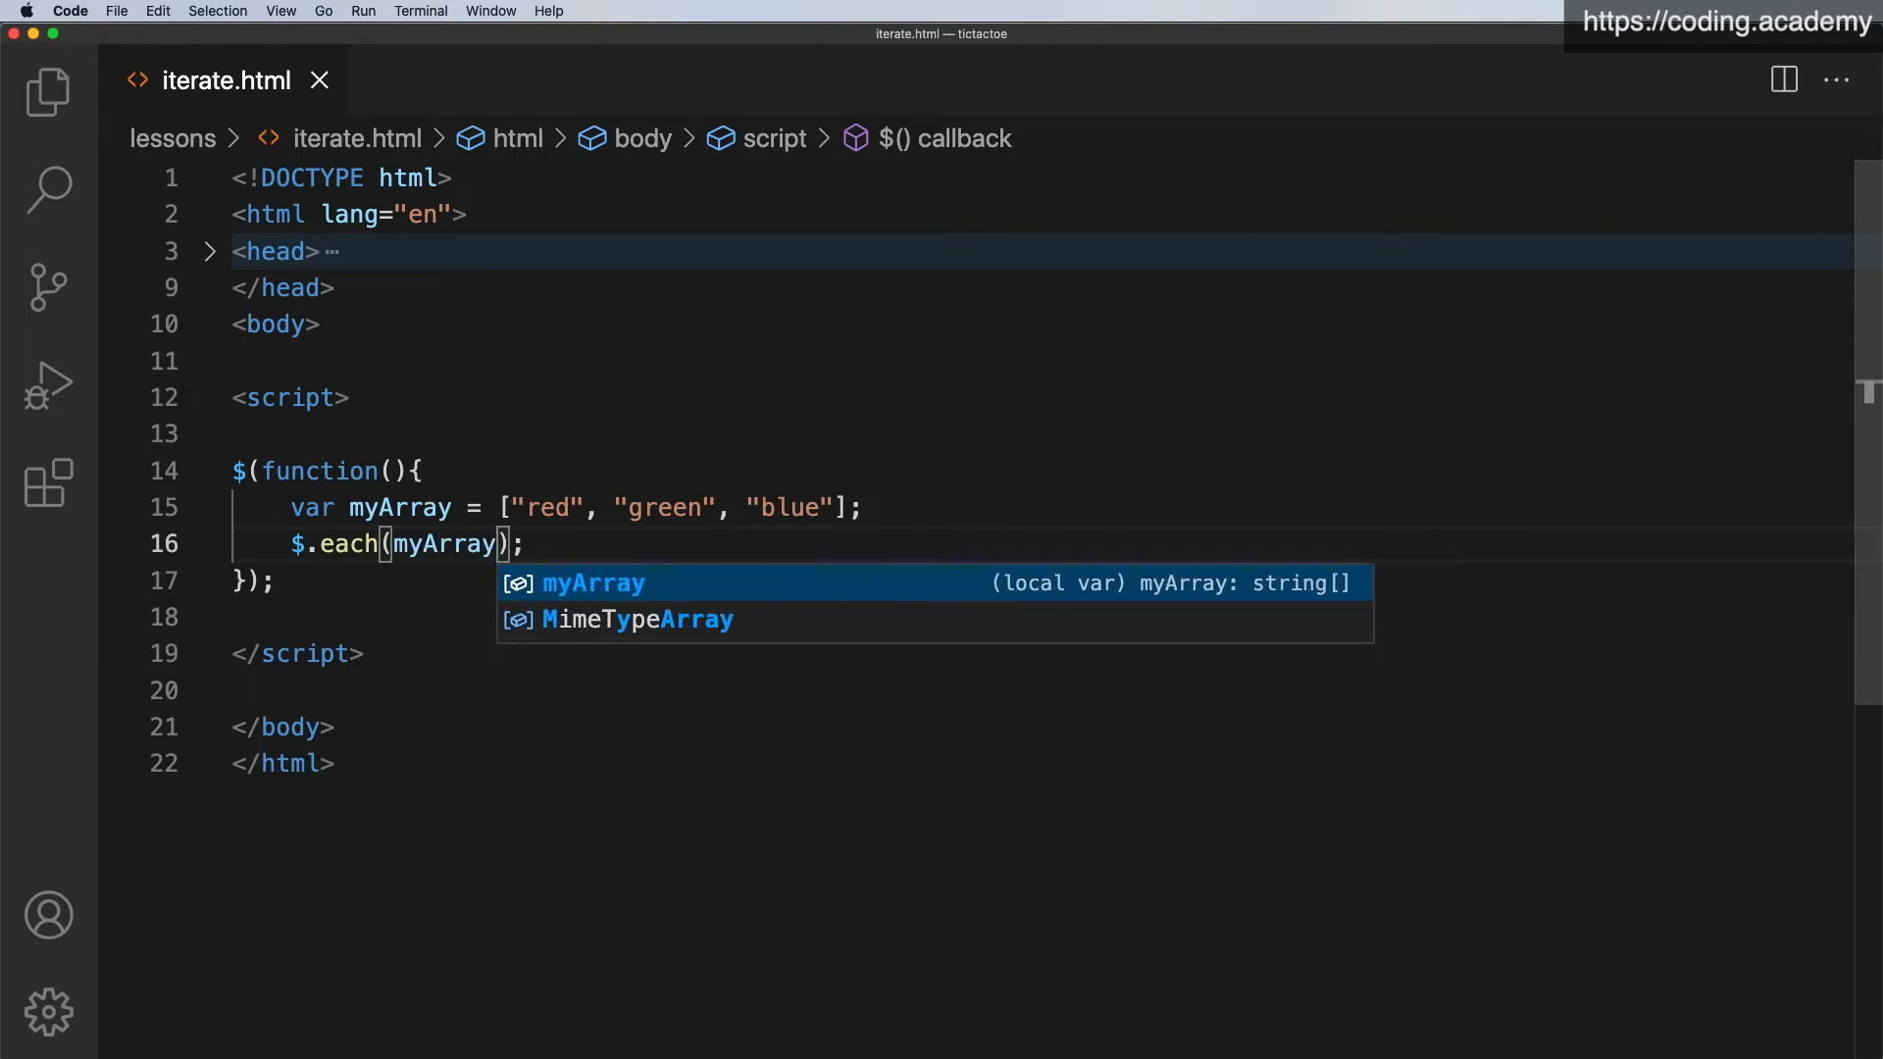
text(, )
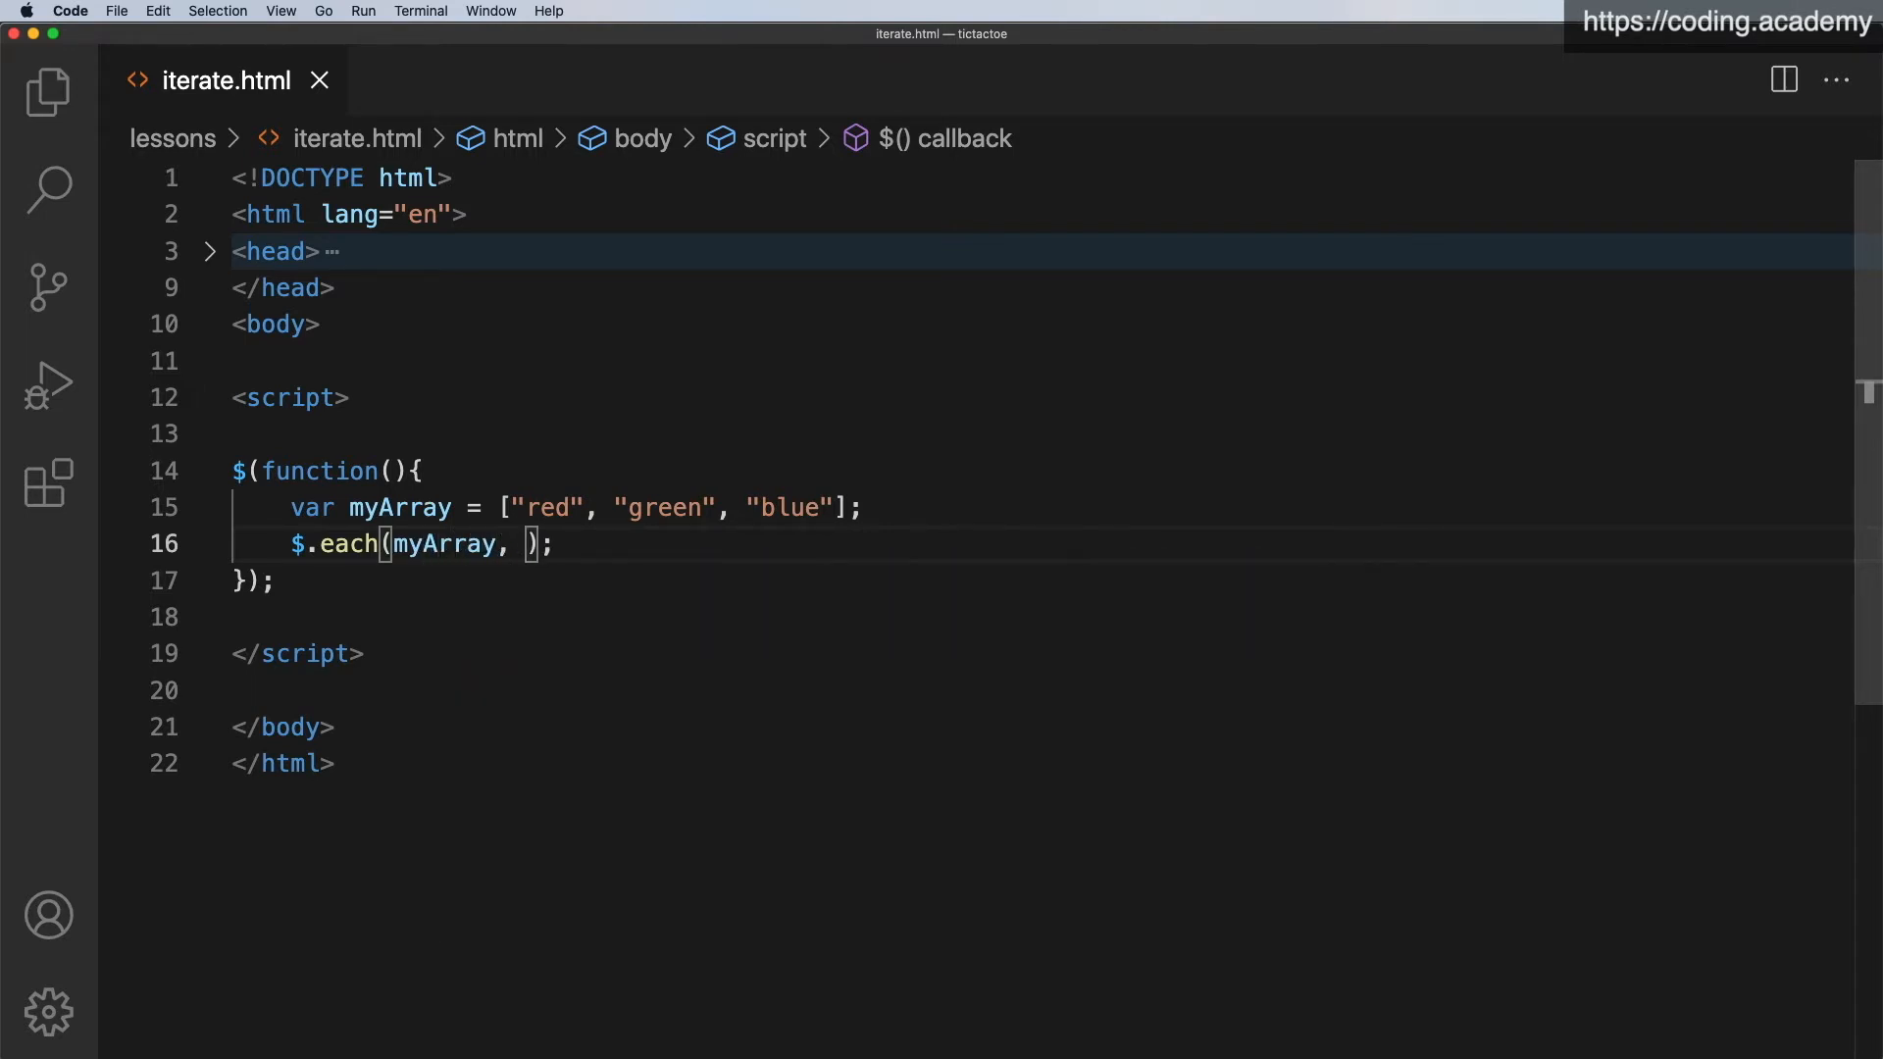
text(function)
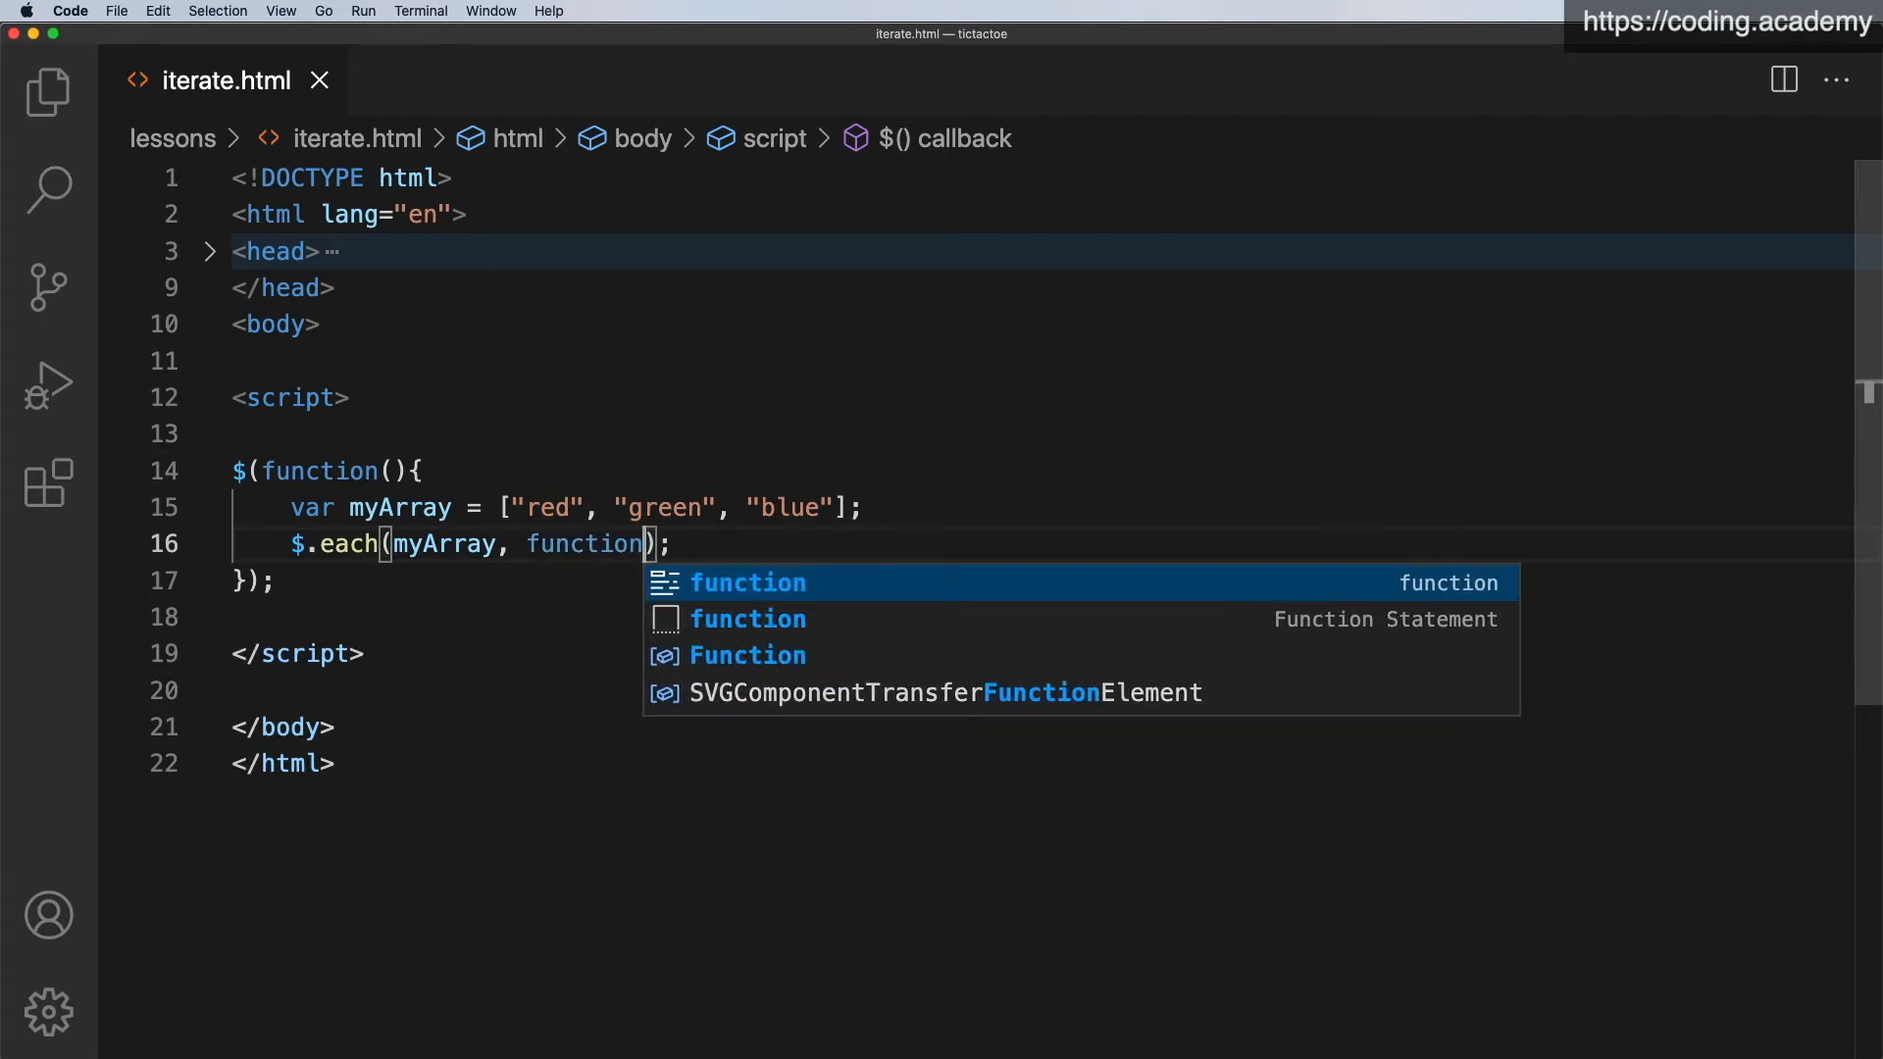
text((){)
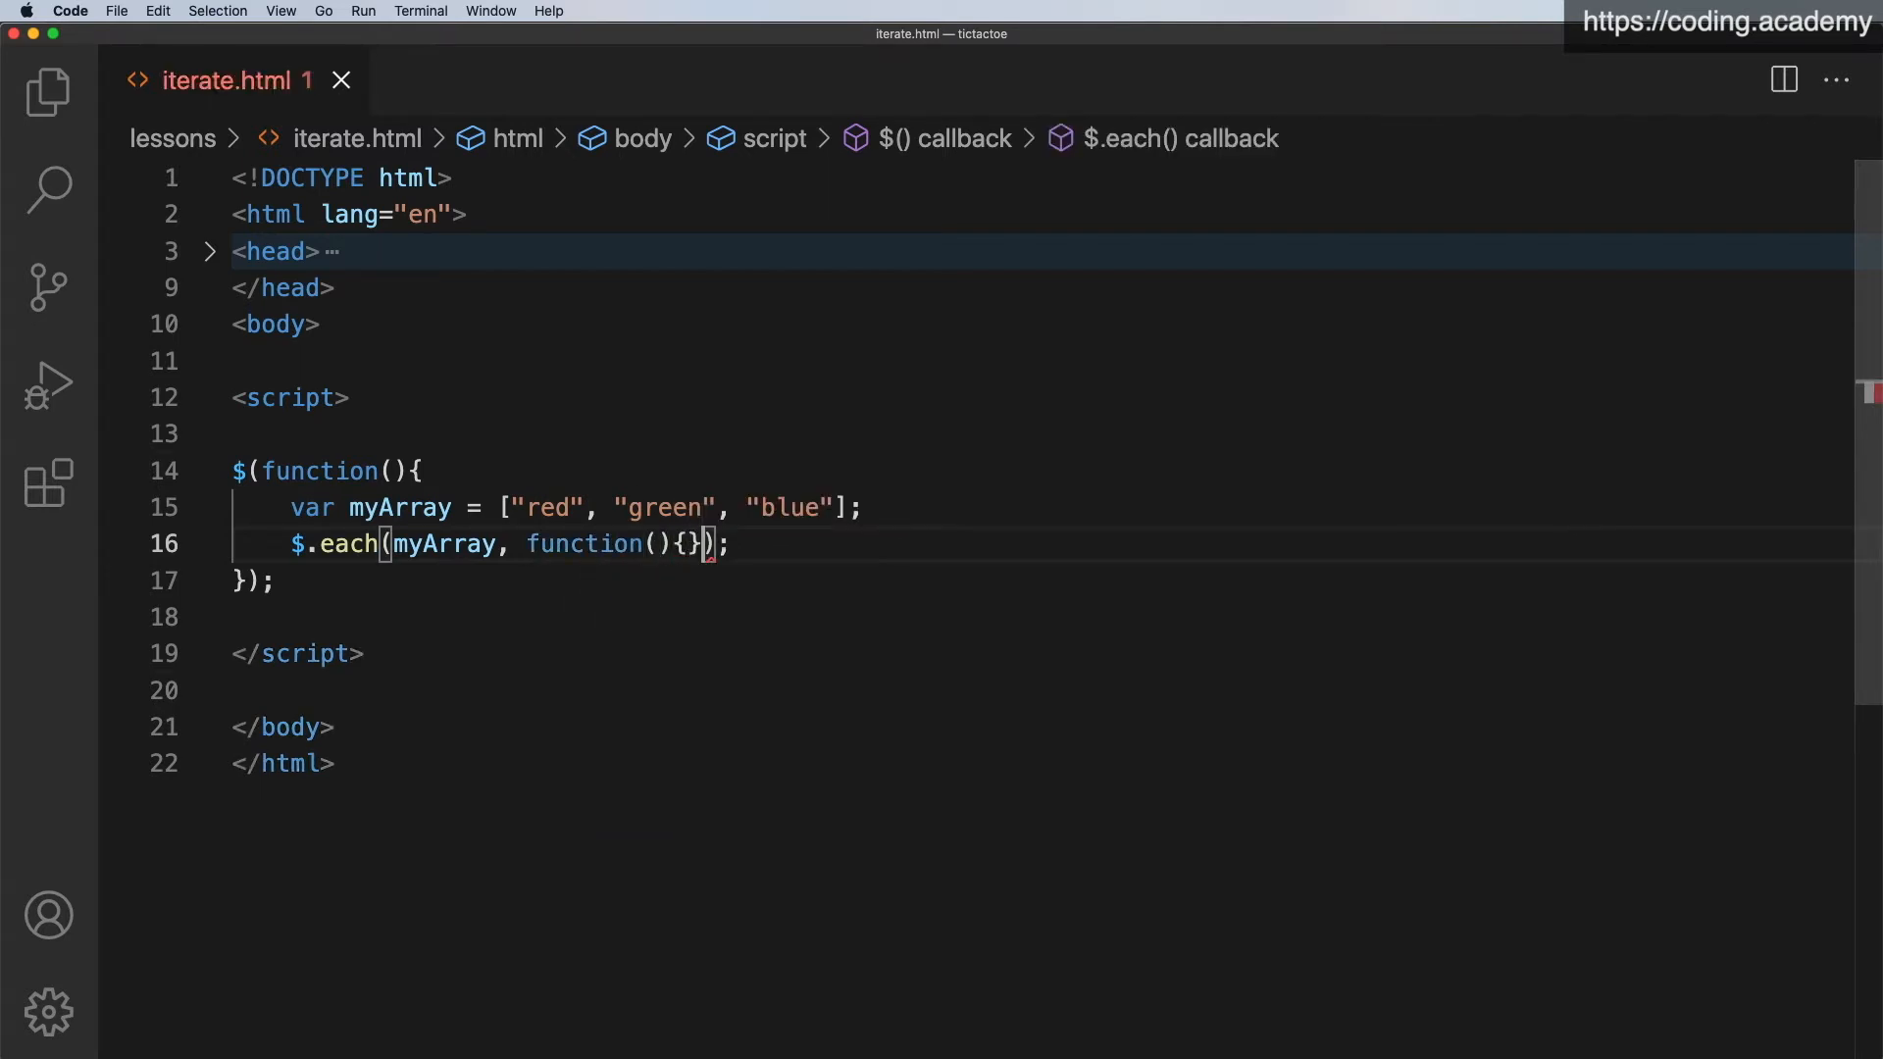
key(Return)
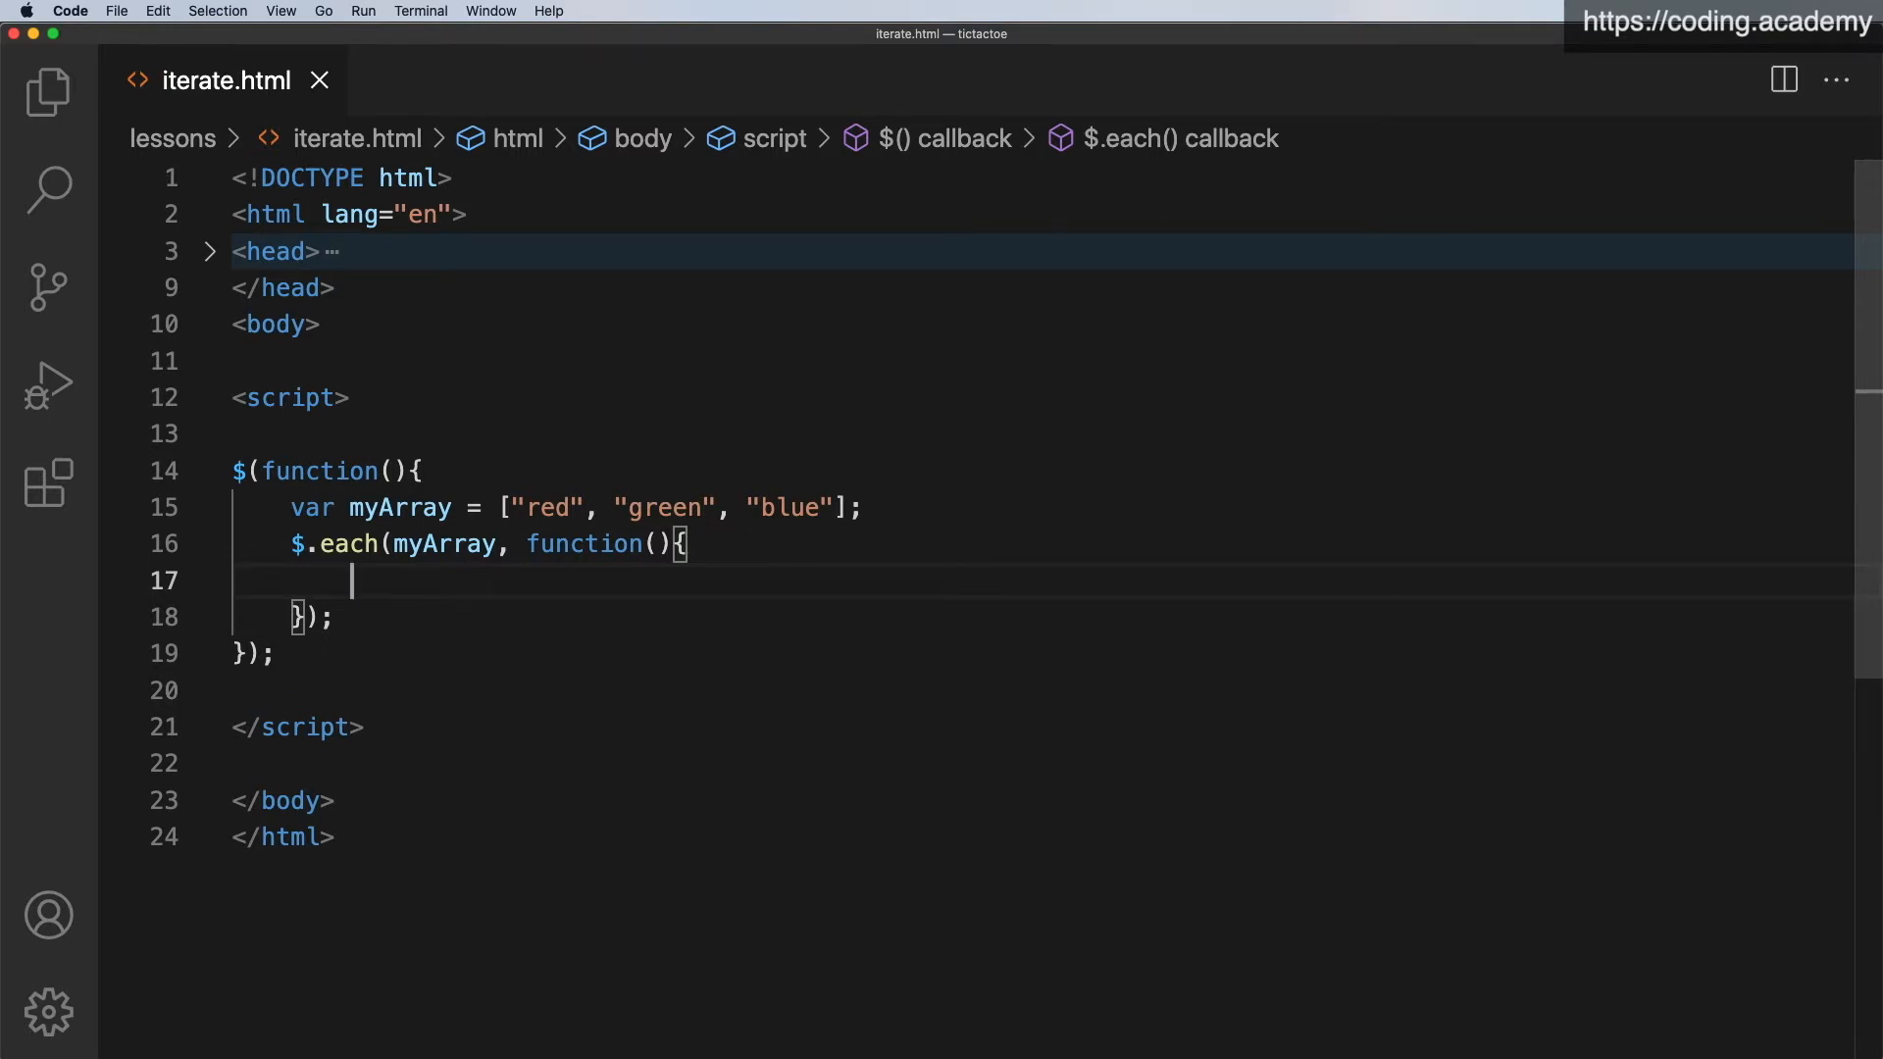
click(391, 546)
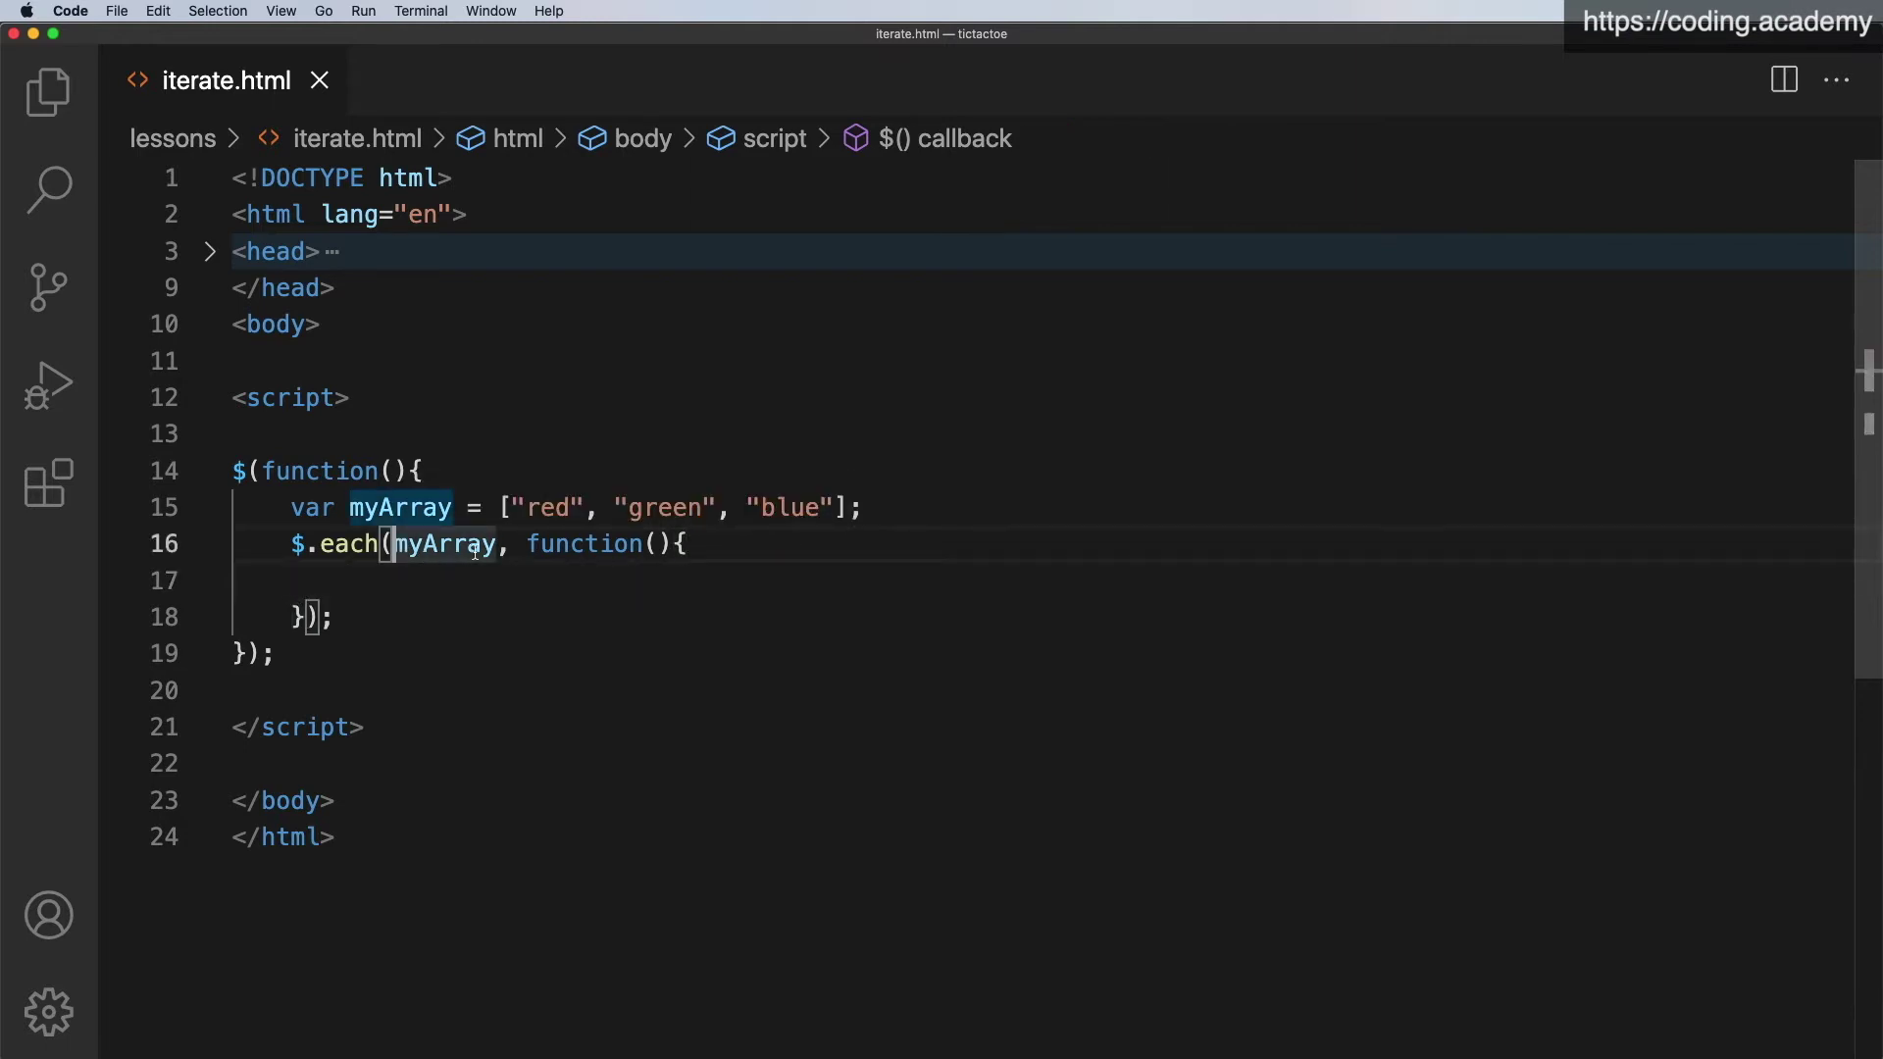
click(658, 544)
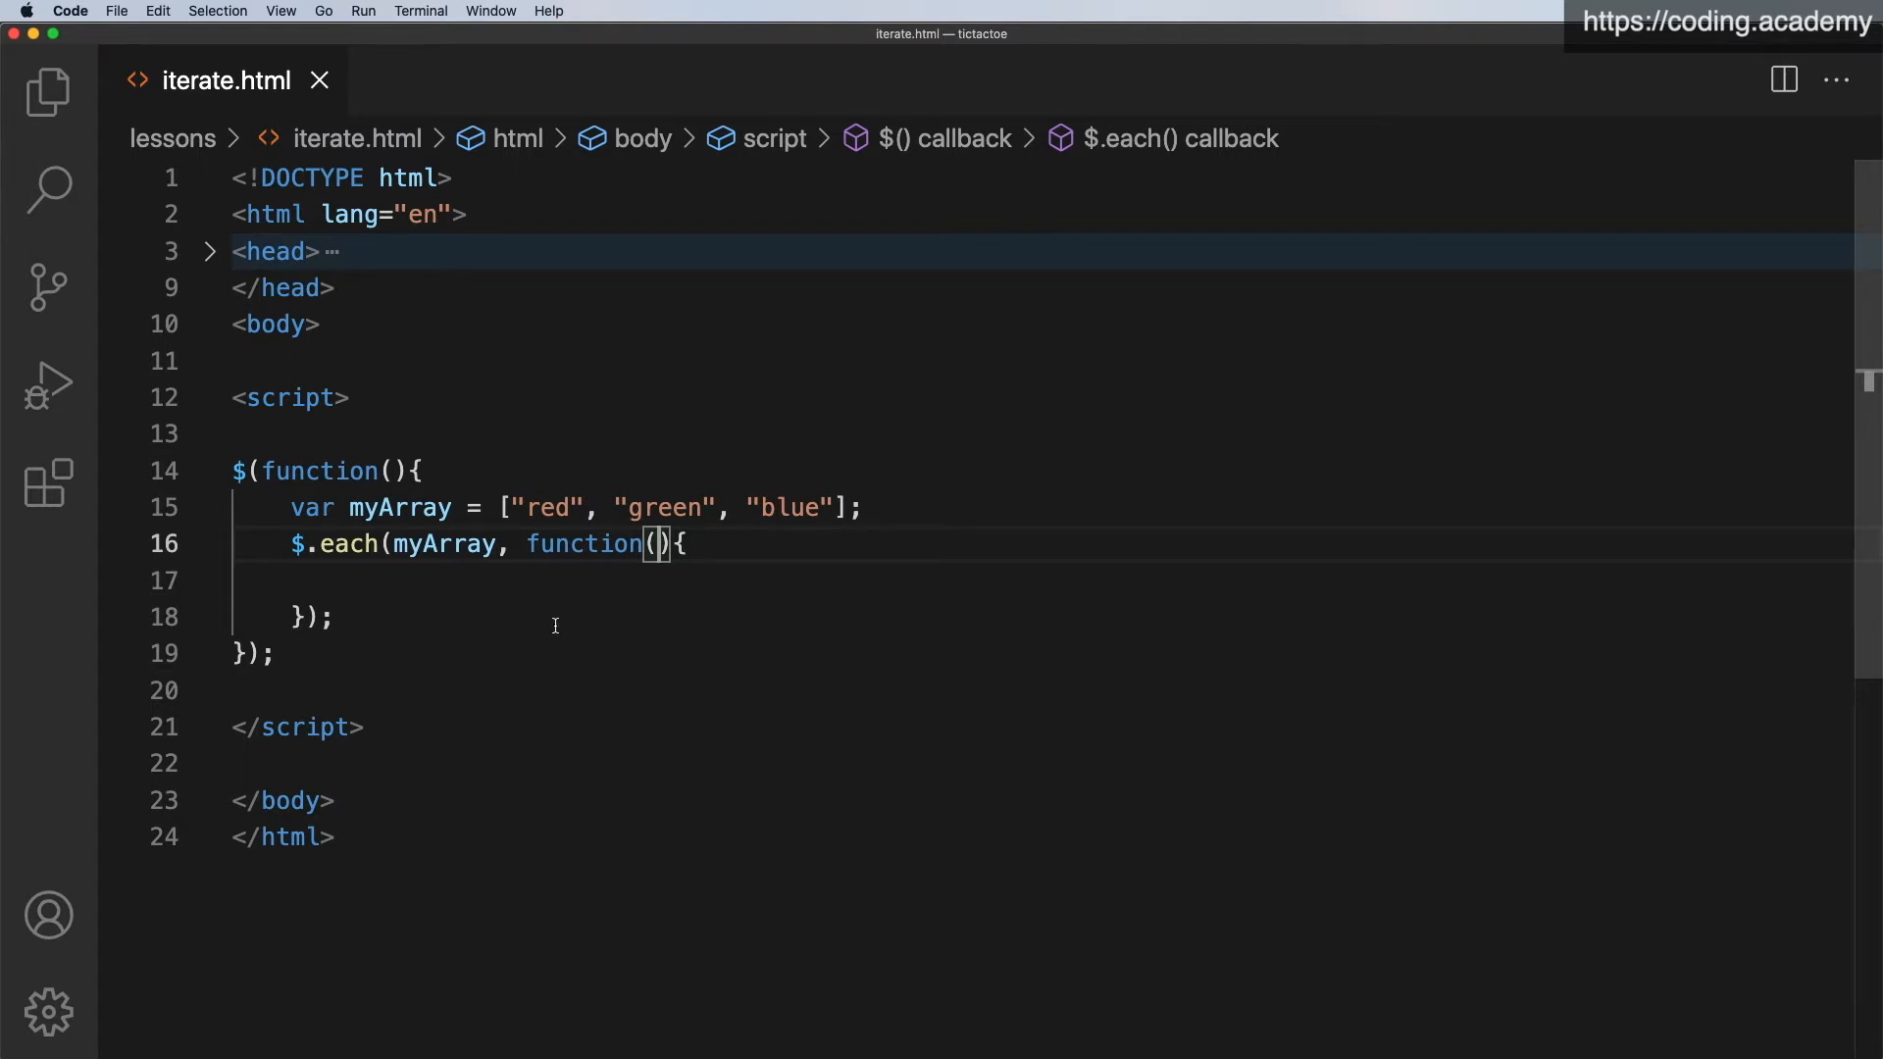
drag(513, 508, 586, 508)
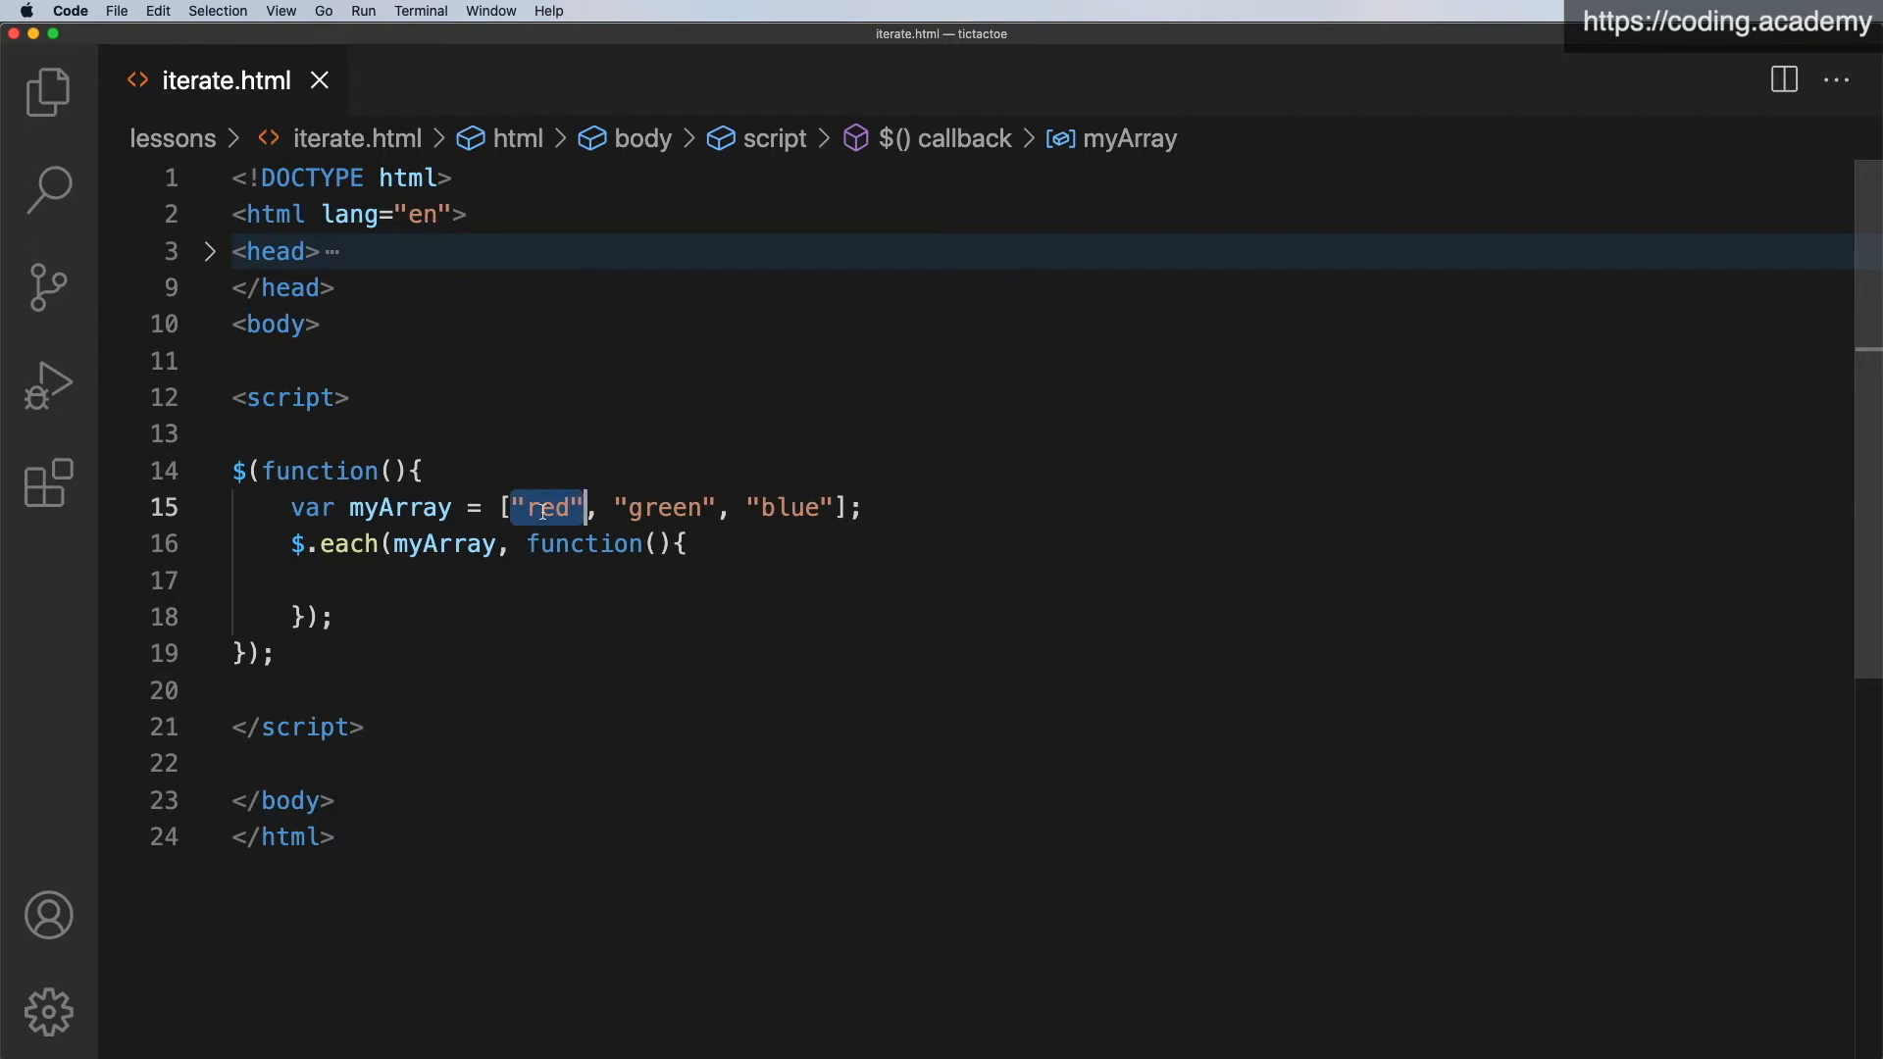
Give the callback key, value parameters and log "Key = " + key + " Value = " + value, then switch to Chrome.
click(654, 543)
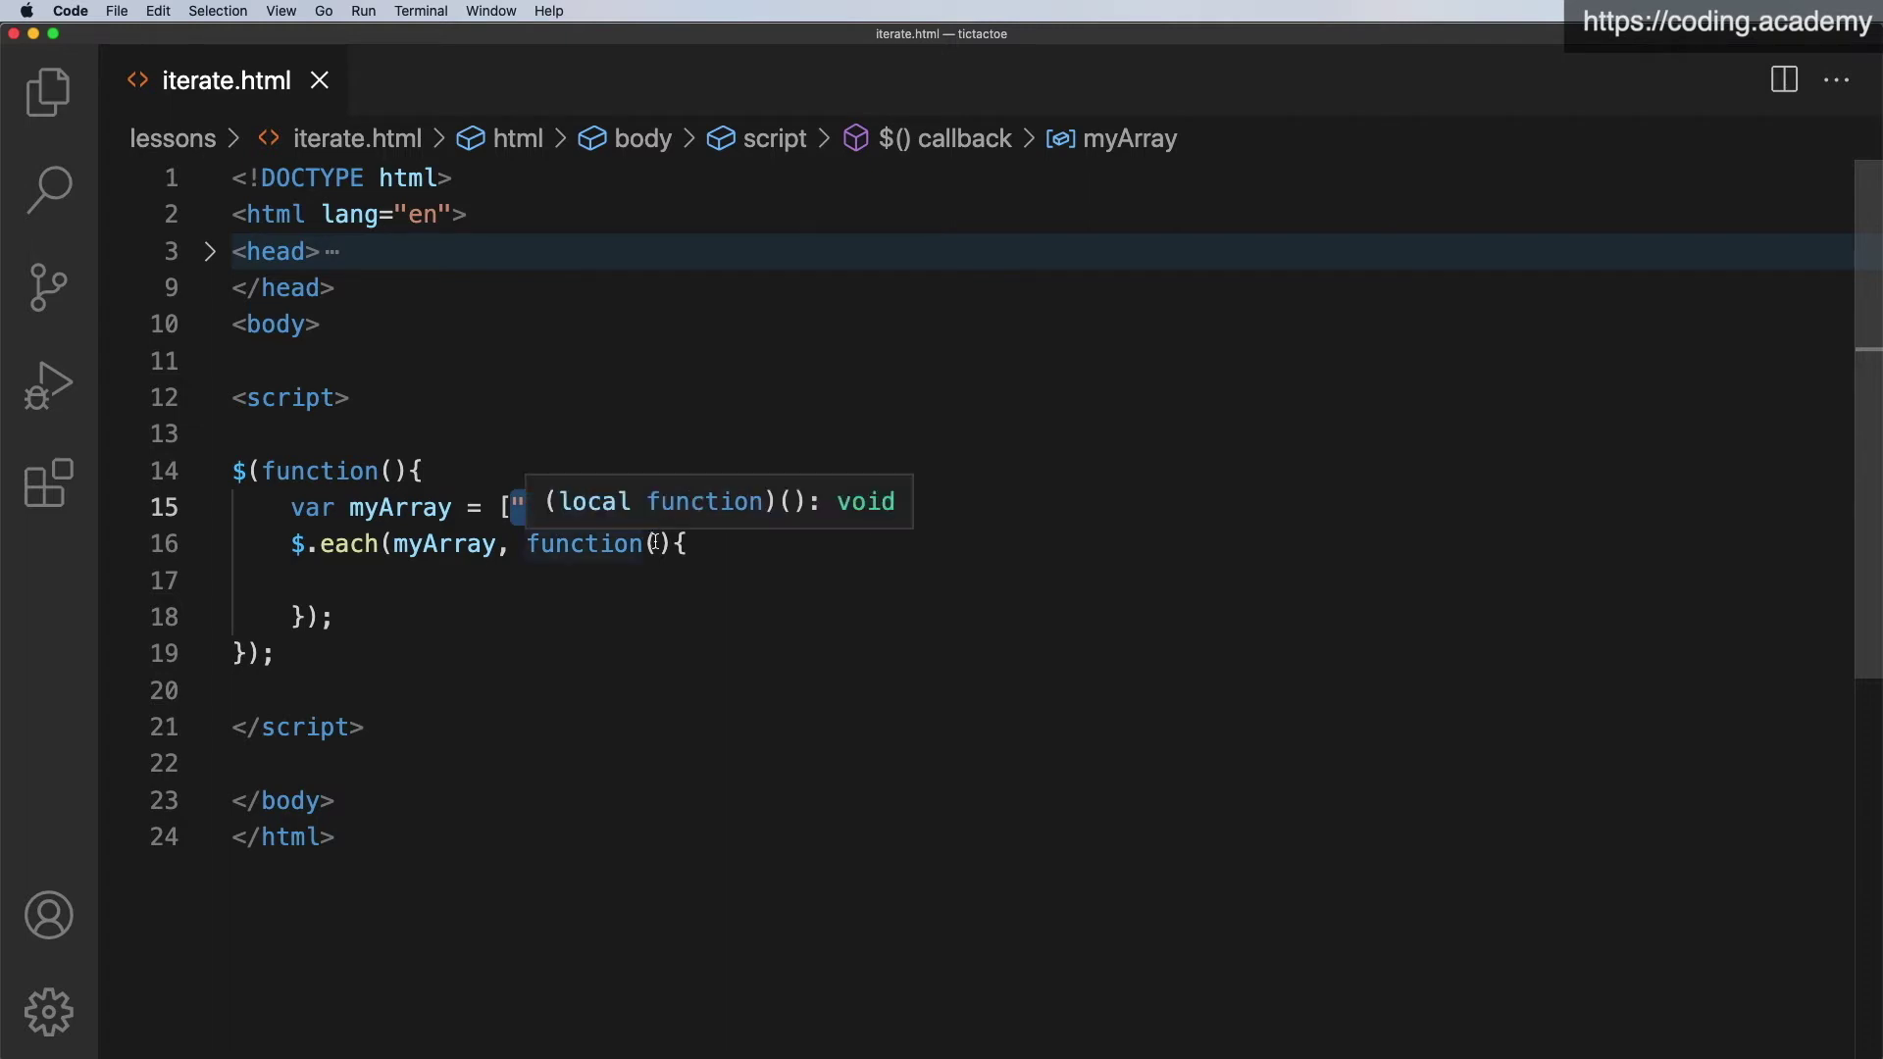
text(key, va)
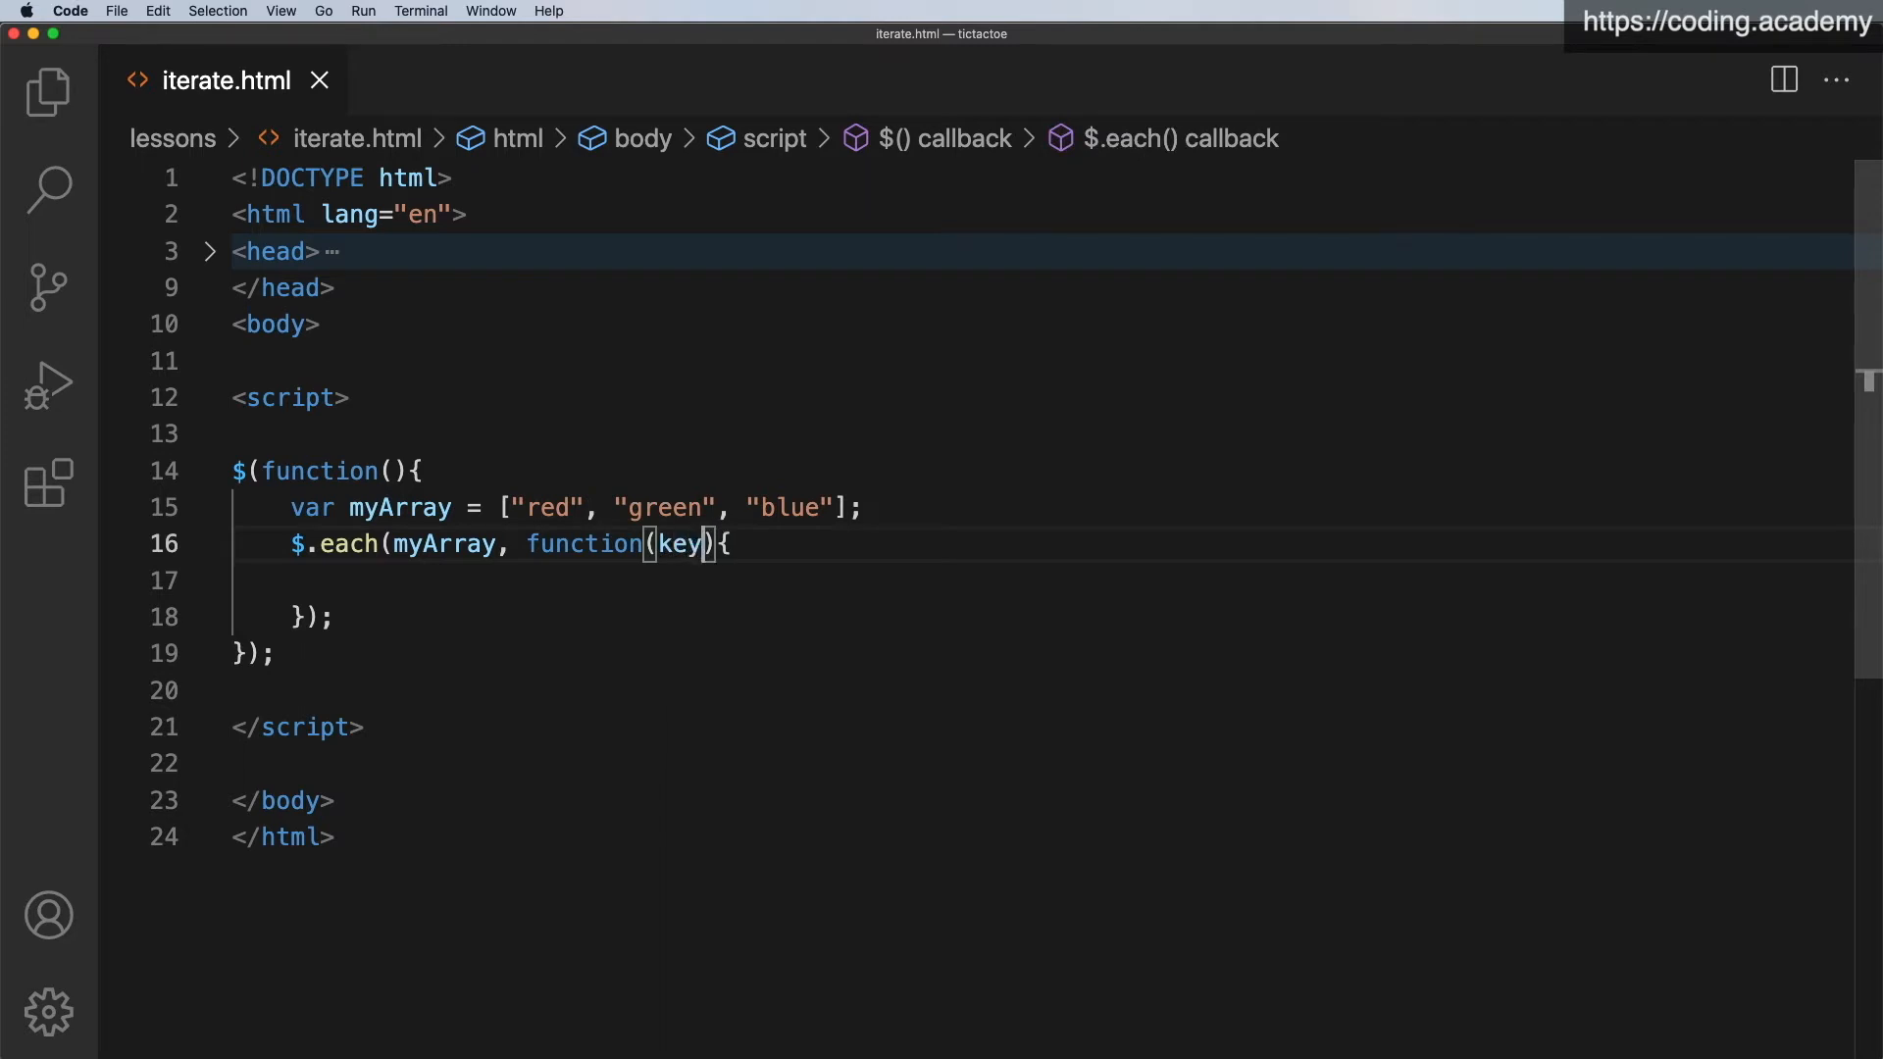
text(lue)
key(Down)
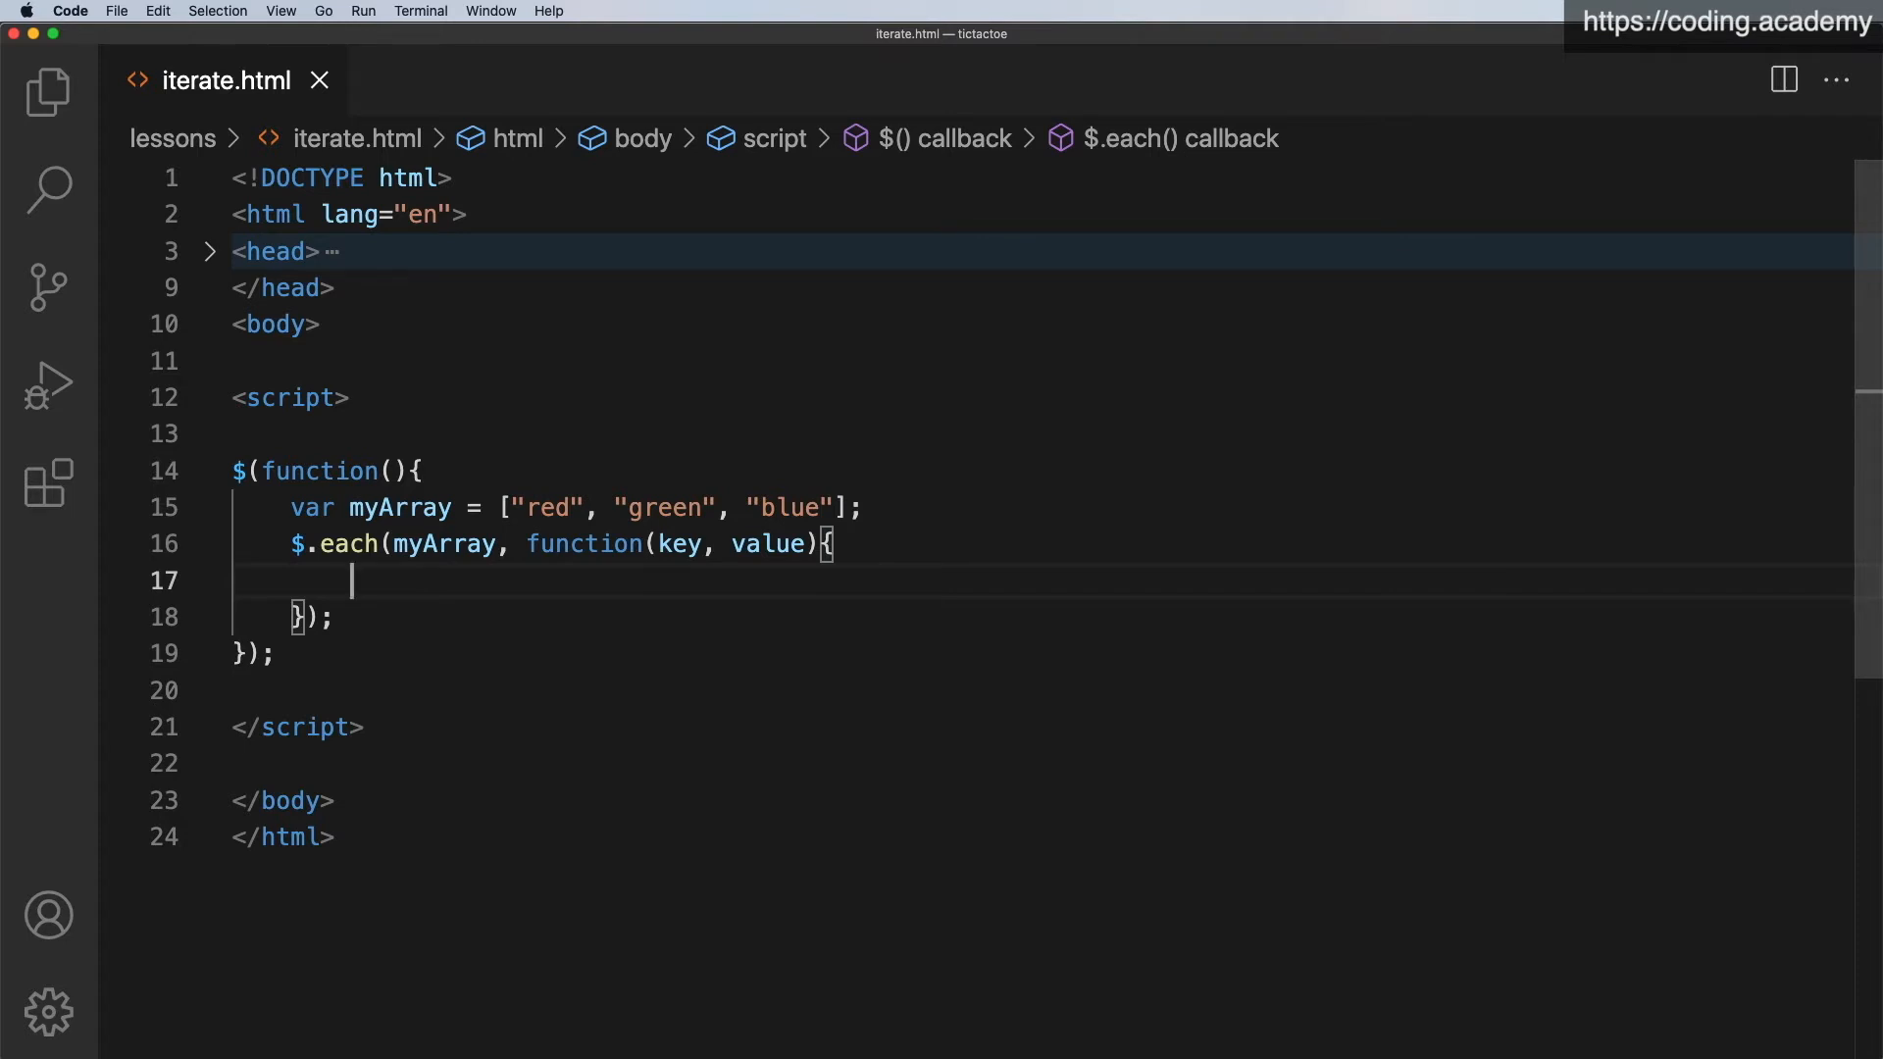
text(console.)
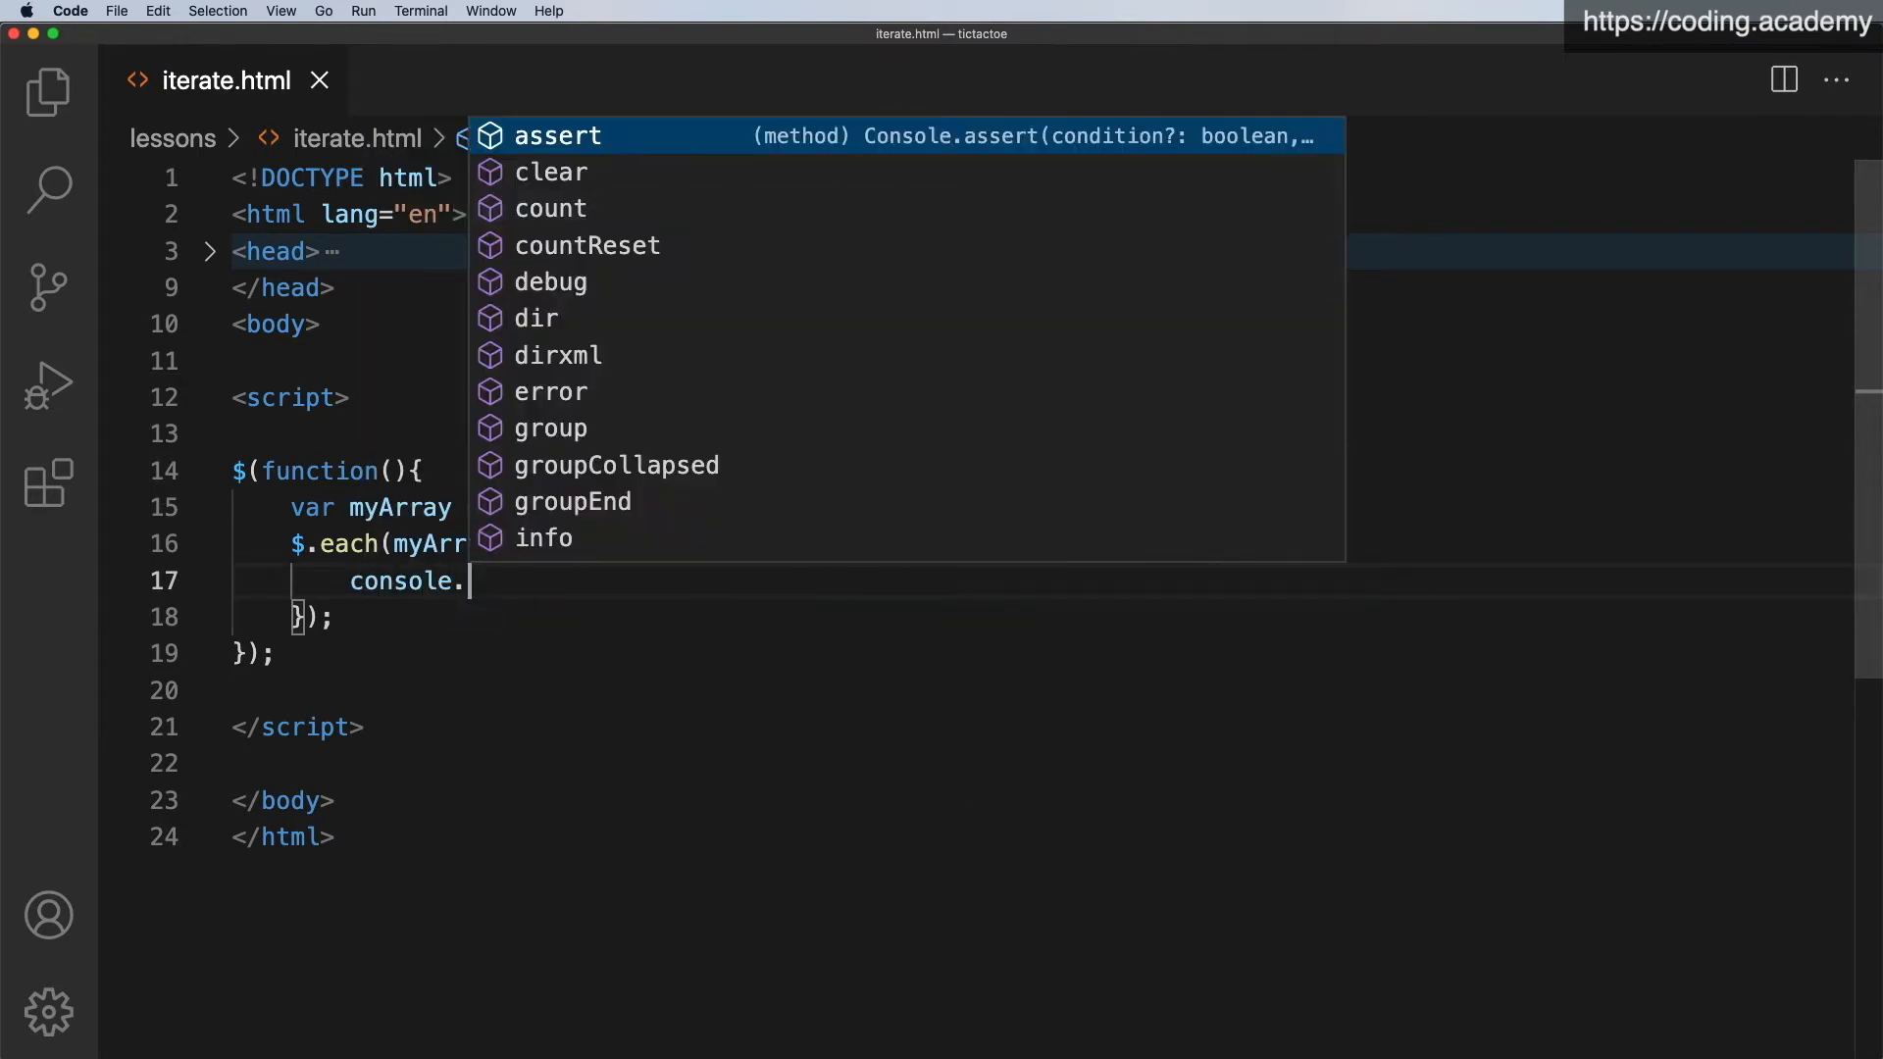
text(log();)
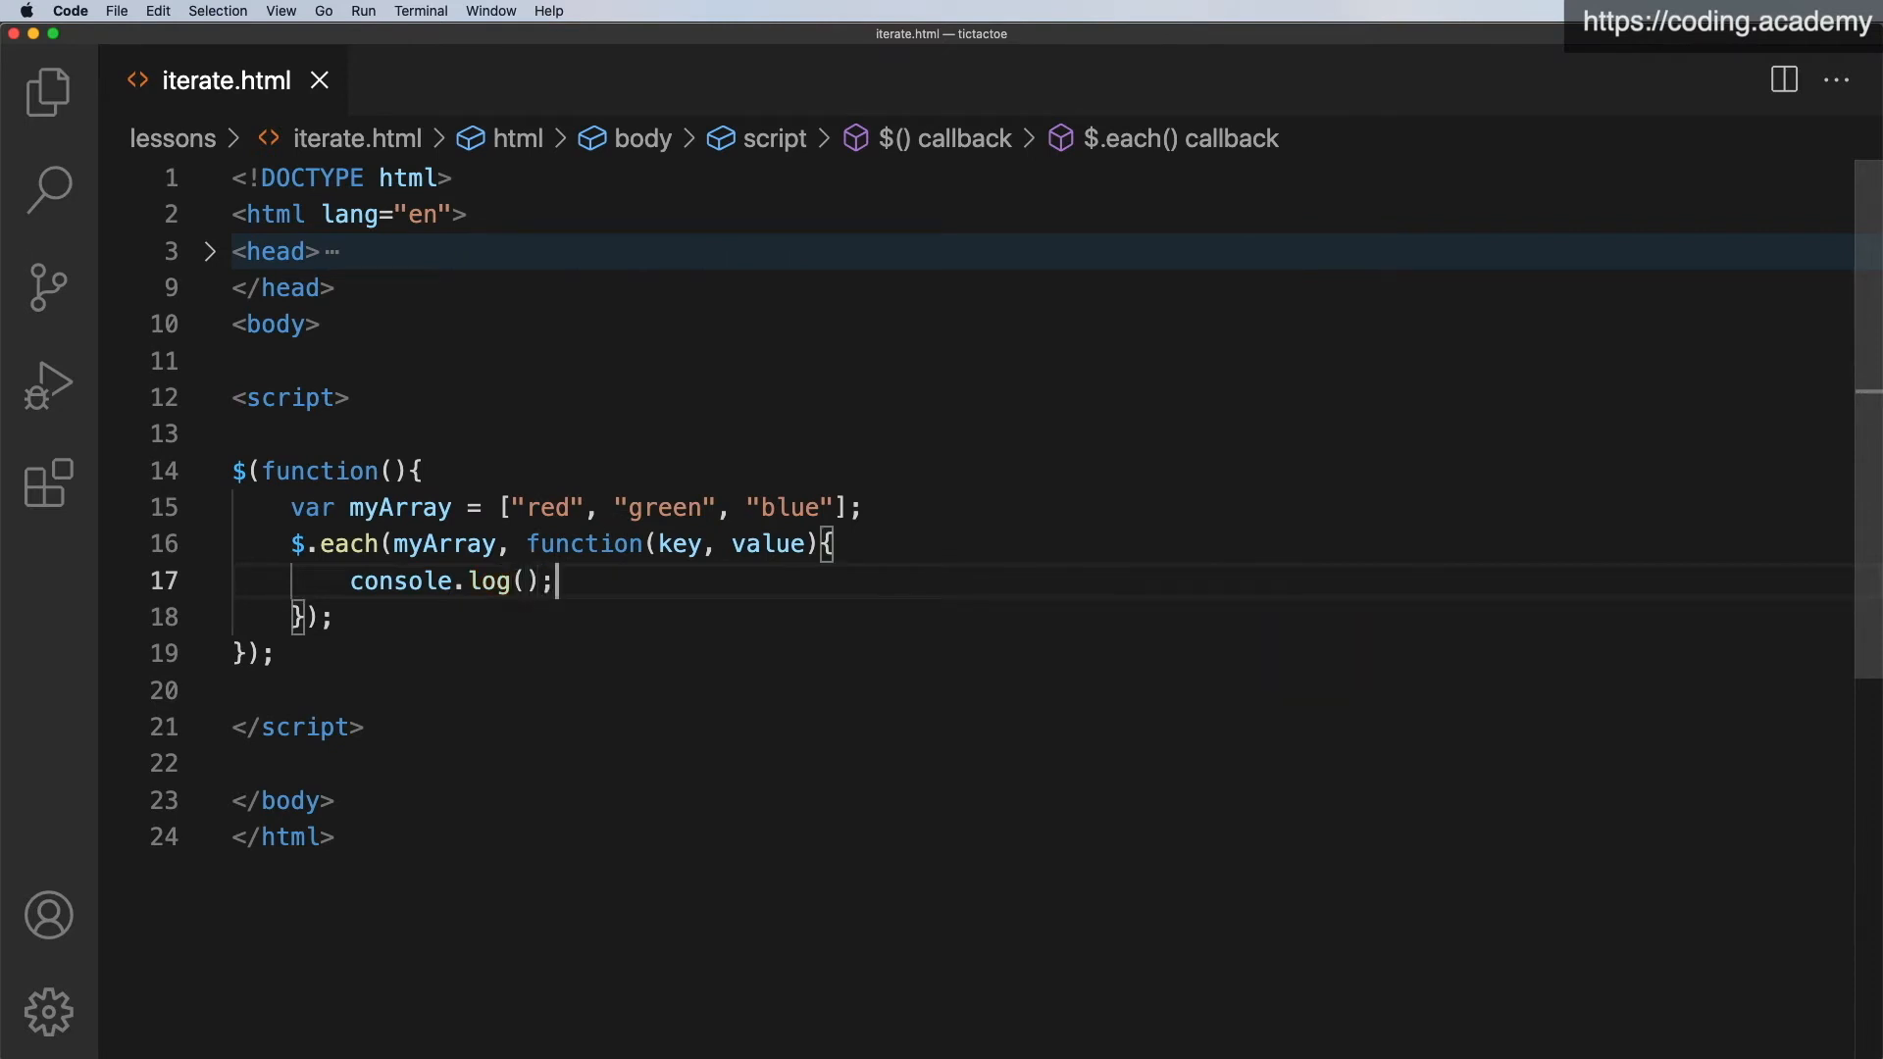
key(Left)
key(Left)
text("Key)
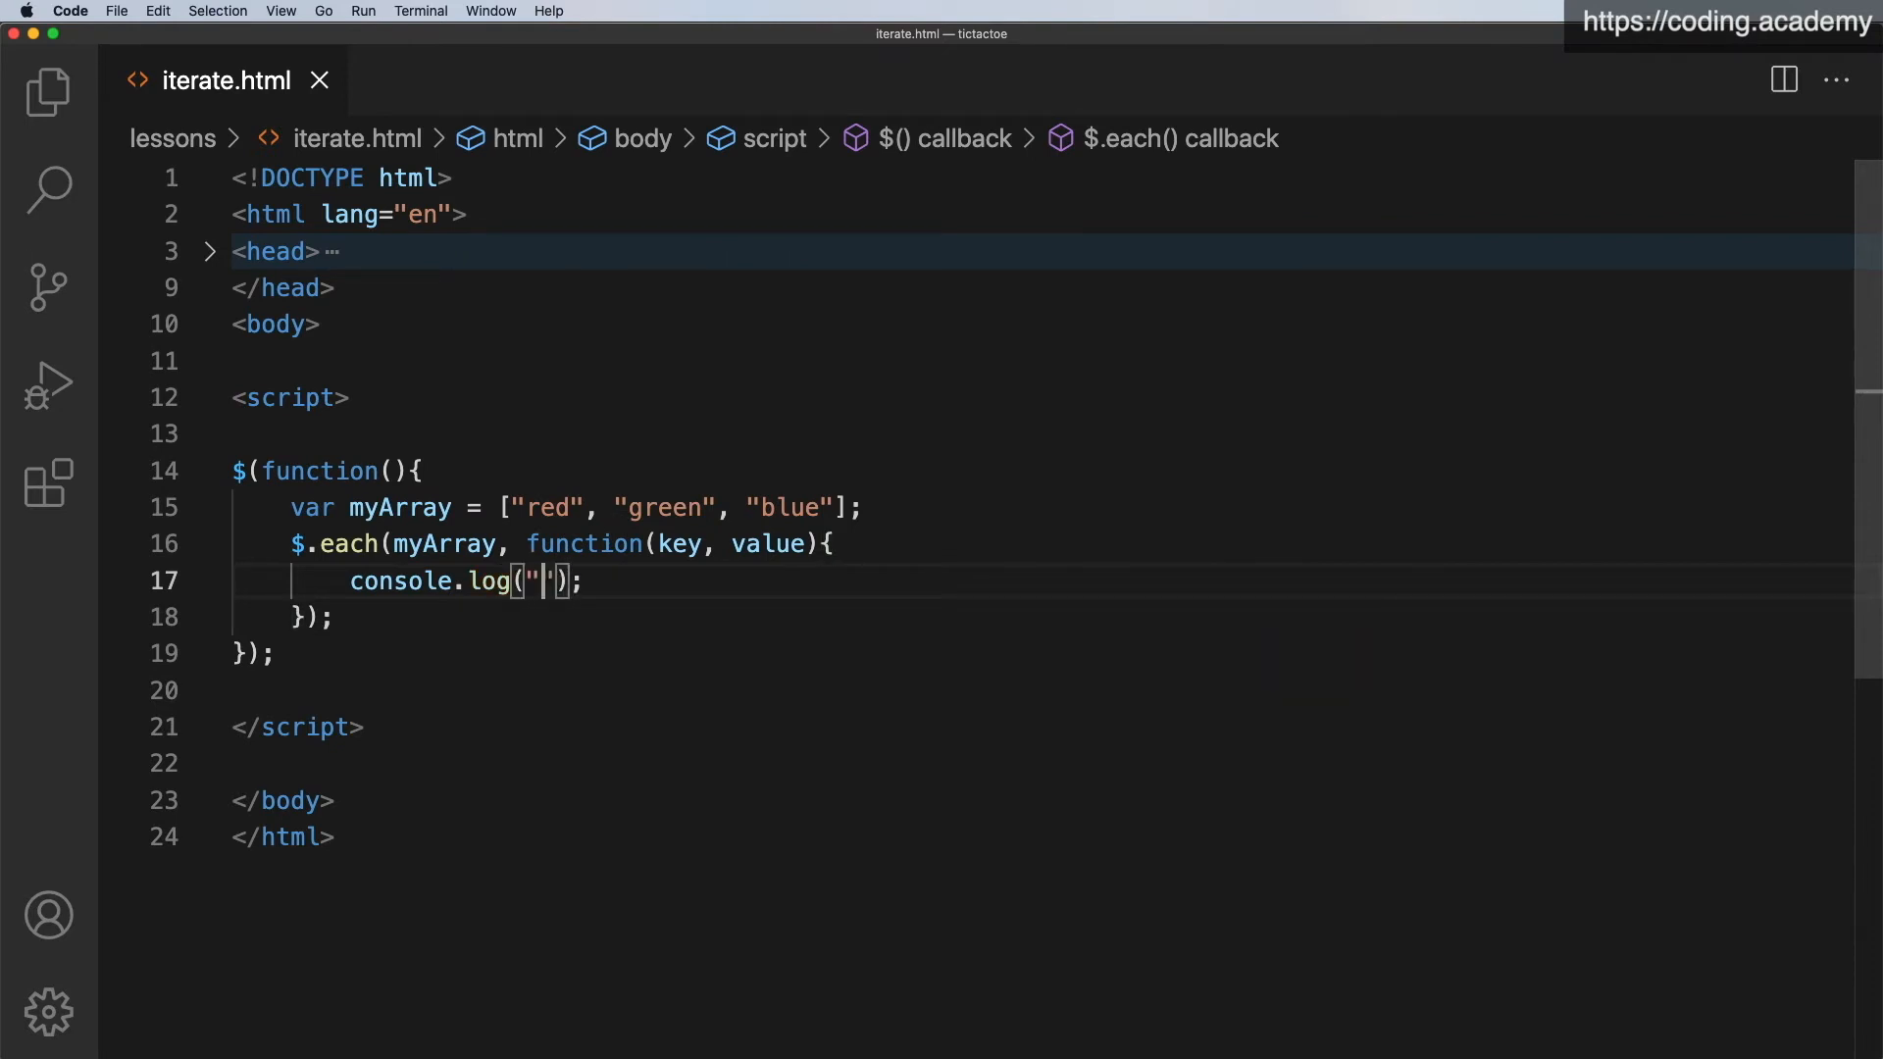
text( =)
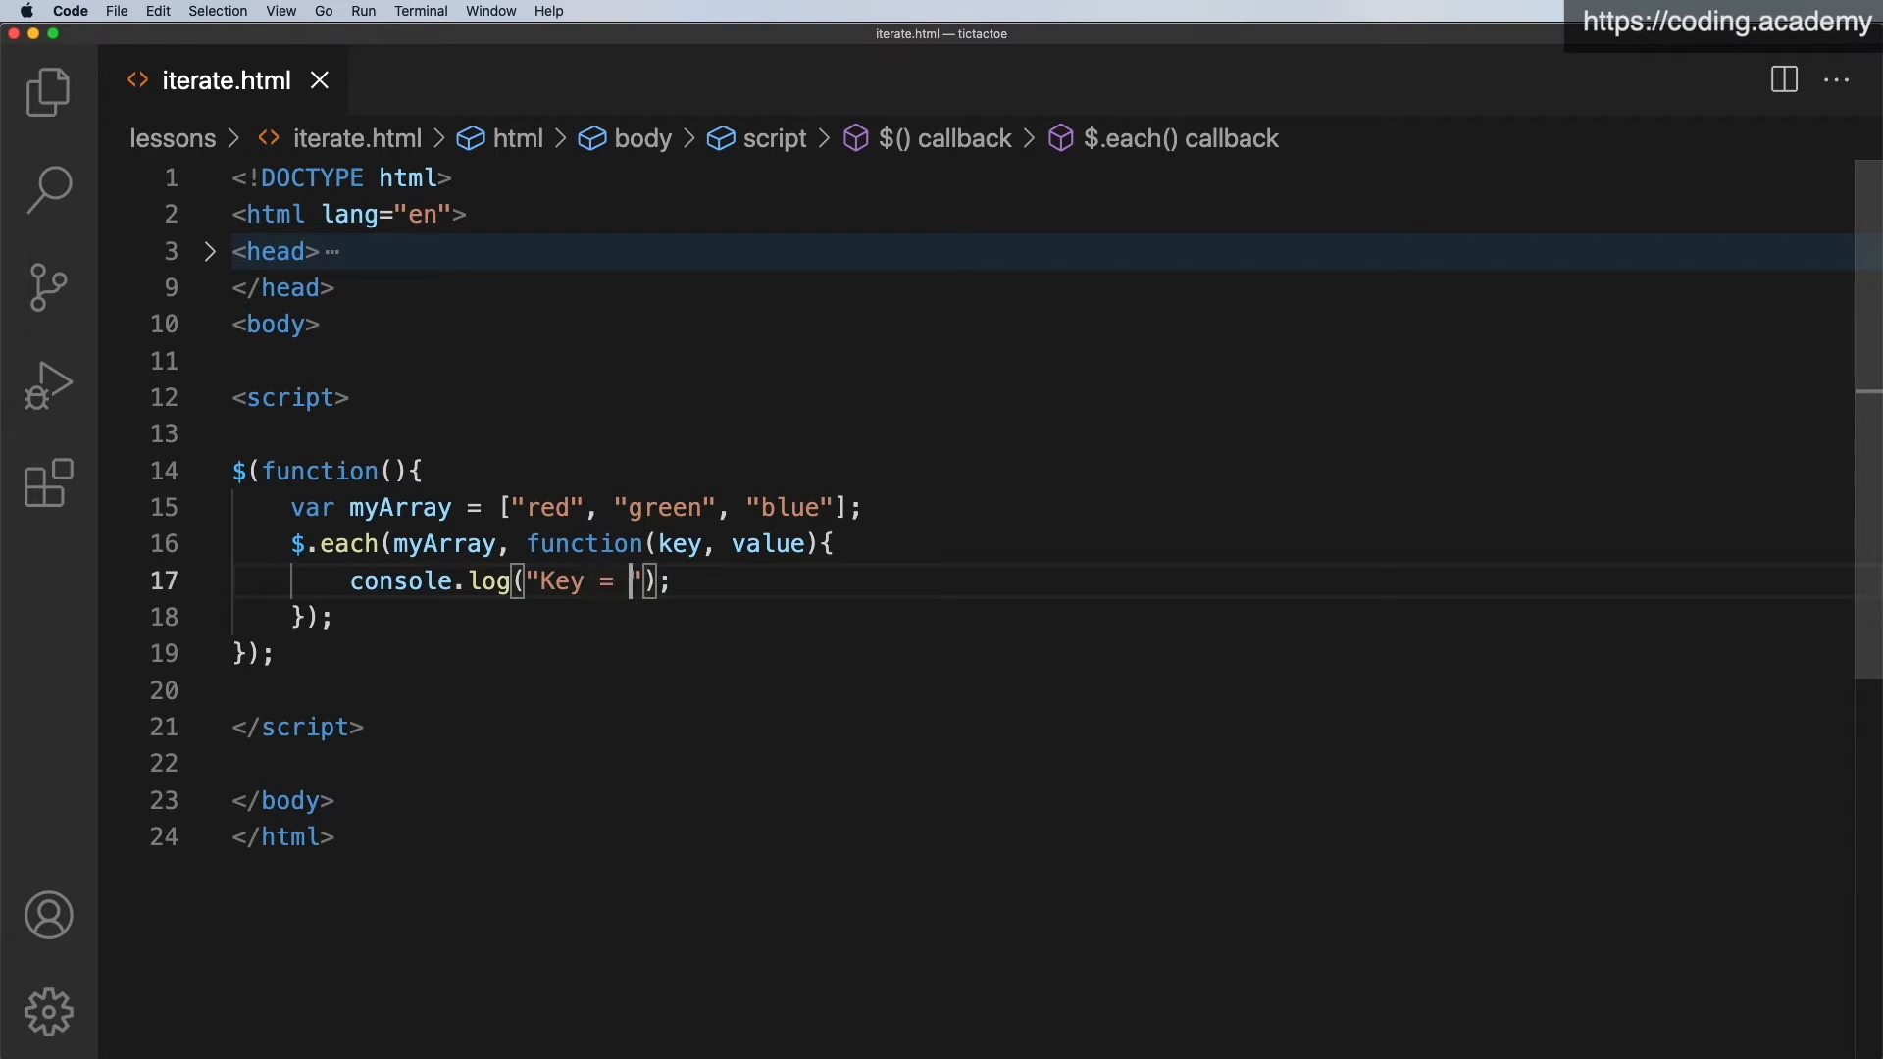
key(Right)
text(+ )
text(key)
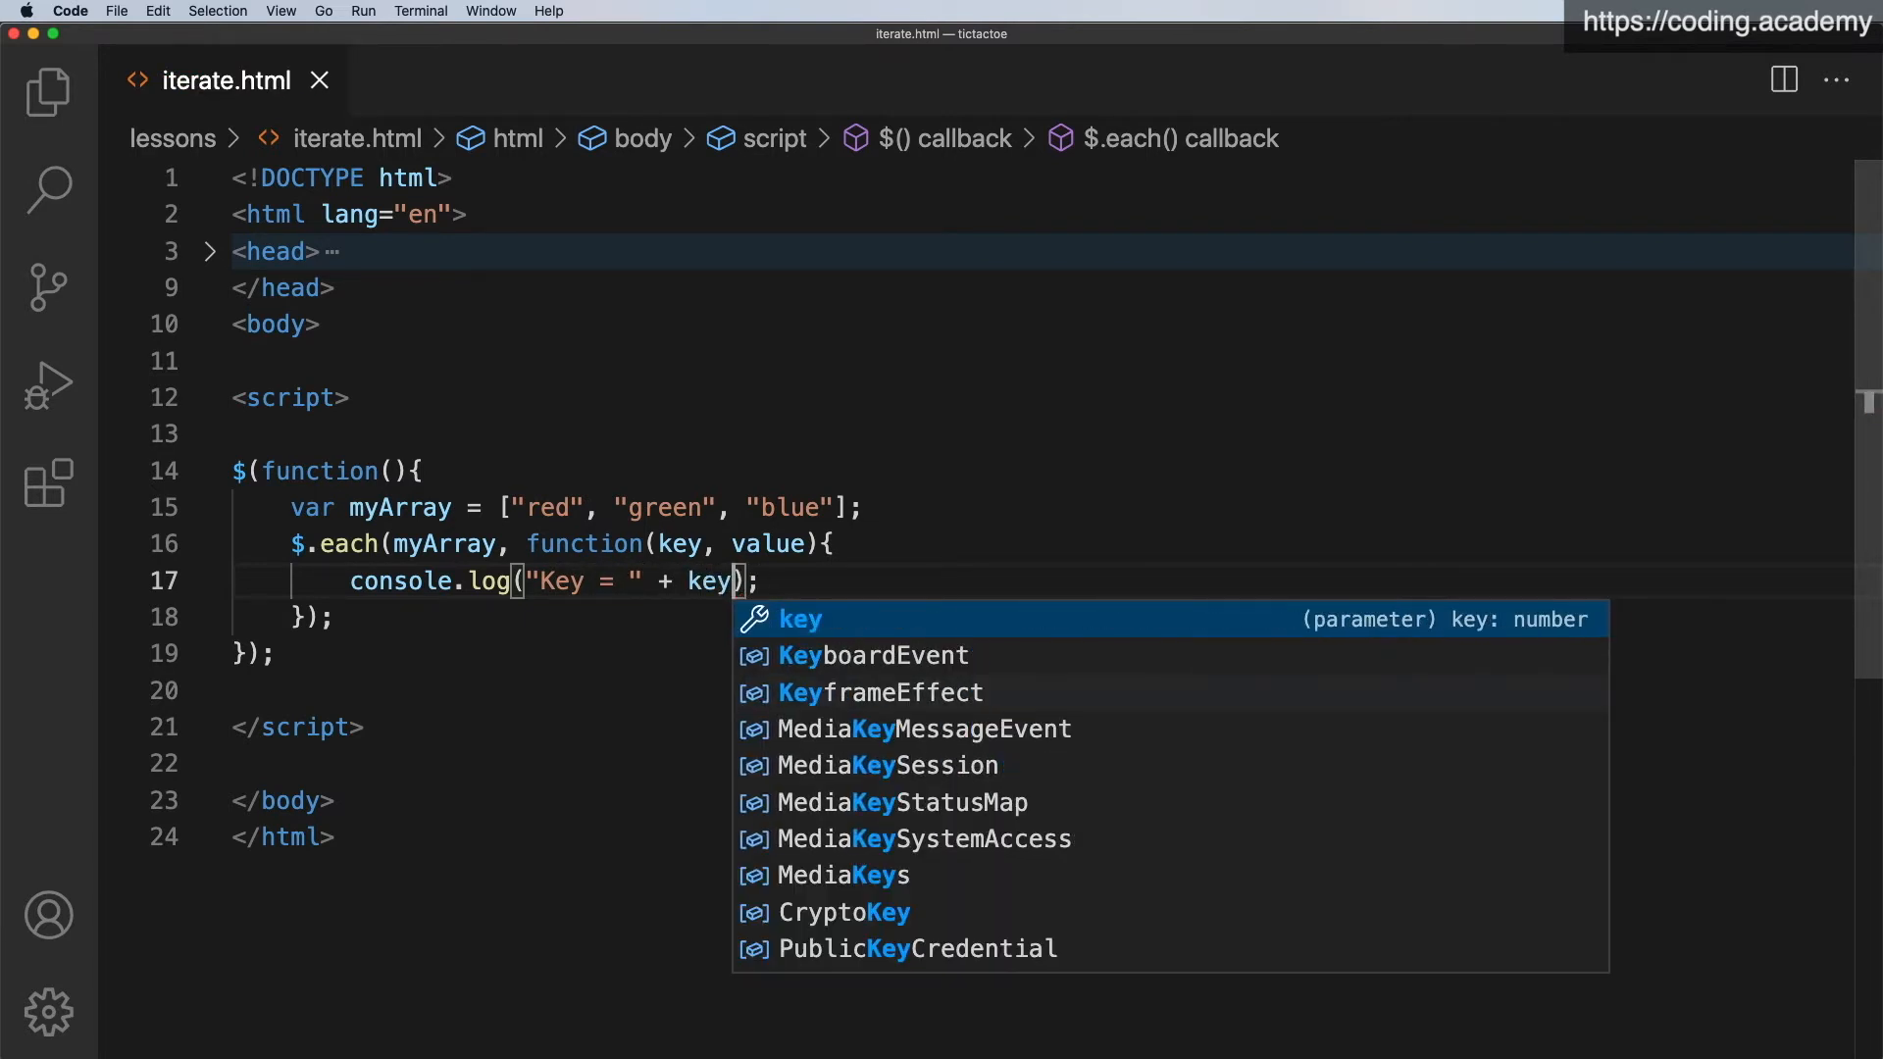
text( + )
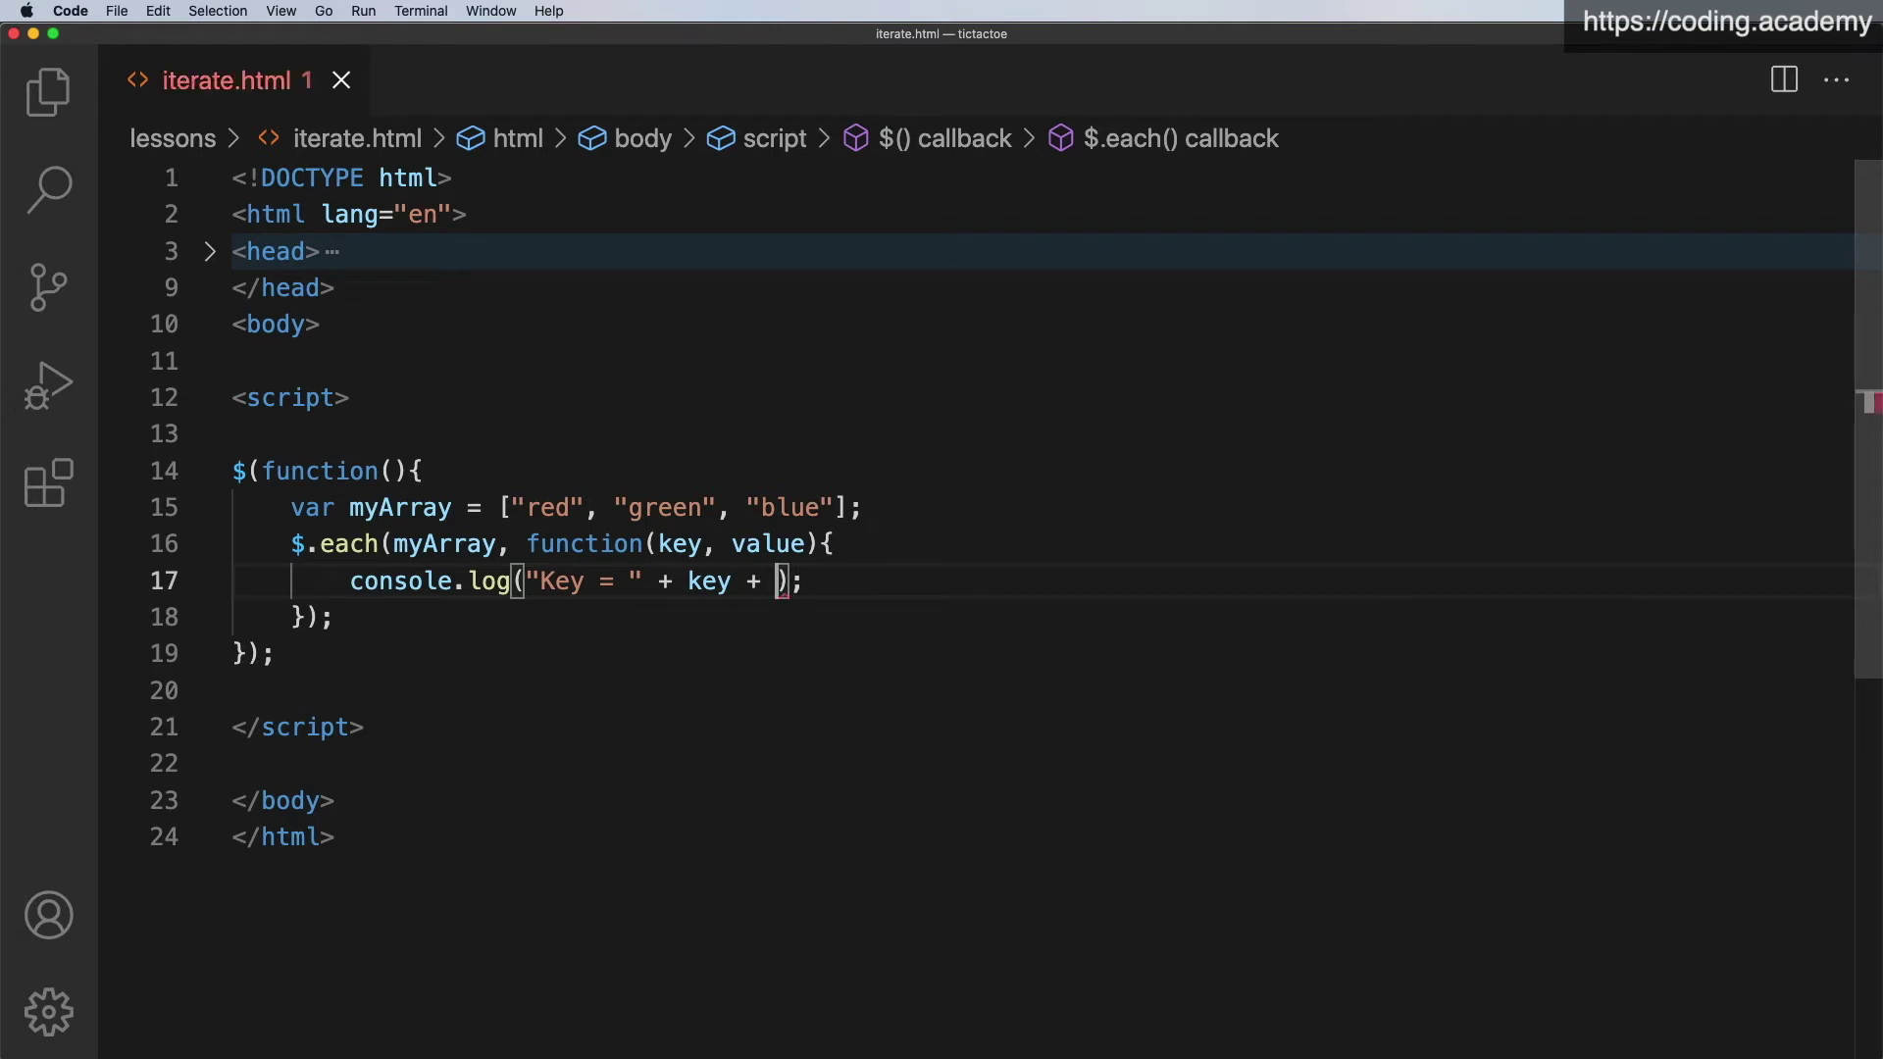
text(" Value)
key(Right)
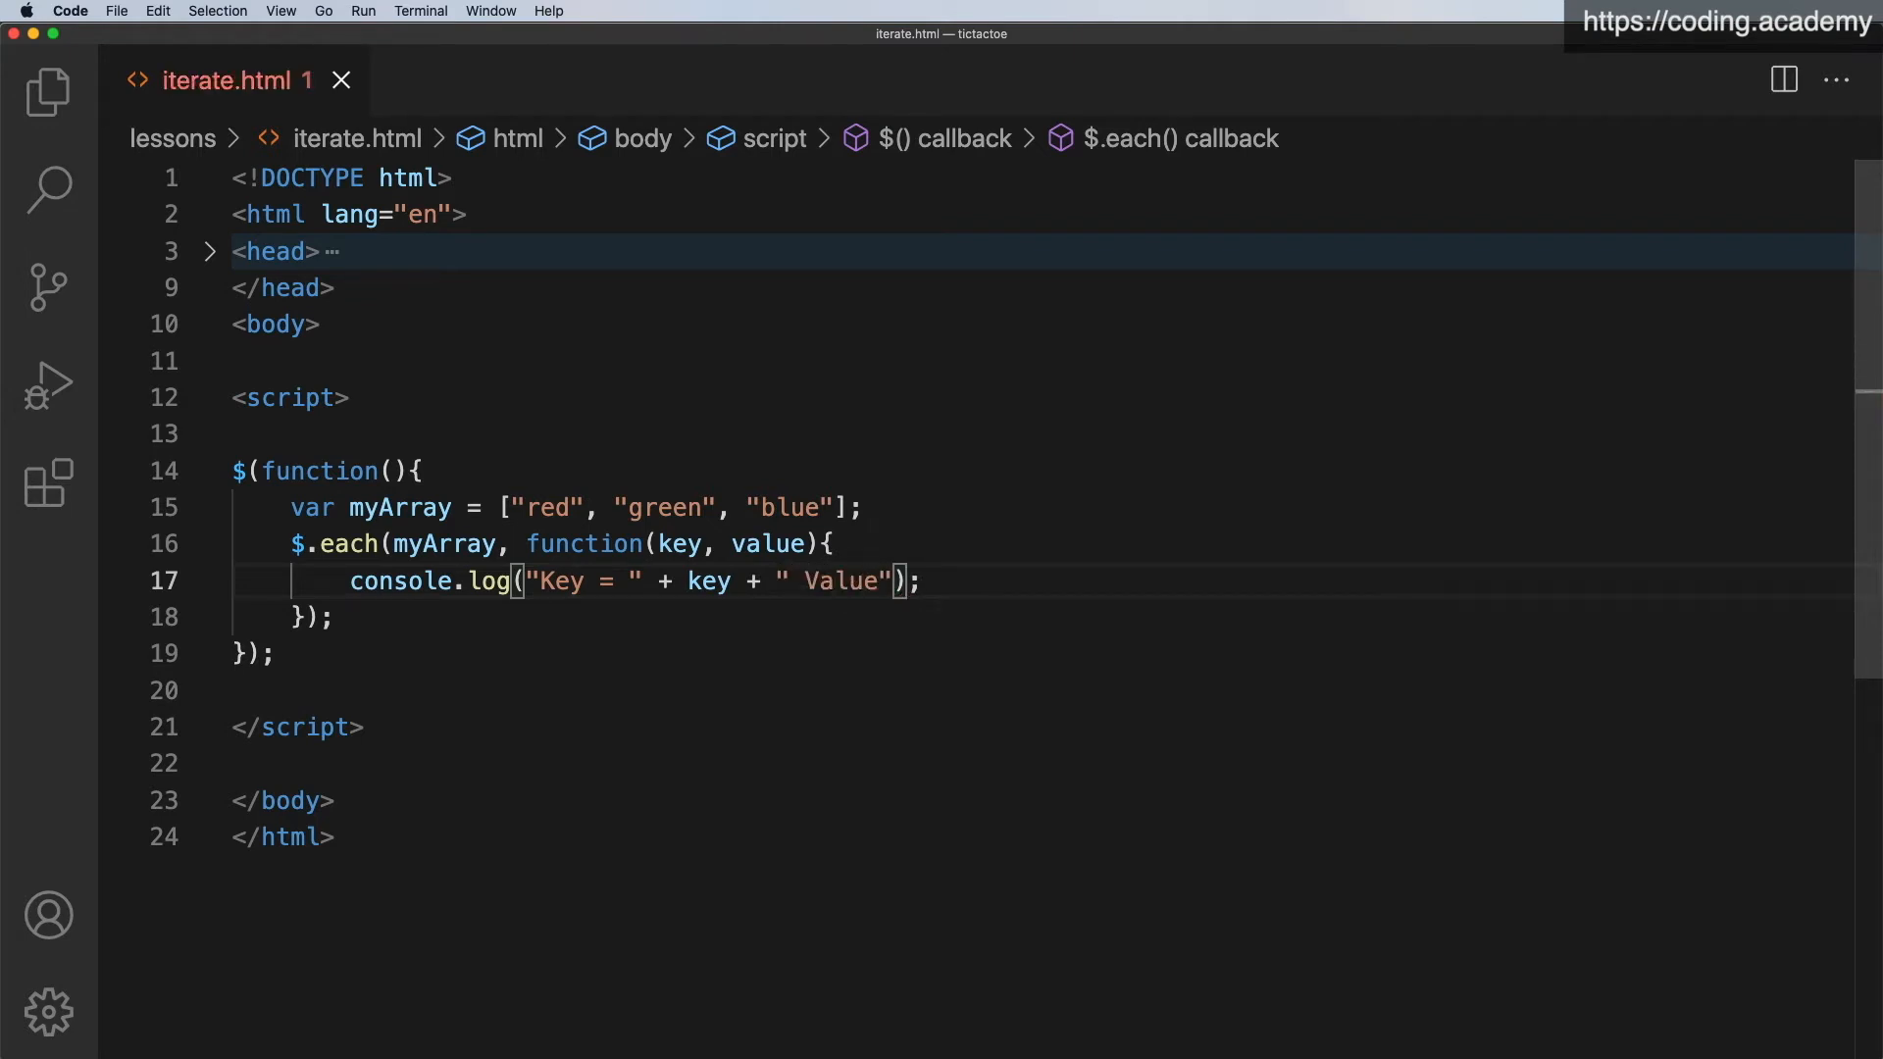
text(= " + )
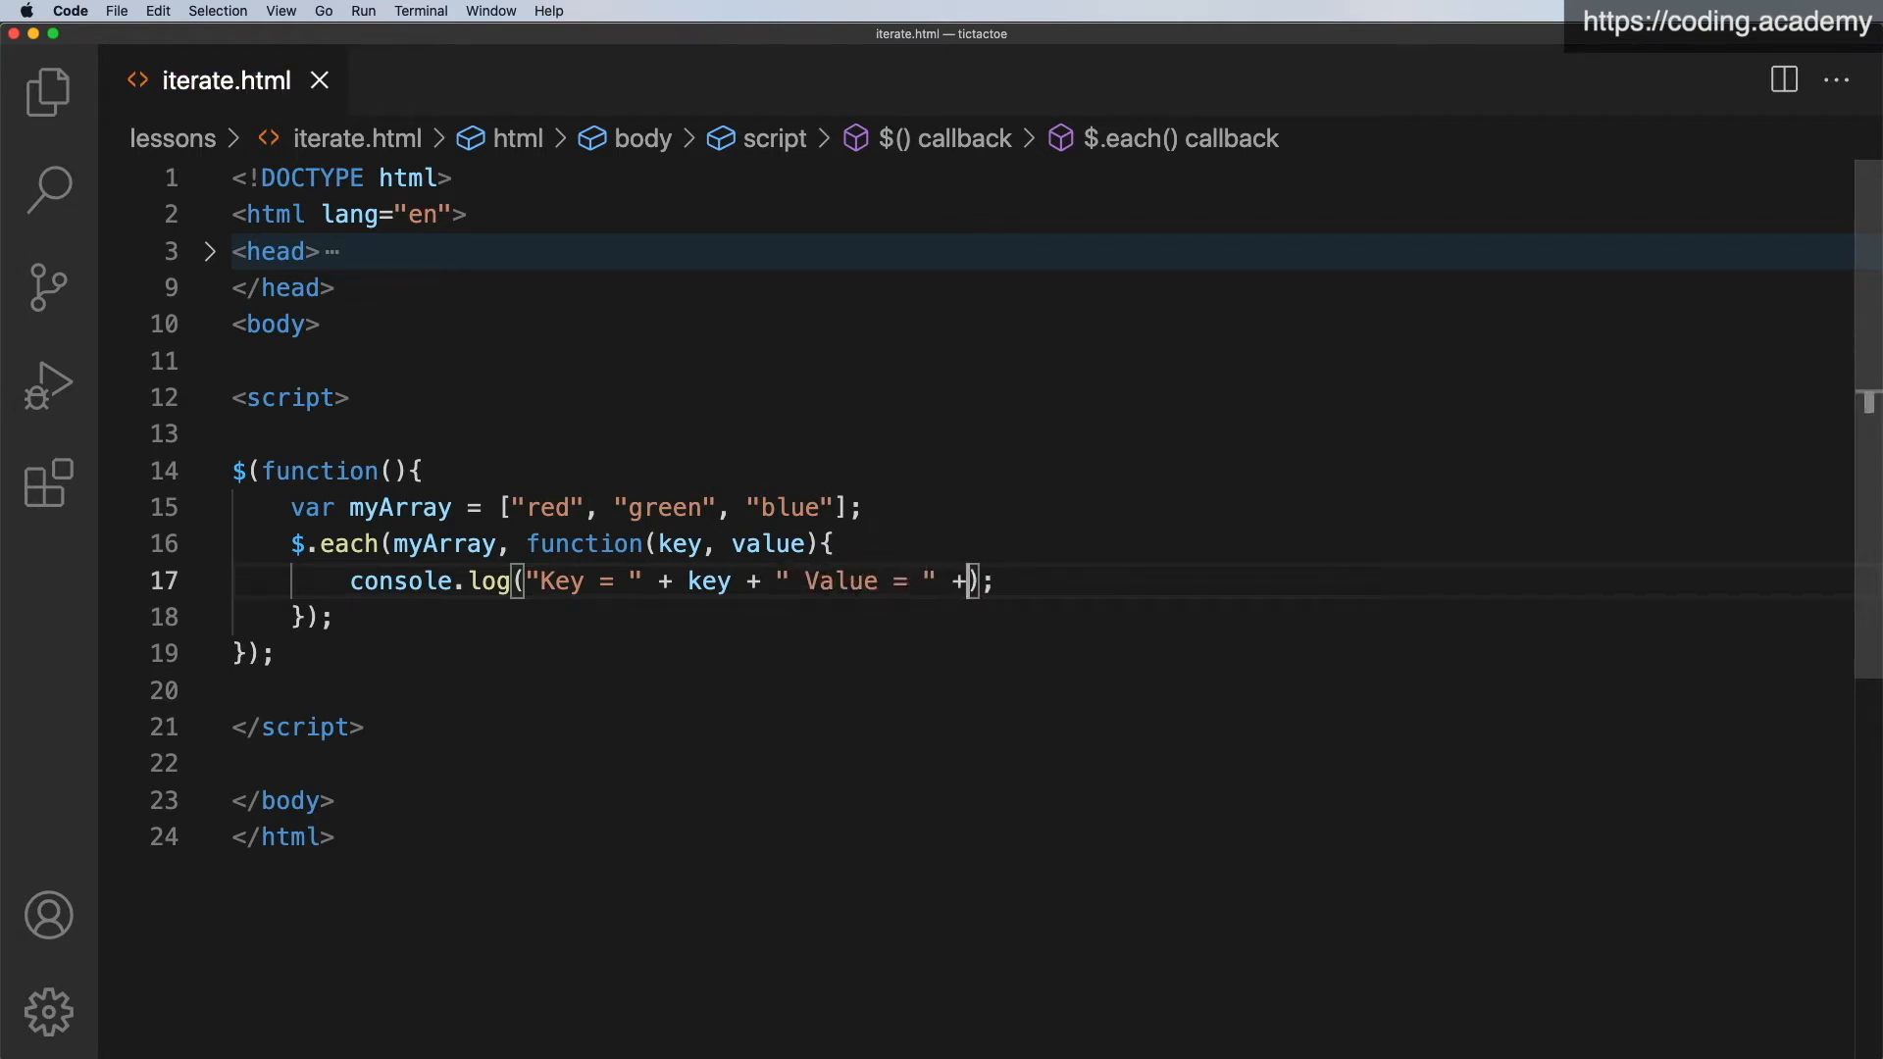
text(value)
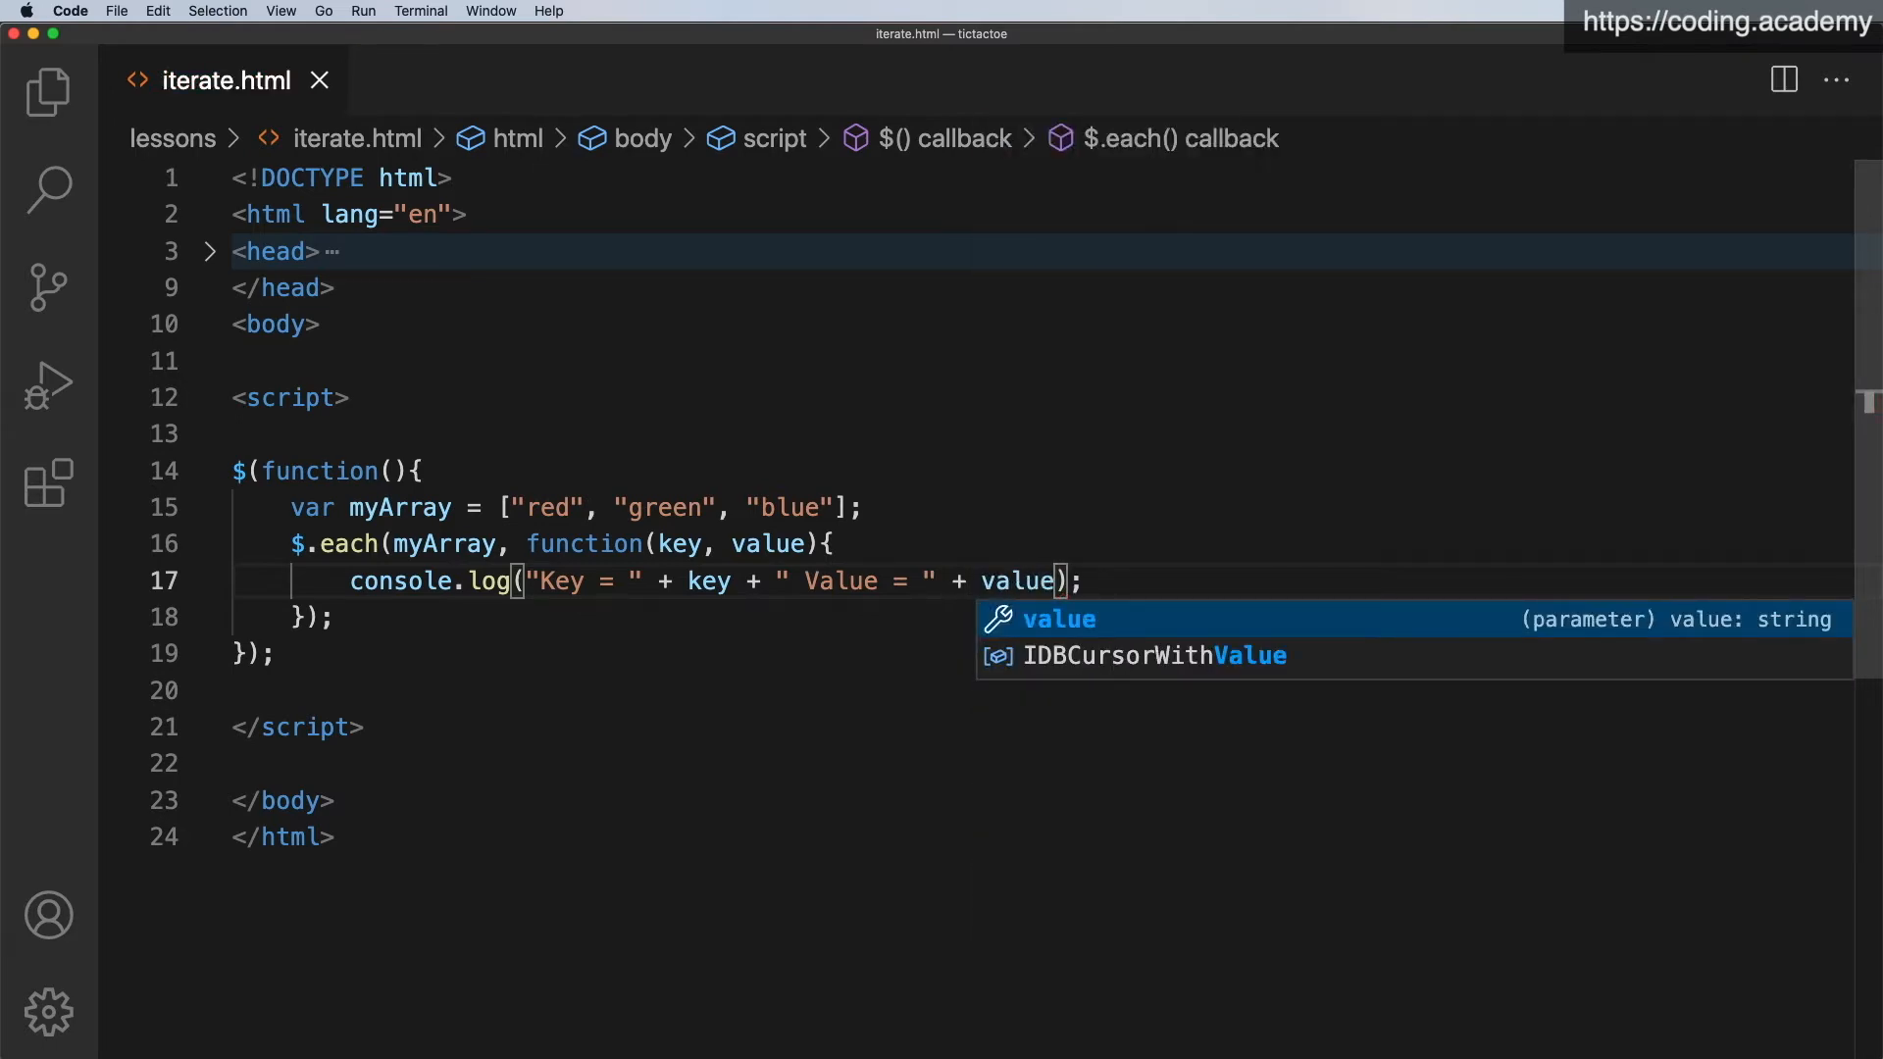
key(super+Tab)
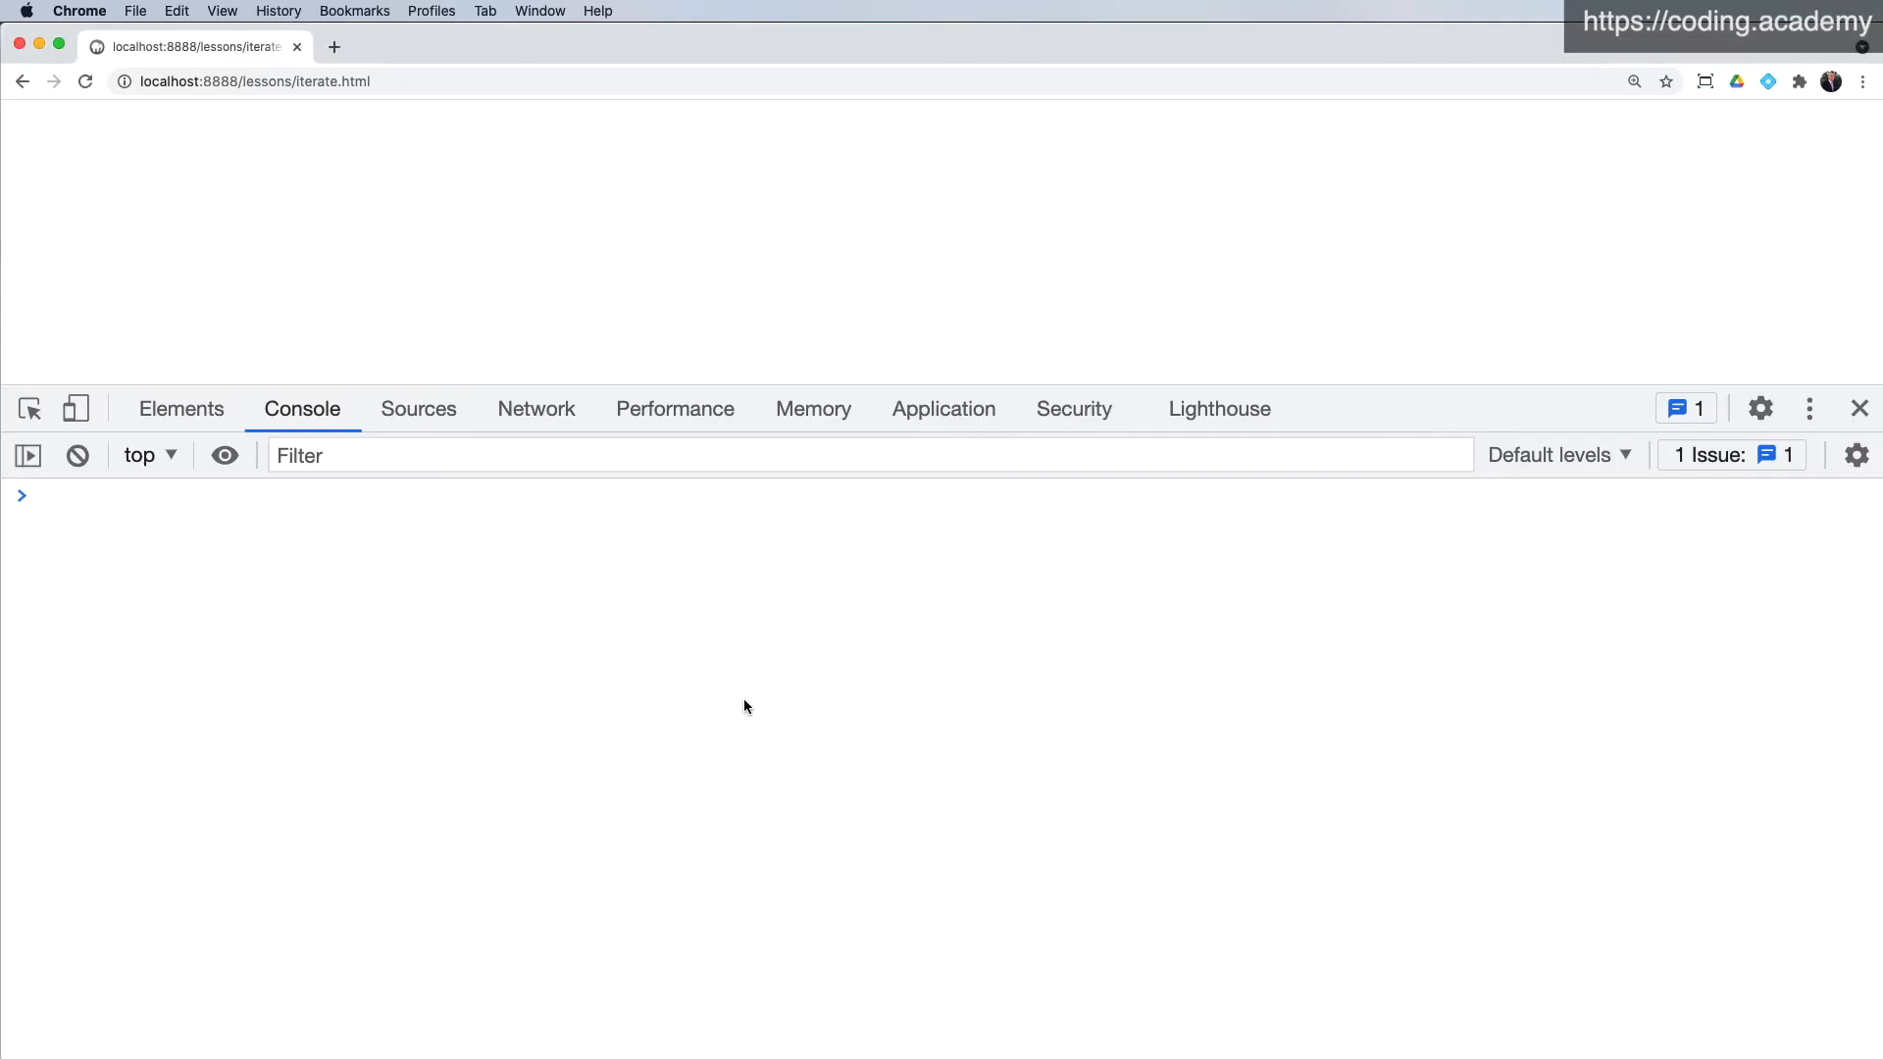
Reload the page so the console lists 0 red, 1 green, 2 blue, then return to the editor.
key(super+r)
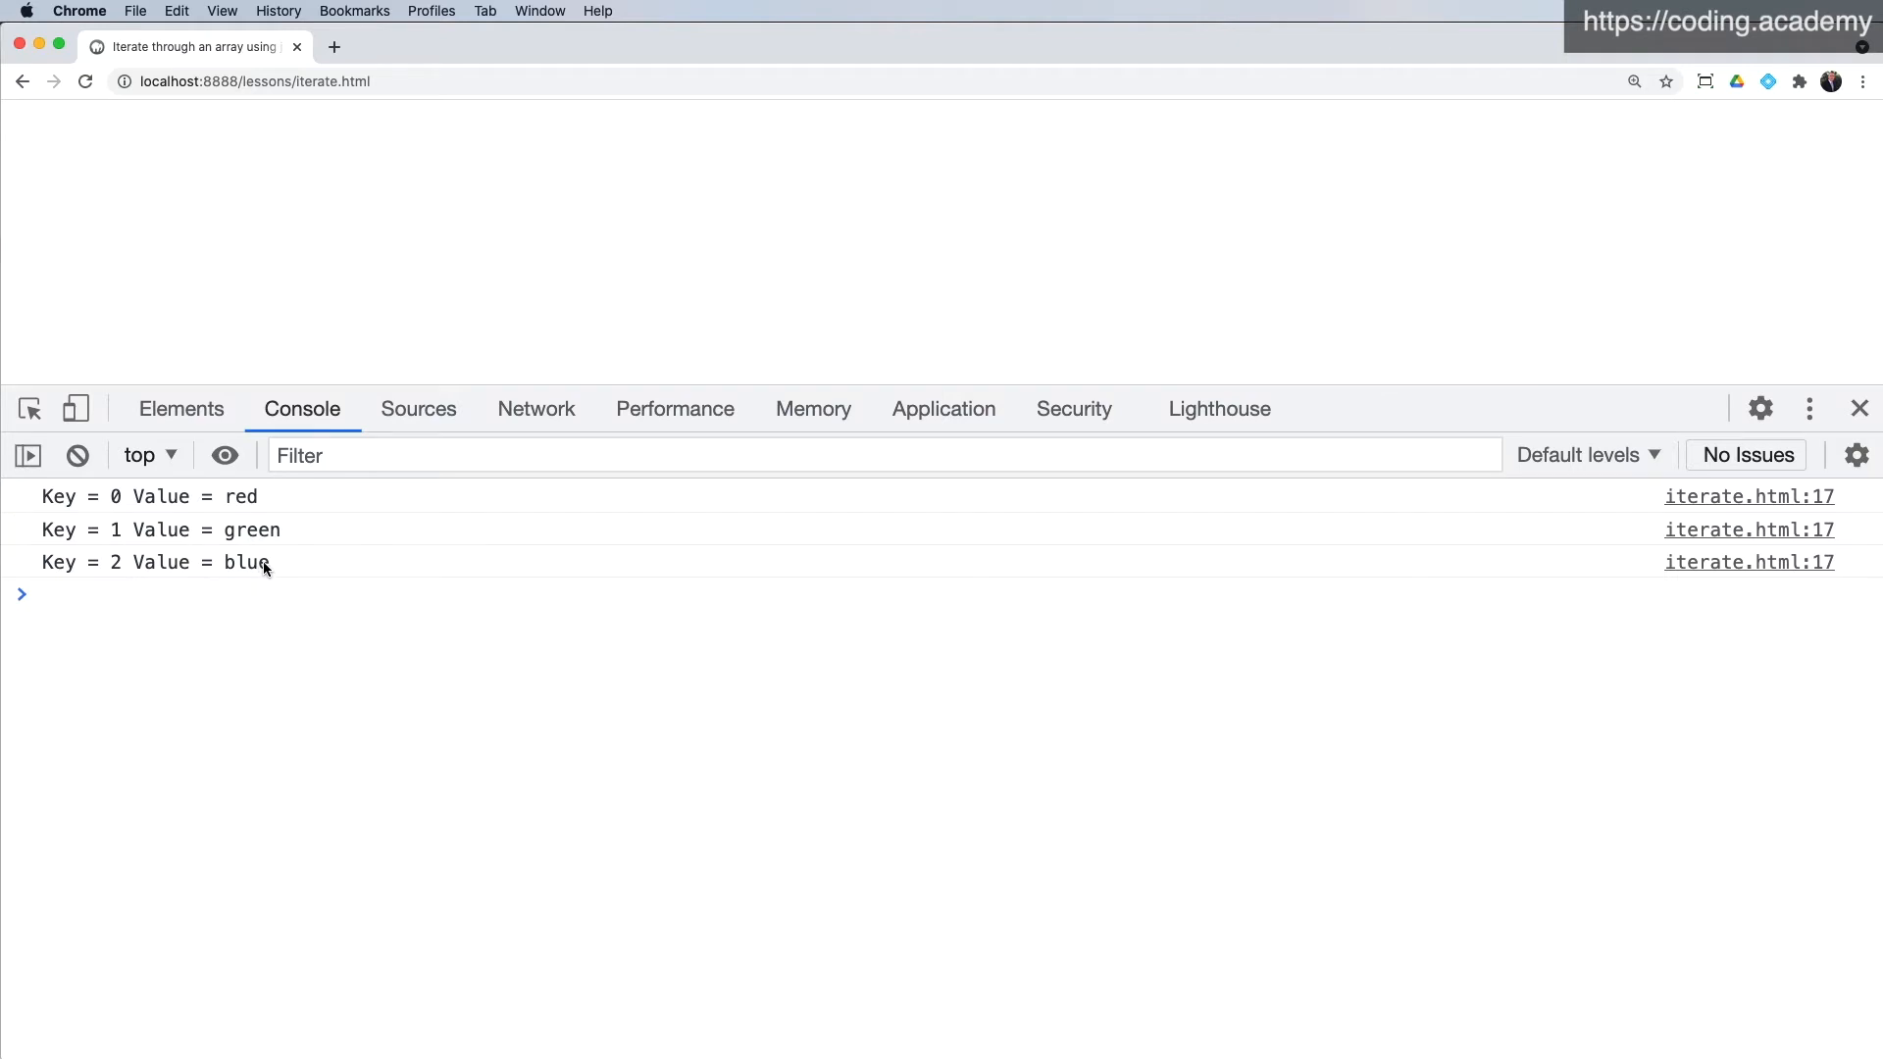
key(super+Tab)
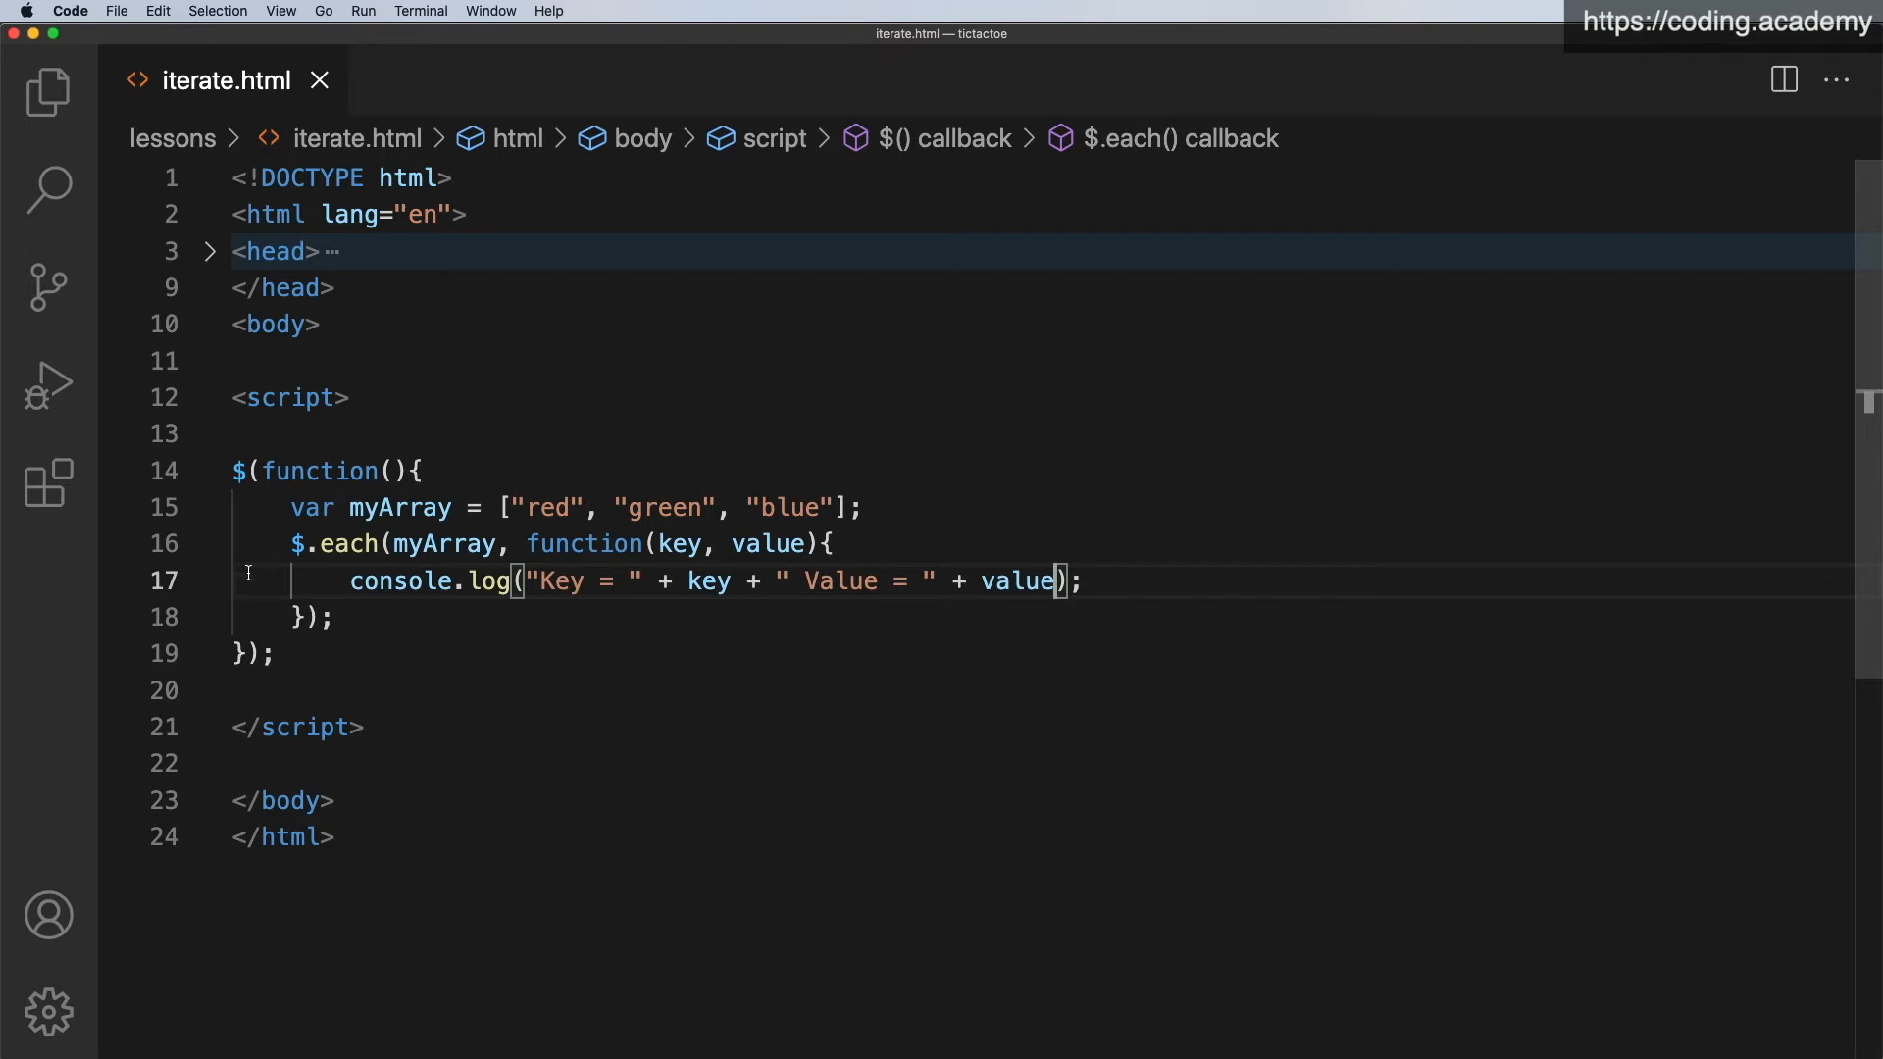
Add a console.log("++++++++++++"); separator line after the first $.each loop.
click(350, 617)
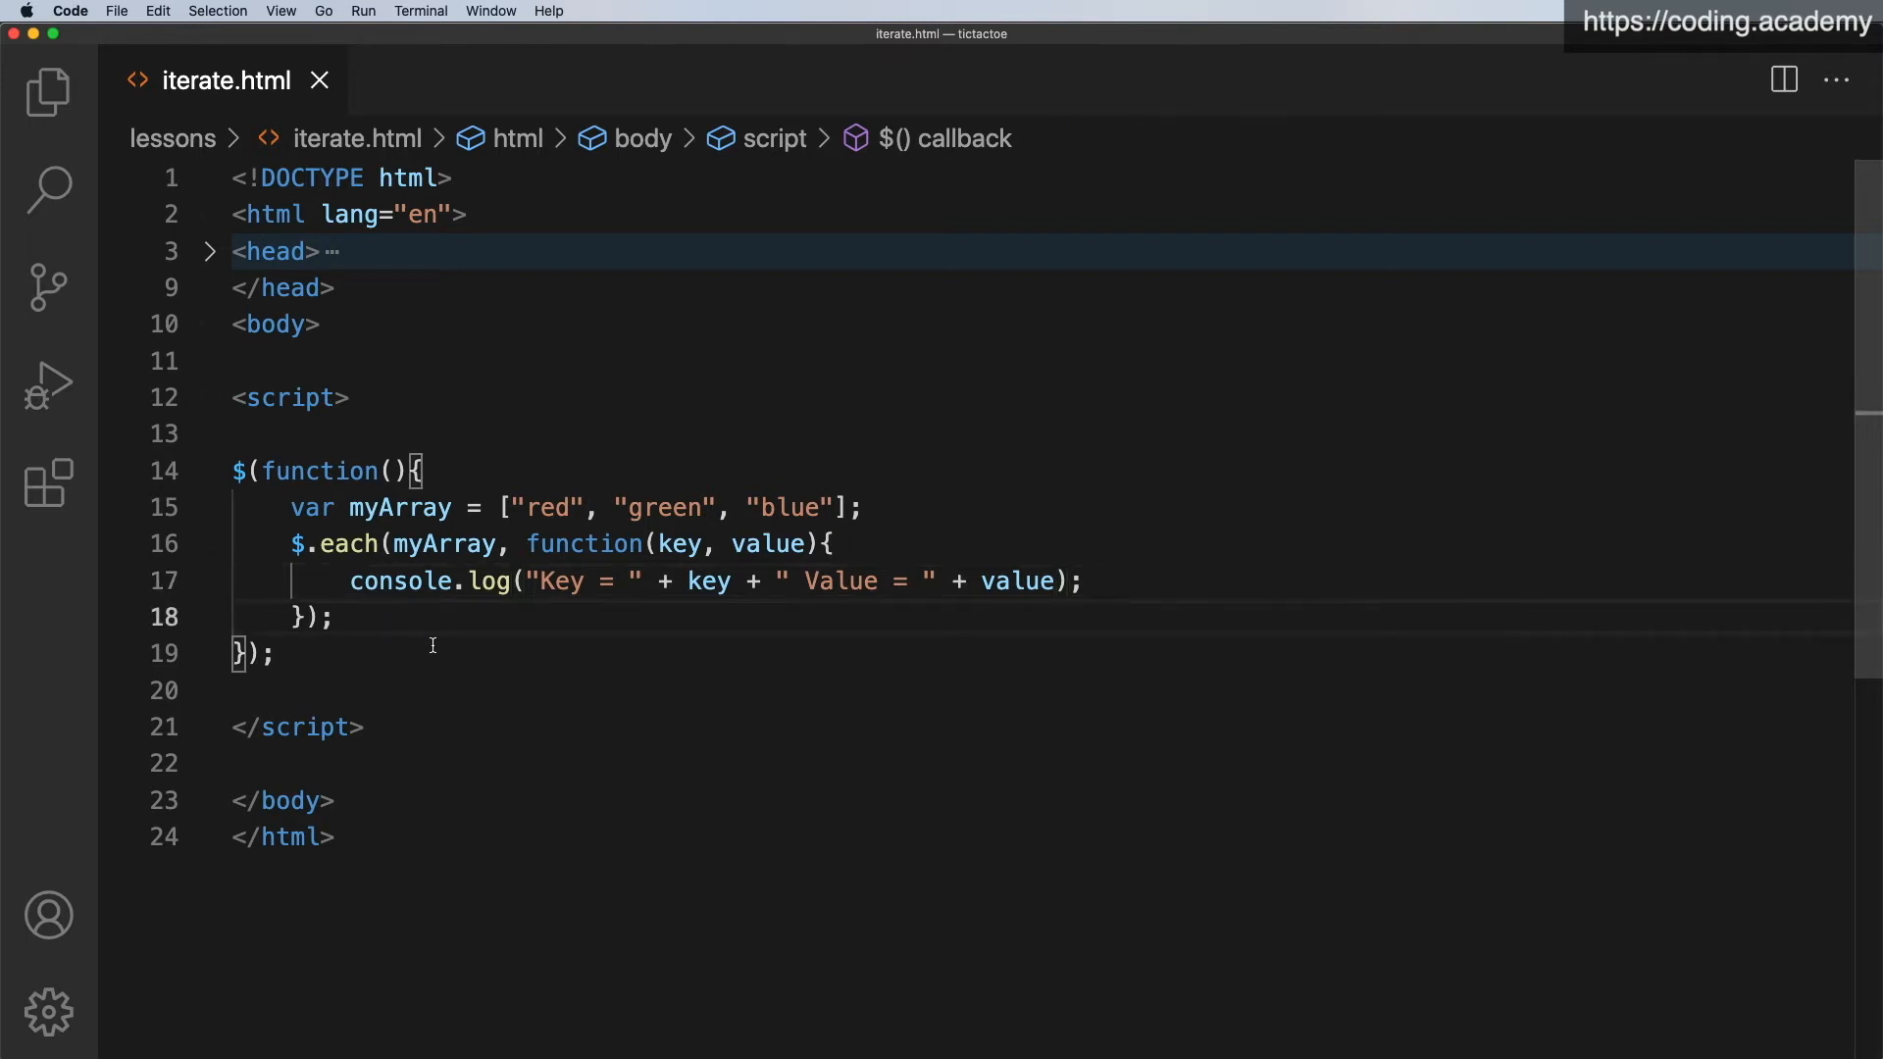
key(Return)
key(Return)
key(Return)
scroll(521, 627, down, 10)
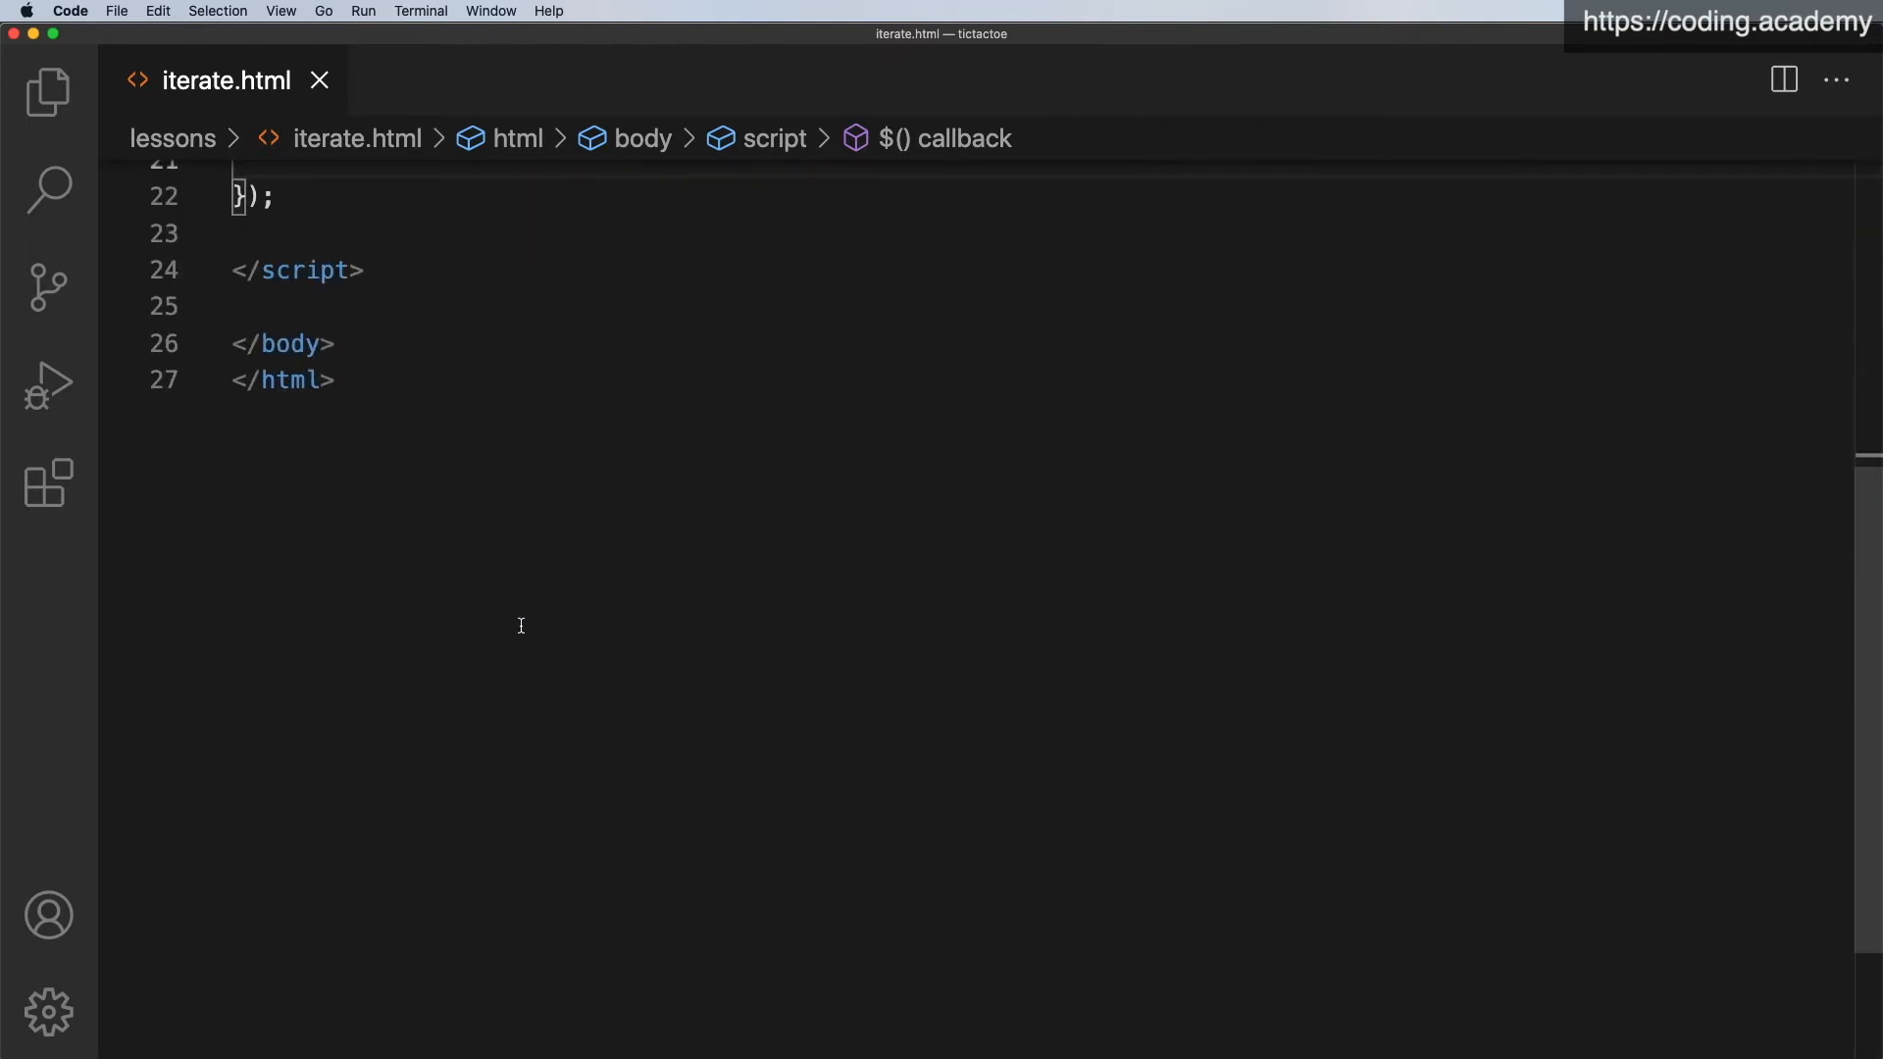
scroll(521, 627, up, 10)
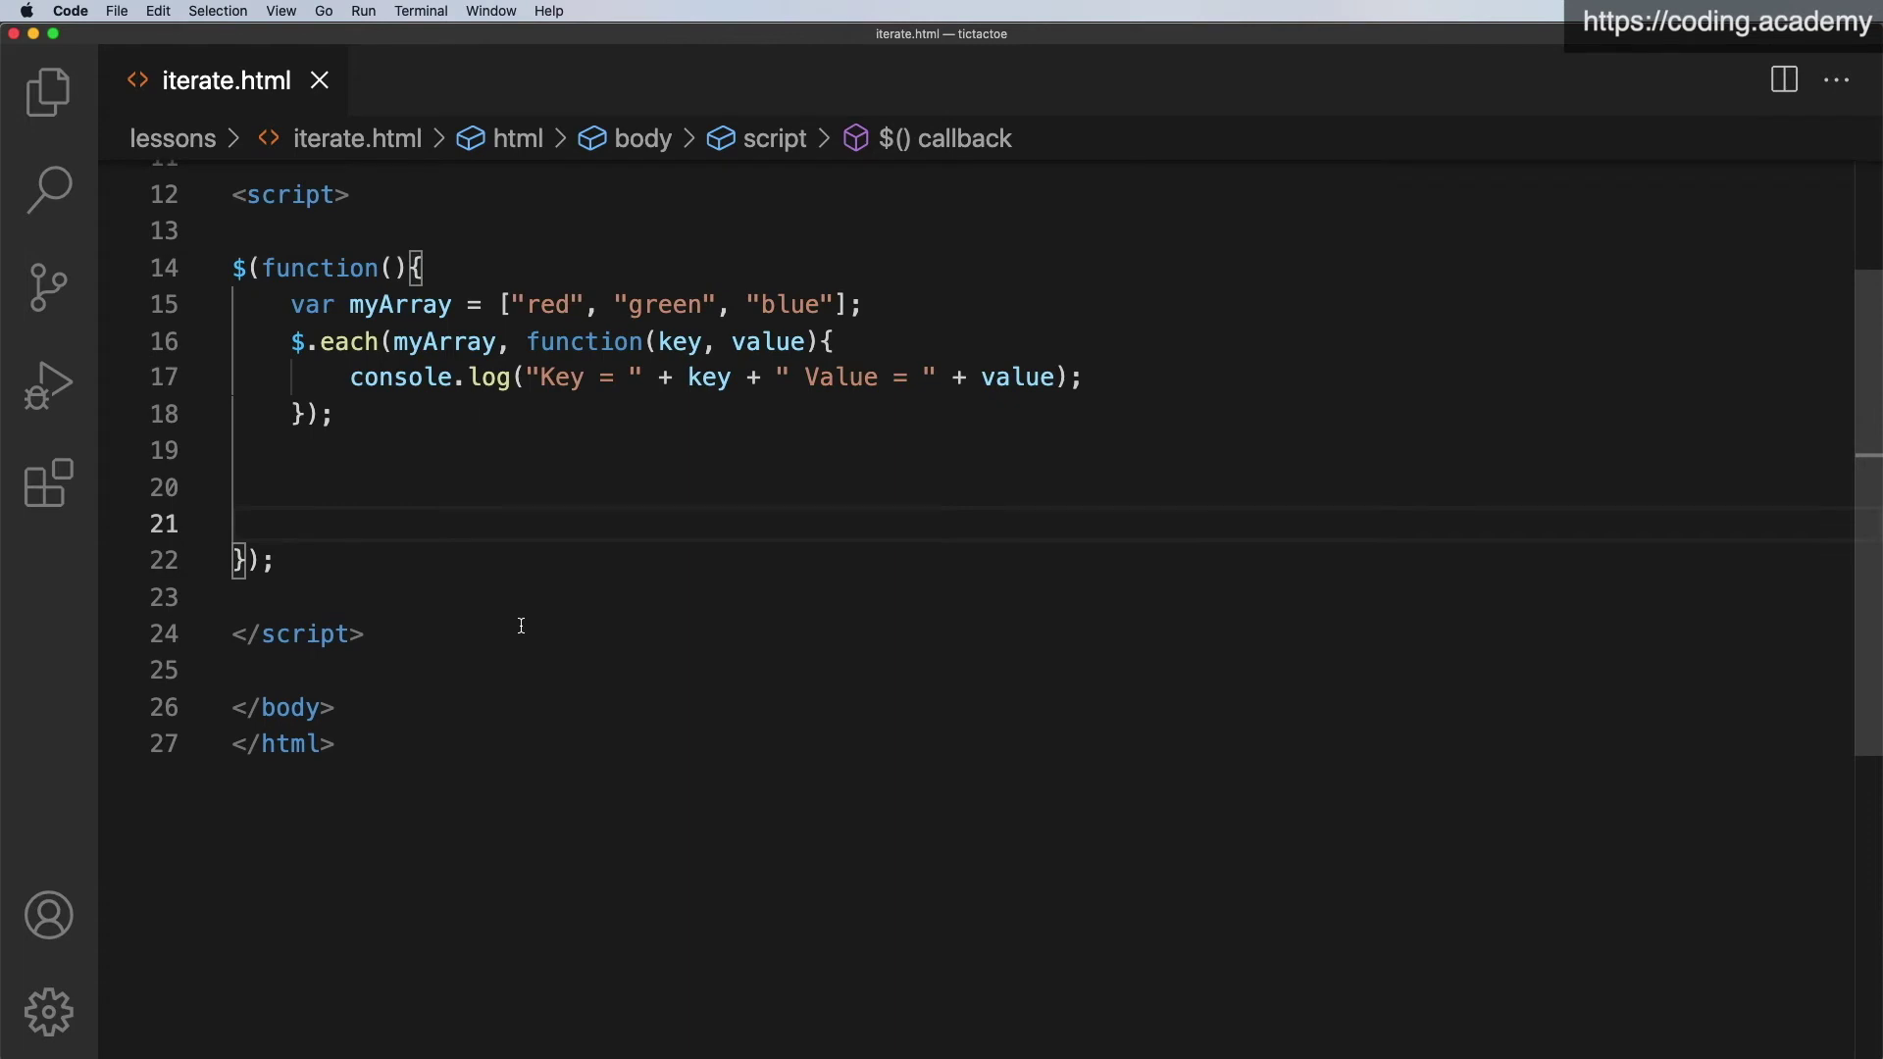
click(363, 472)
text(c)
text(onsole.l)
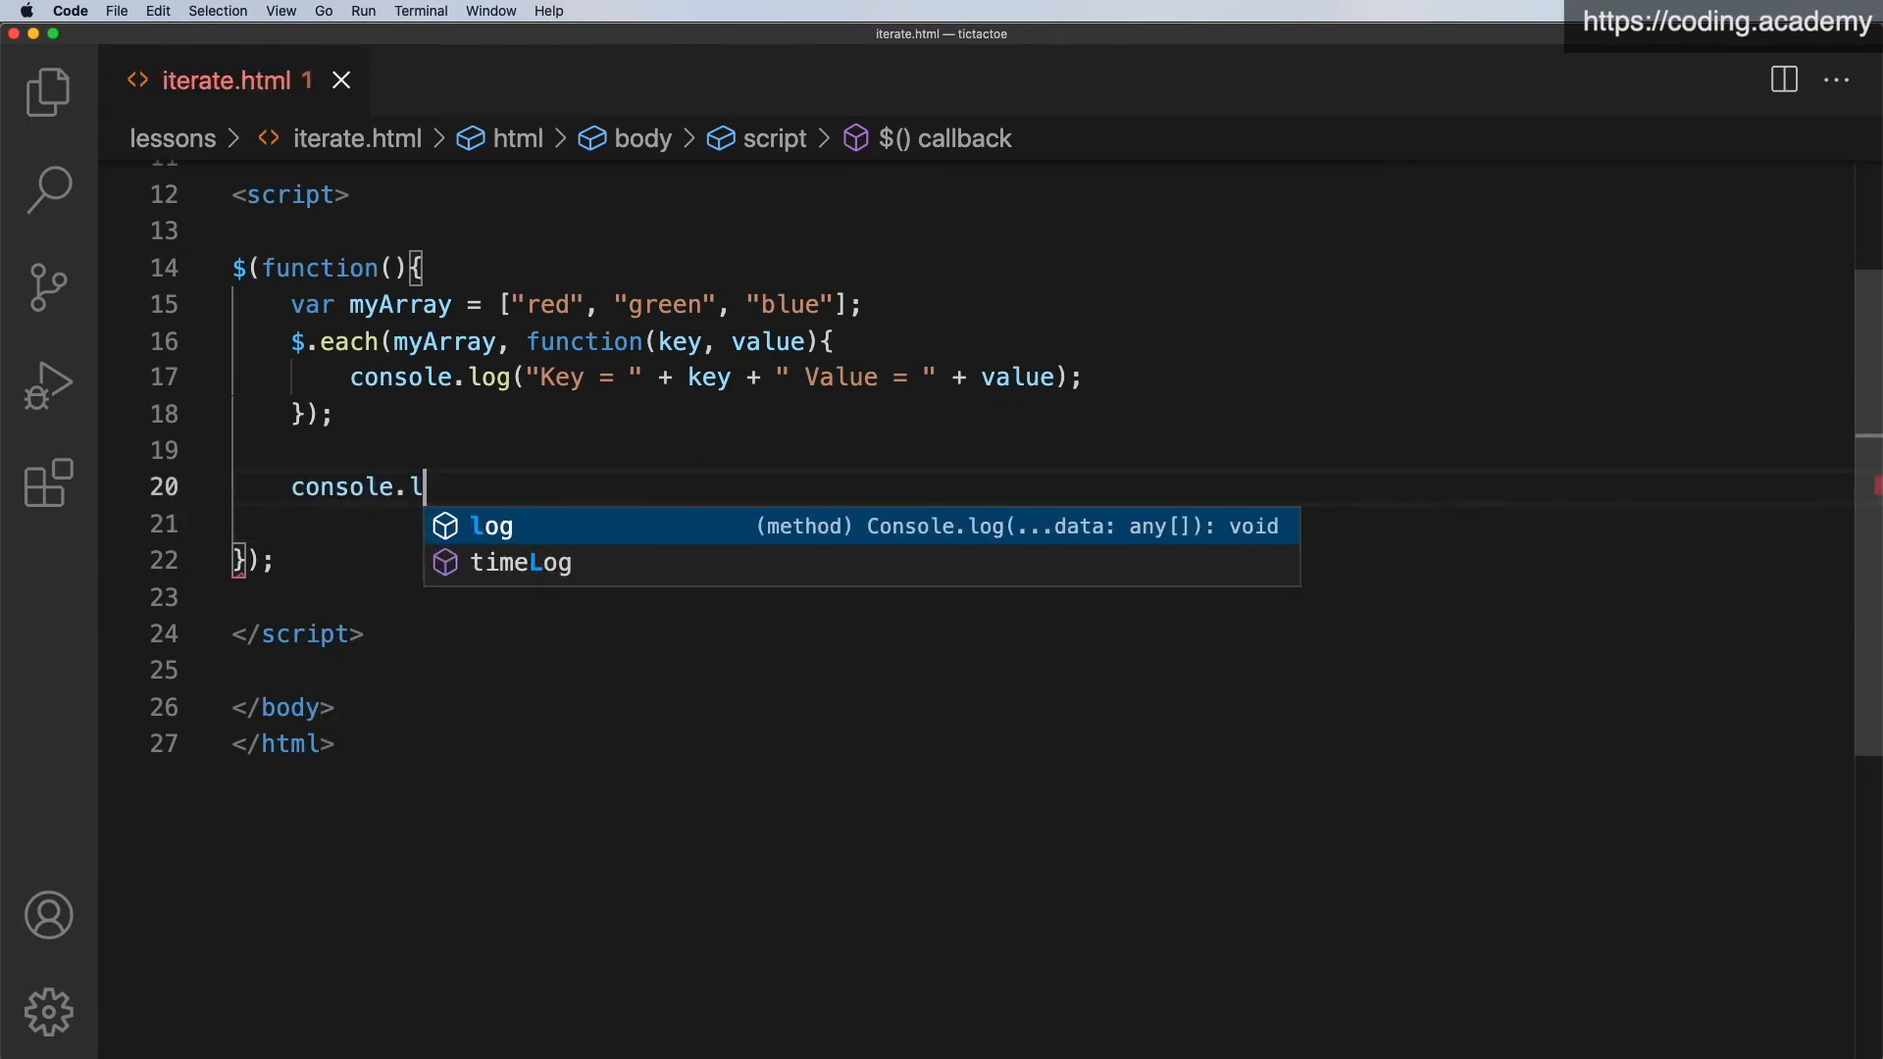
text(og)
key(ctrl+s)
text(();)
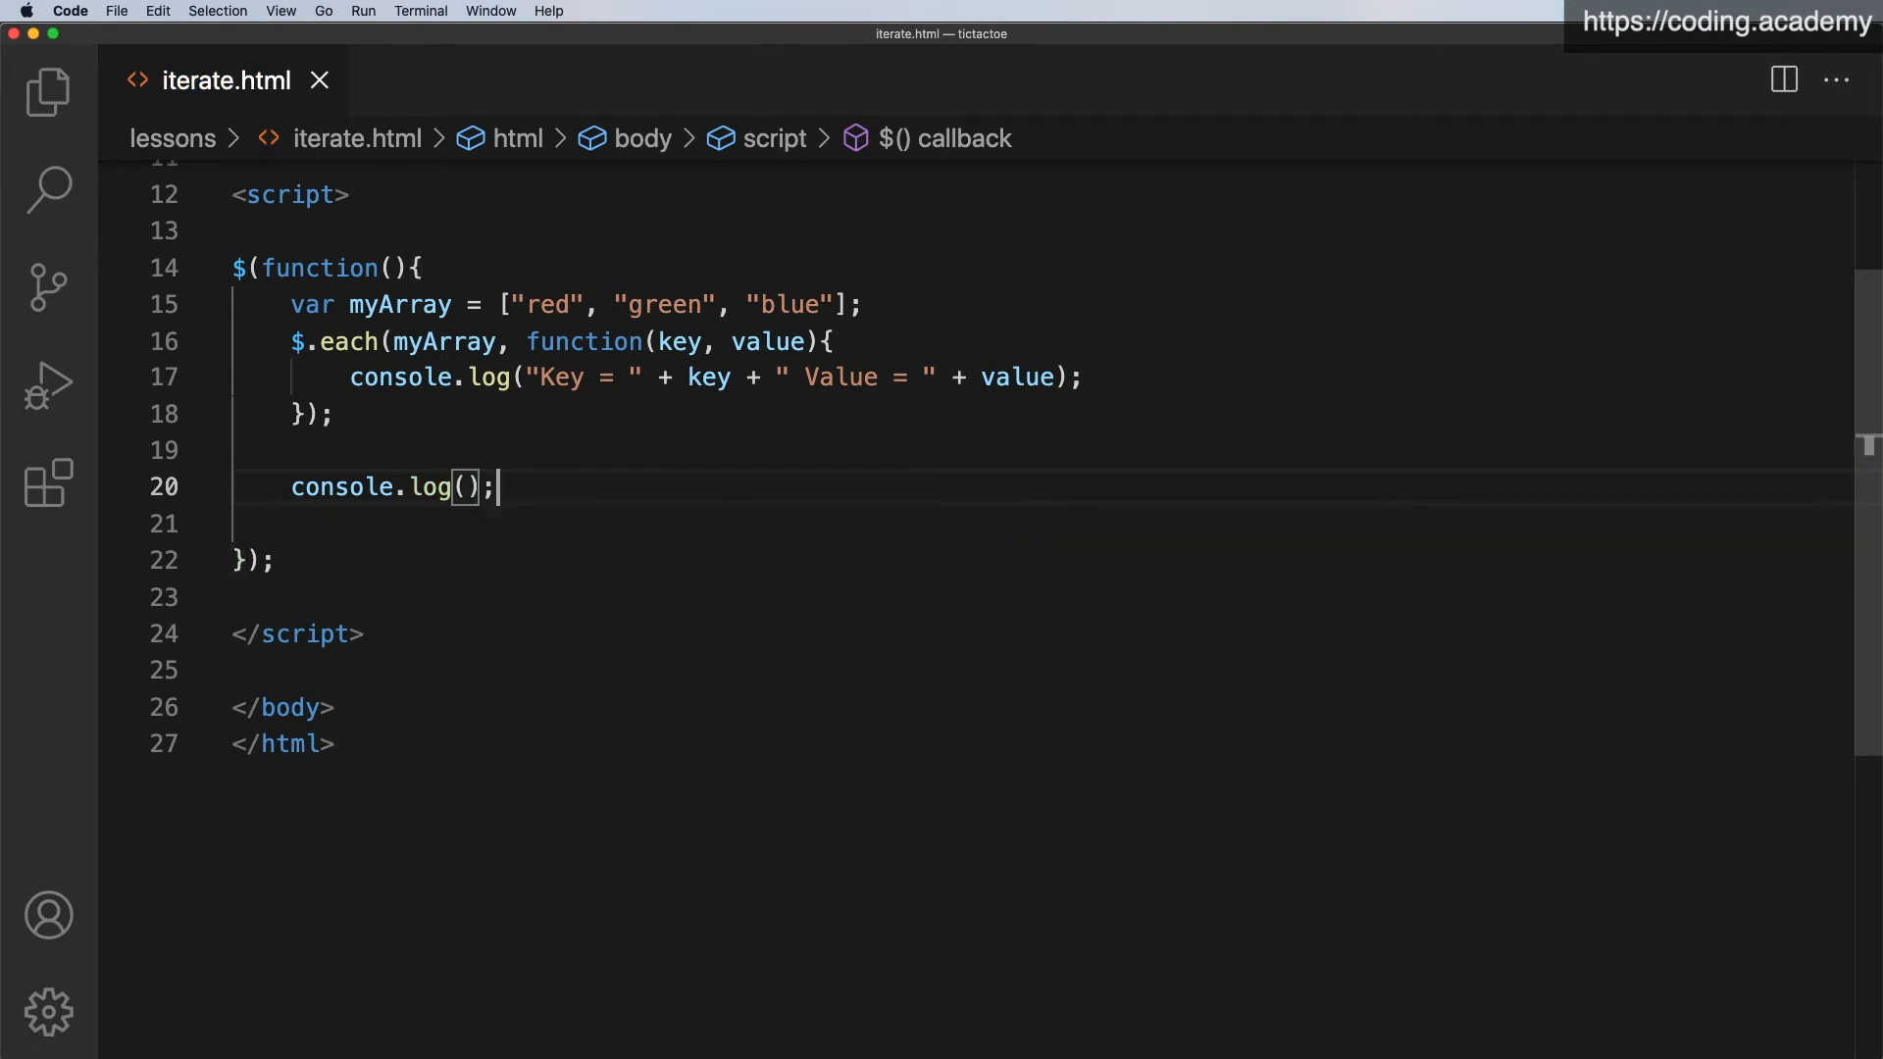
key(Left)
key(Left)
text("+++++++)
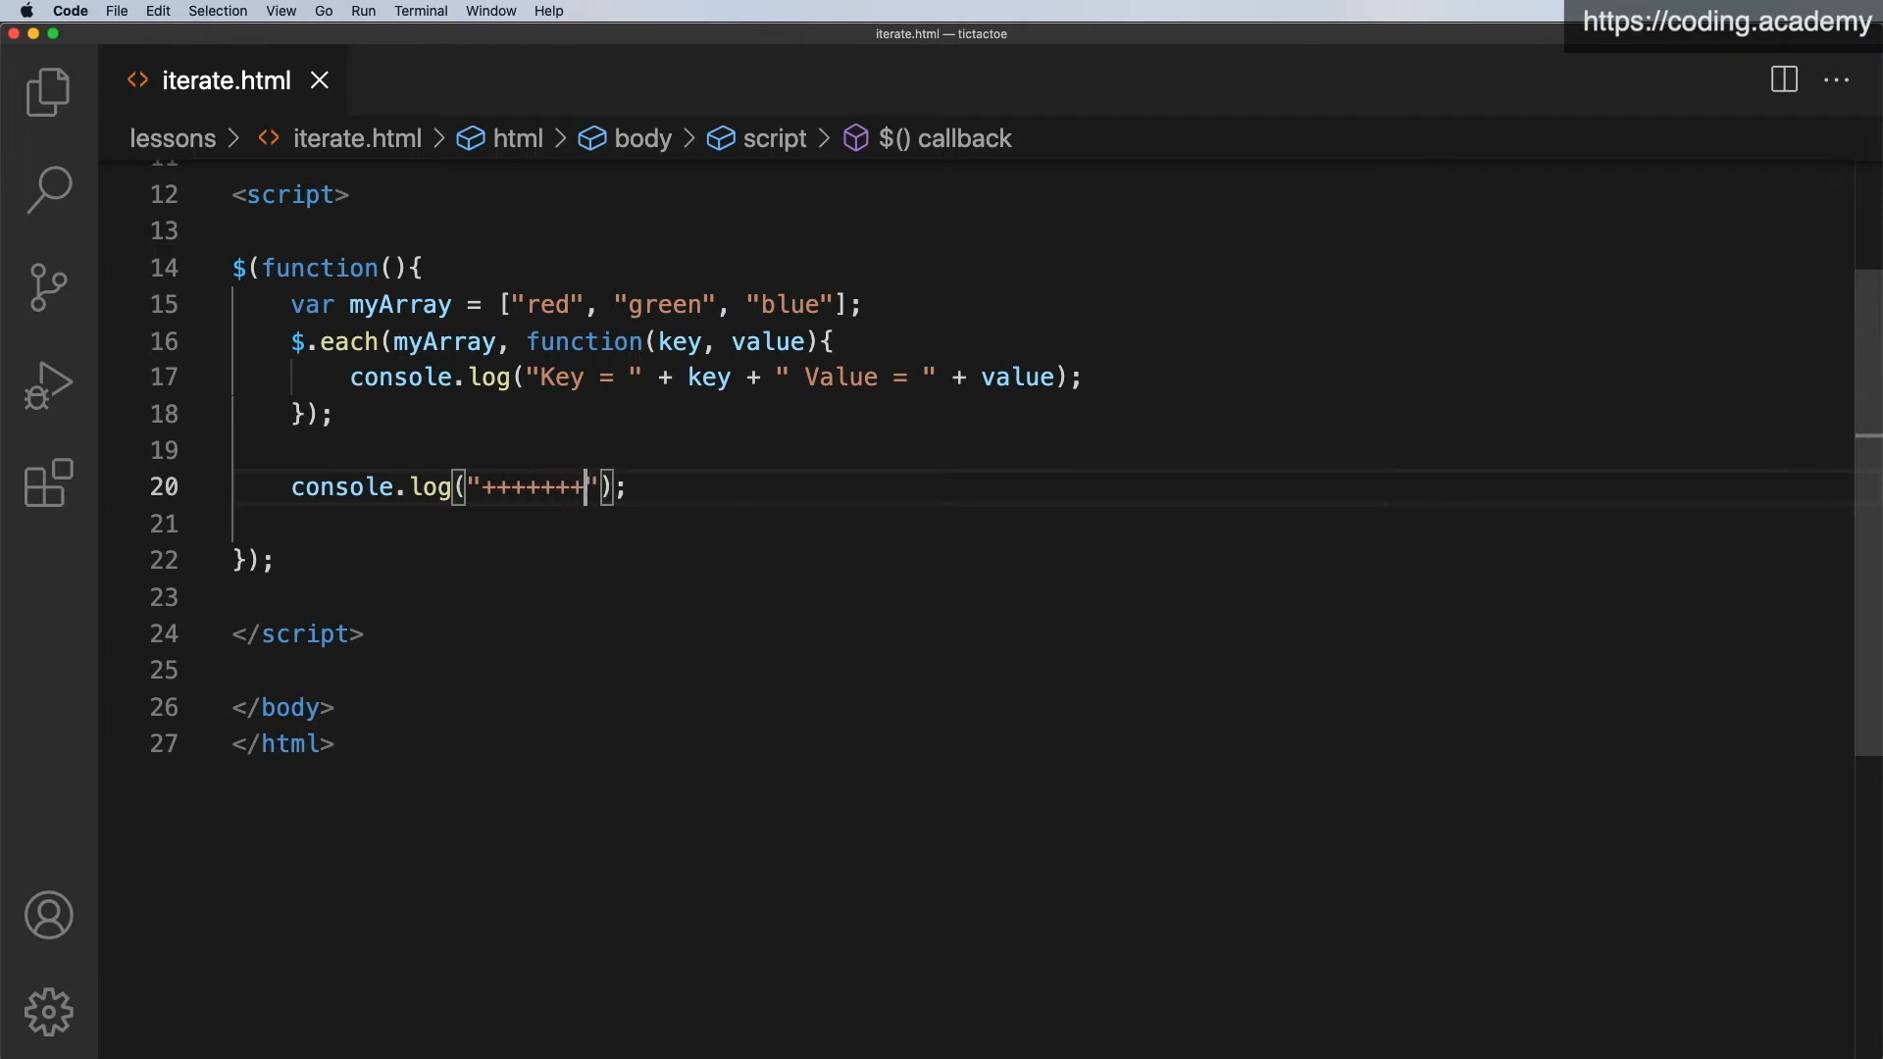
text(+++++)
key(End)
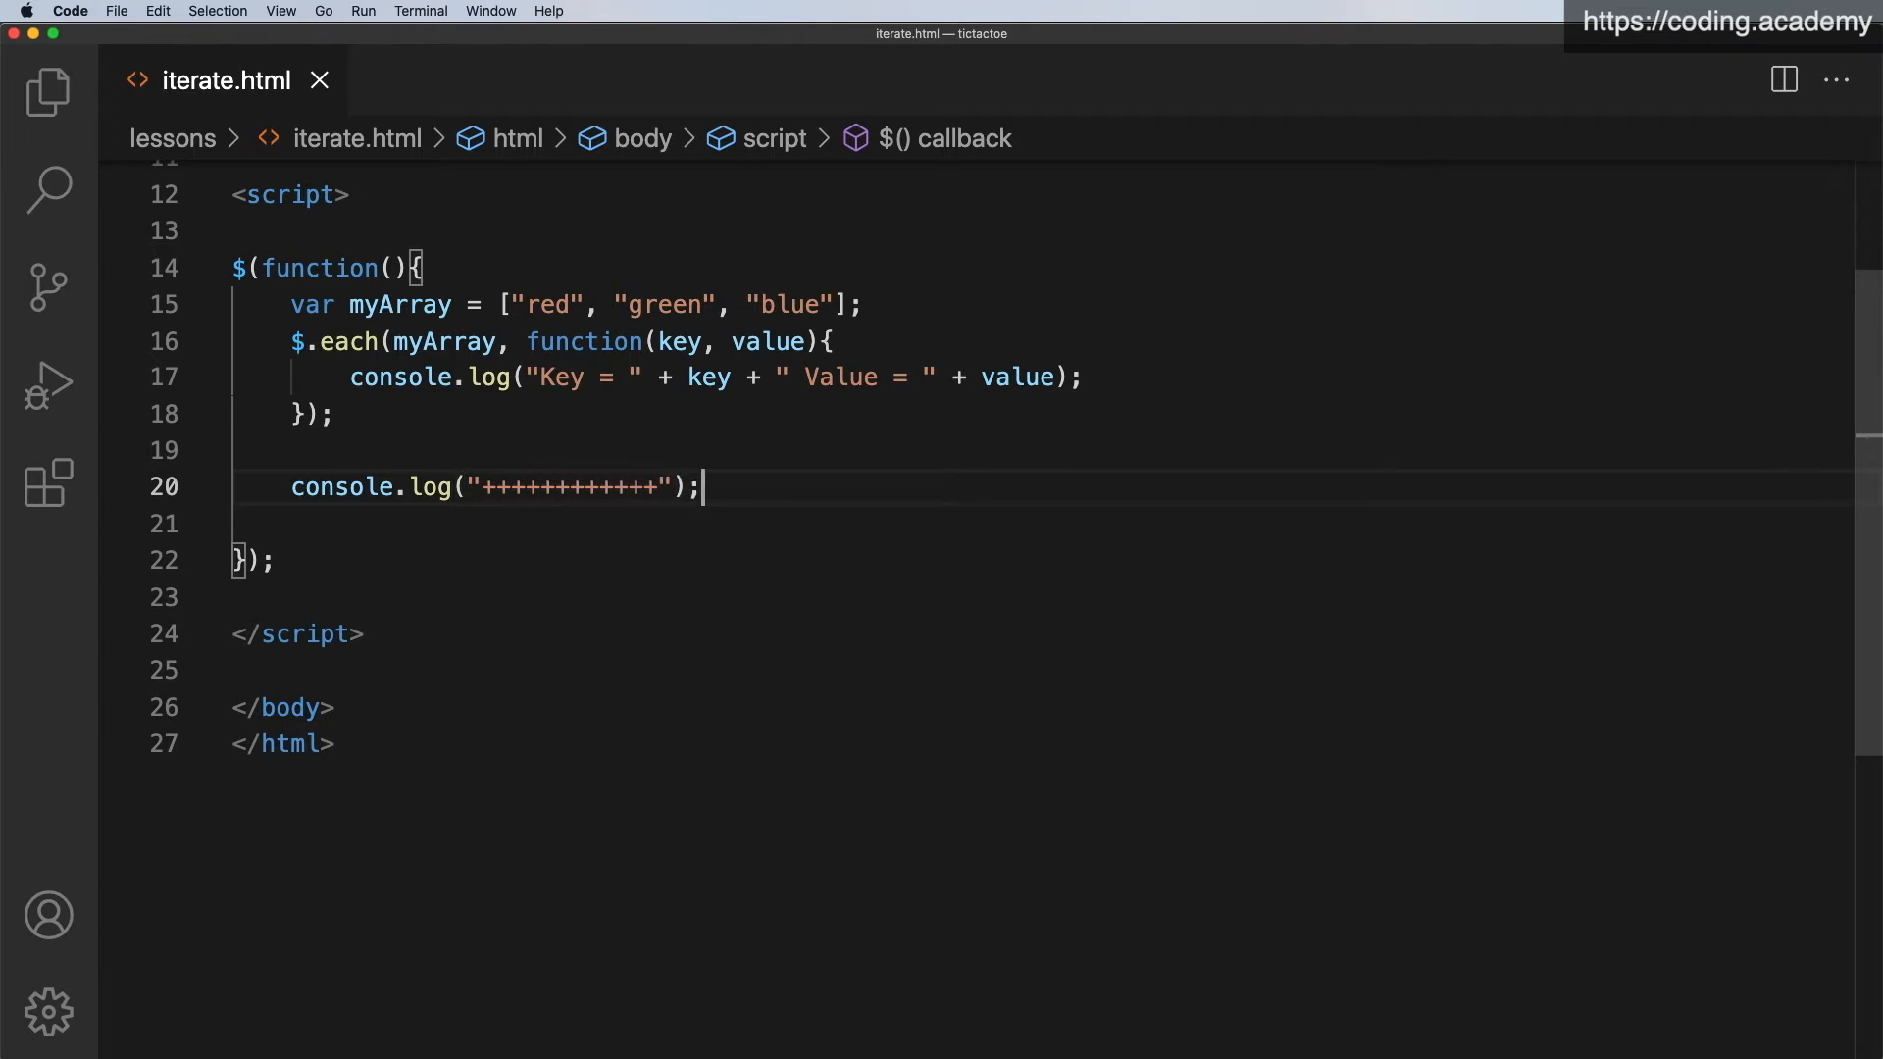
key(Return)
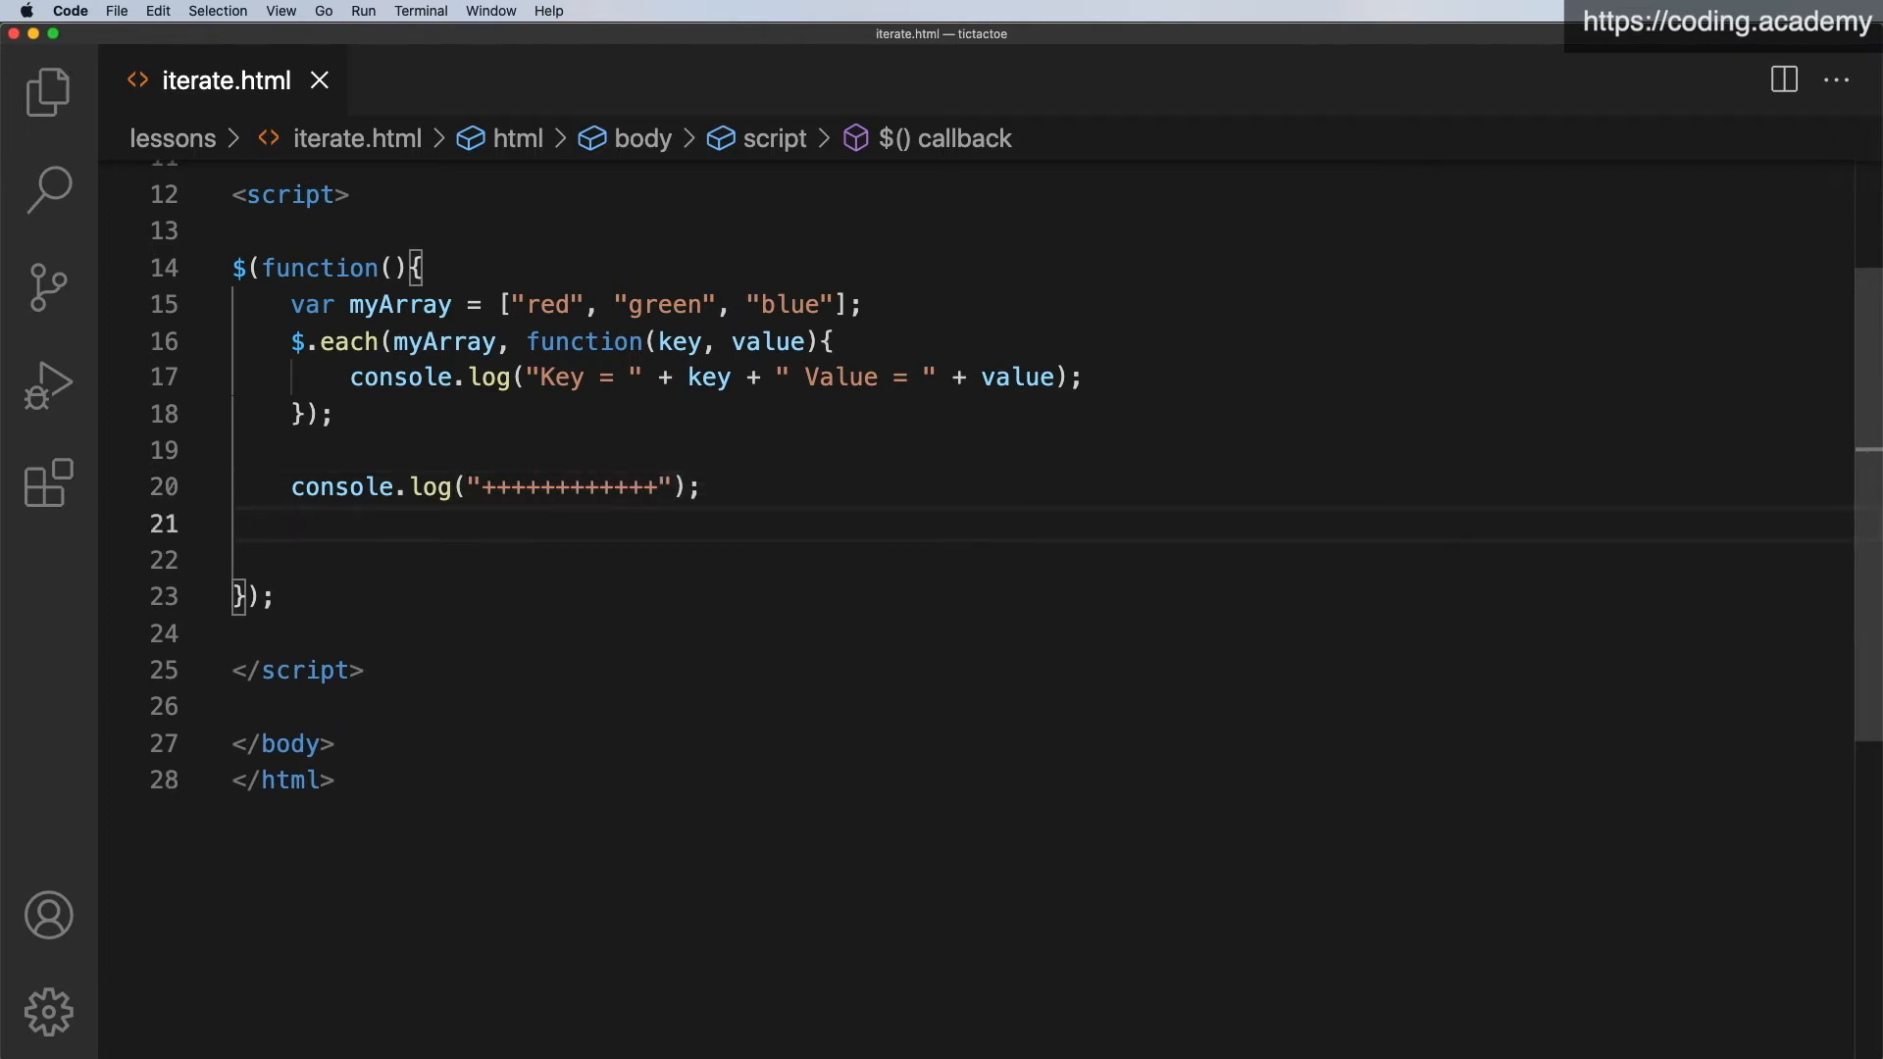
text(var se)
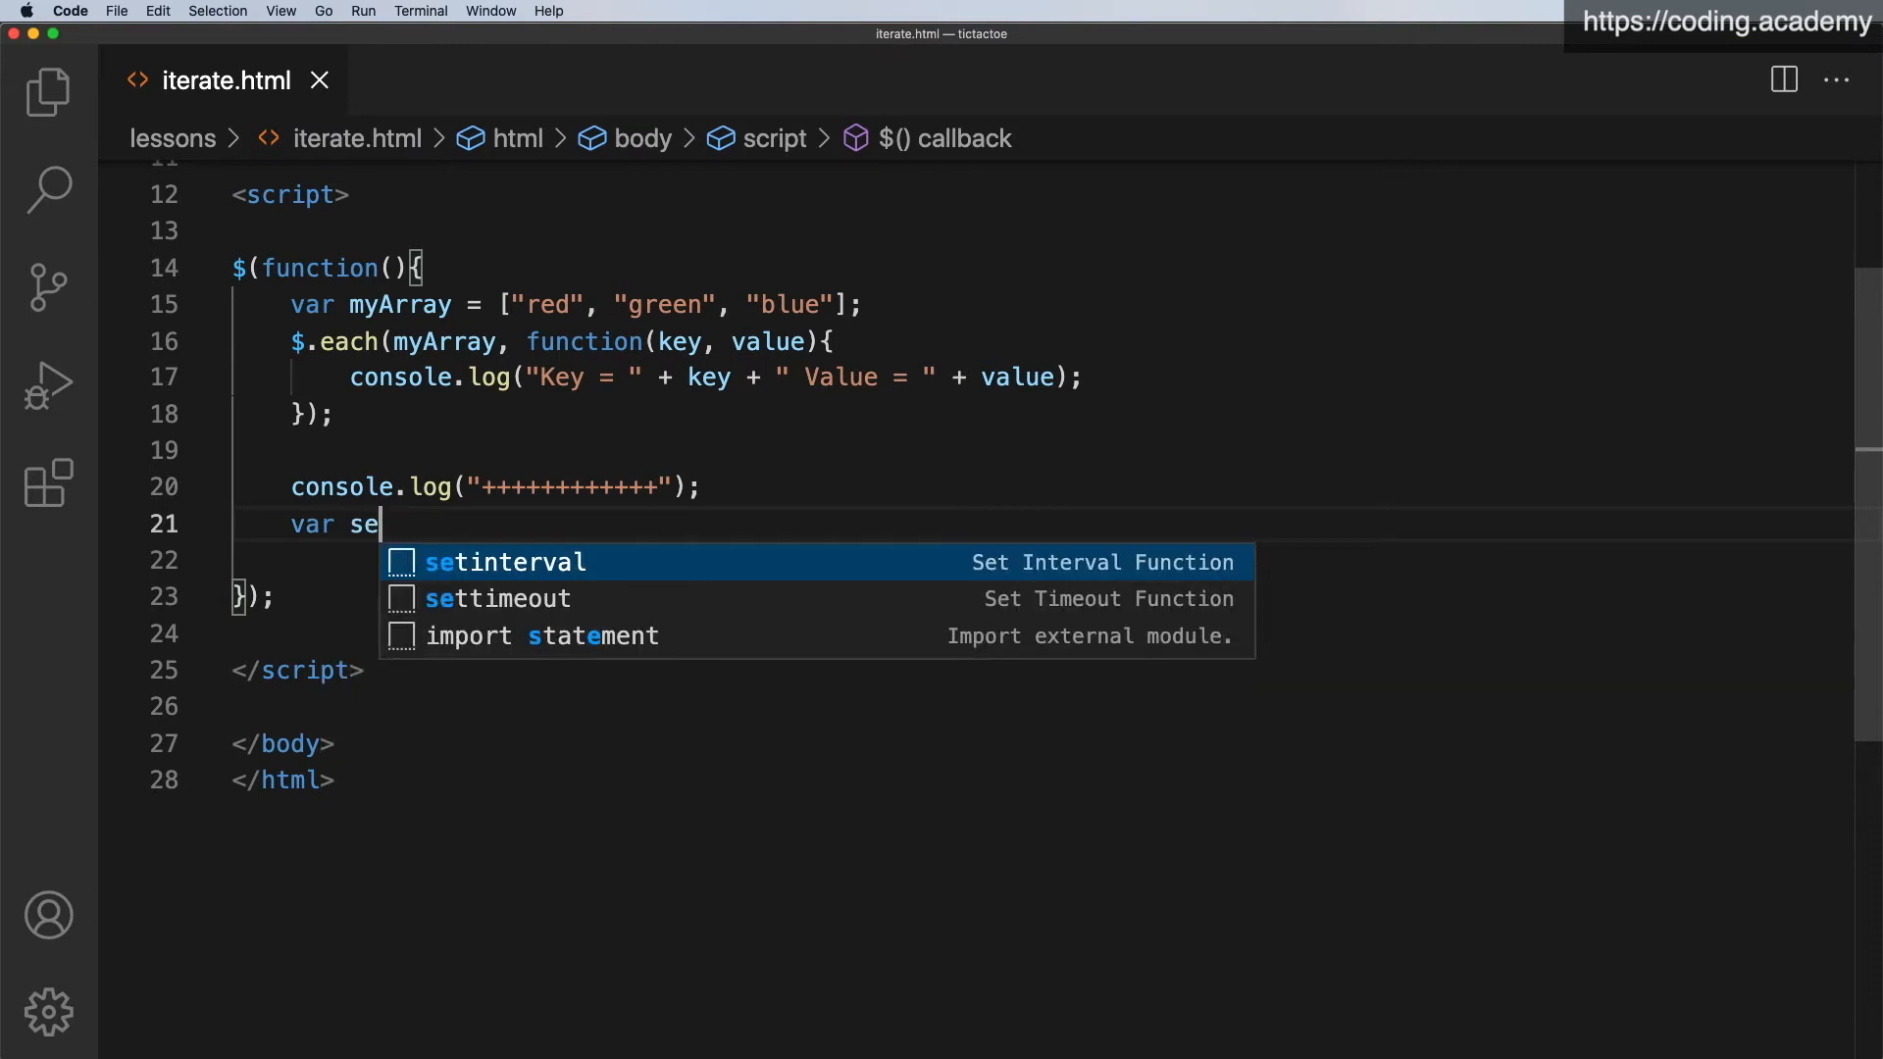
text(condArray)
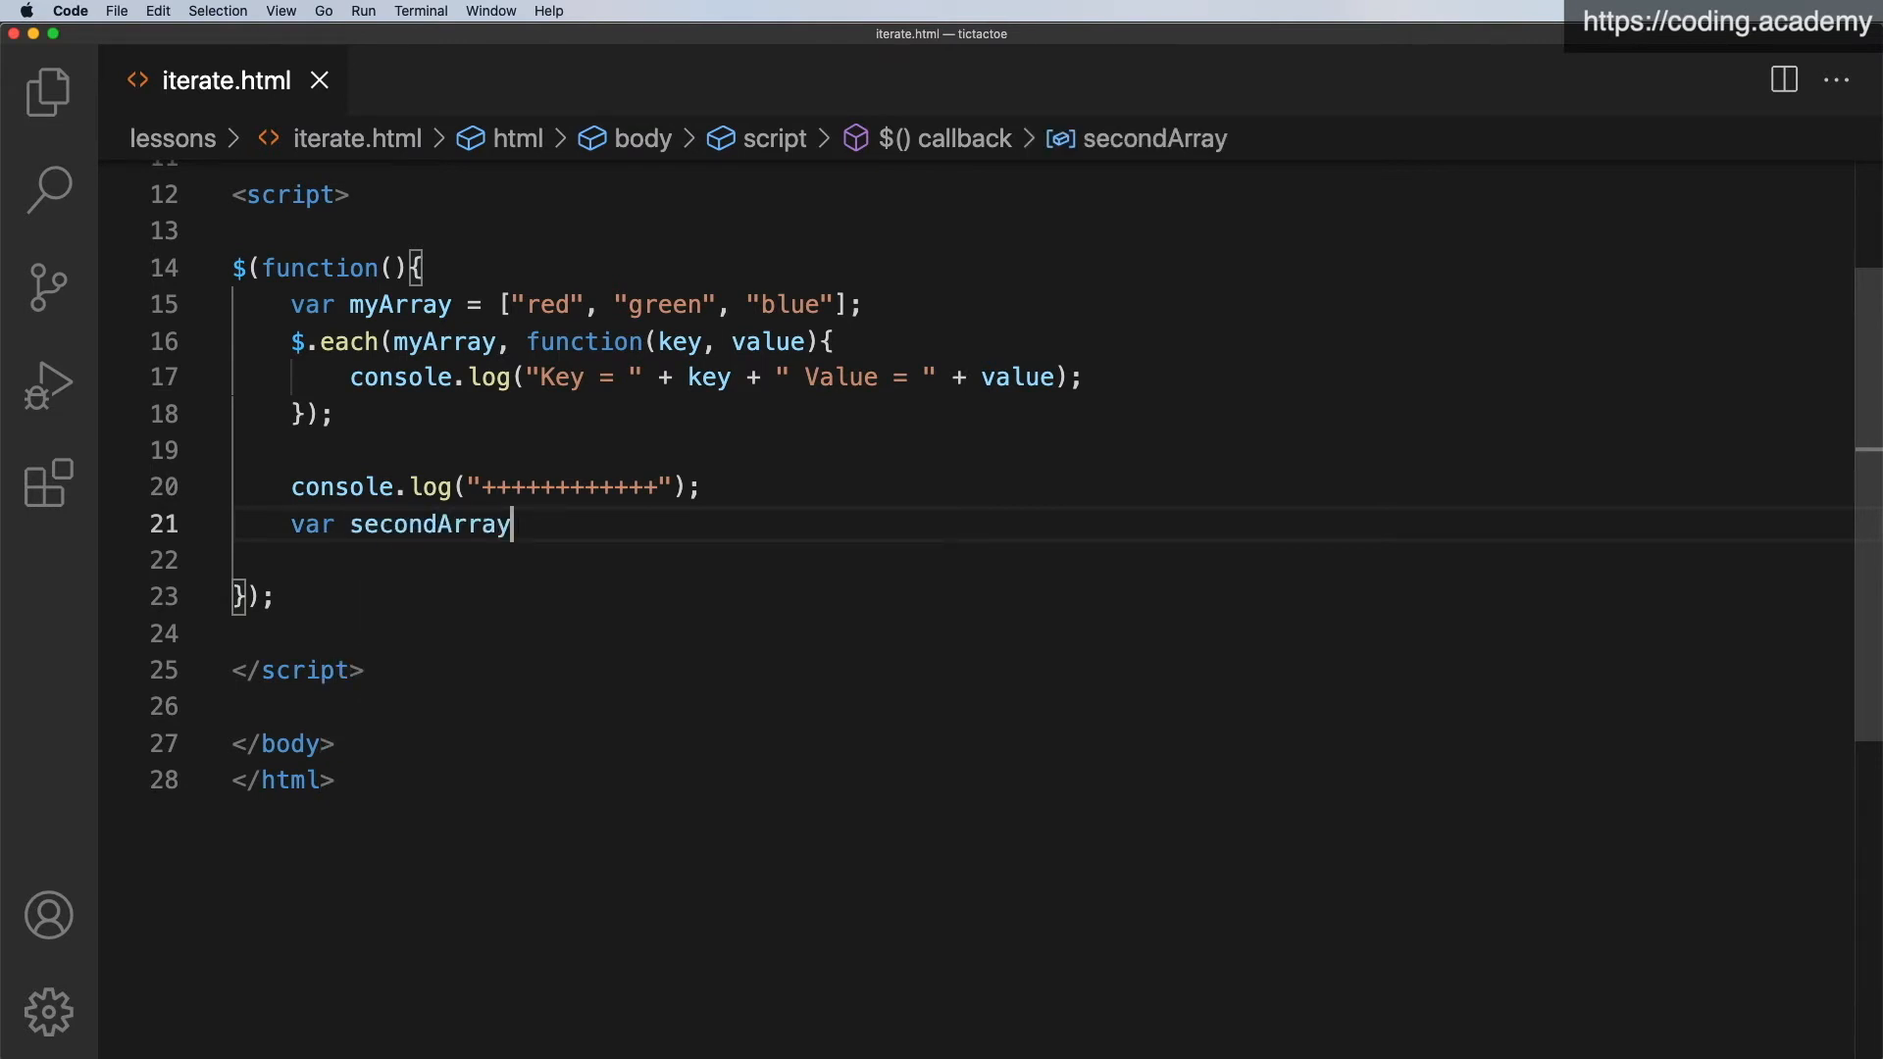
text( = [)
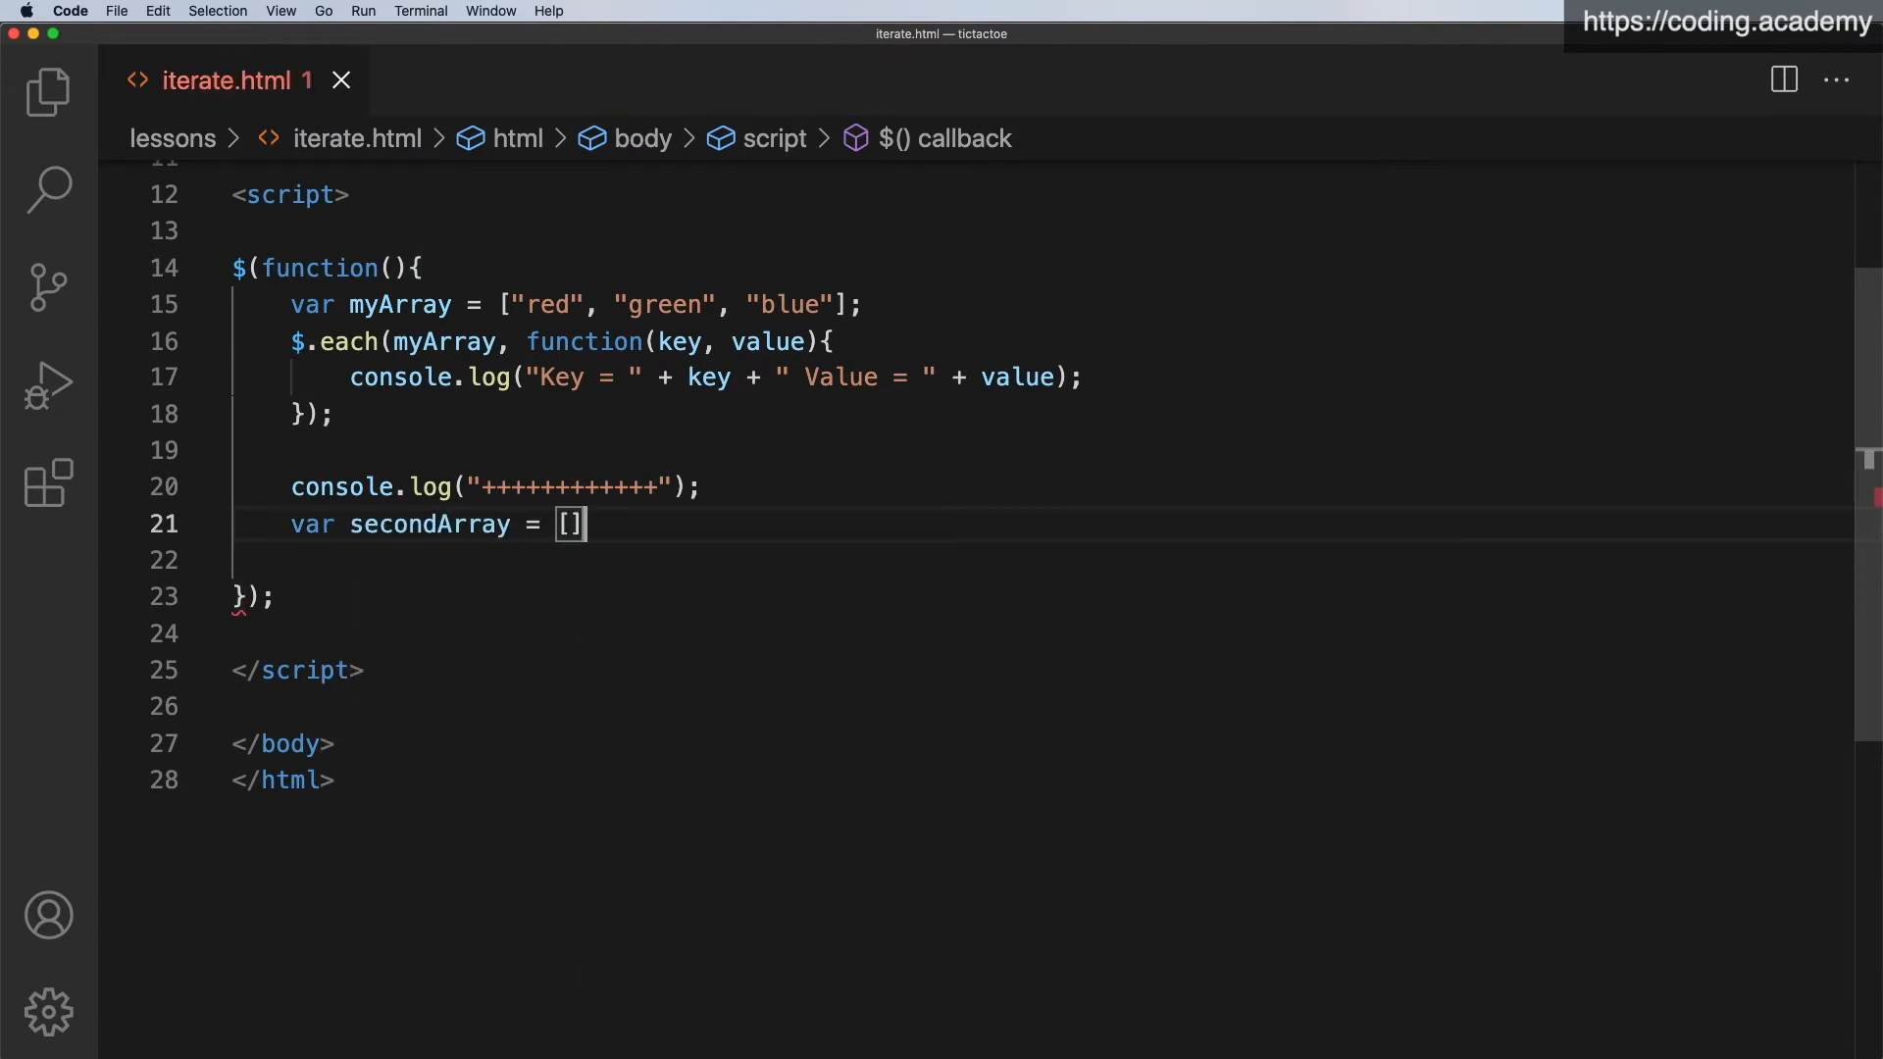
Declare var secondArray = [ ]; over several lines with its first row ["red", "blue"].
key(Right)
text(;)
key(Left)
key(Left)
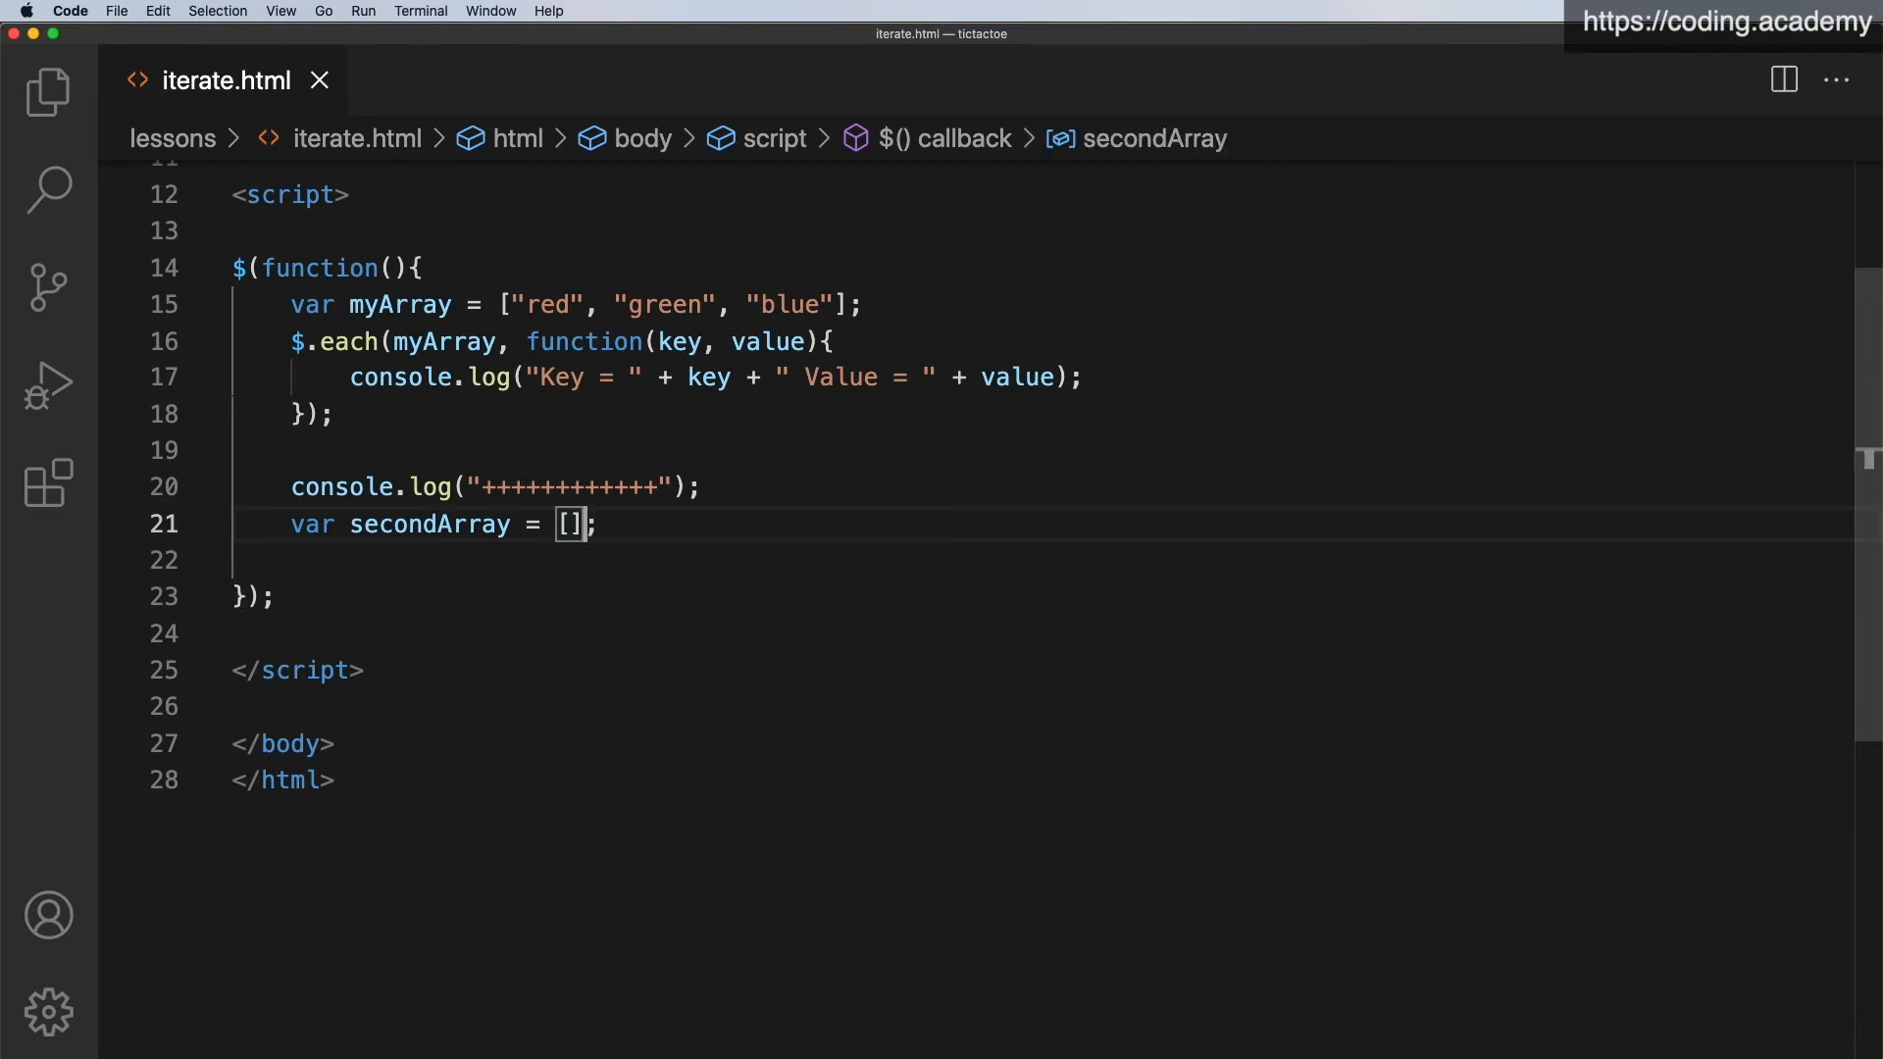
key(Return)
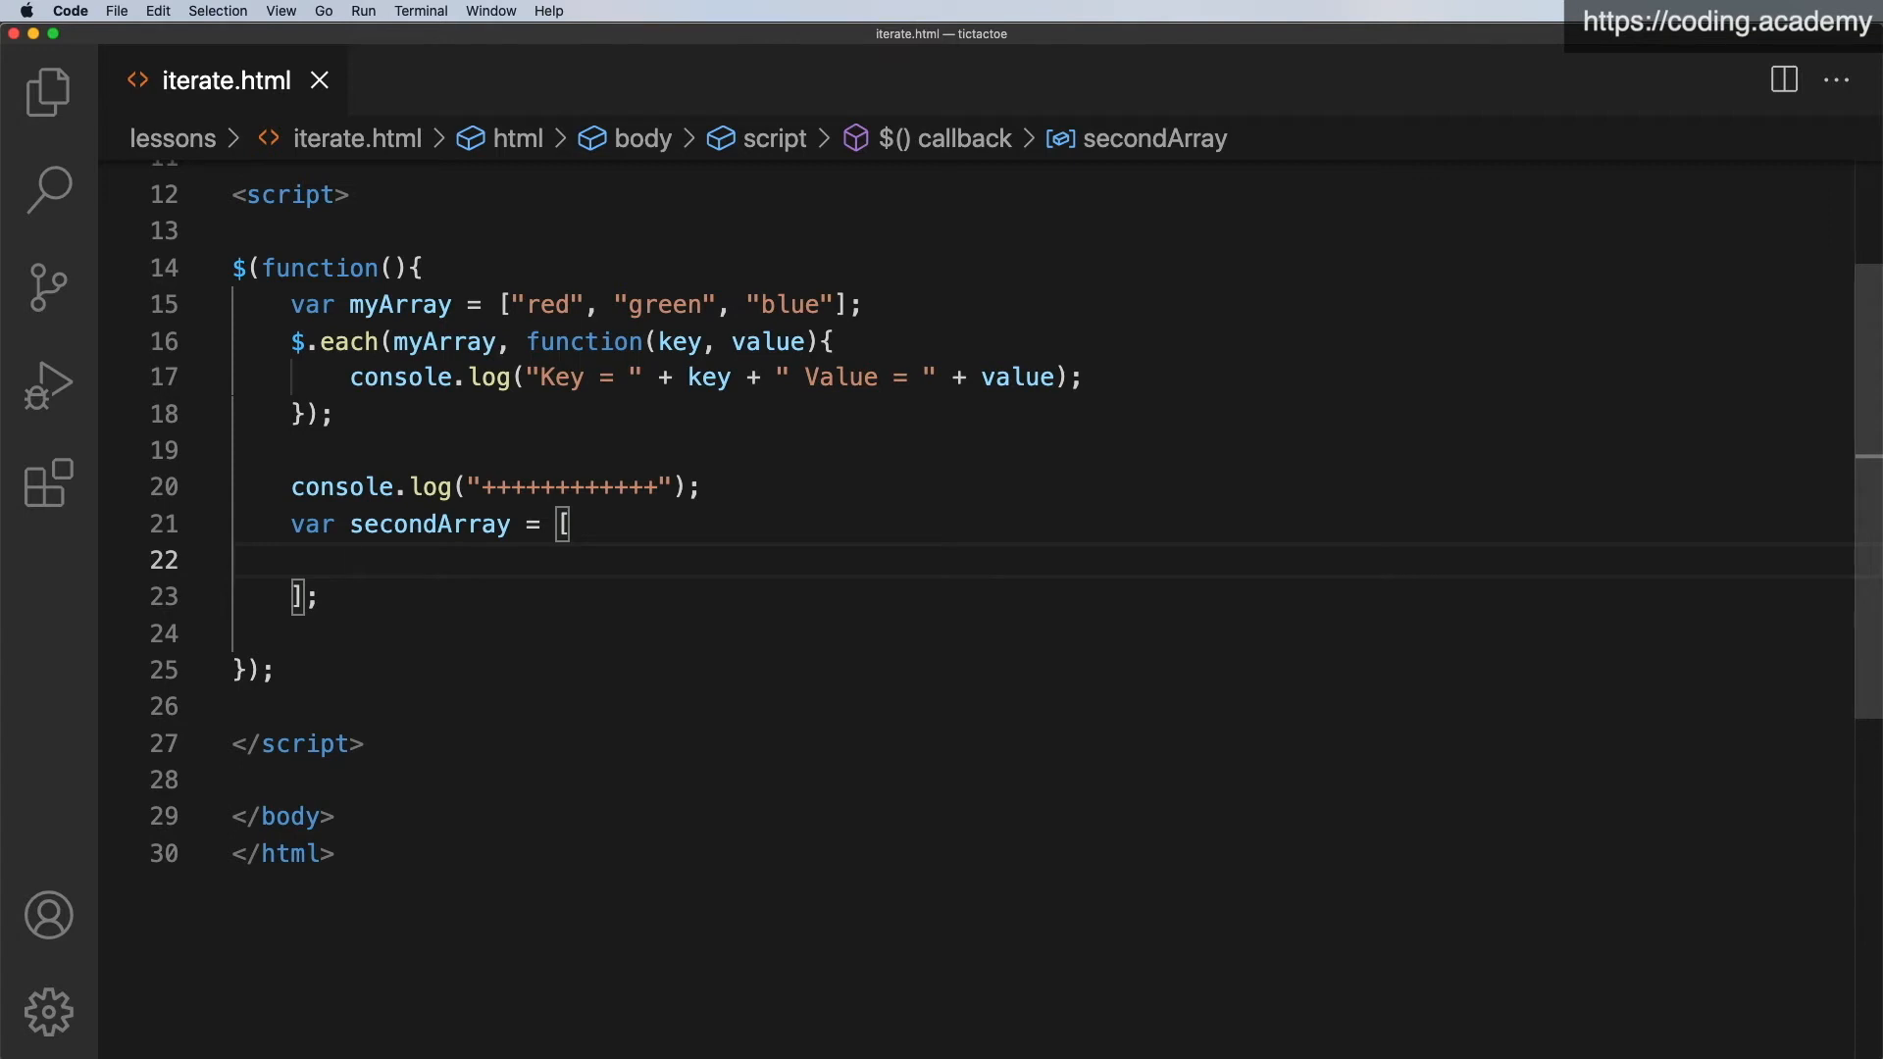
text([])
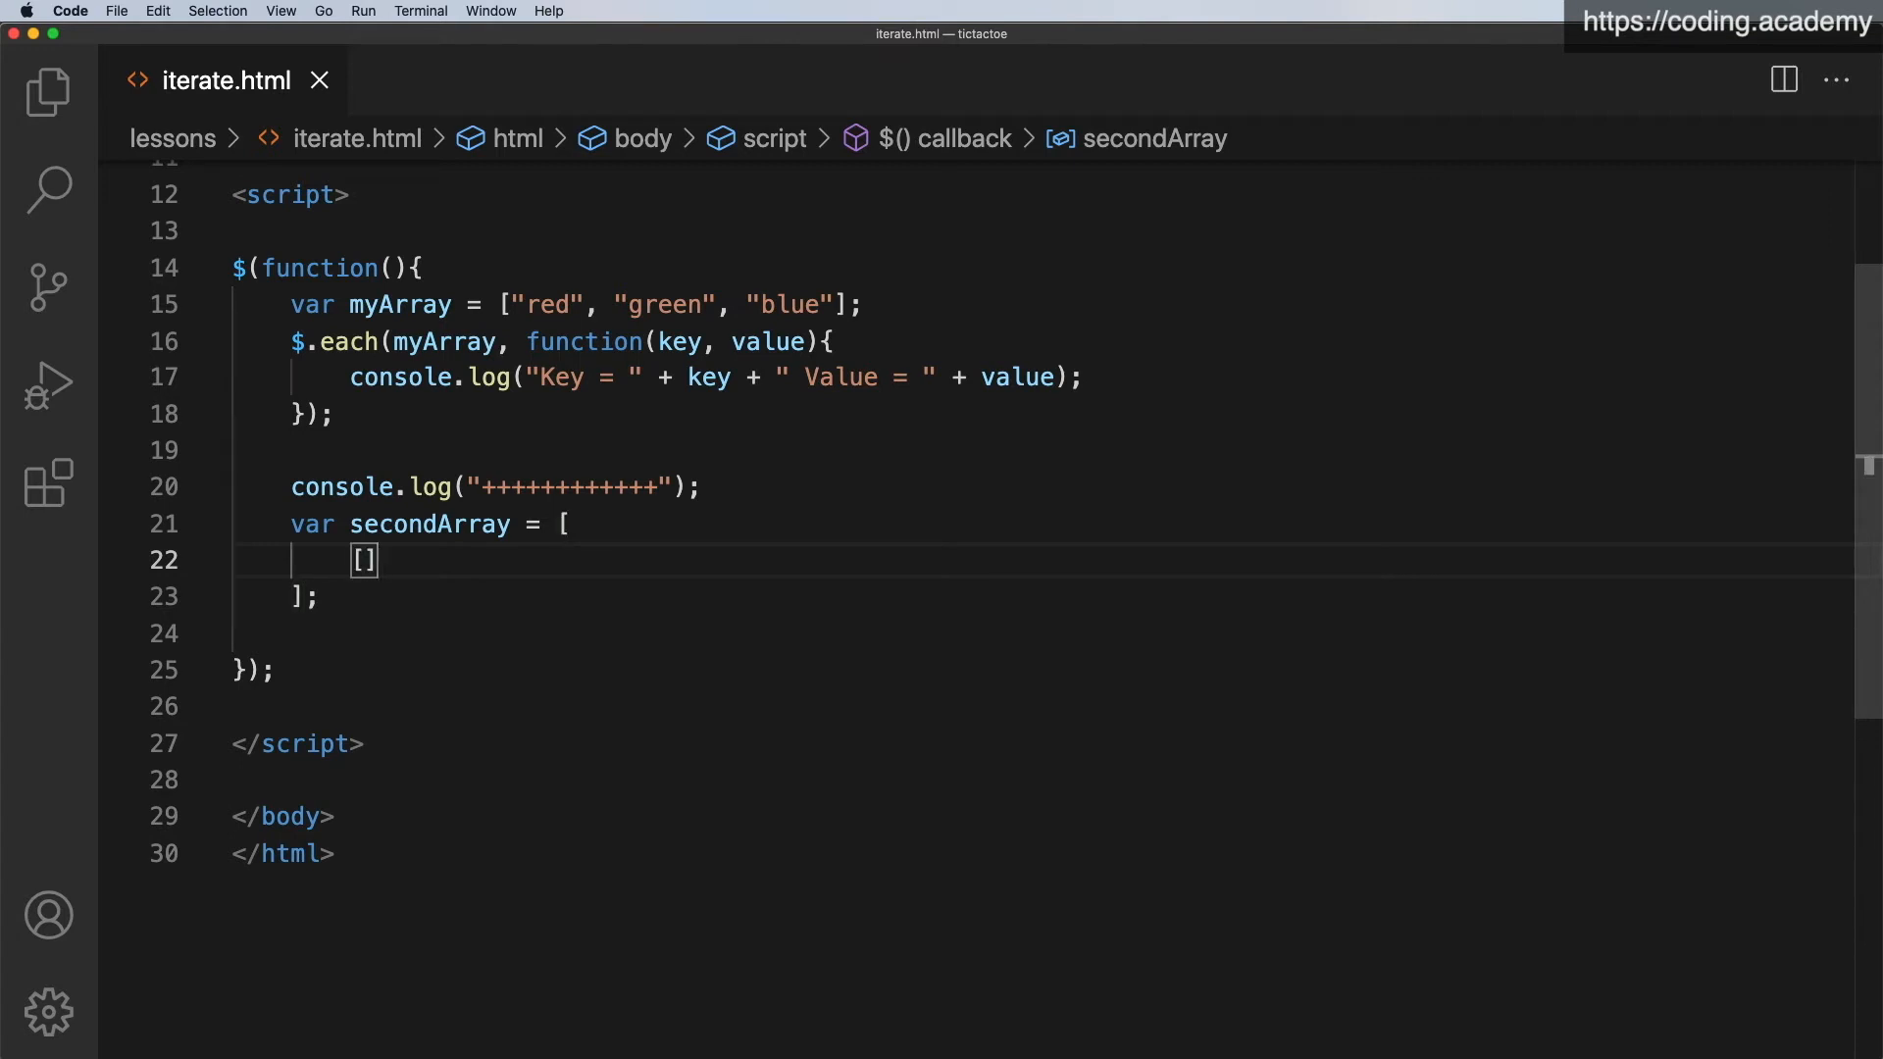
key(Left)
text("red)
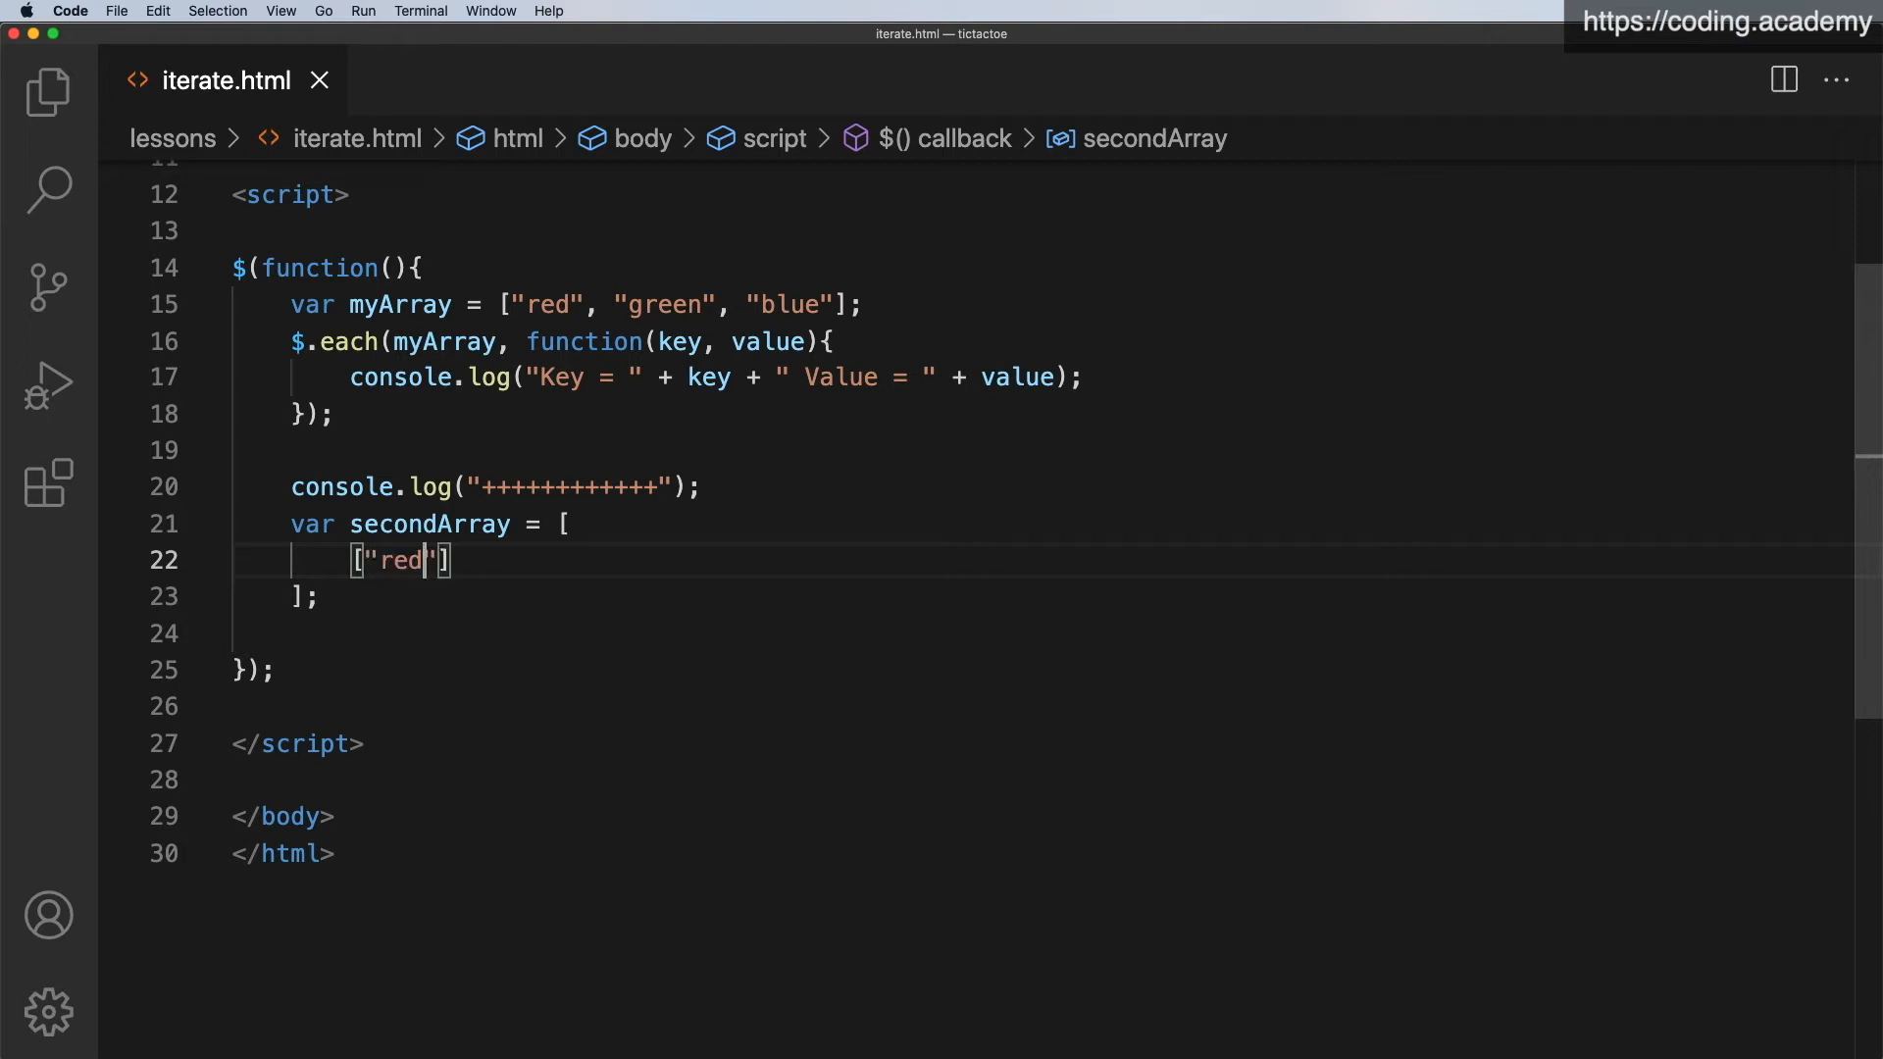
key(Right)
text(, "bl)
text(ue)
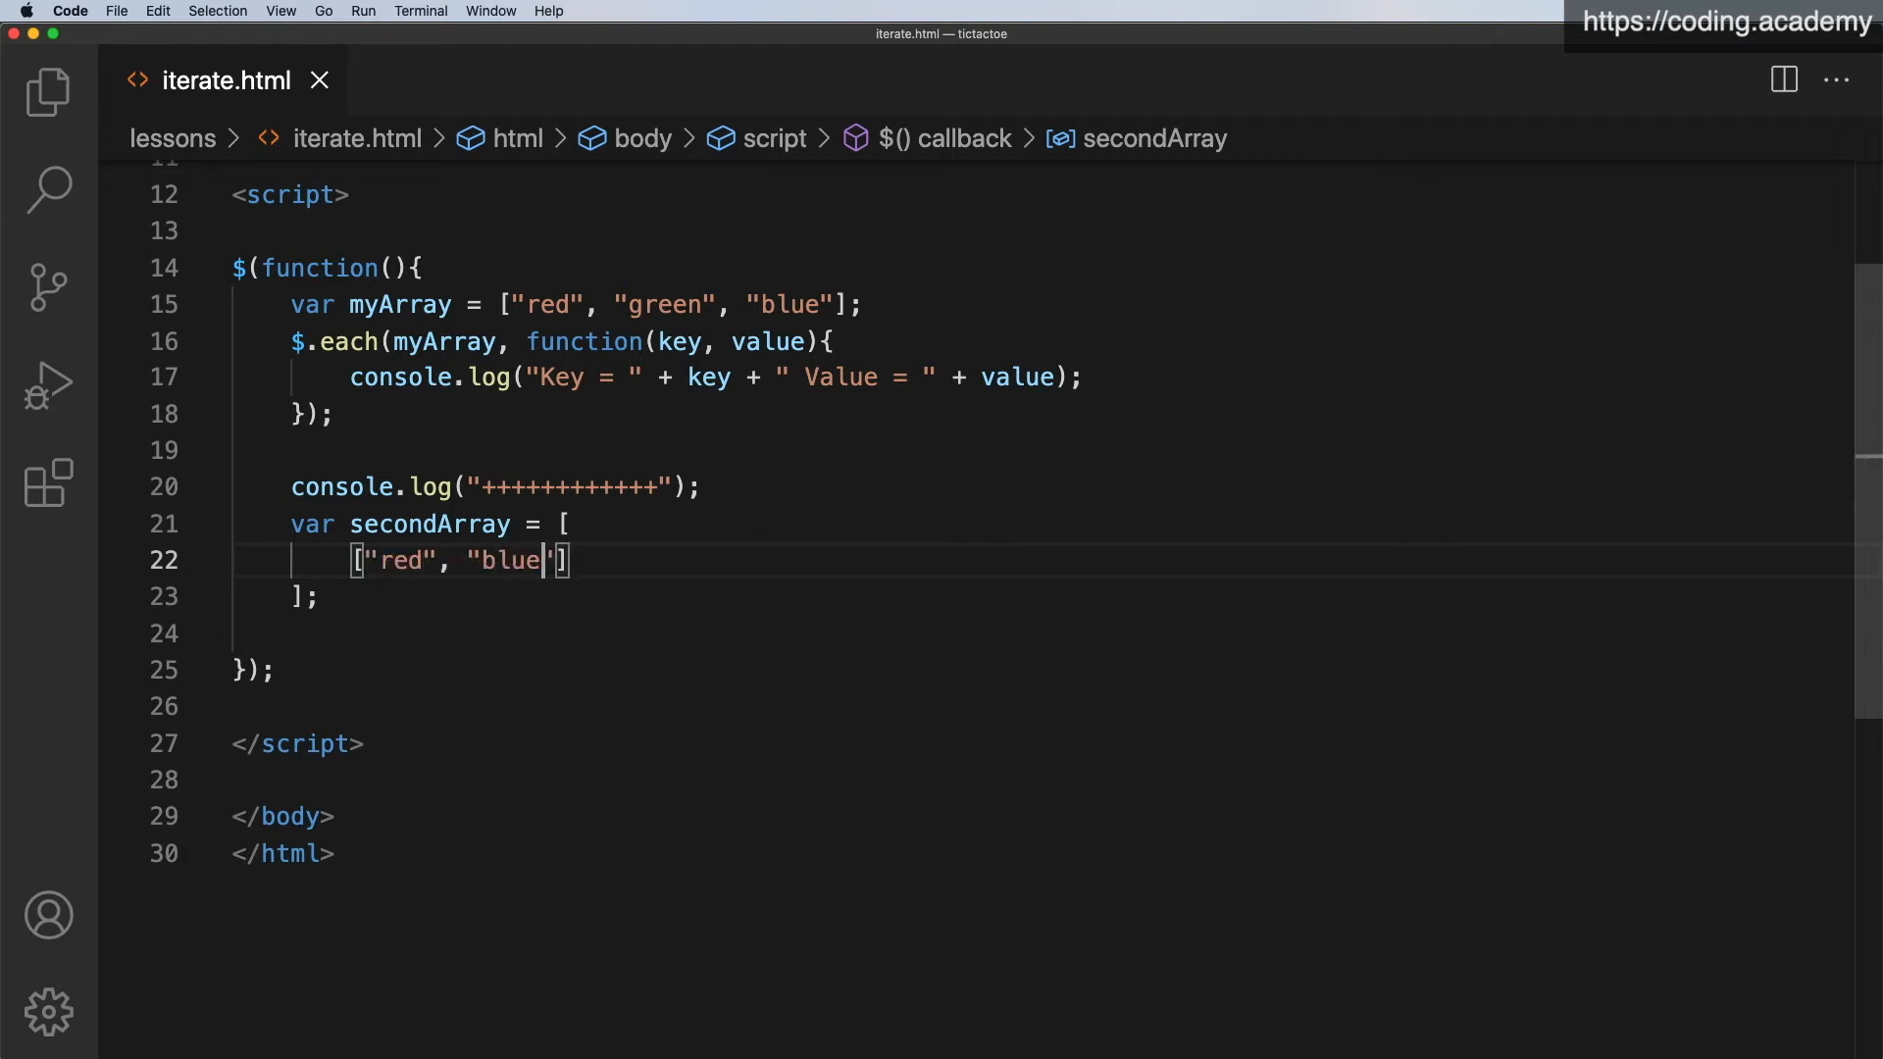
key(Right)
key(Right)
text(,)
key(Return)
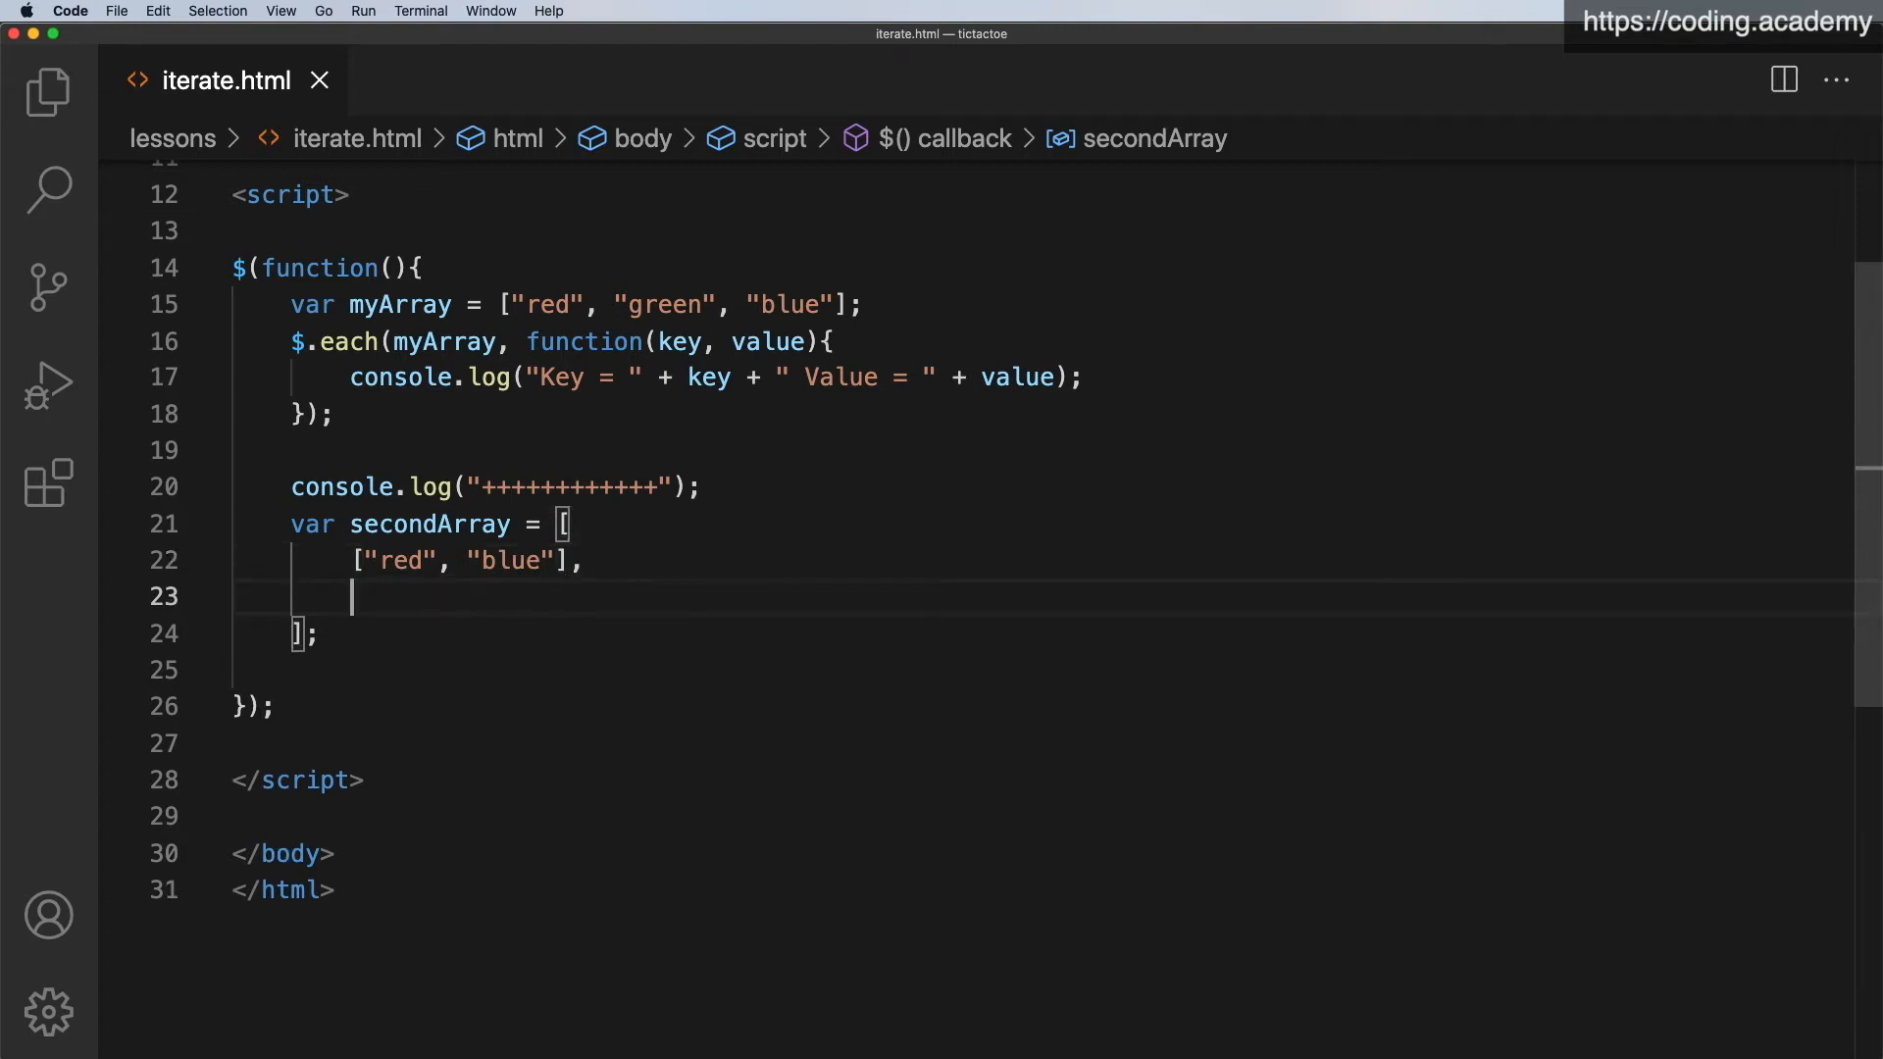
text([)
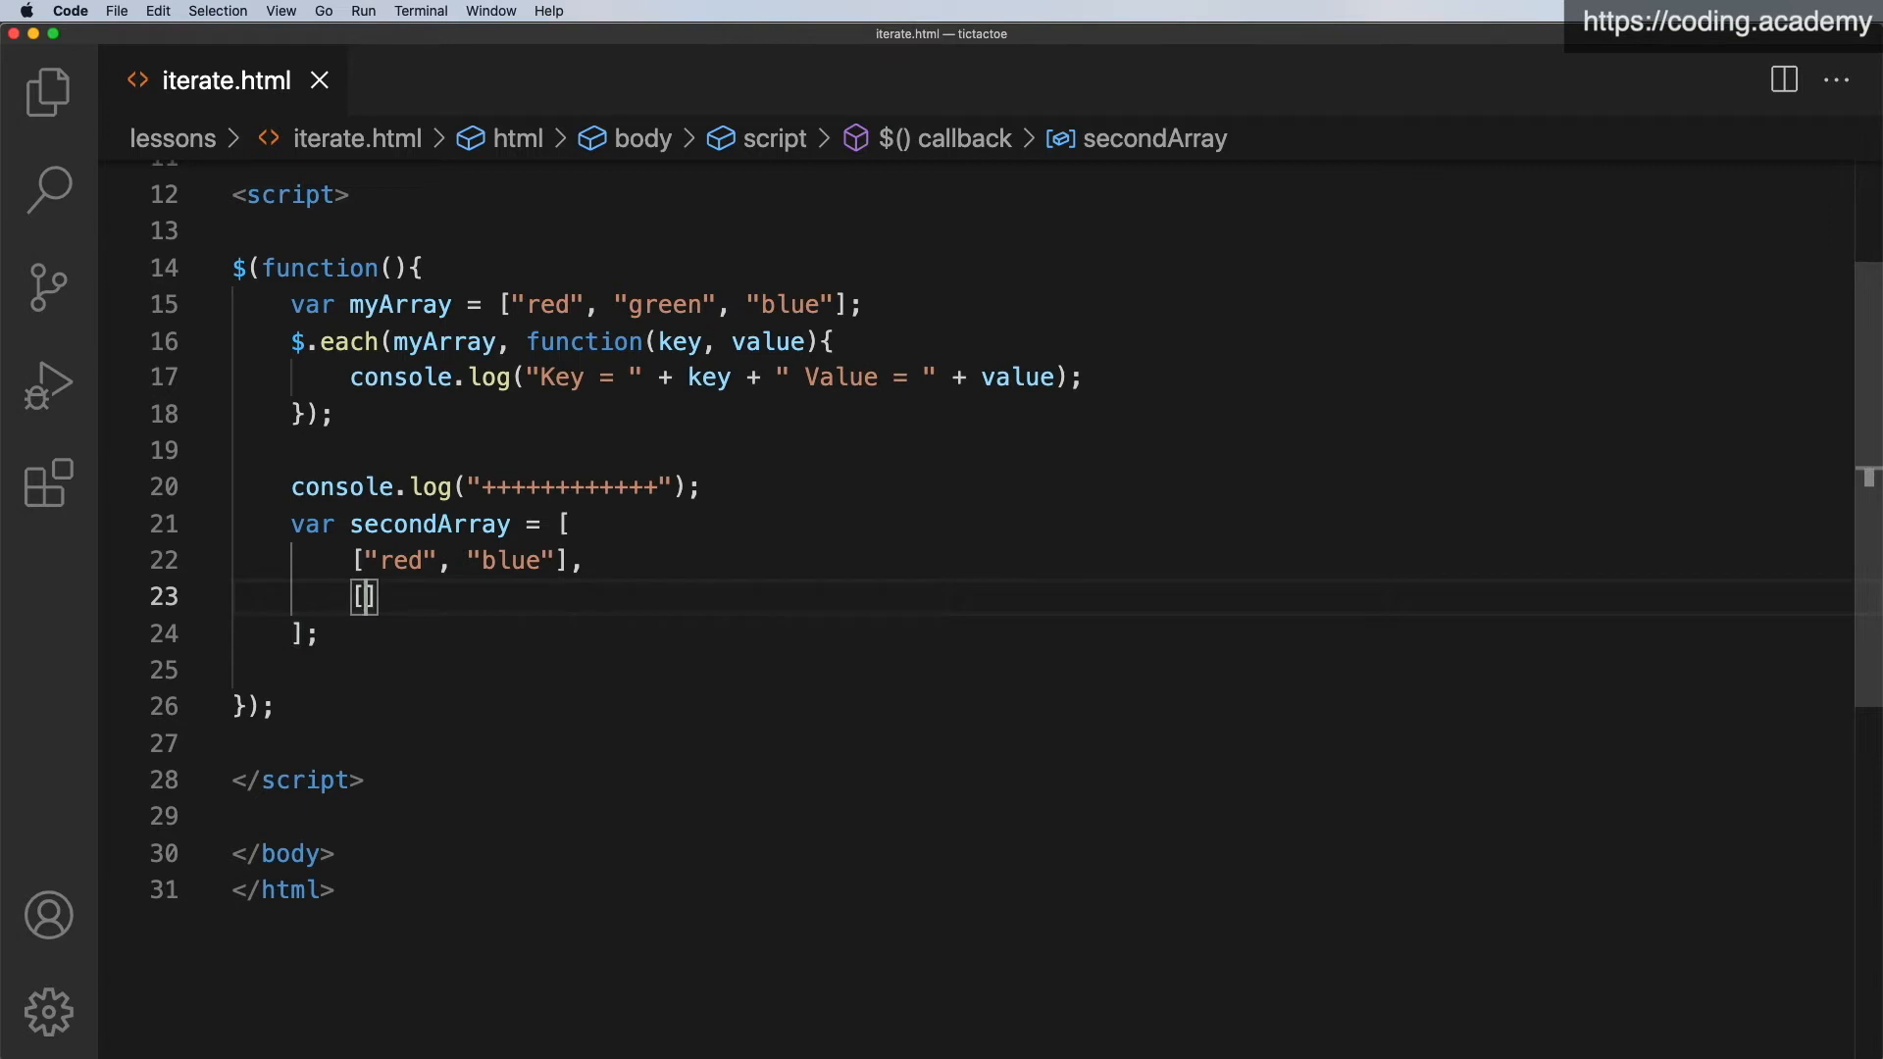
text("Volvo)
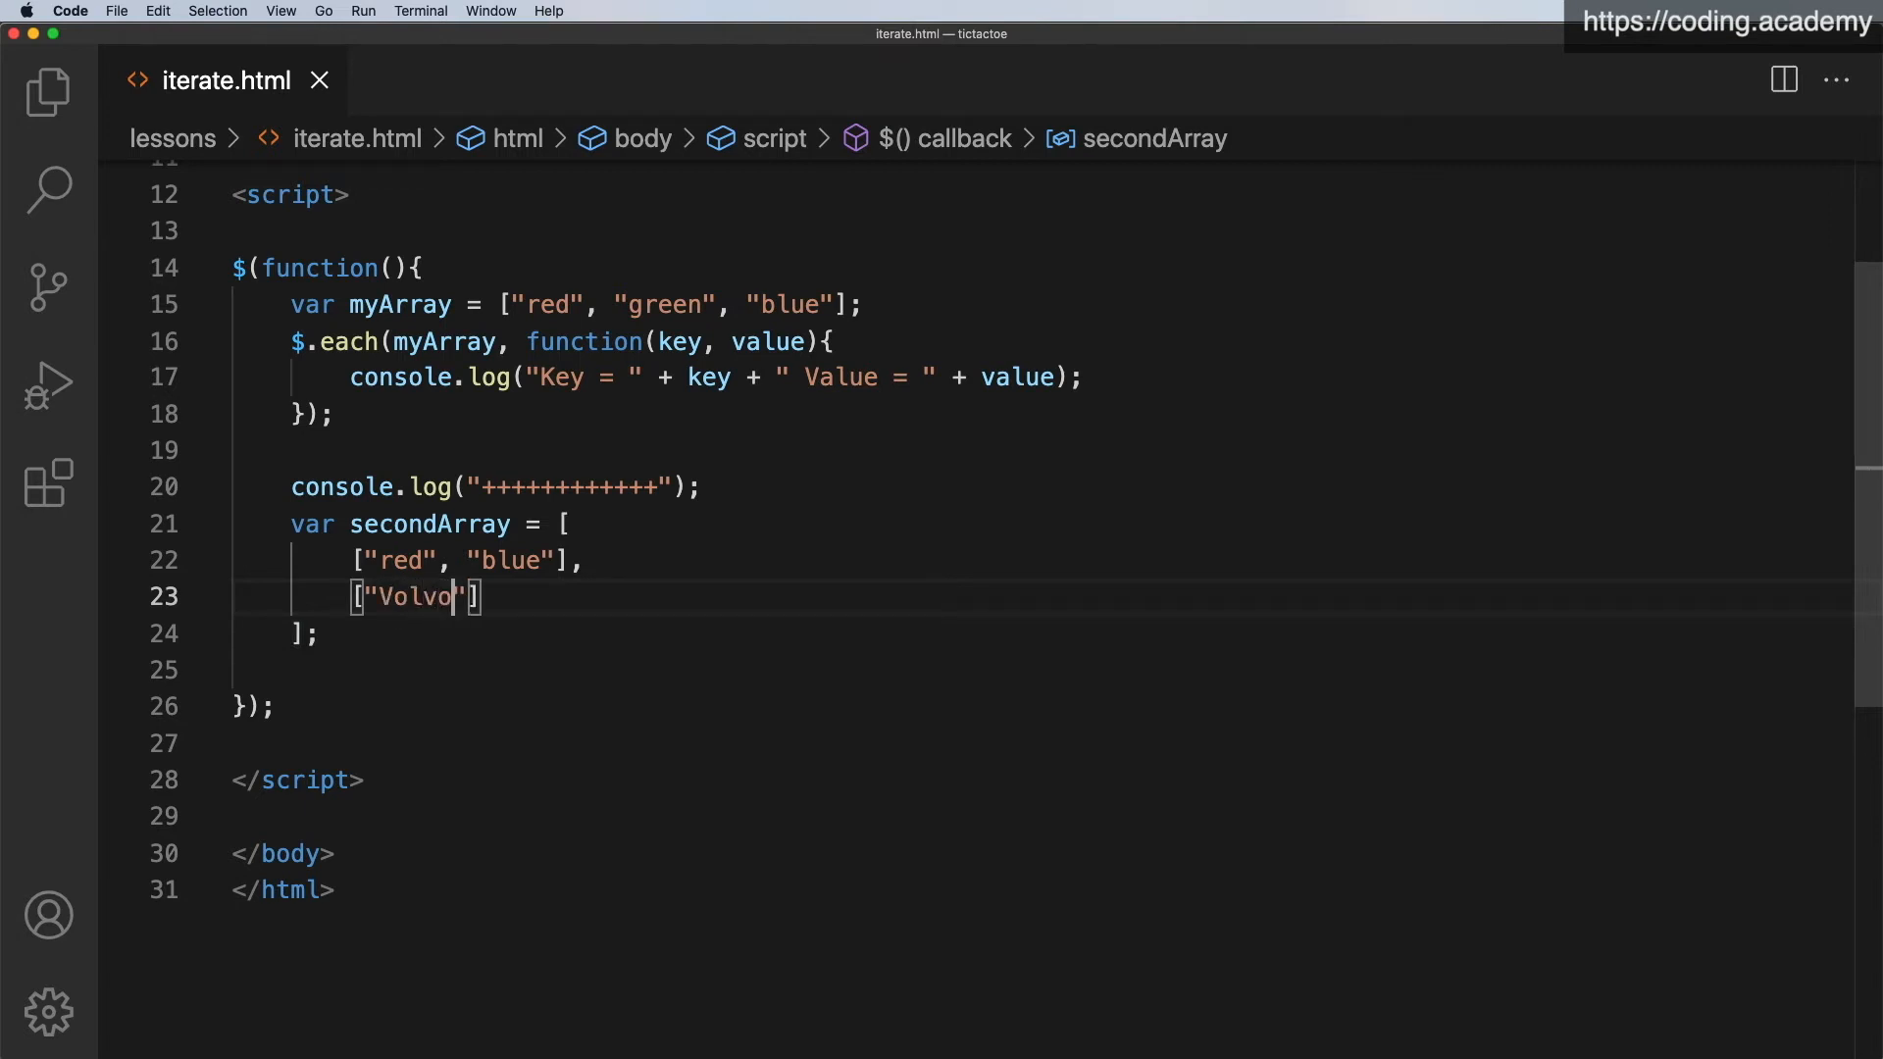
Add the rows ["Volvo", "Fiat"] and ["apple", "pear"] to secondArray.
key(Right)
text(, ")
text(Fiat)
key(Right)
key(Right)
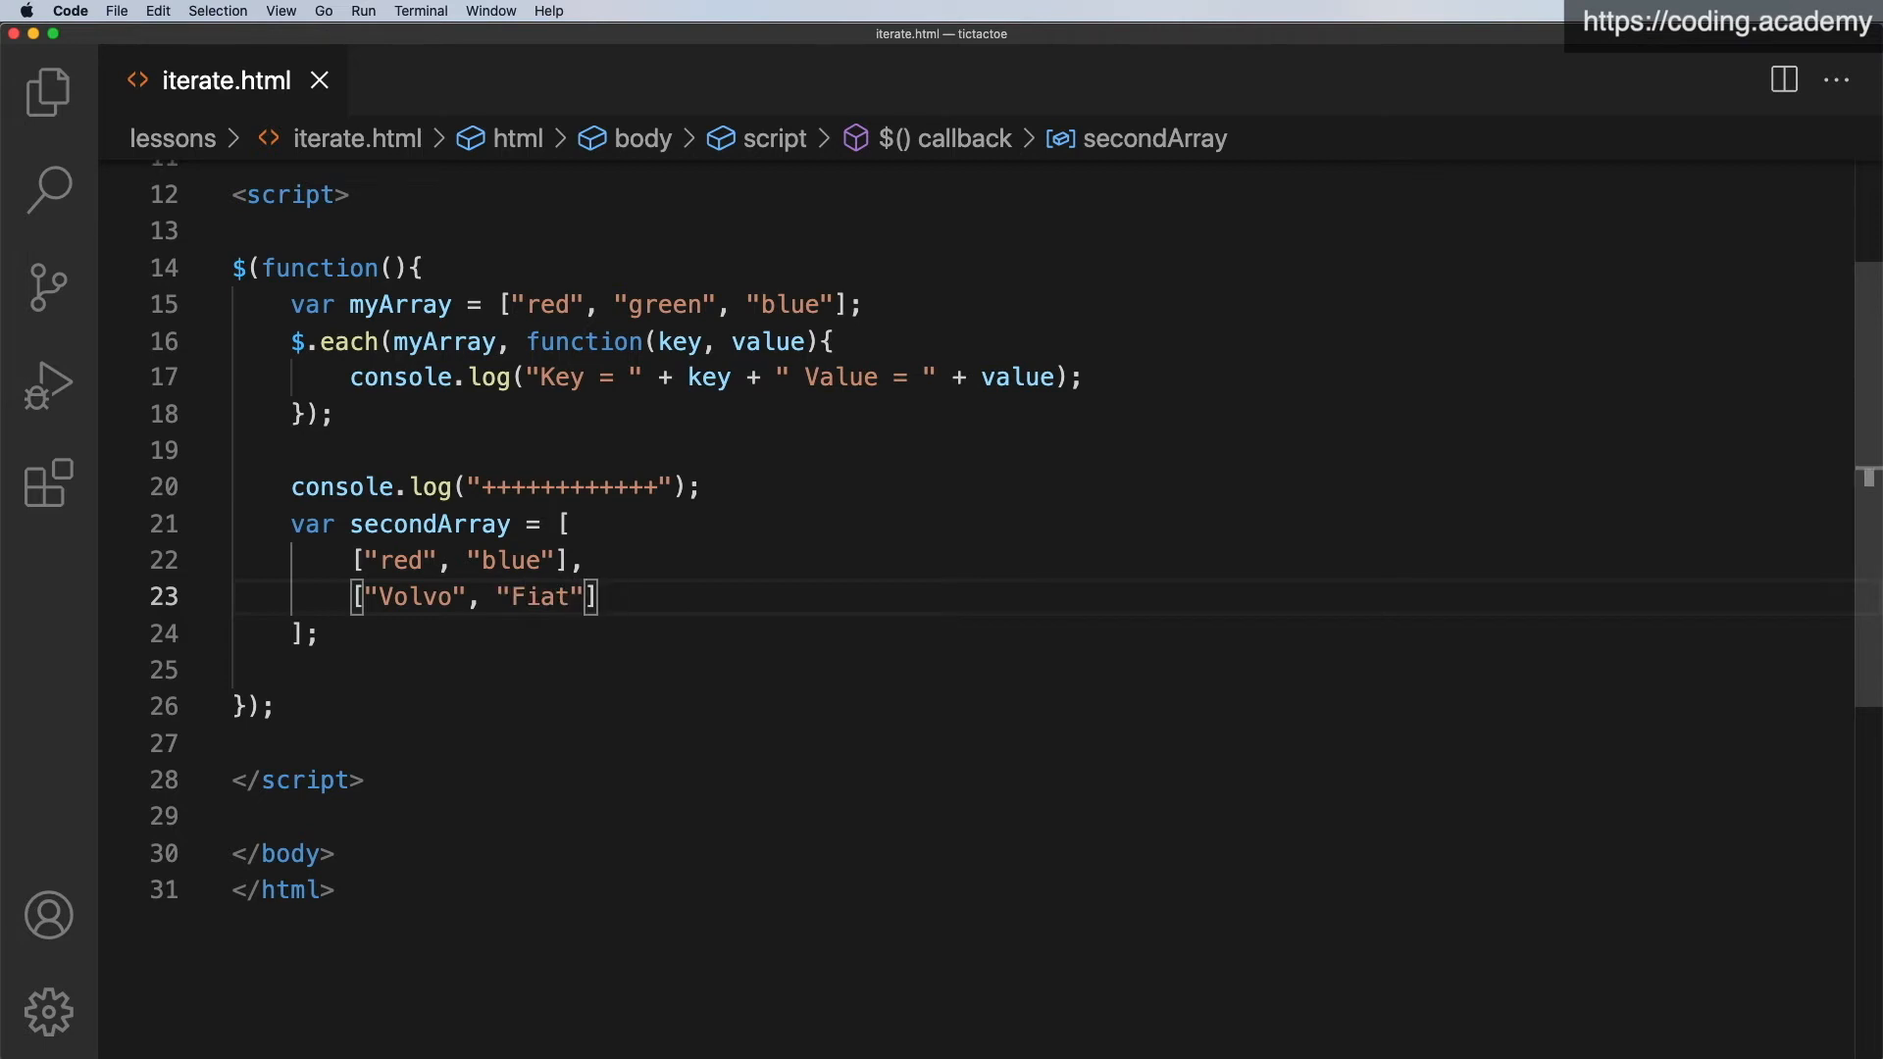
text(,)
key(Return)
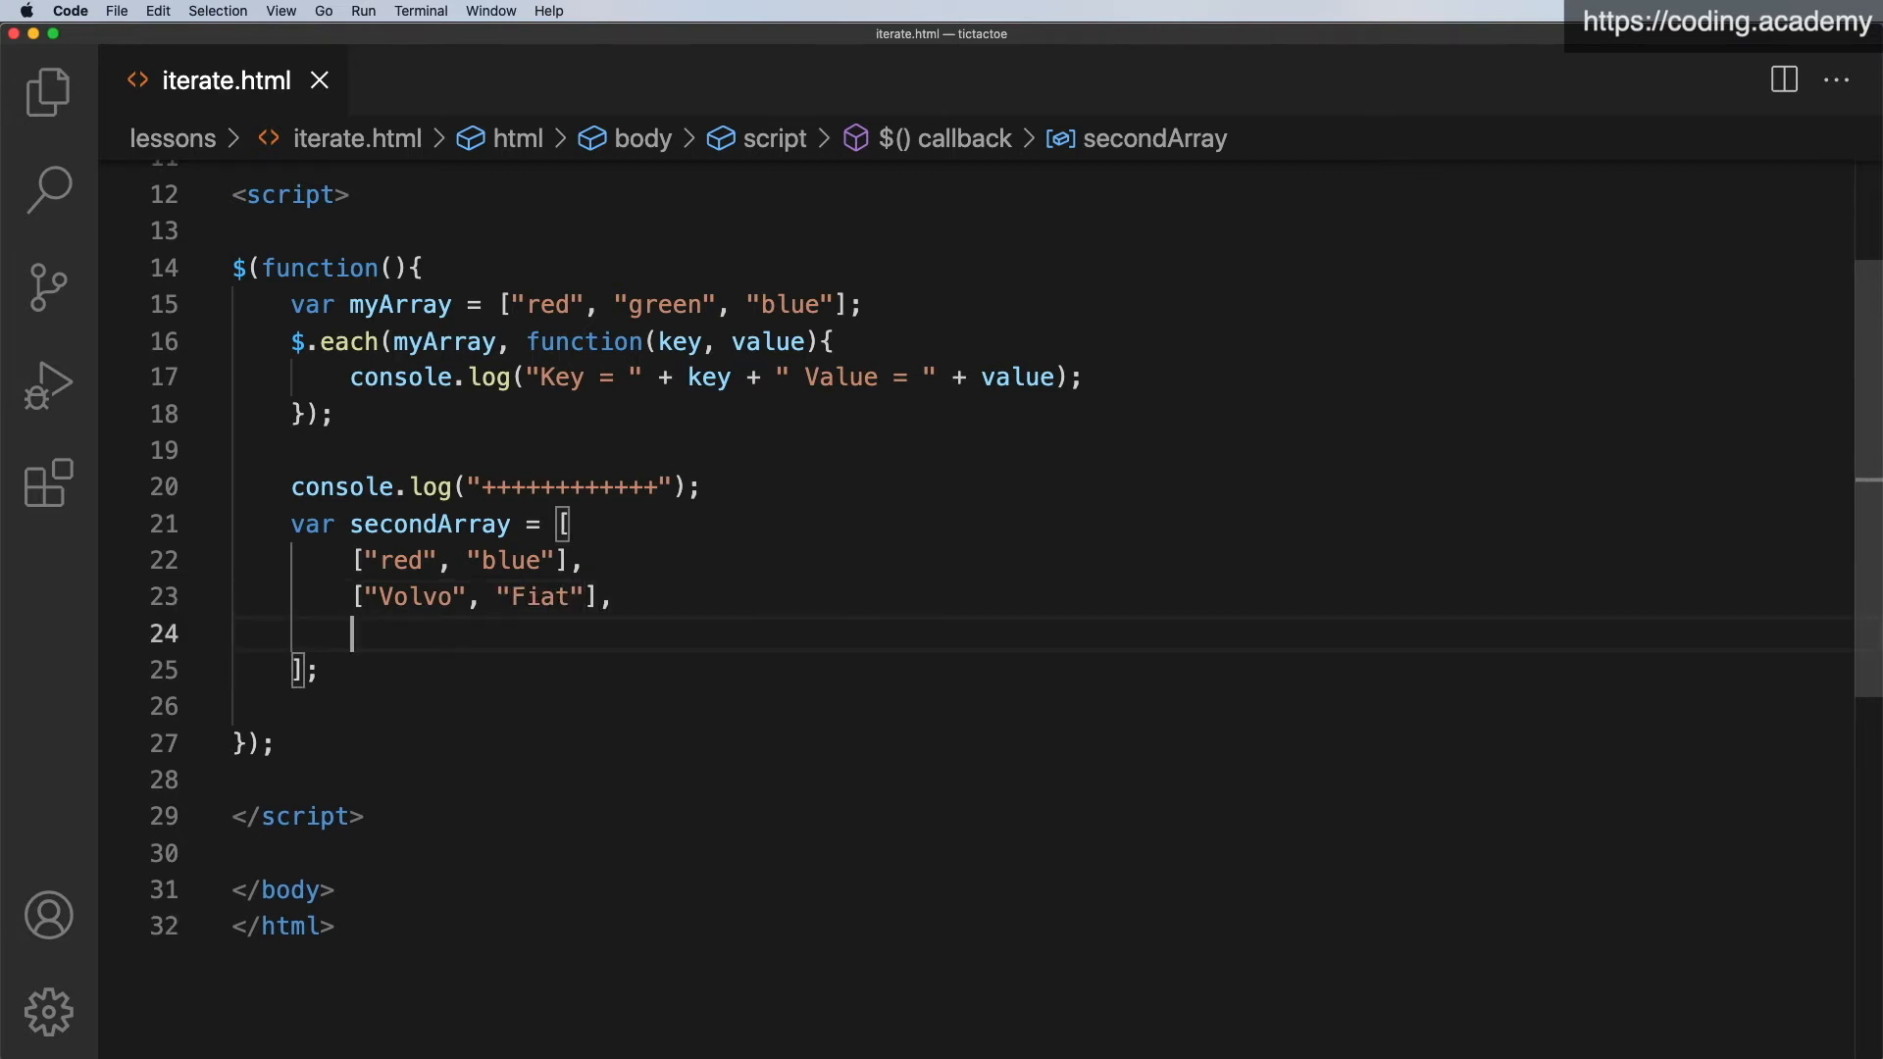
text([])
text(")
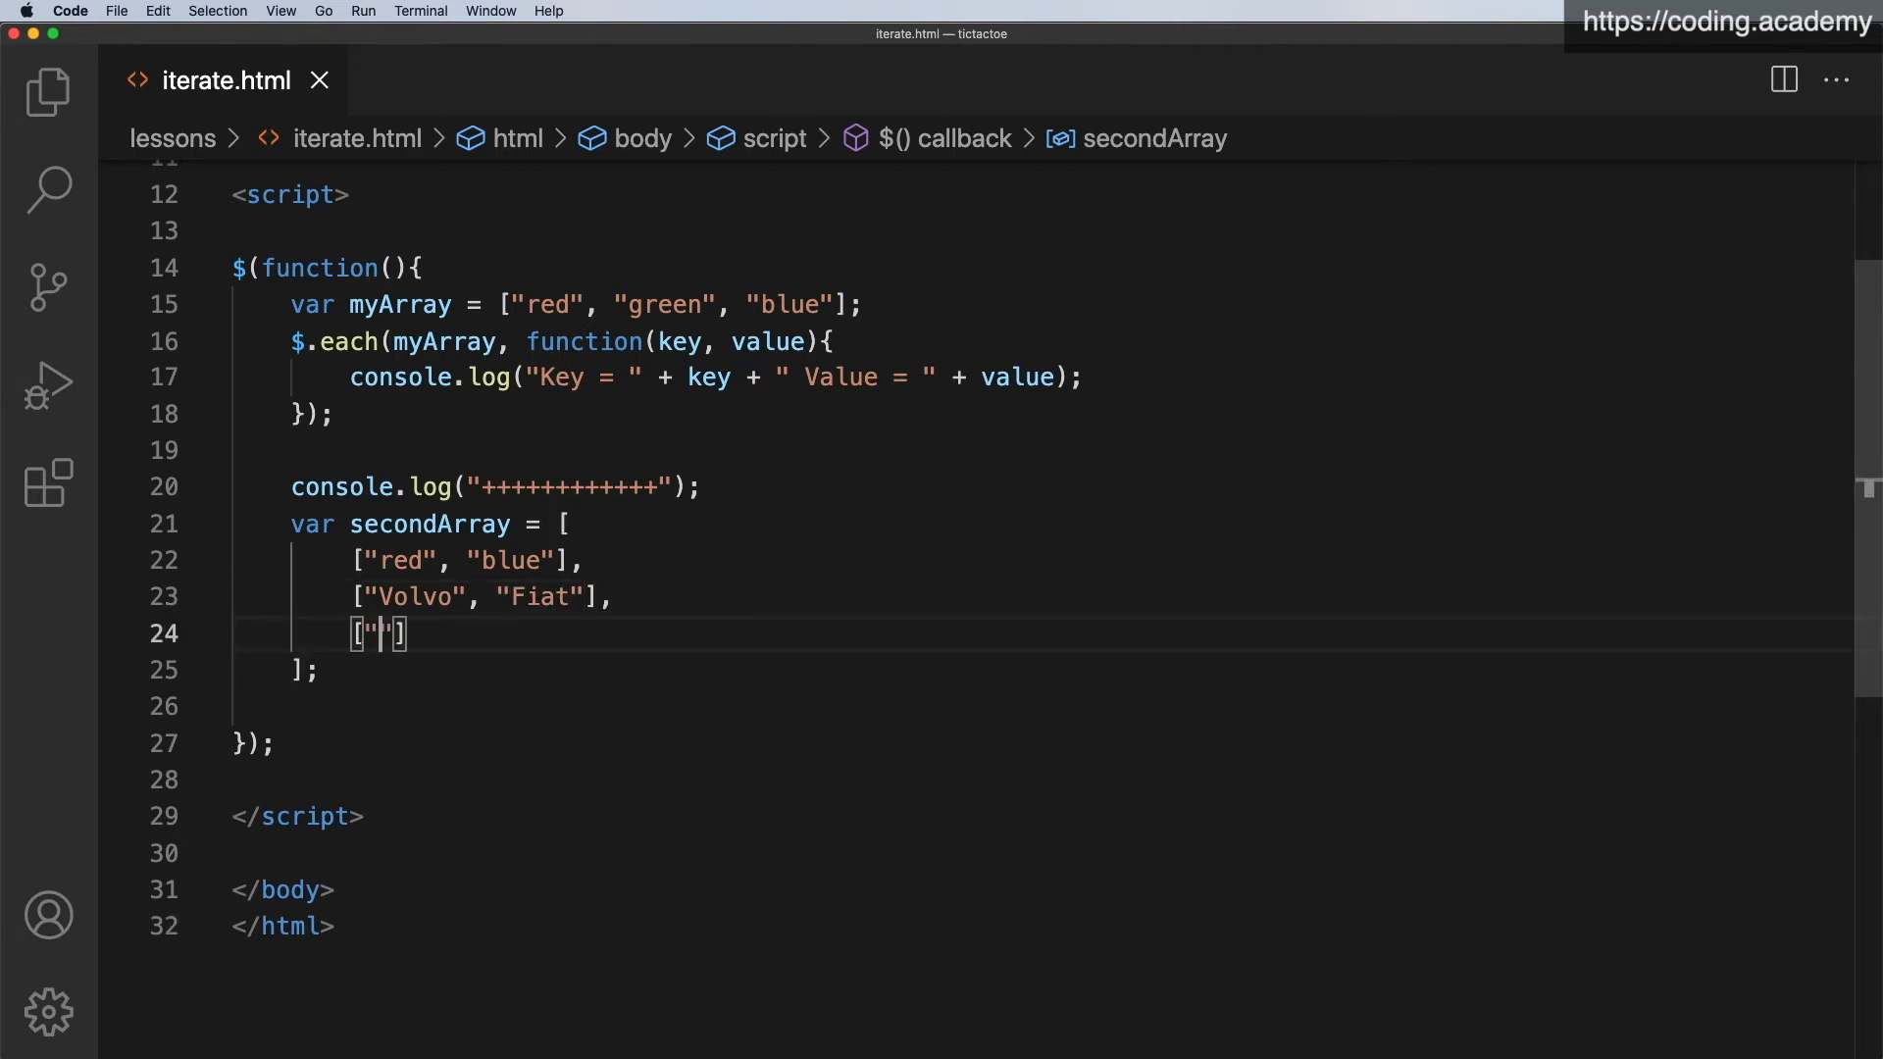
text(apple")
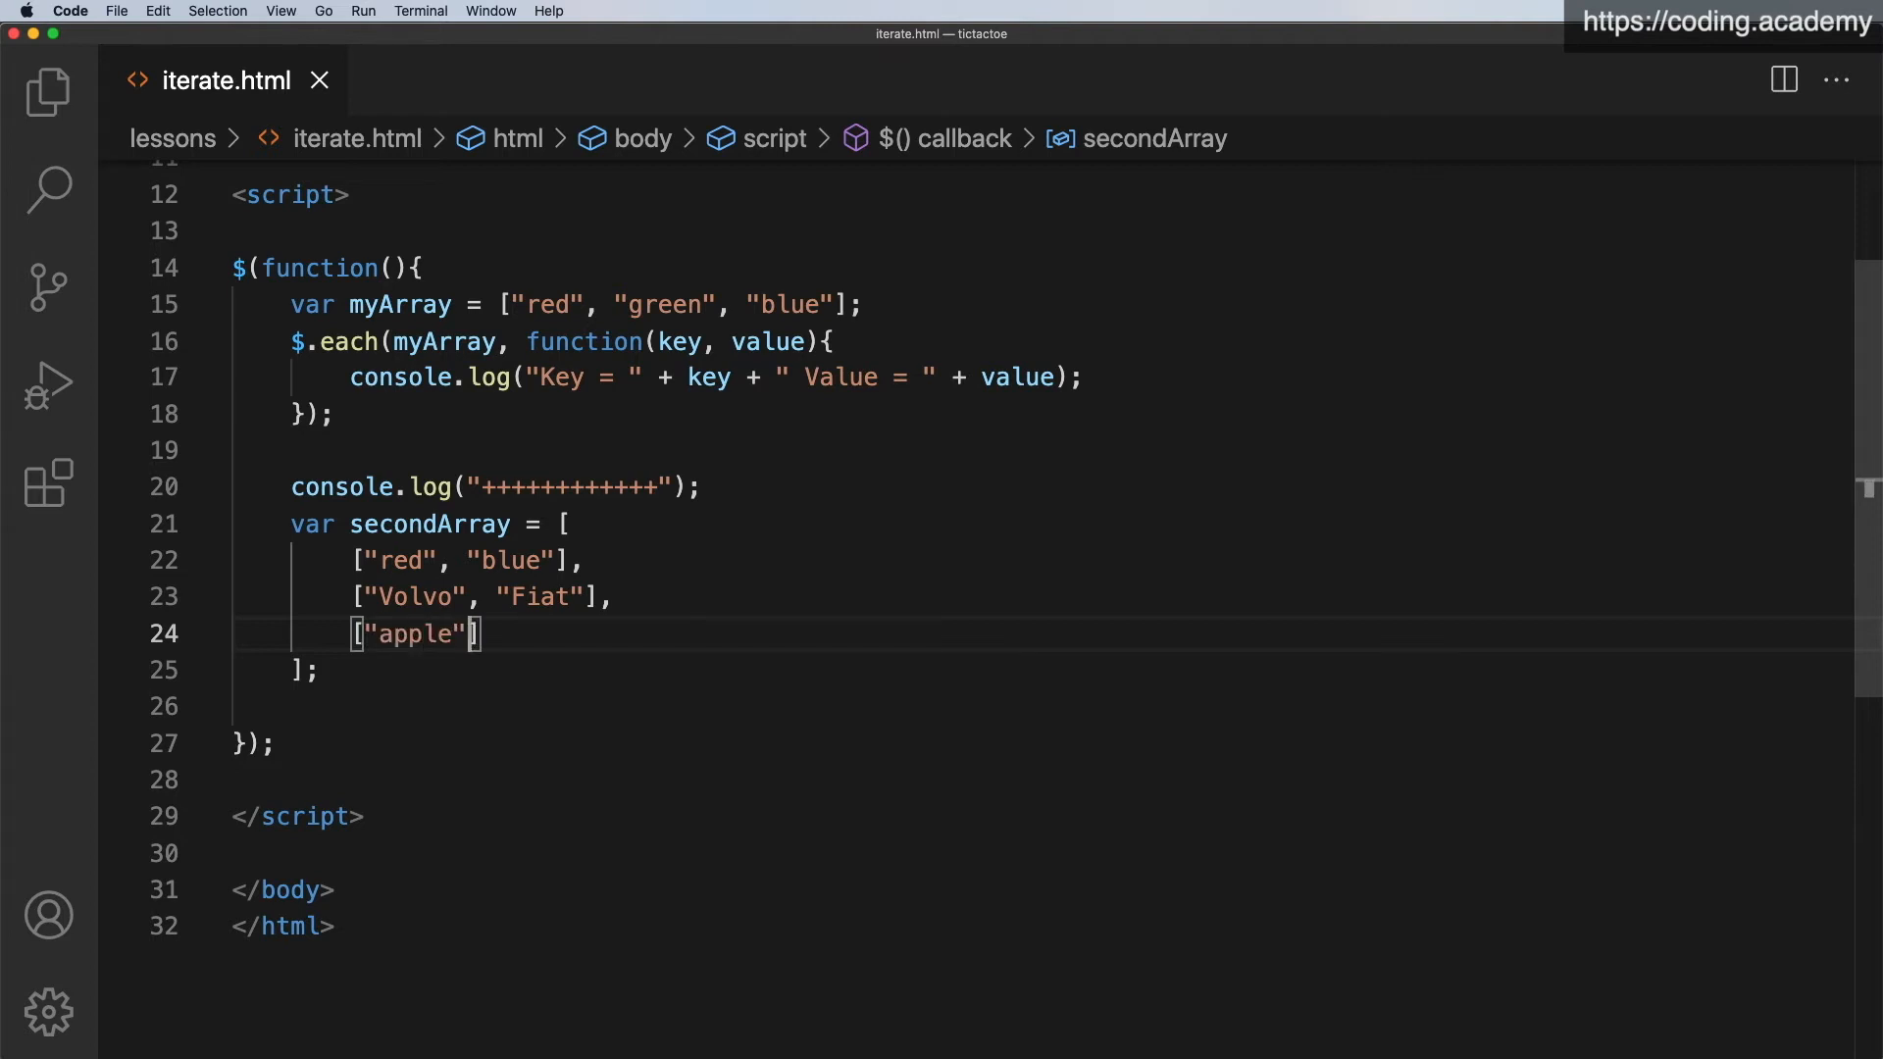
text(, "pea)
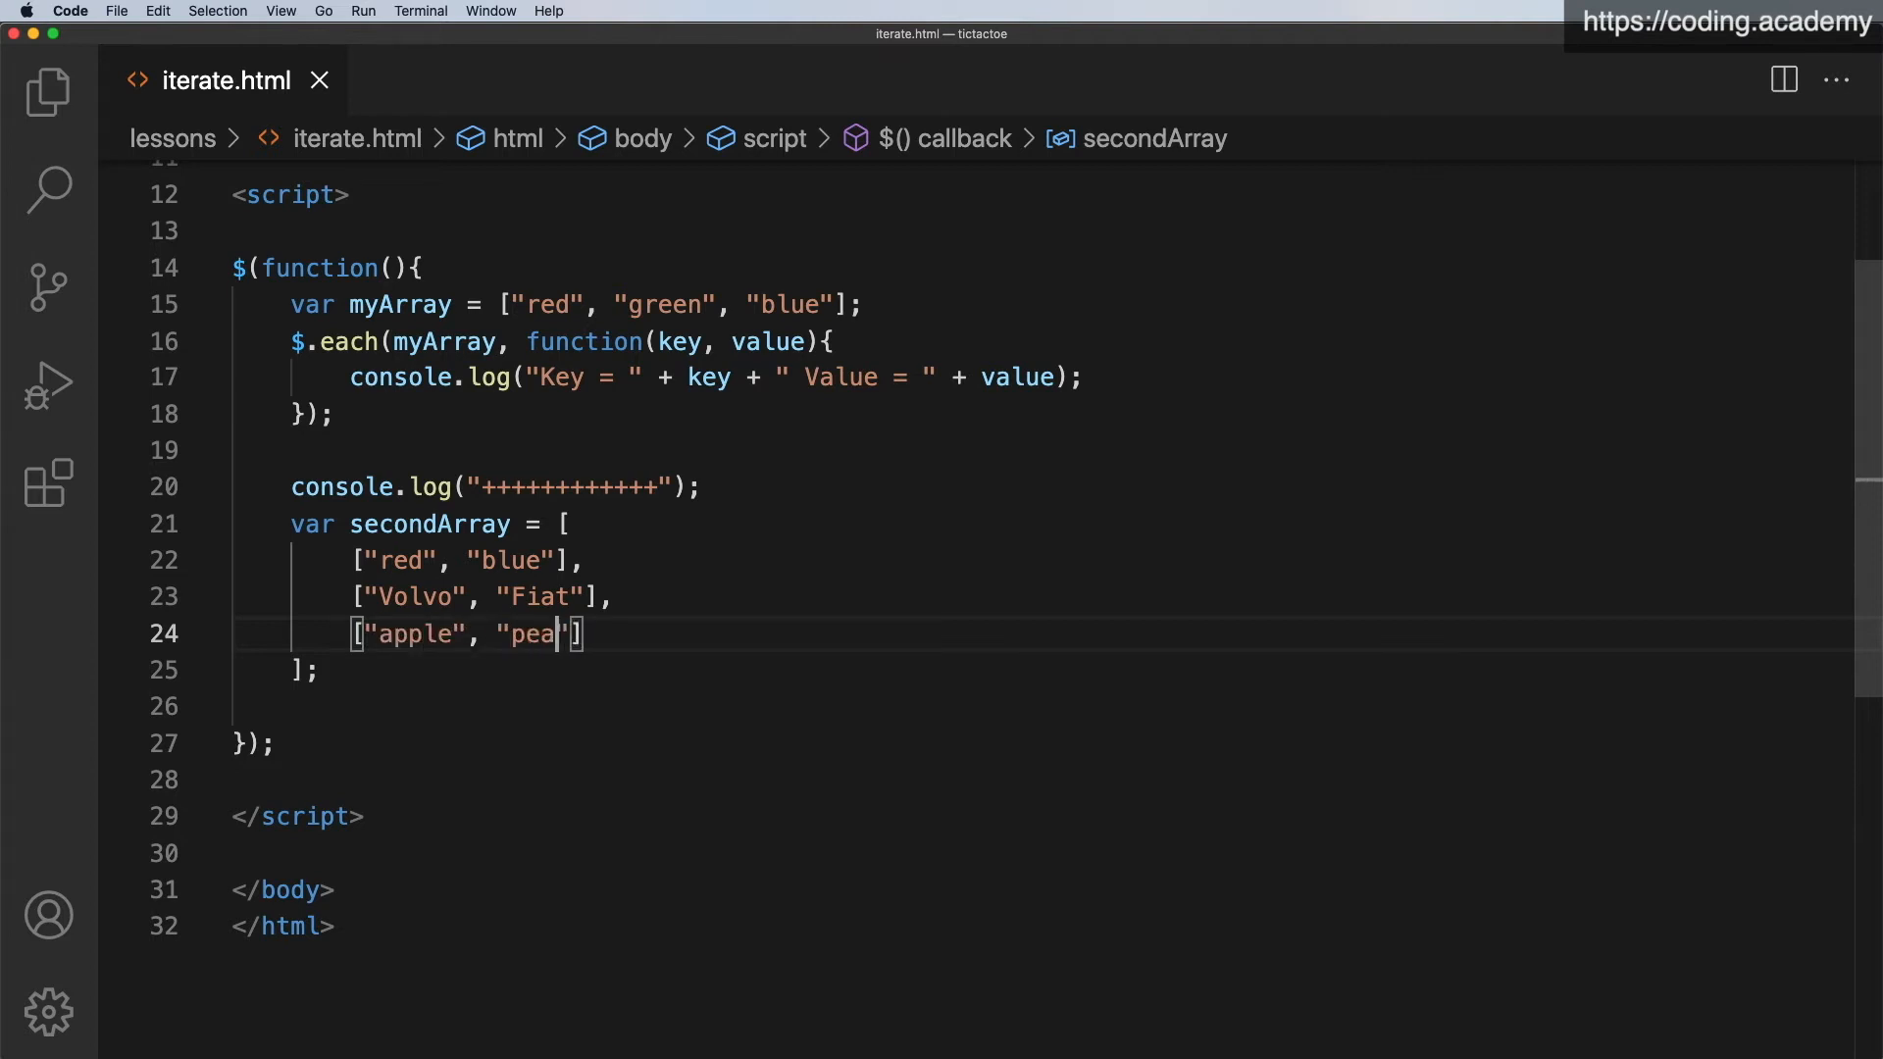
text(r"])
scroll(350, 559, down, 1)
scroll(449, 544, down, 2)
scroll(447, 546, down, 2)
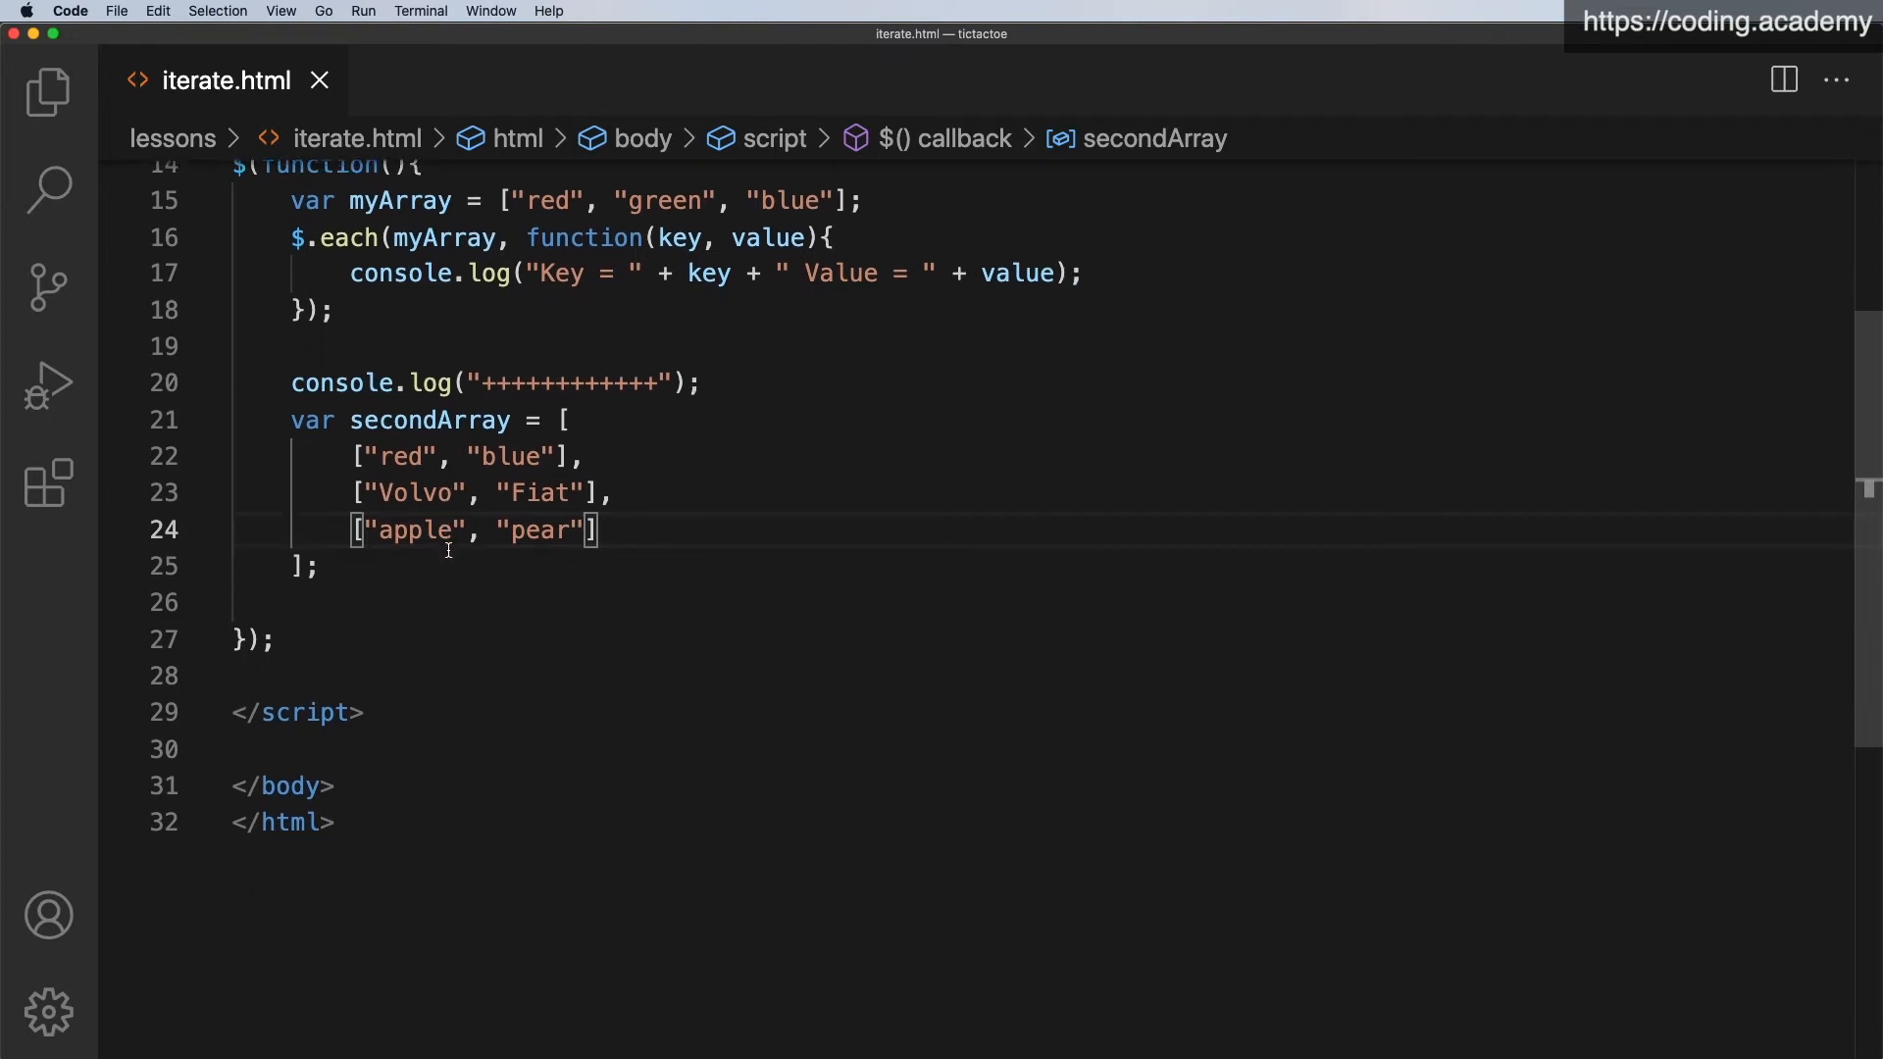
scroll(448, 544, down, 2)
scroll(448, 551, down, 1)
Insert a blank line above secondArray and an indented blank line below it for the next loop.
click(293, 264)
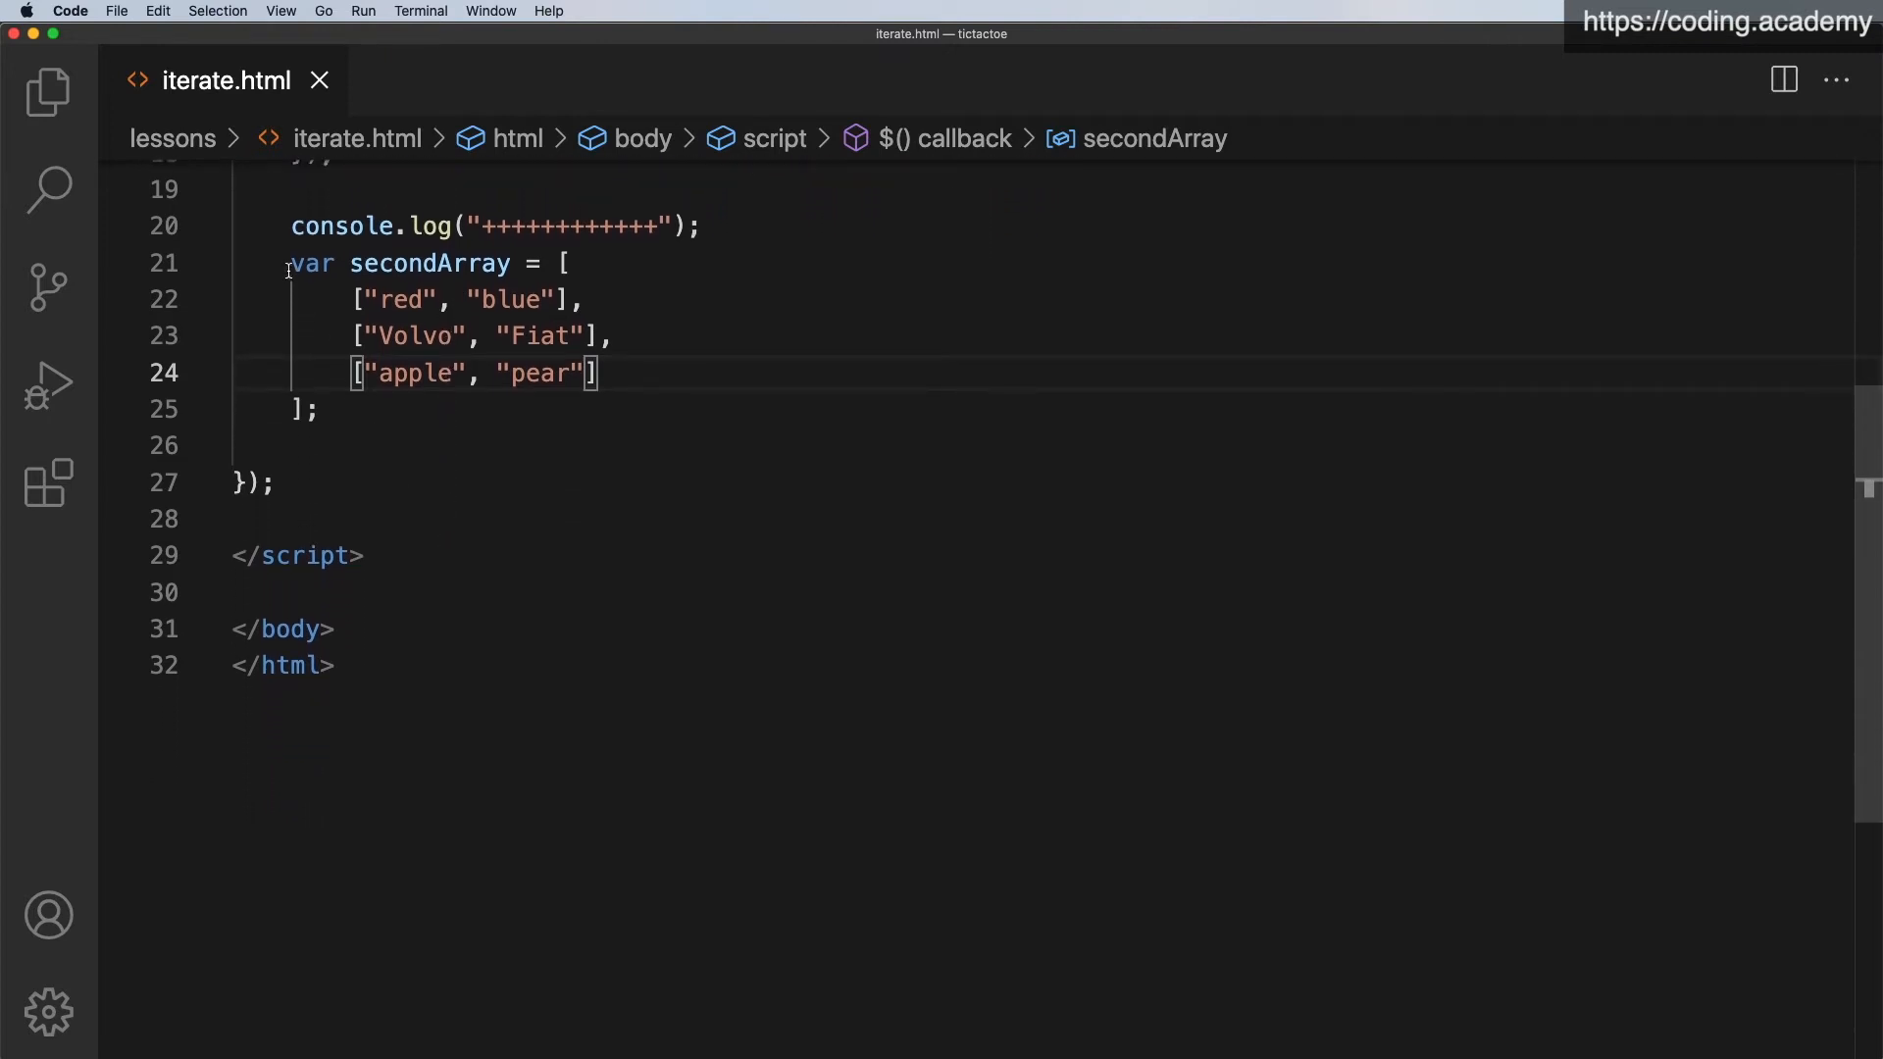
key(Return)
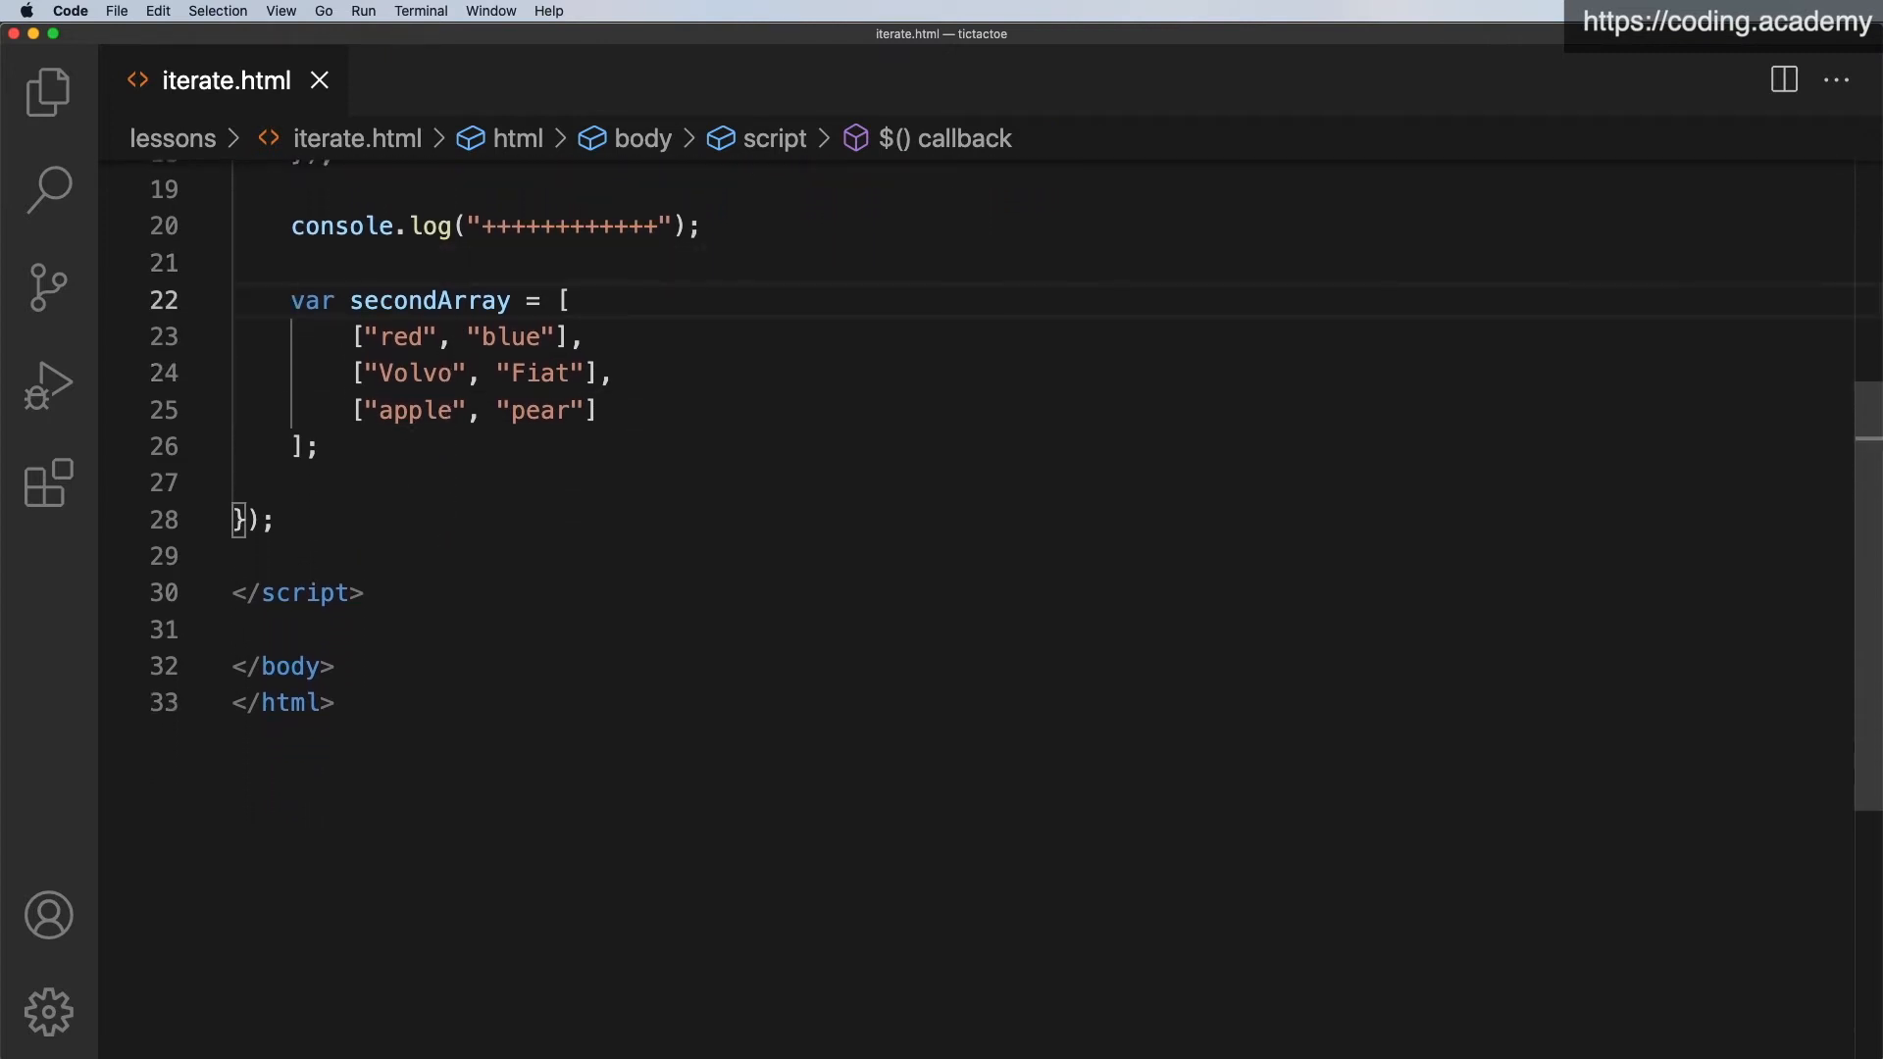
click(402, 482)
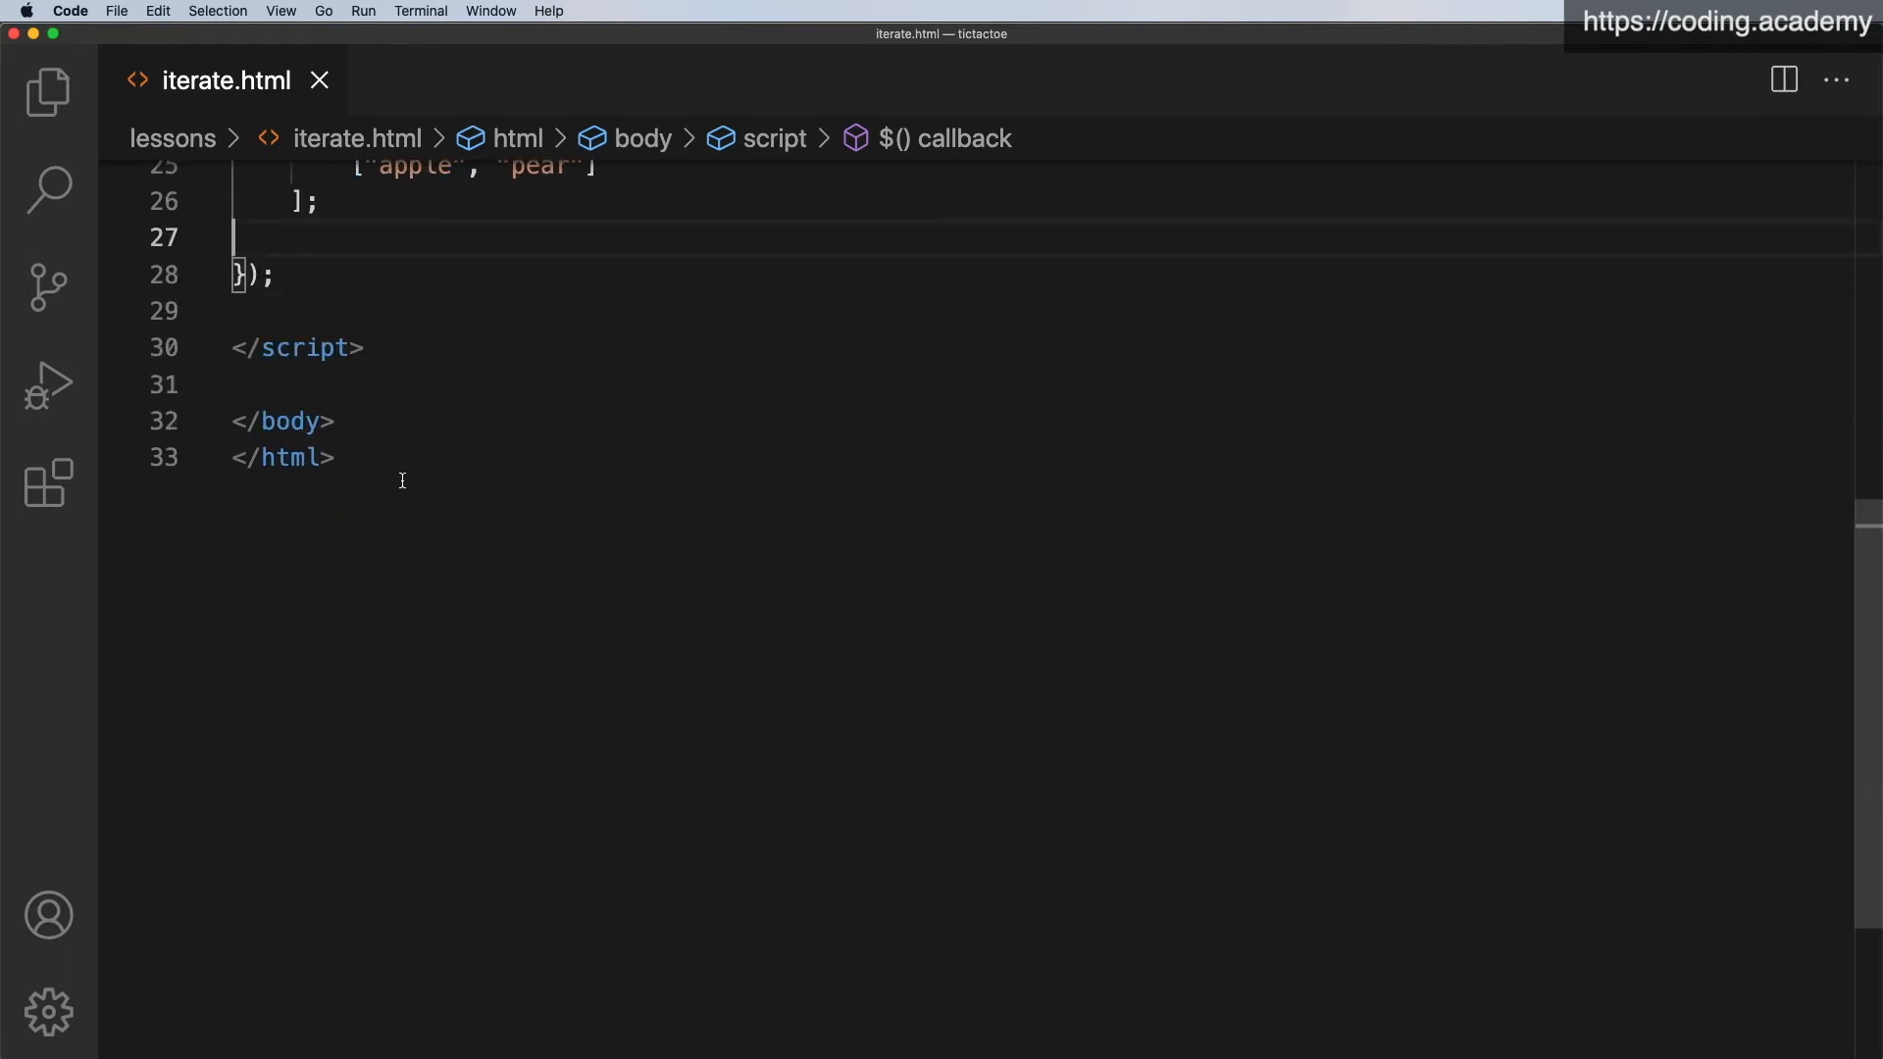
scroll(402, 482, up, 2)
scroll(403, 481, down, 1)
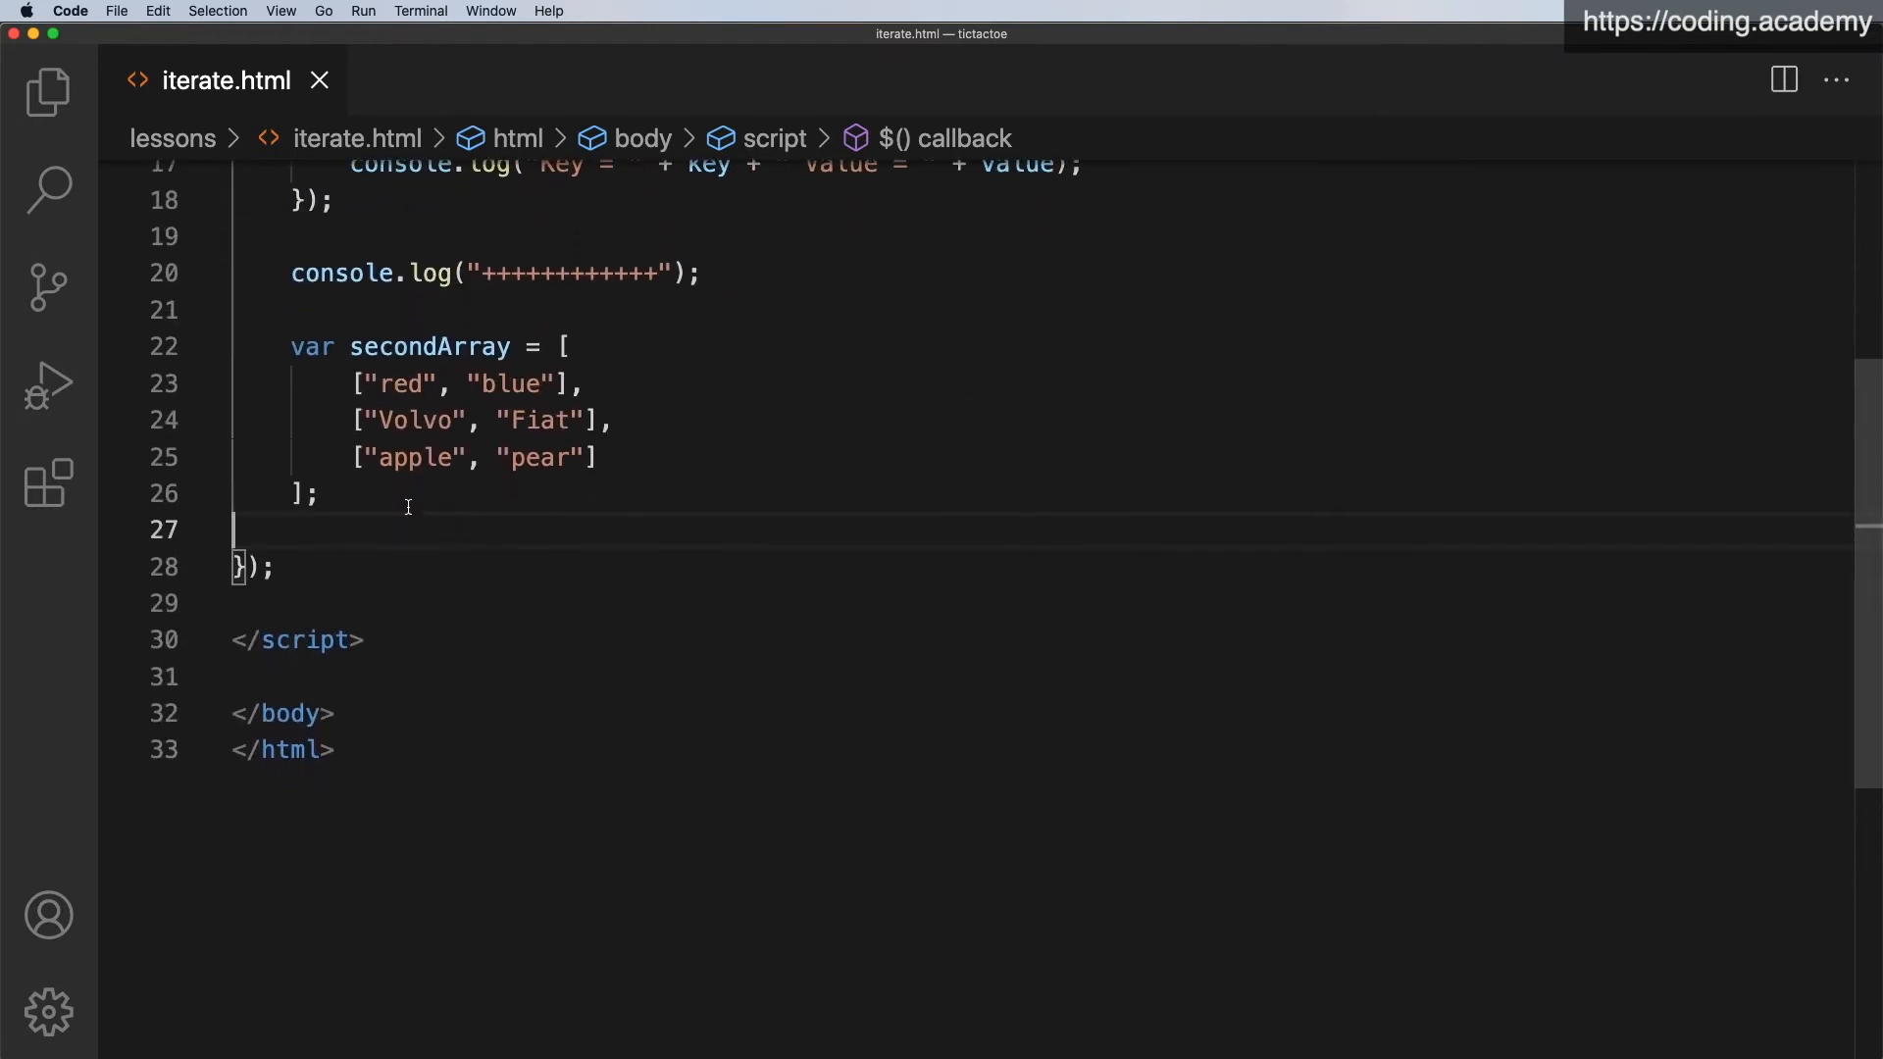
key(Tab)
key(Return)
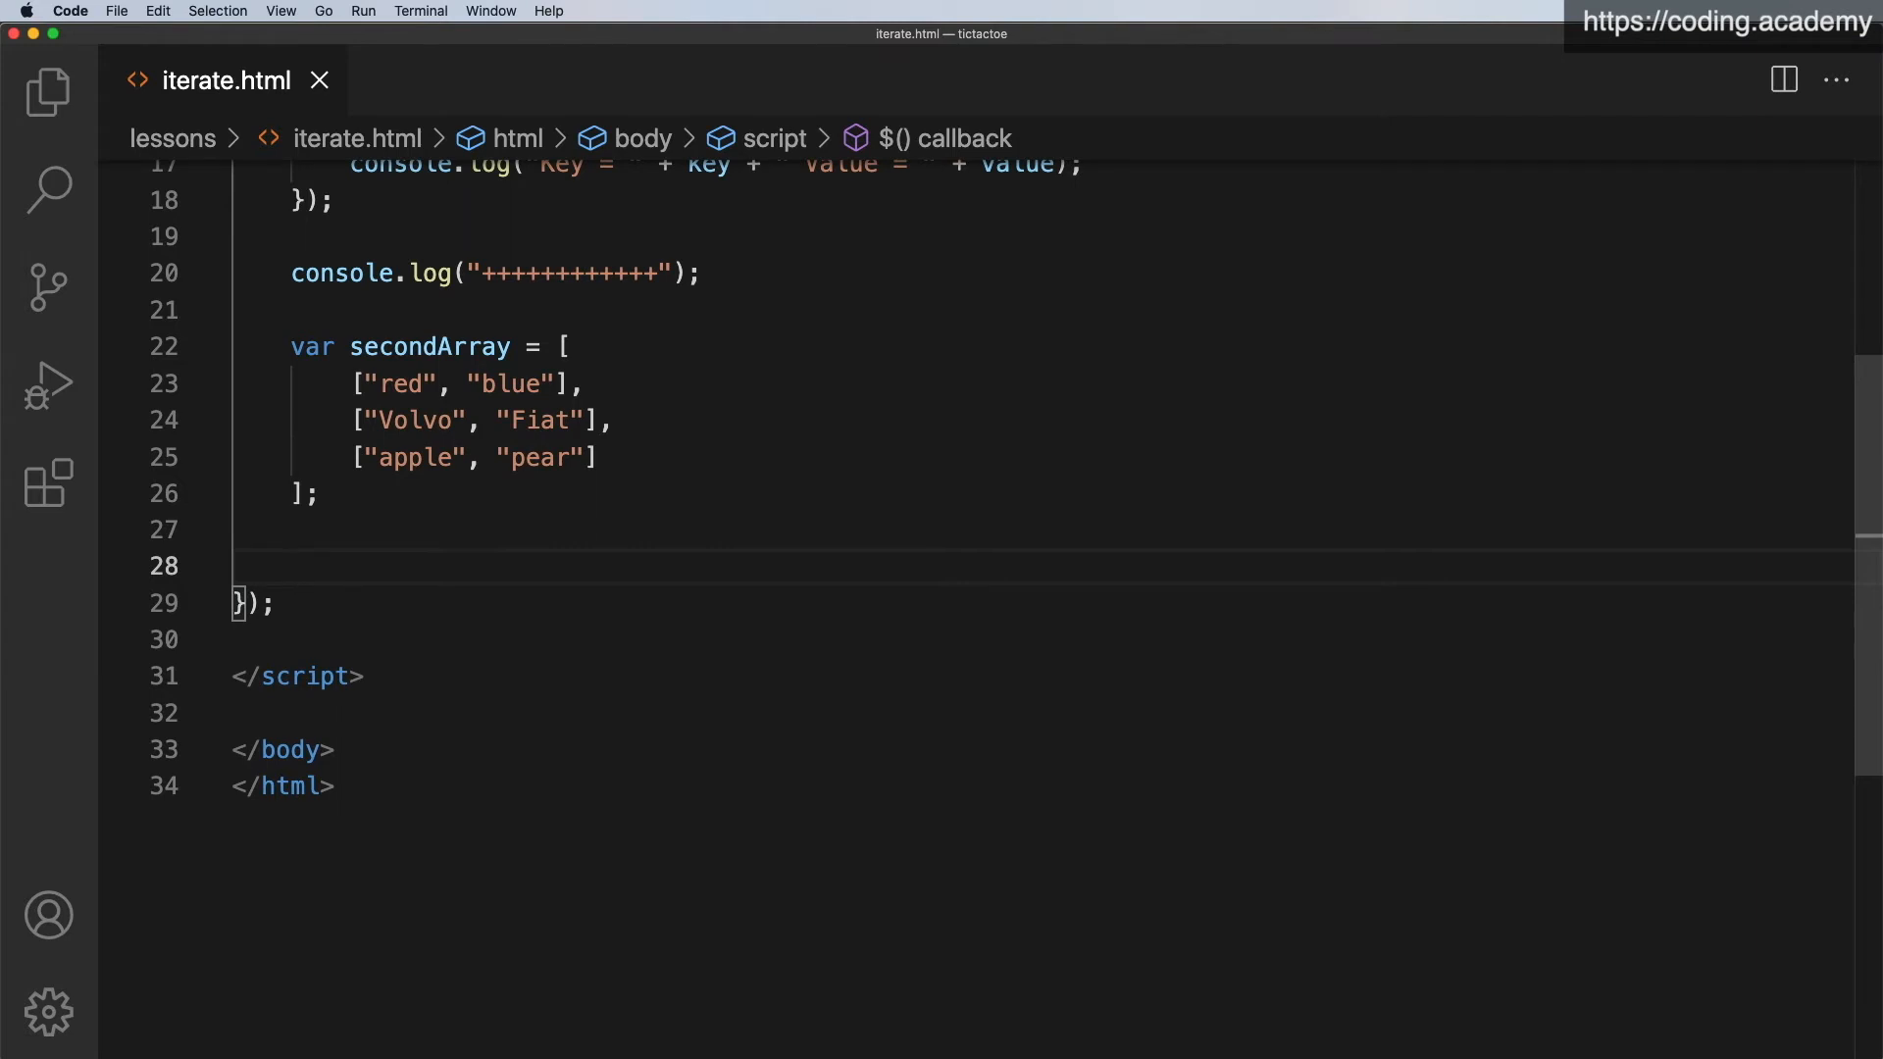
text($.each)
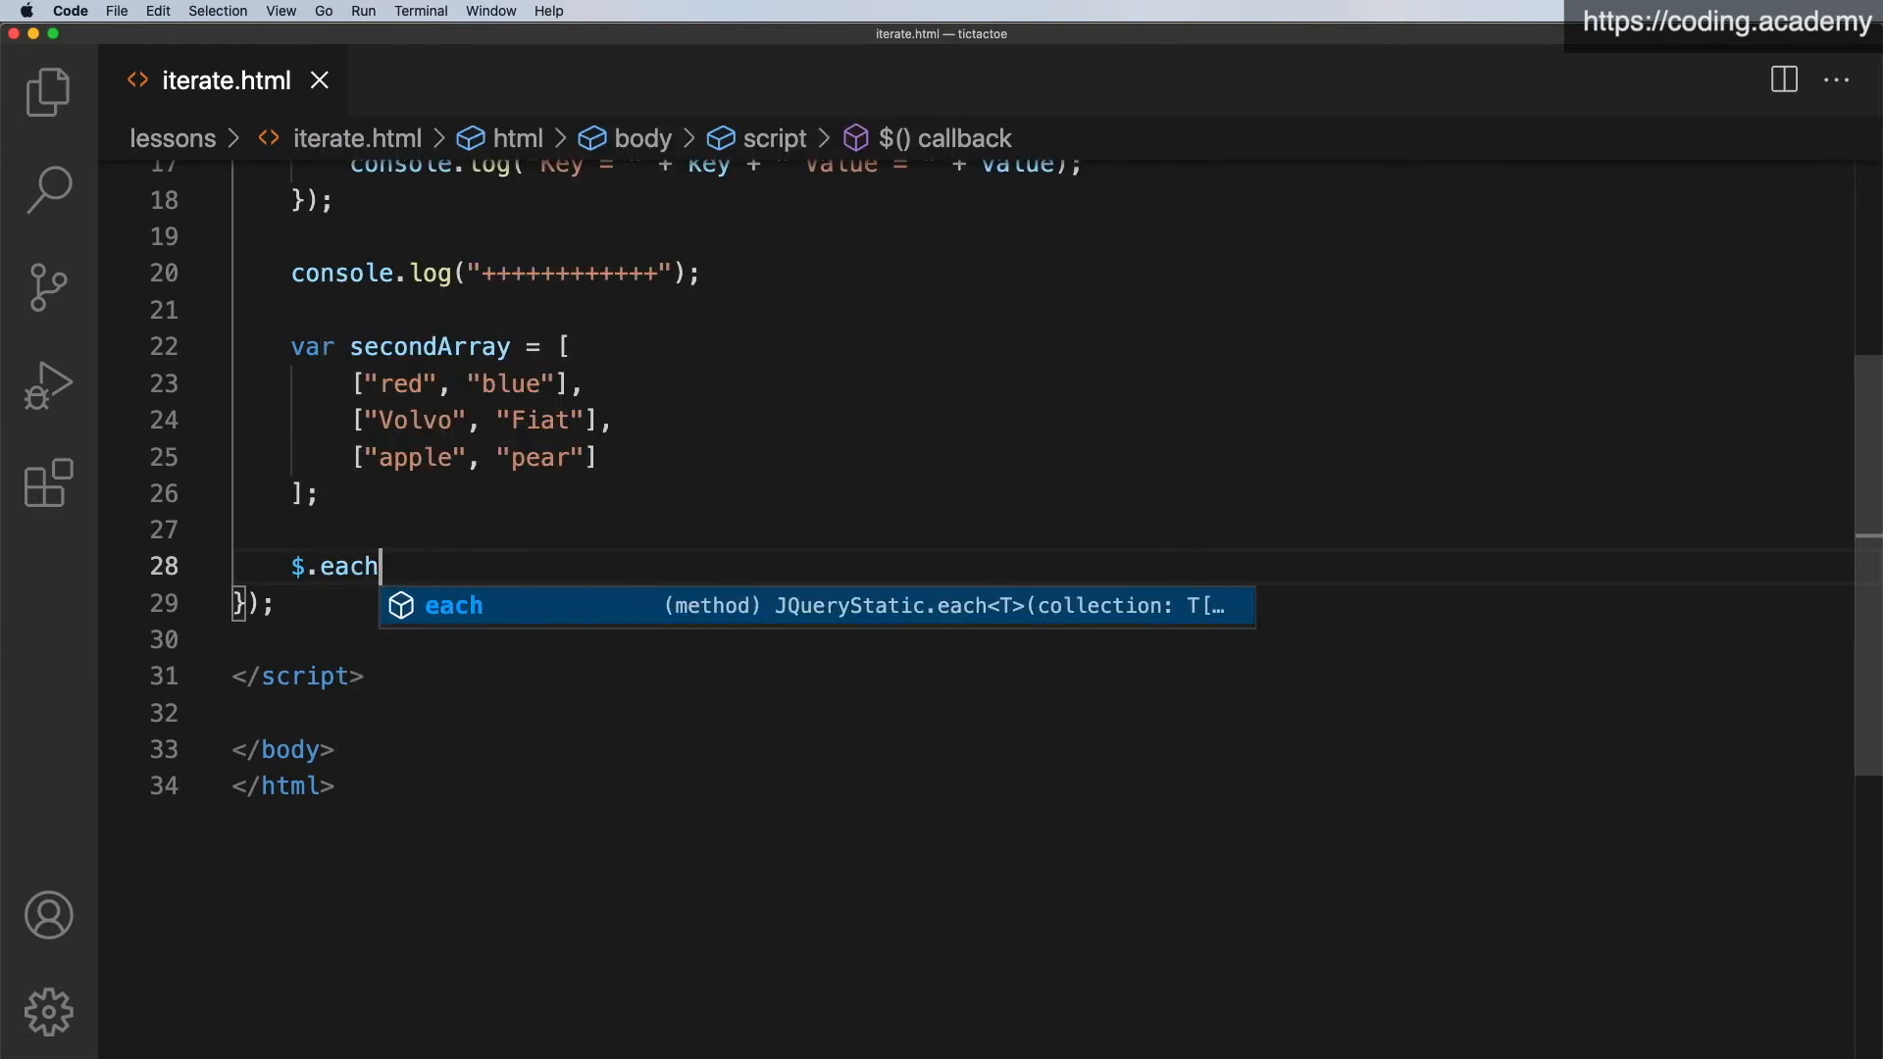
text(();)
Write $.each(secondArray, function(){ }); with the callback braces split onto separate lines.
key(Left)
key(Left)
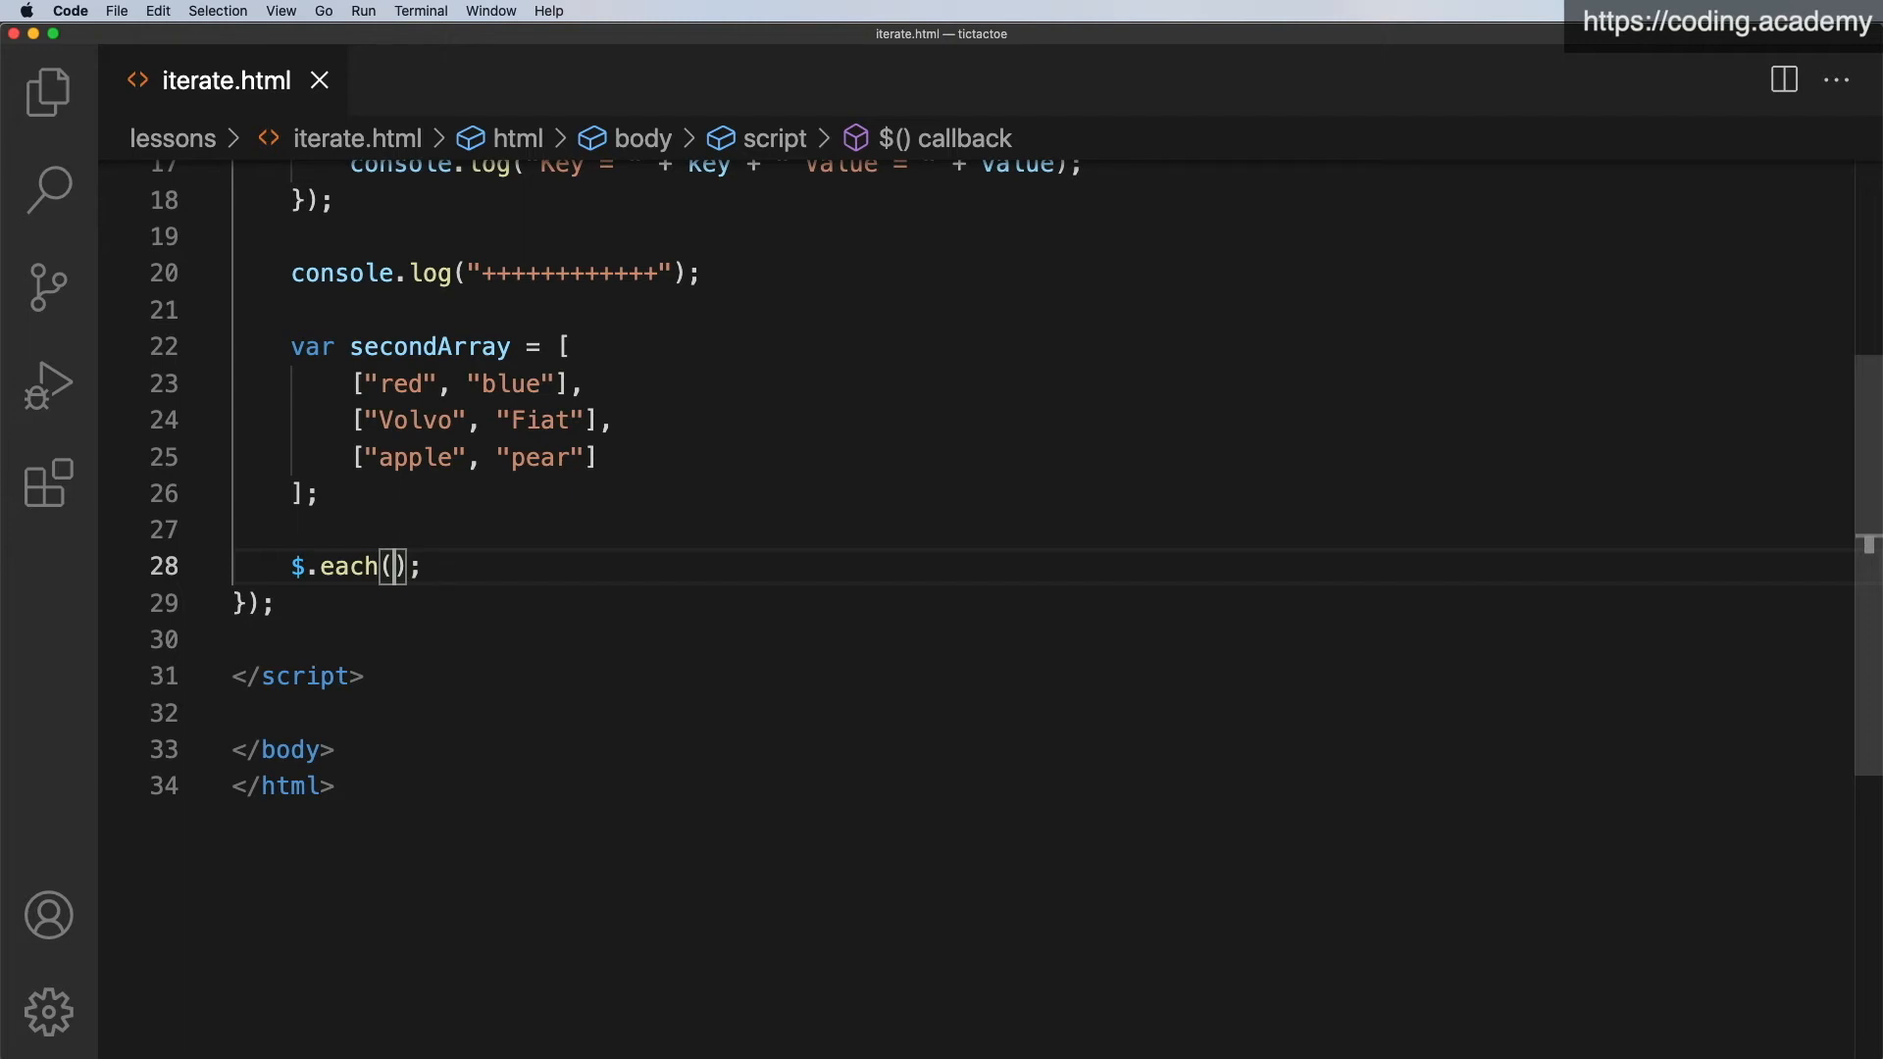
text(se)
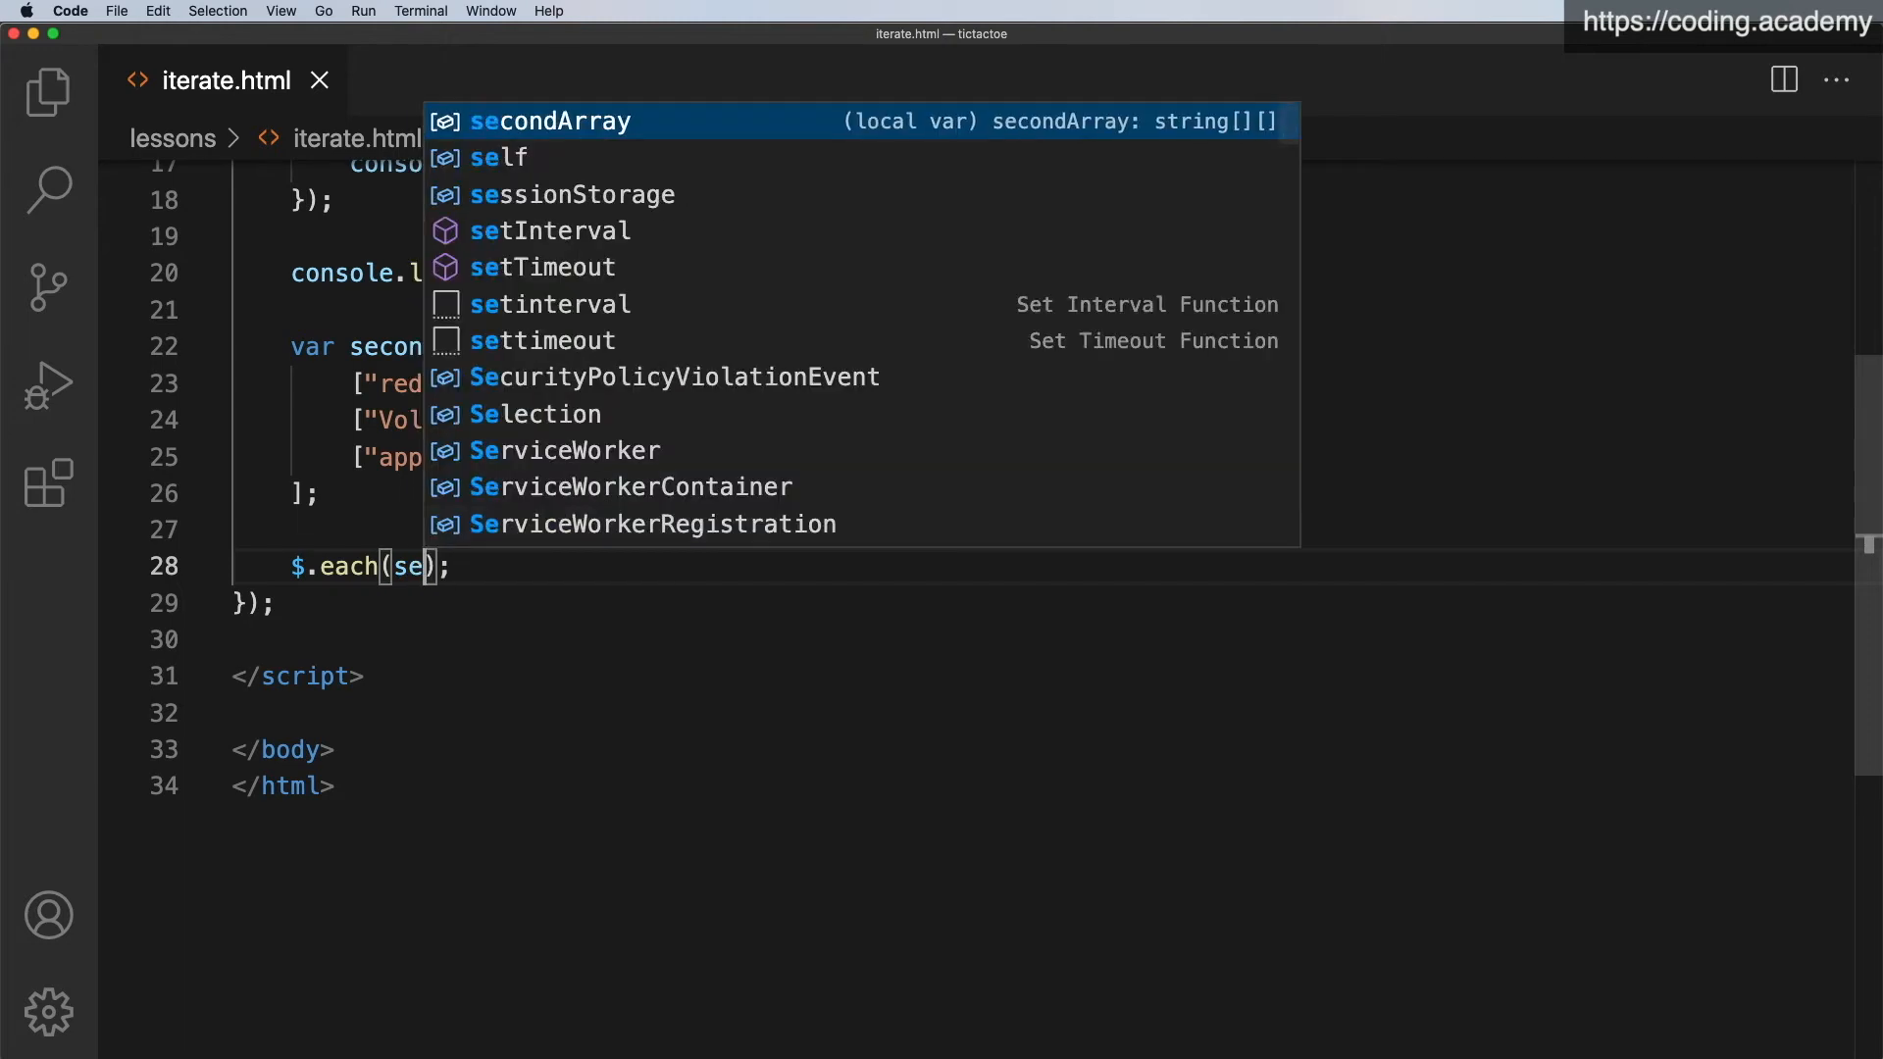
text(con)
key(Tab)
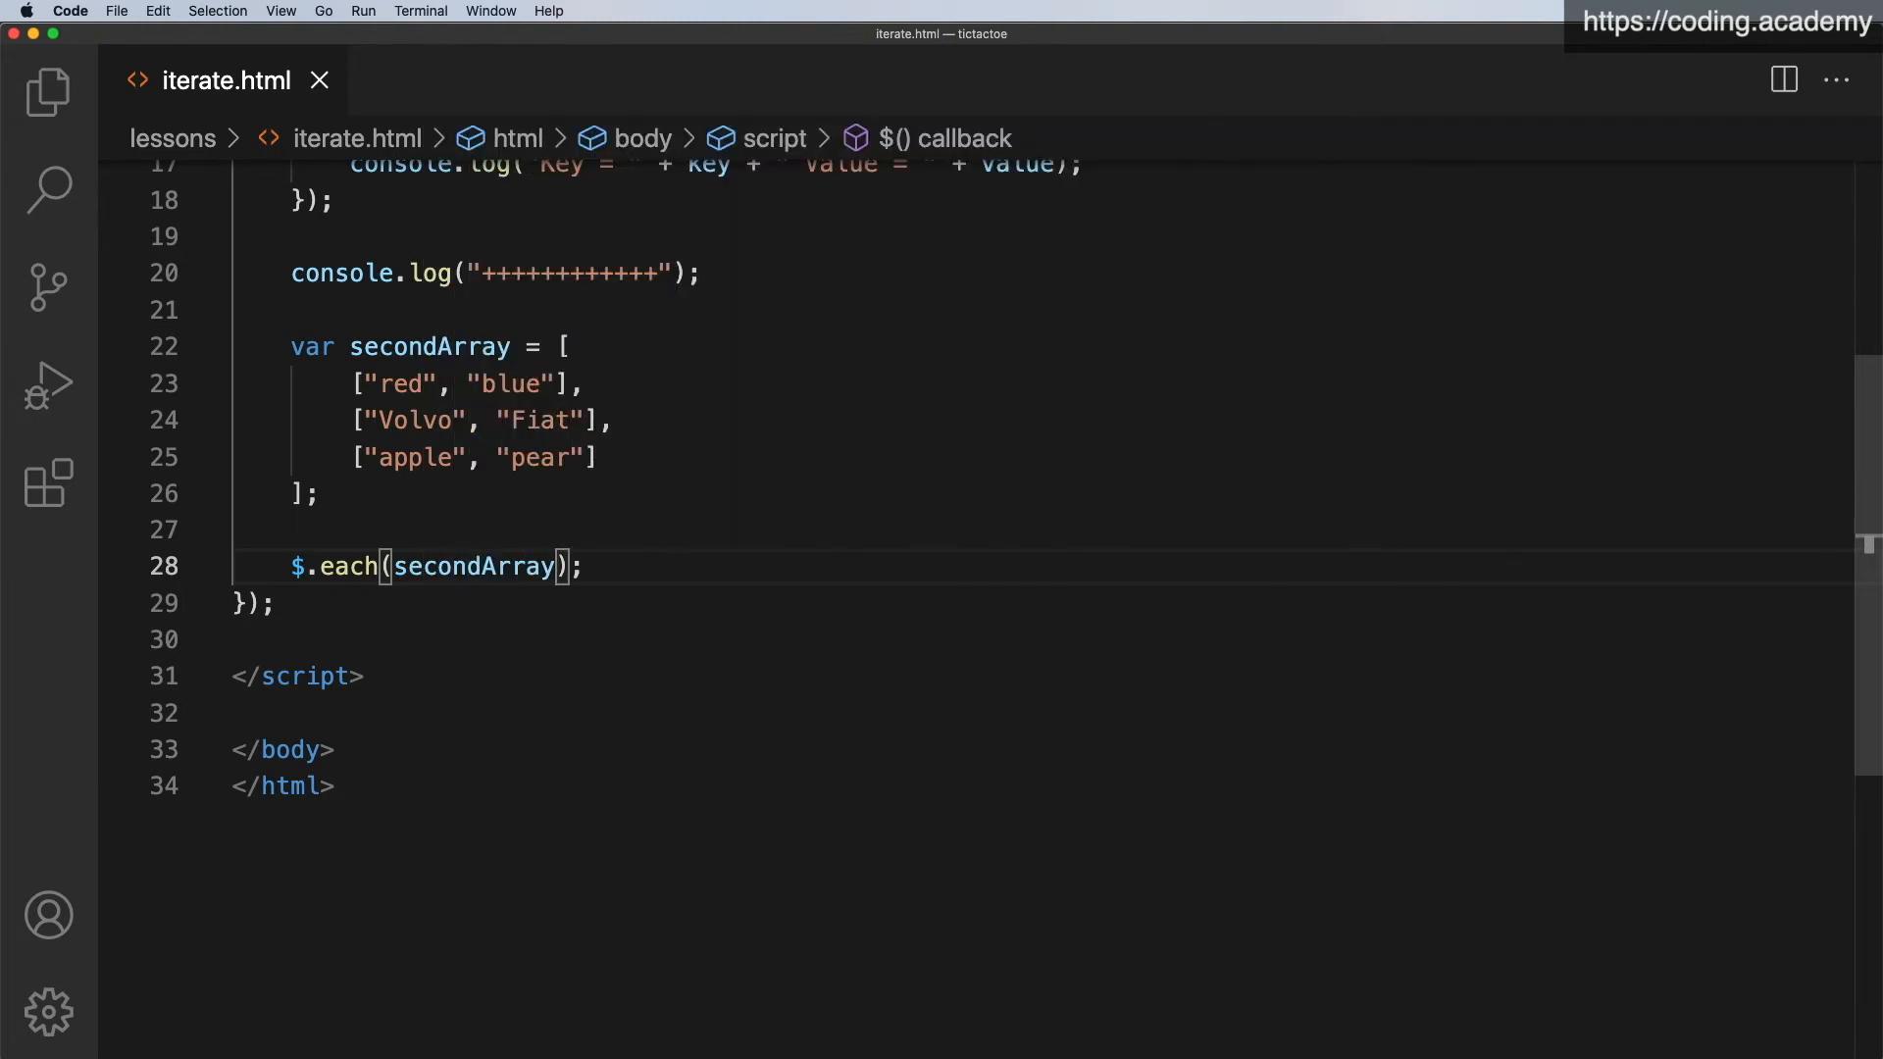
text(, function)
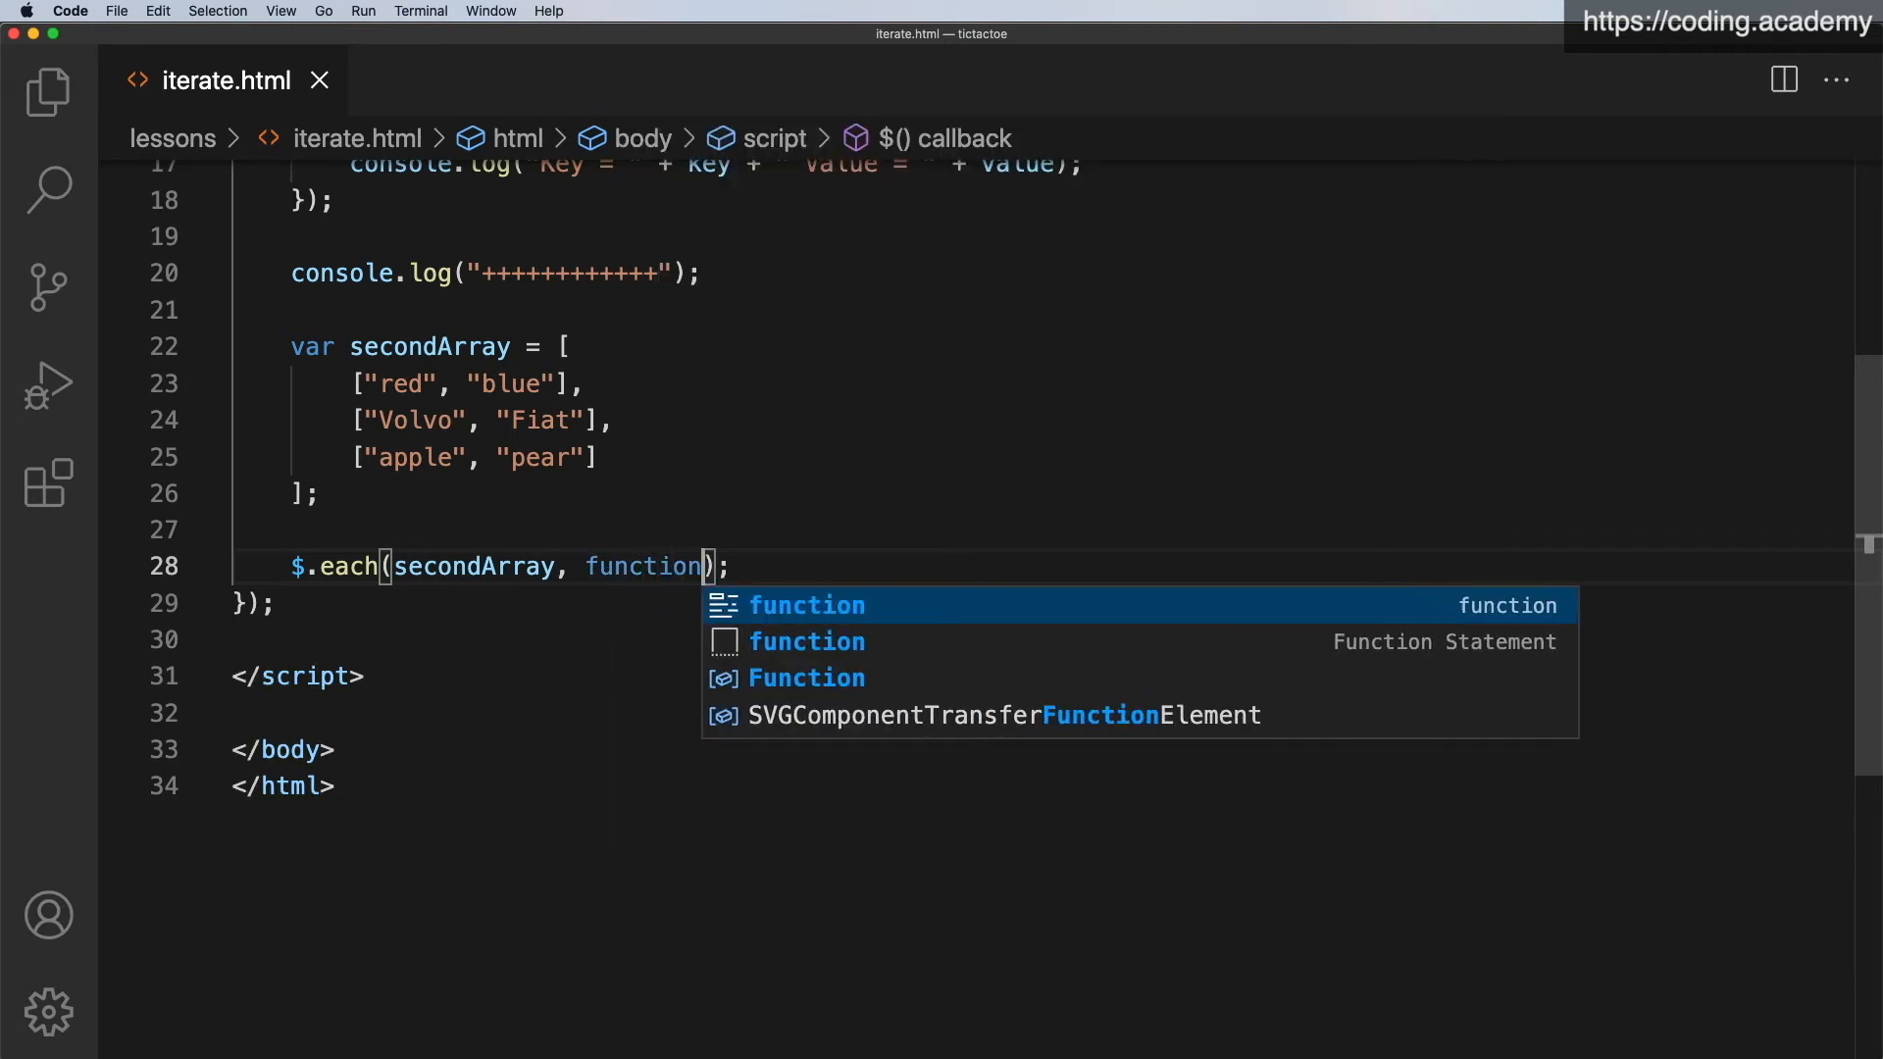
text(())
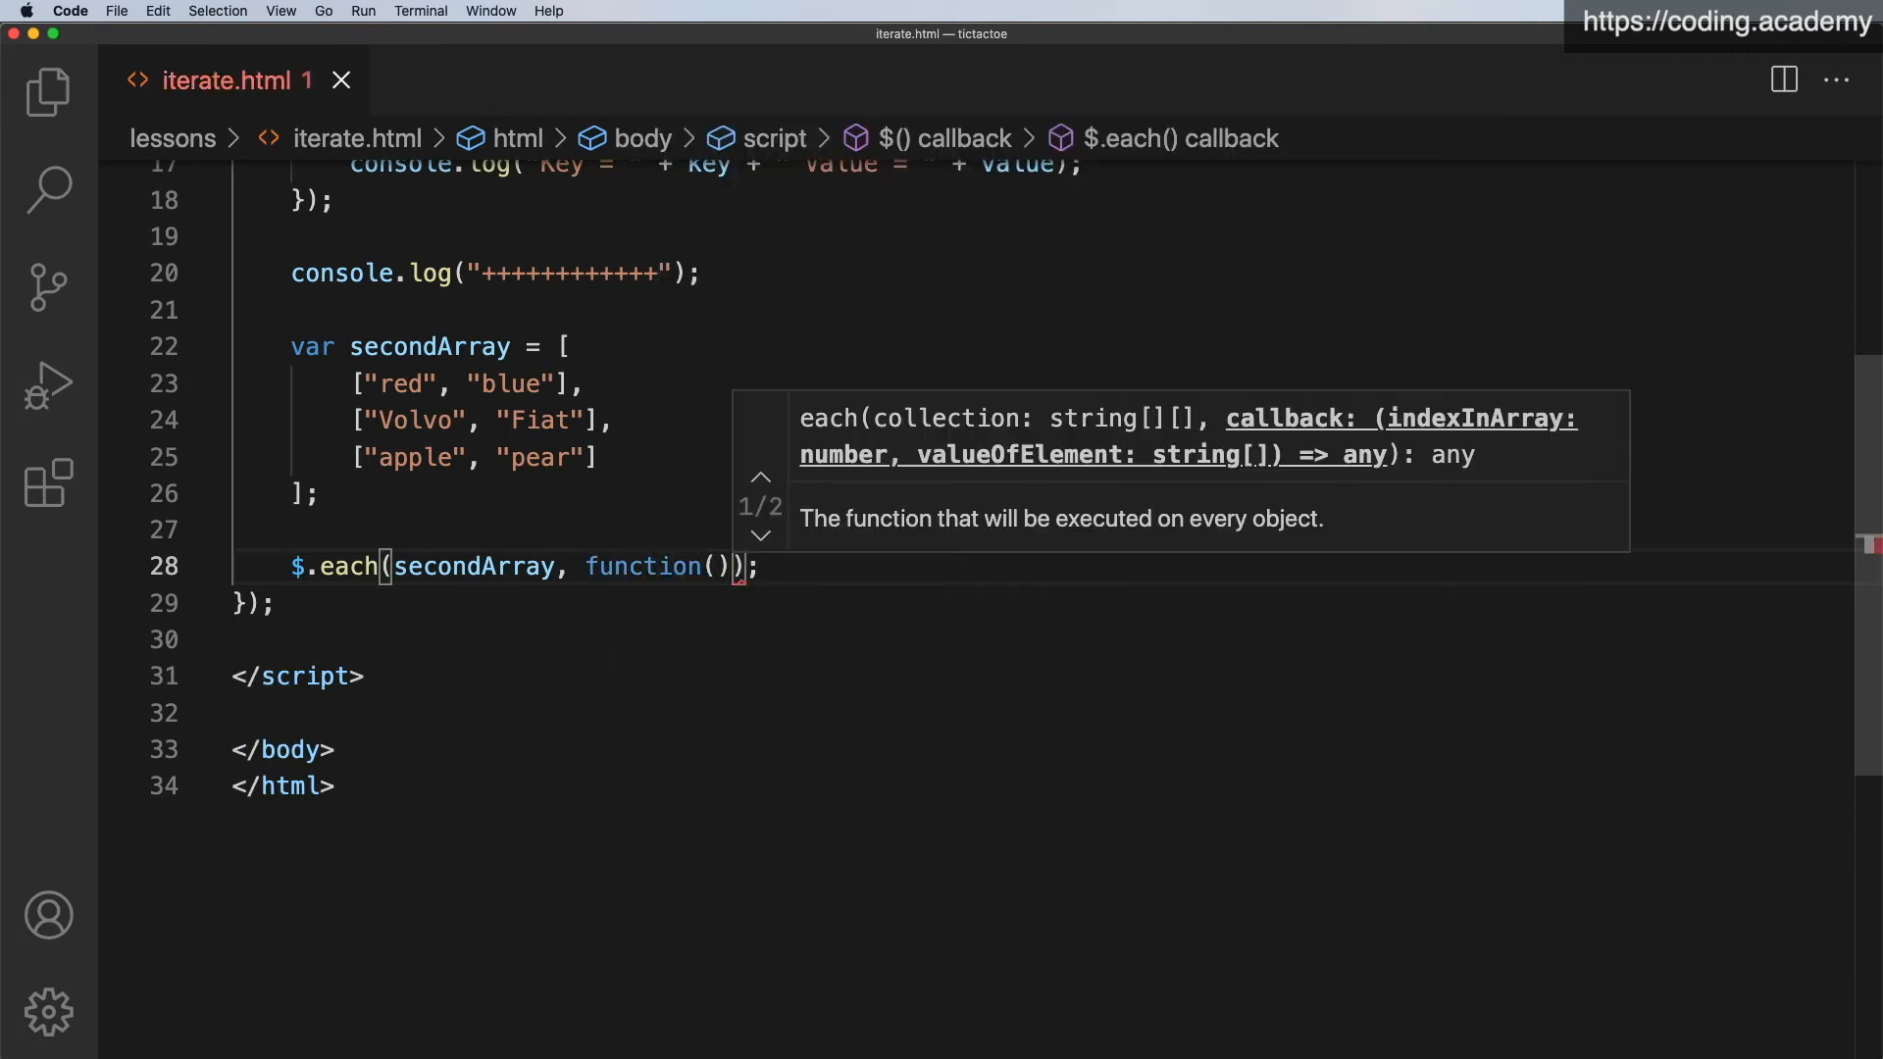
text({})
key(Left)
key(Return)
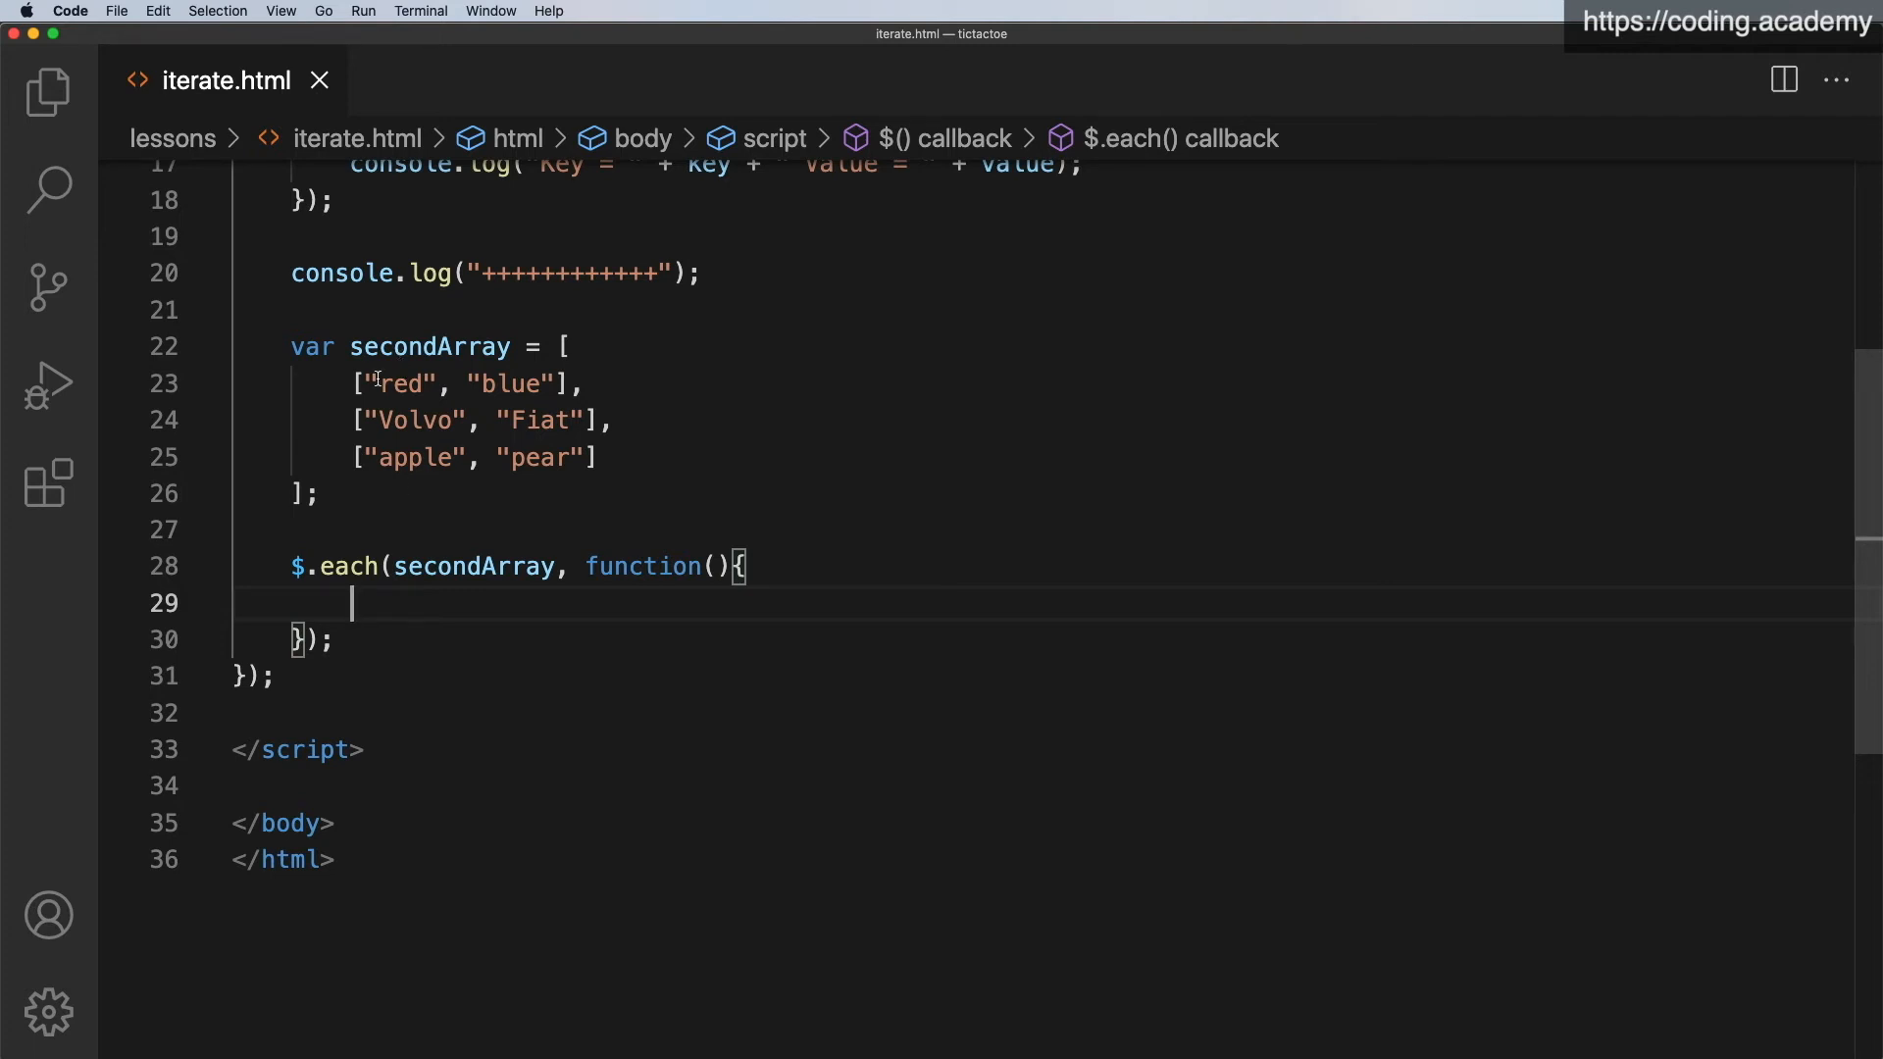
drag(353, 385, 598, 385)
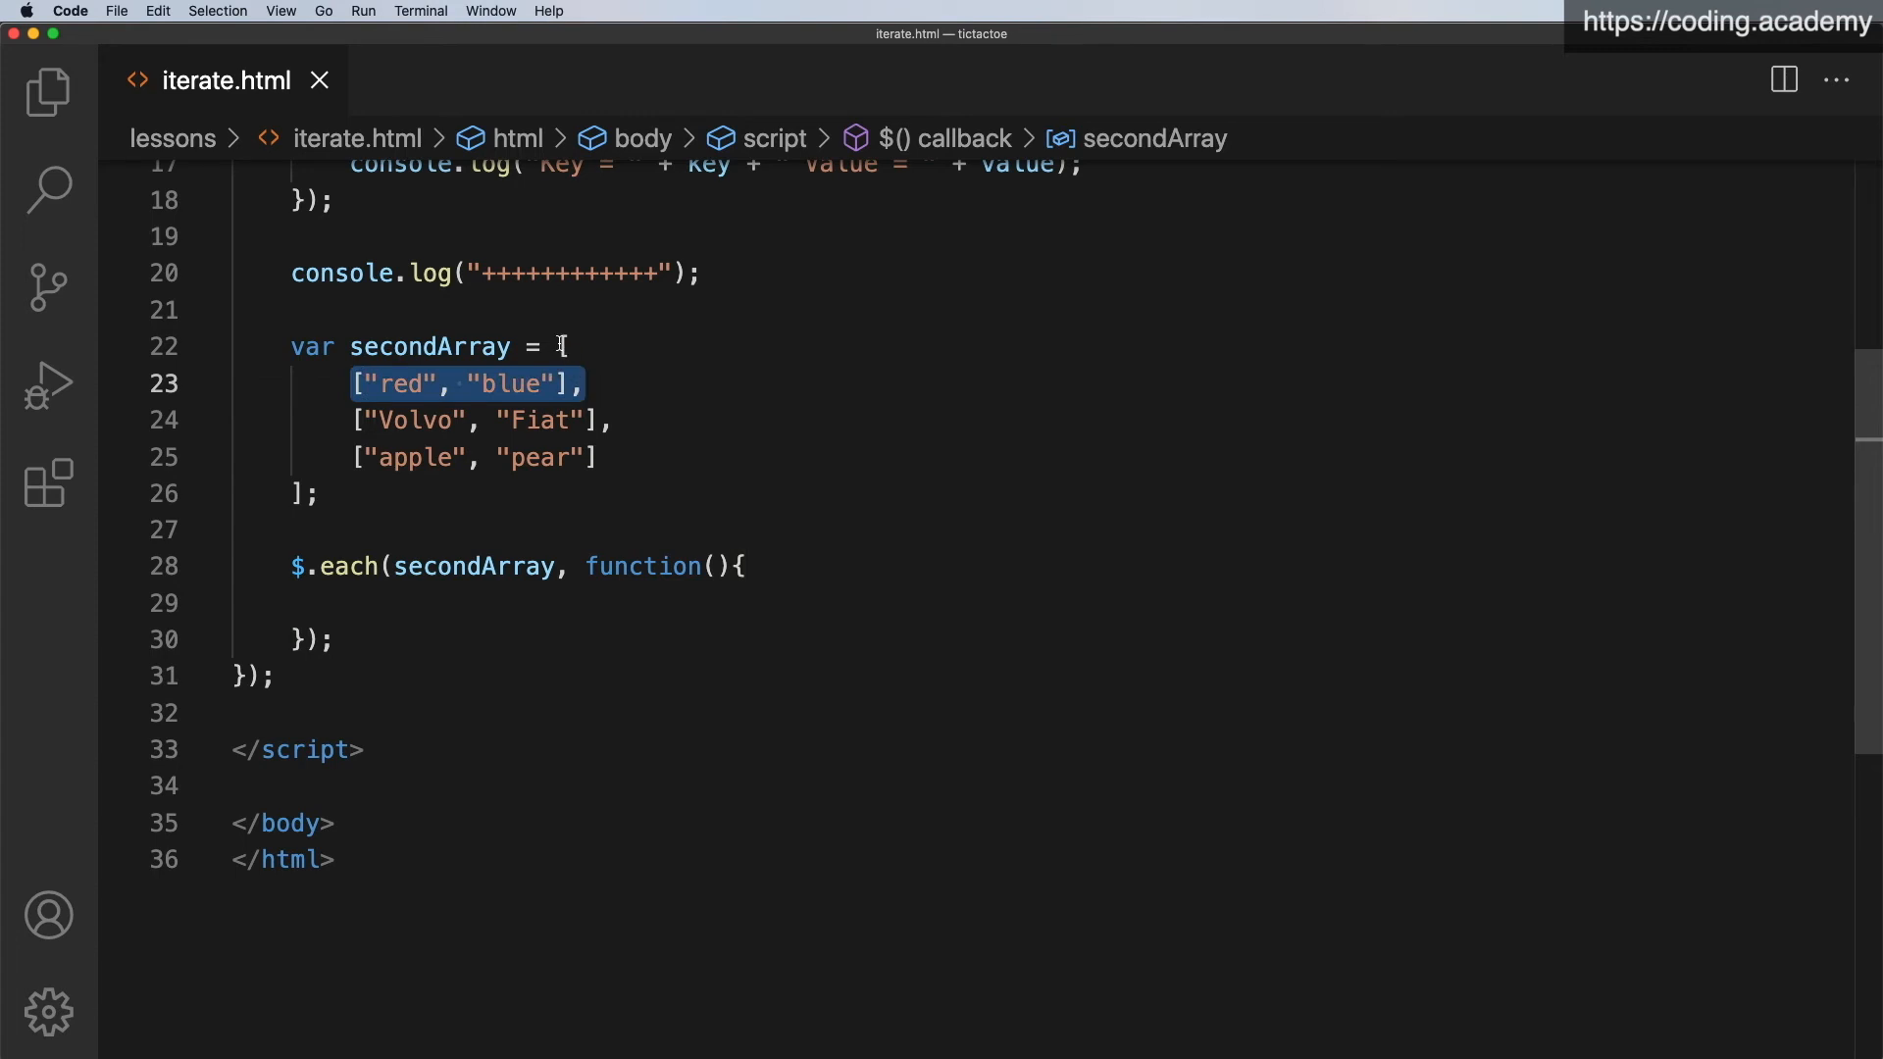
drag(561, 345, 597, 484)
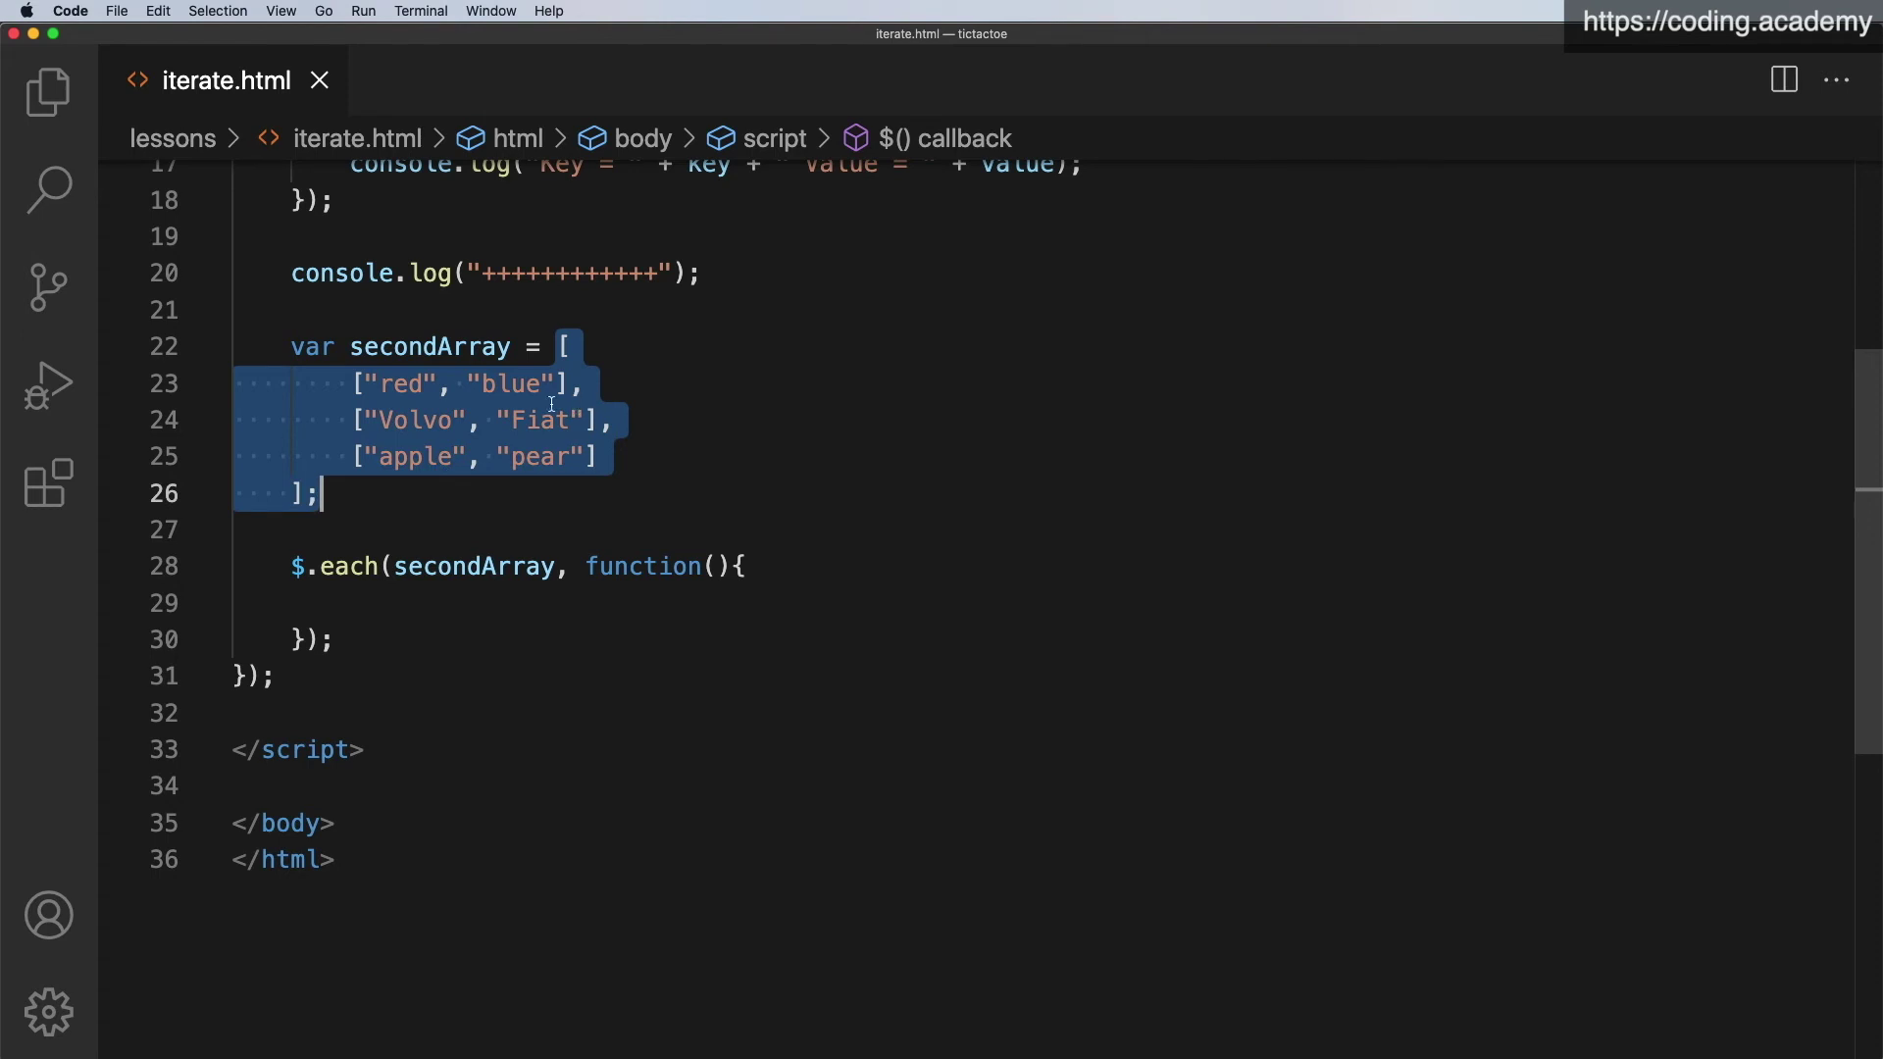
click(350, 383)
drag(348, 385, 596, 389)
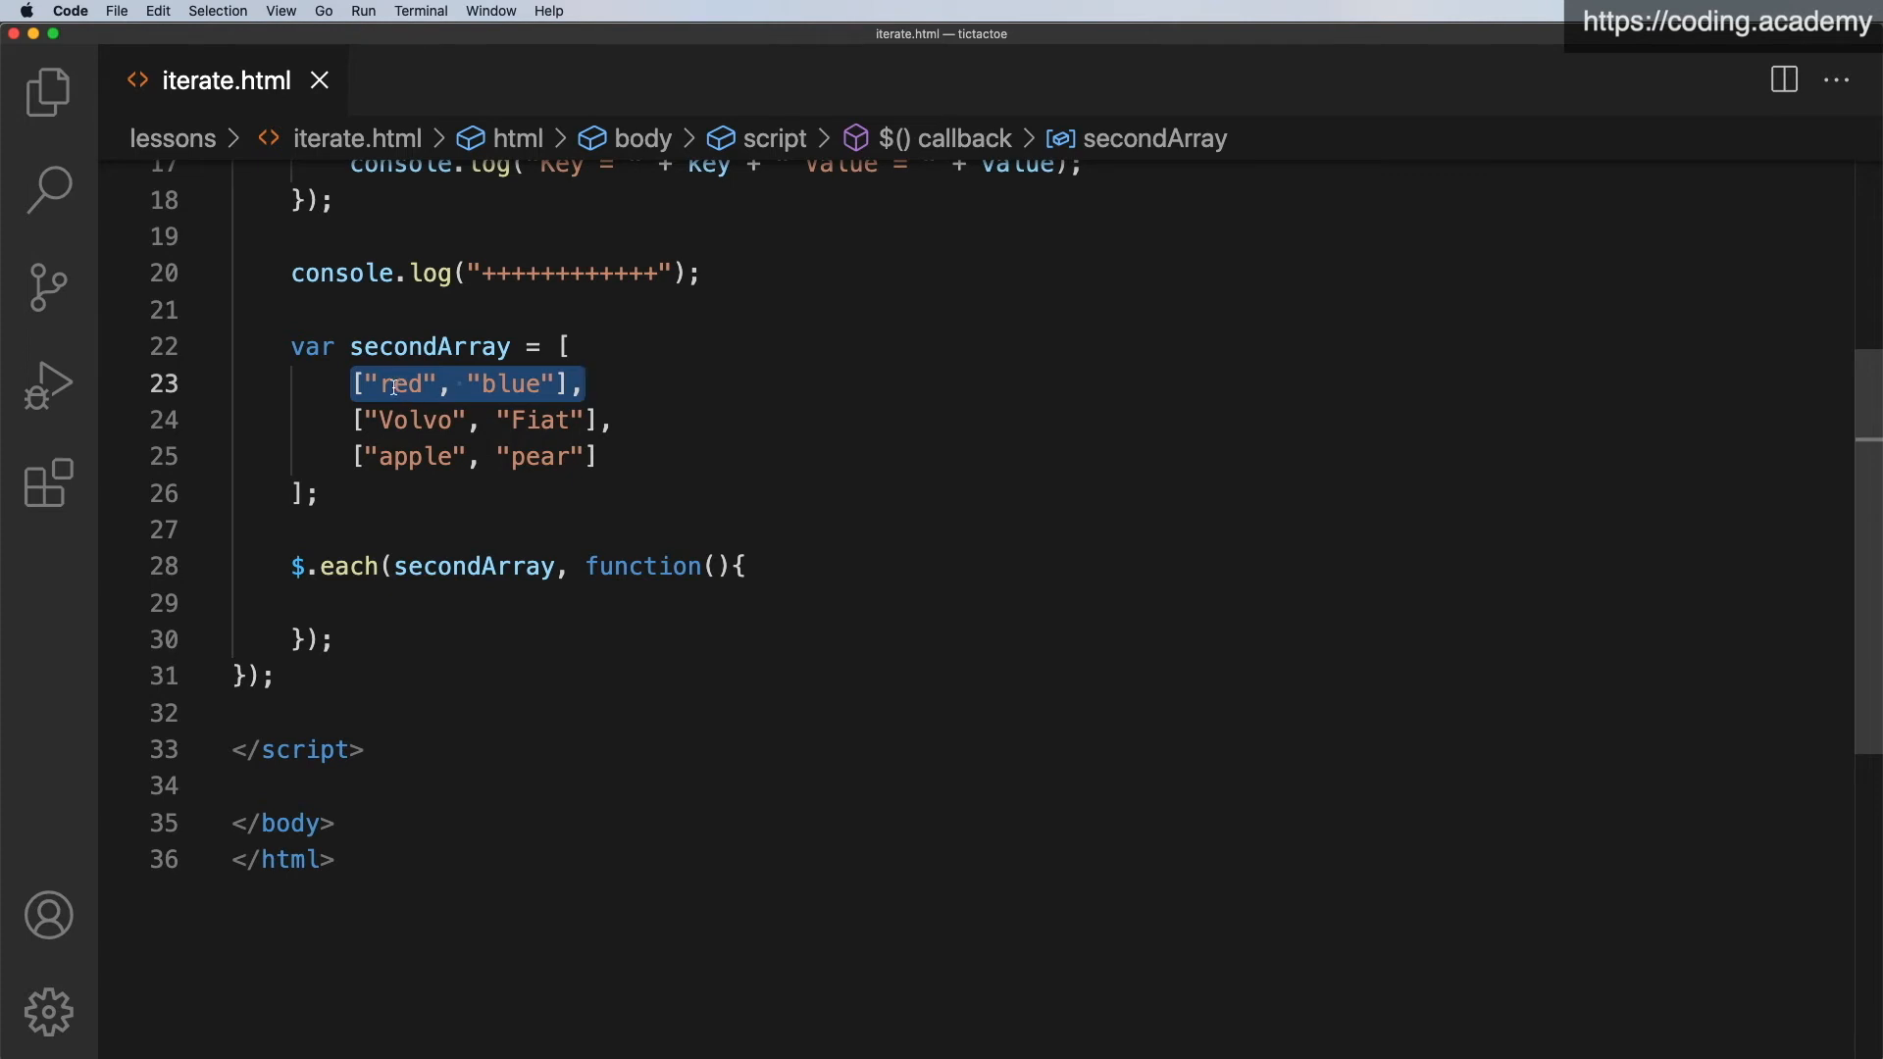
click(717, 567)
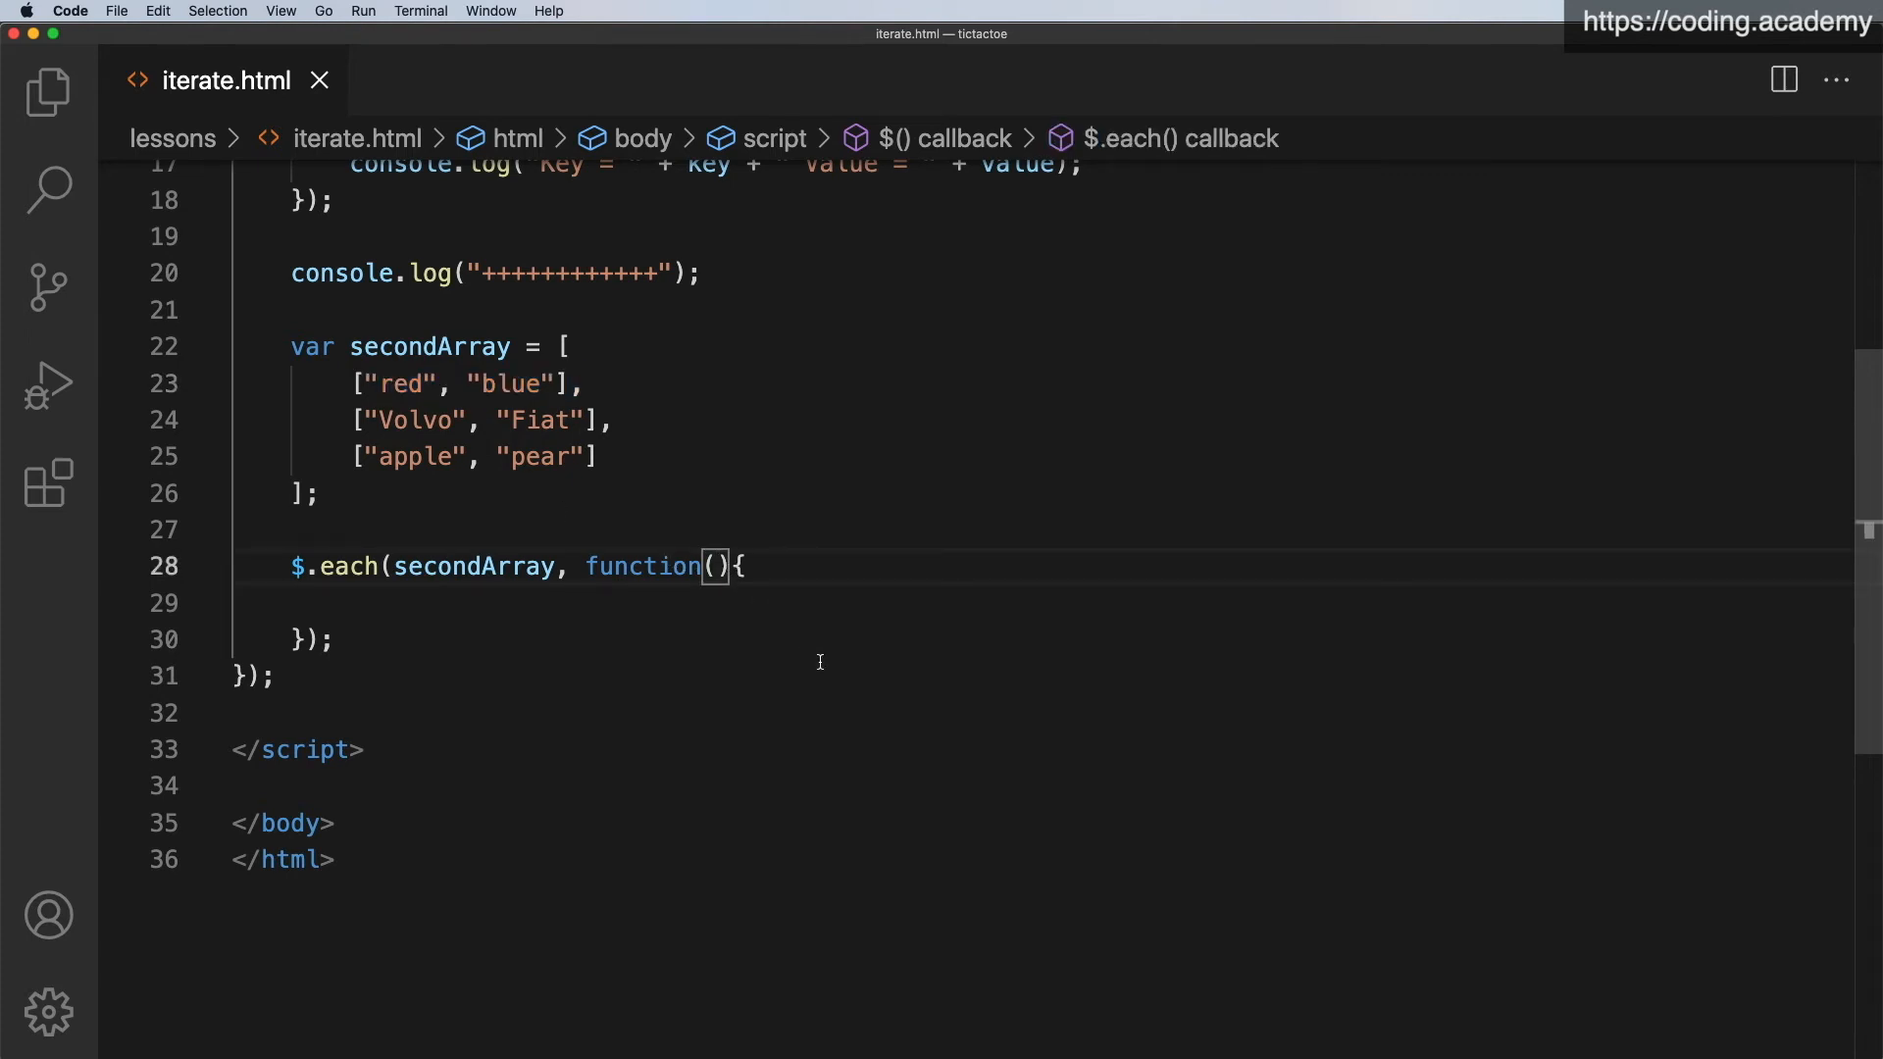
text(key, va)
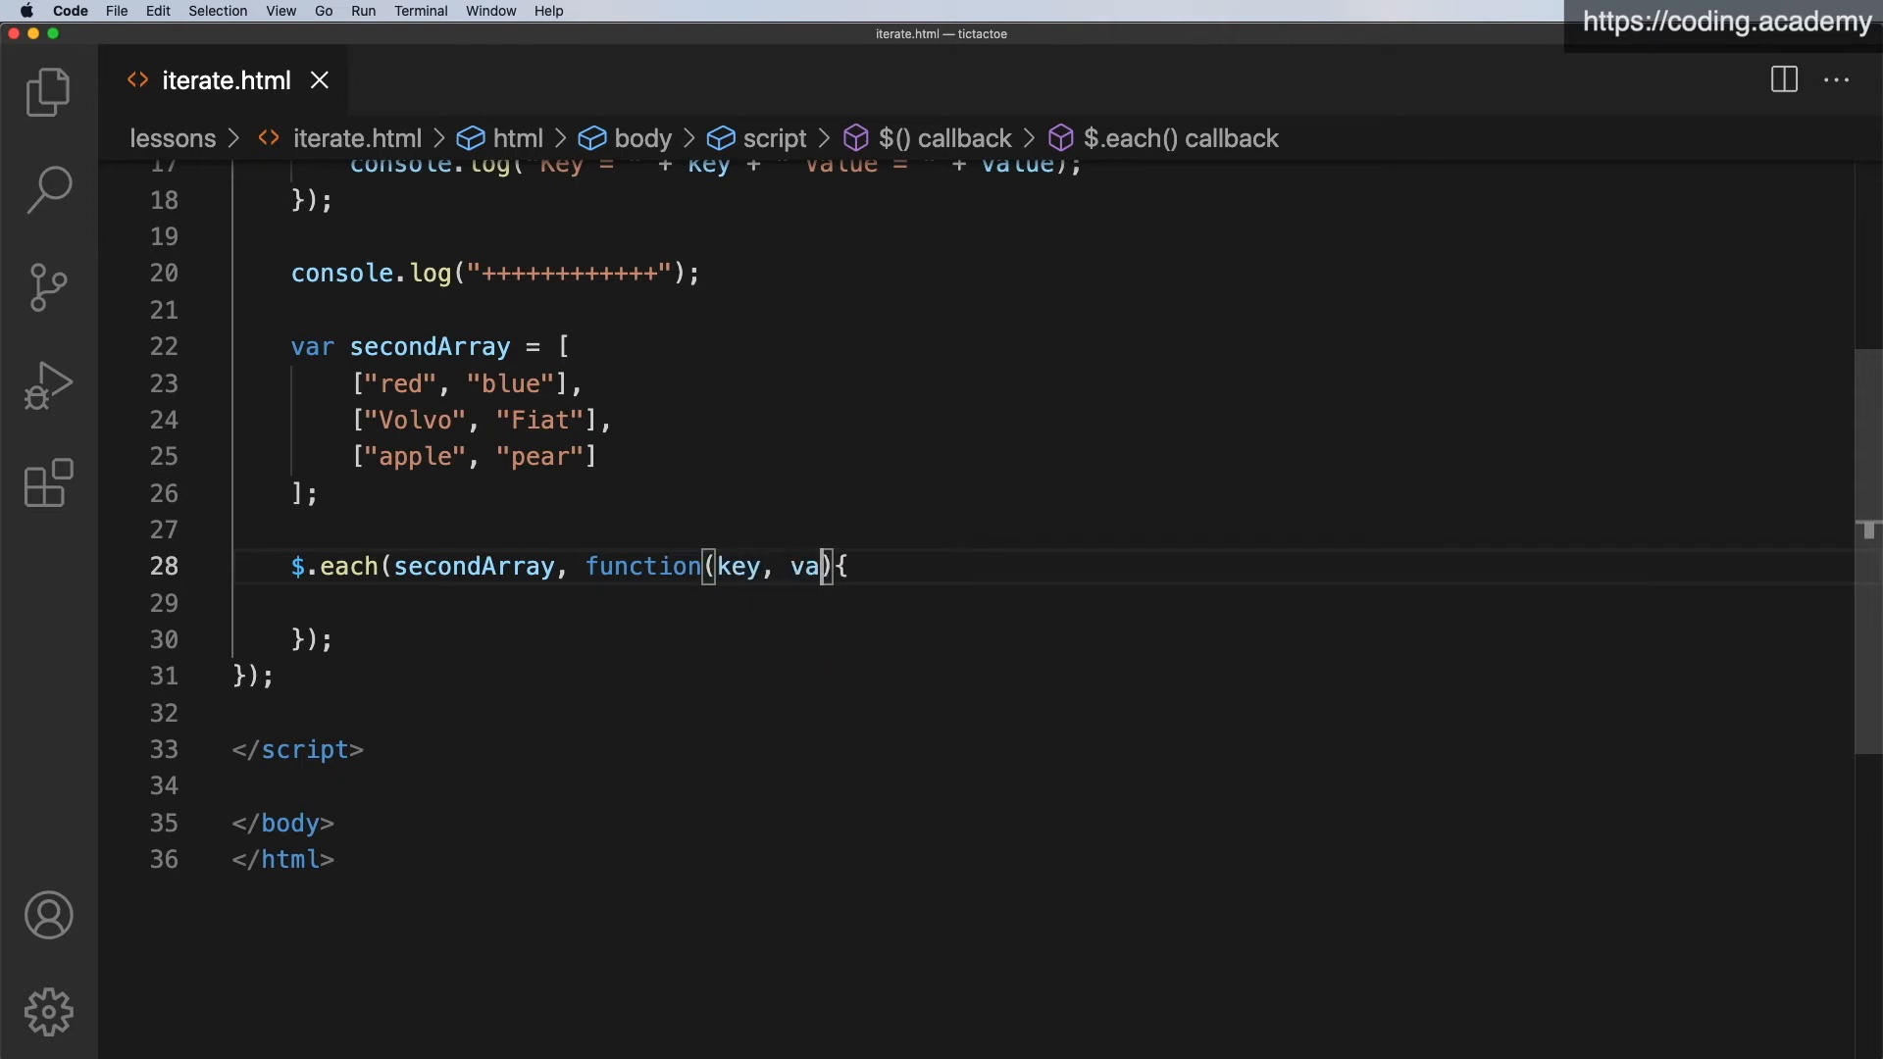
text(lue)
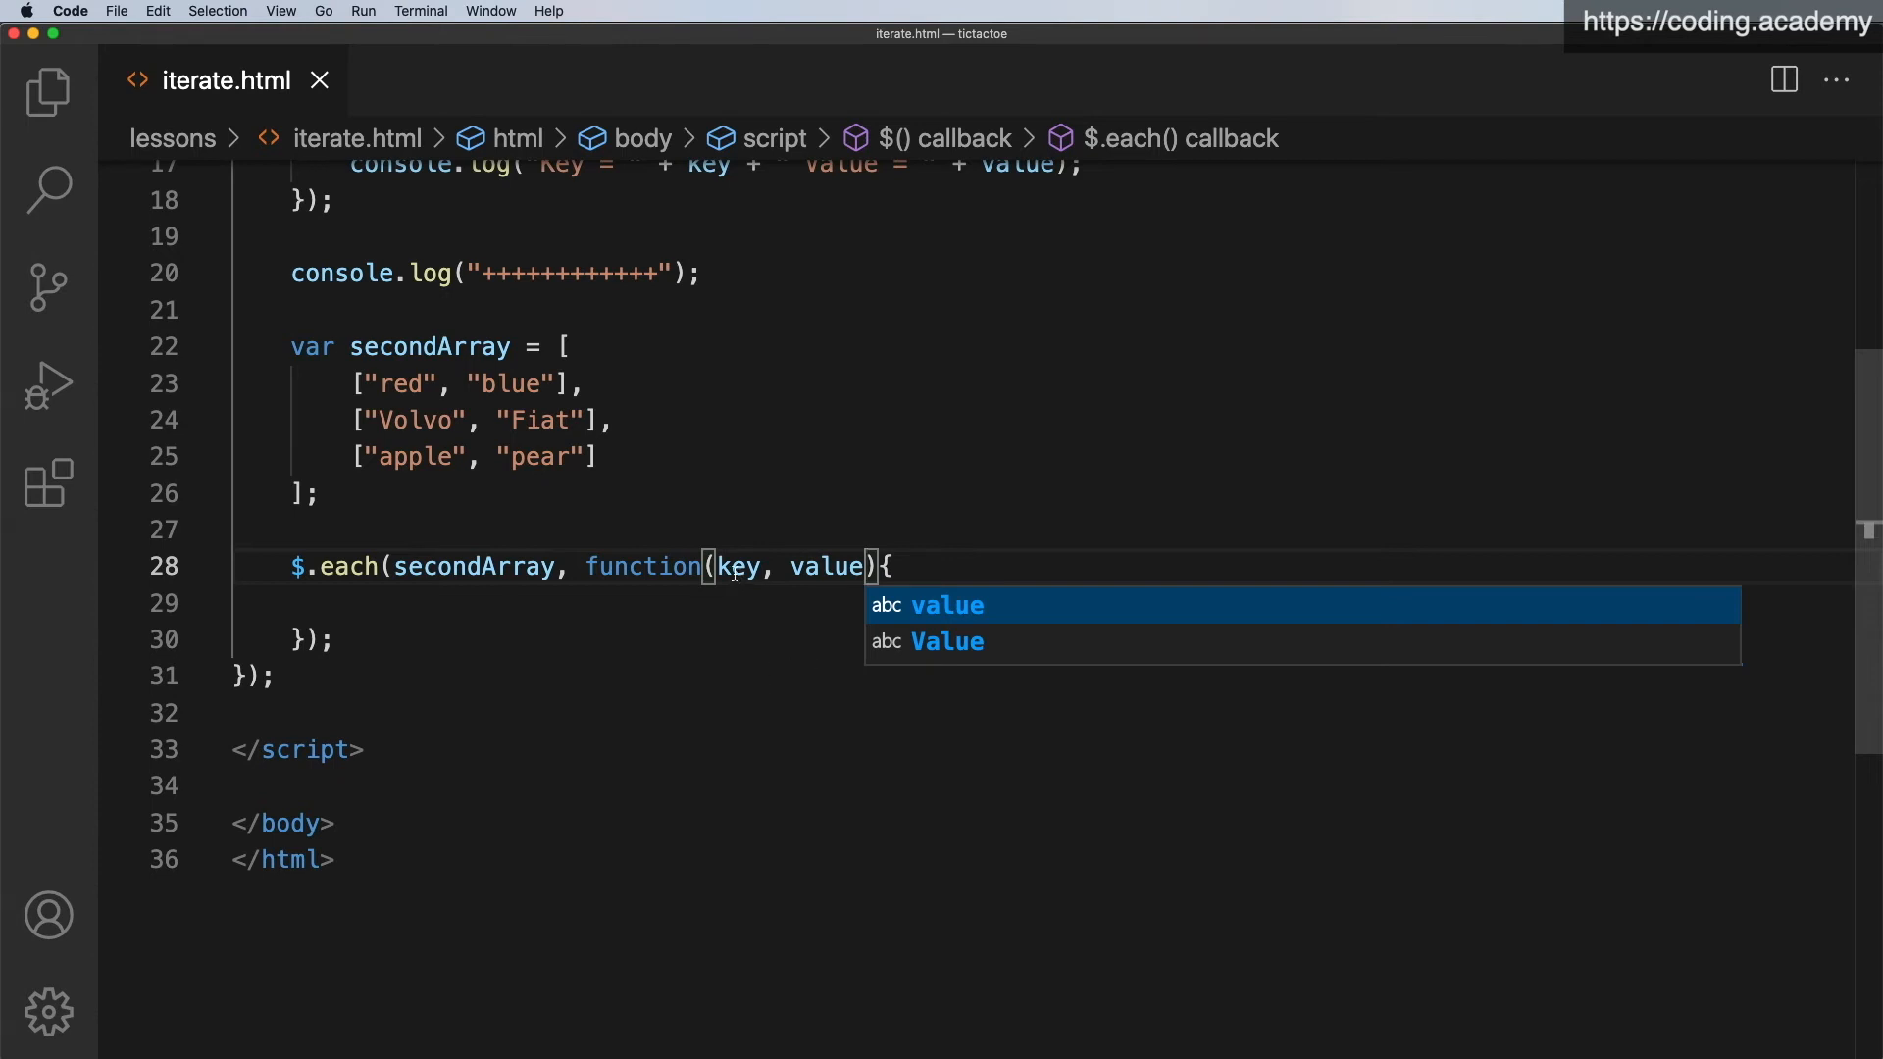
Rename the callback parameters key and value to set and results, then indent the empty body line.
drag(717, 565, 760, 566)
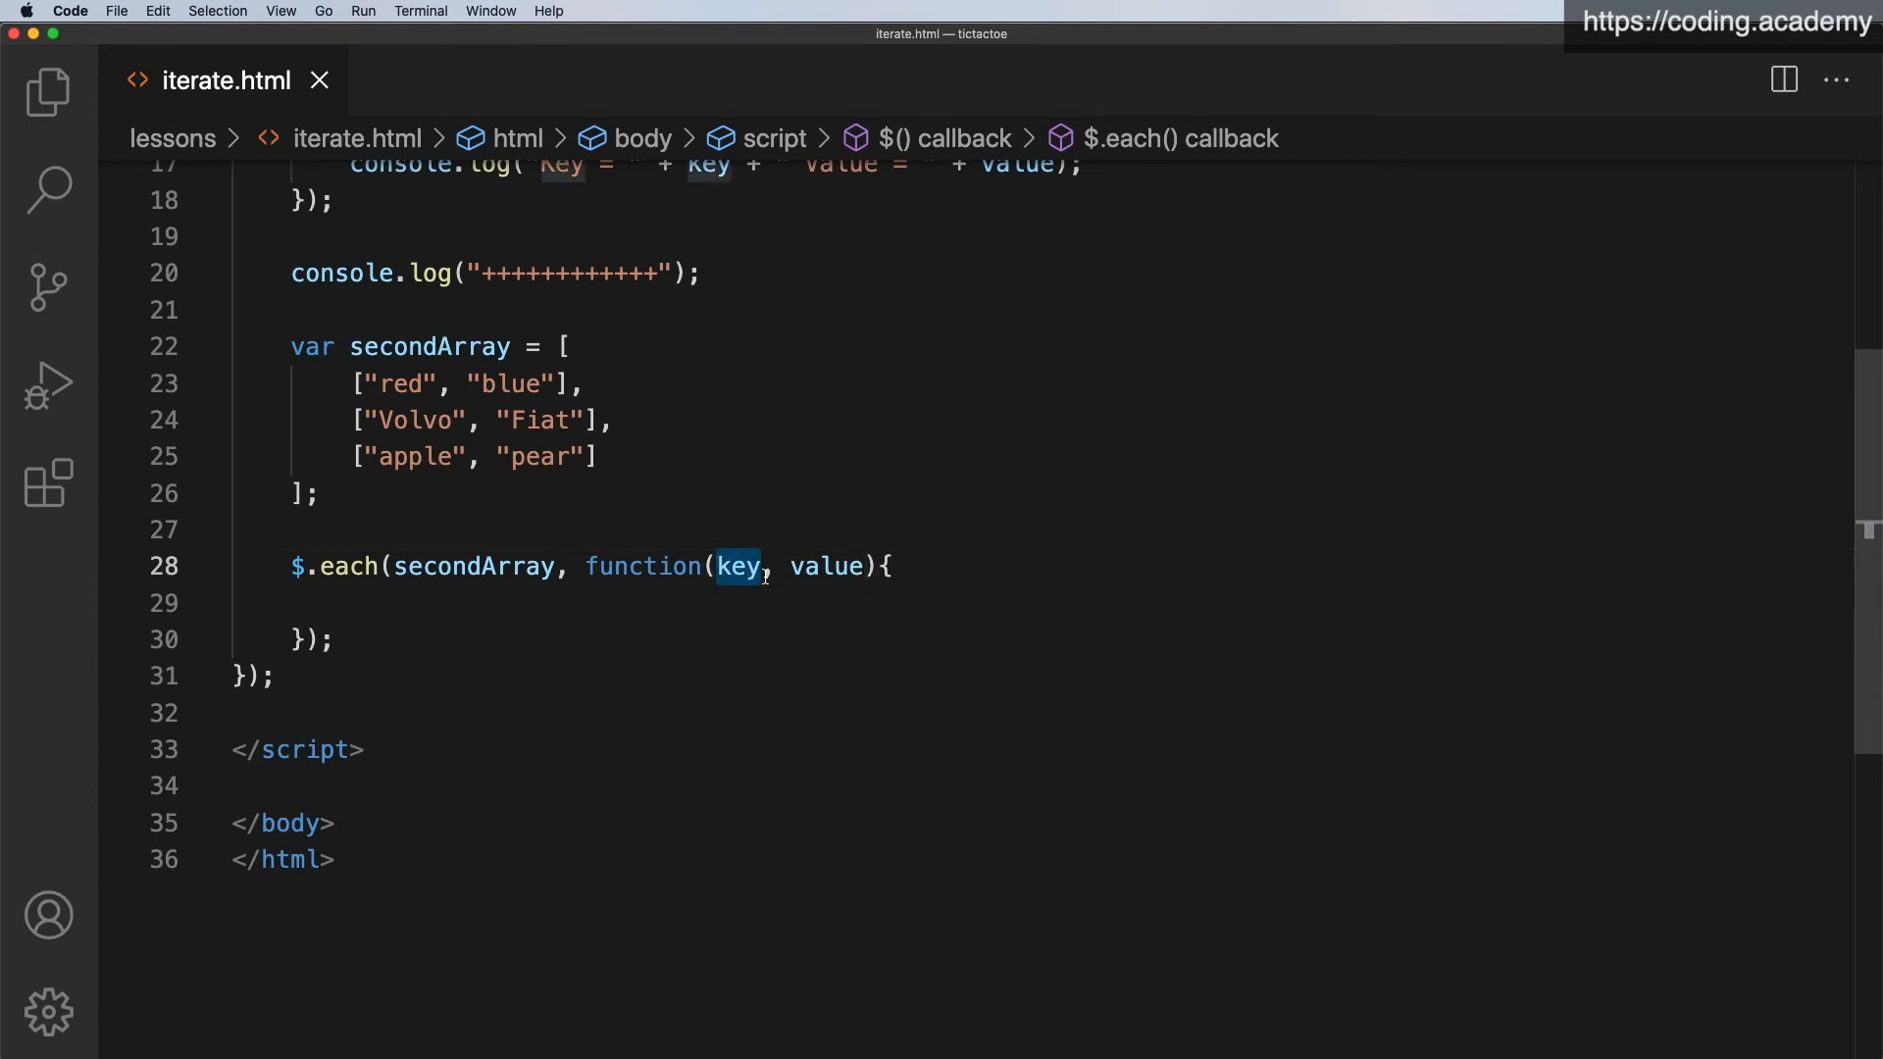
text(set)
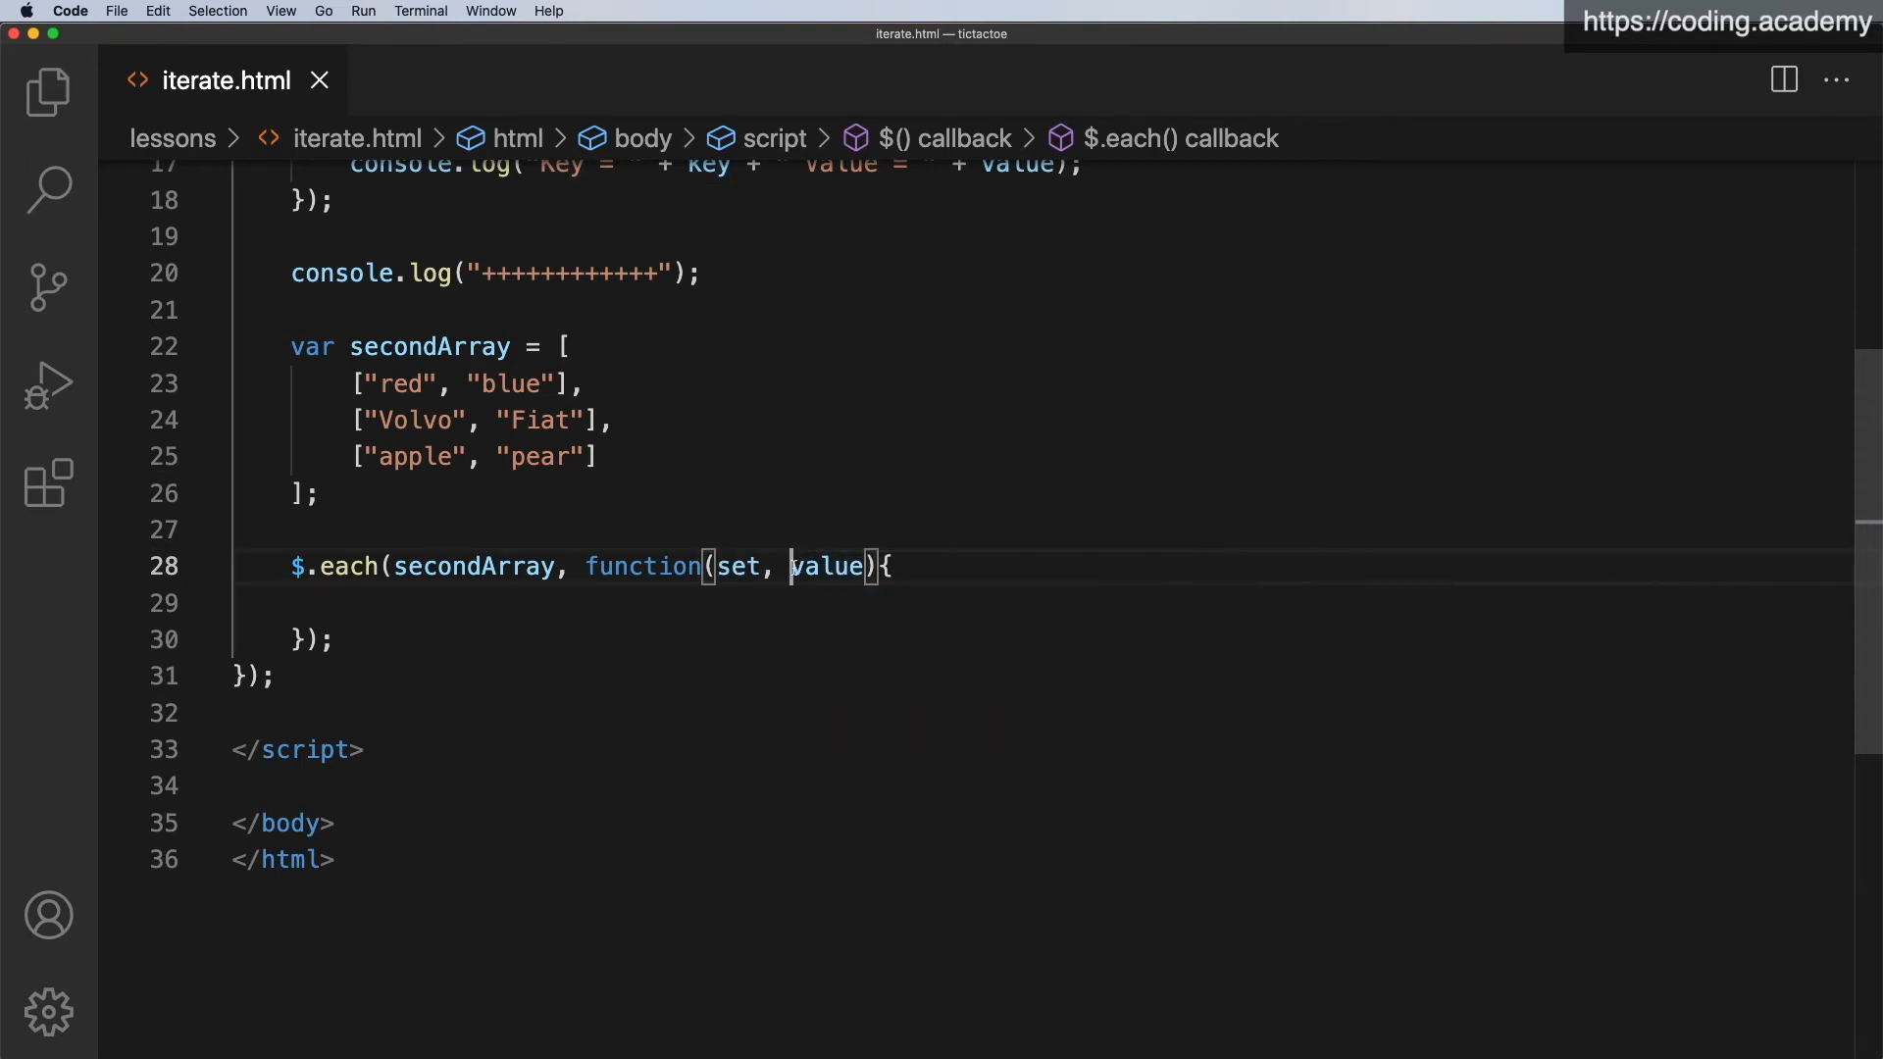
drag(792, 566, 866, 565)
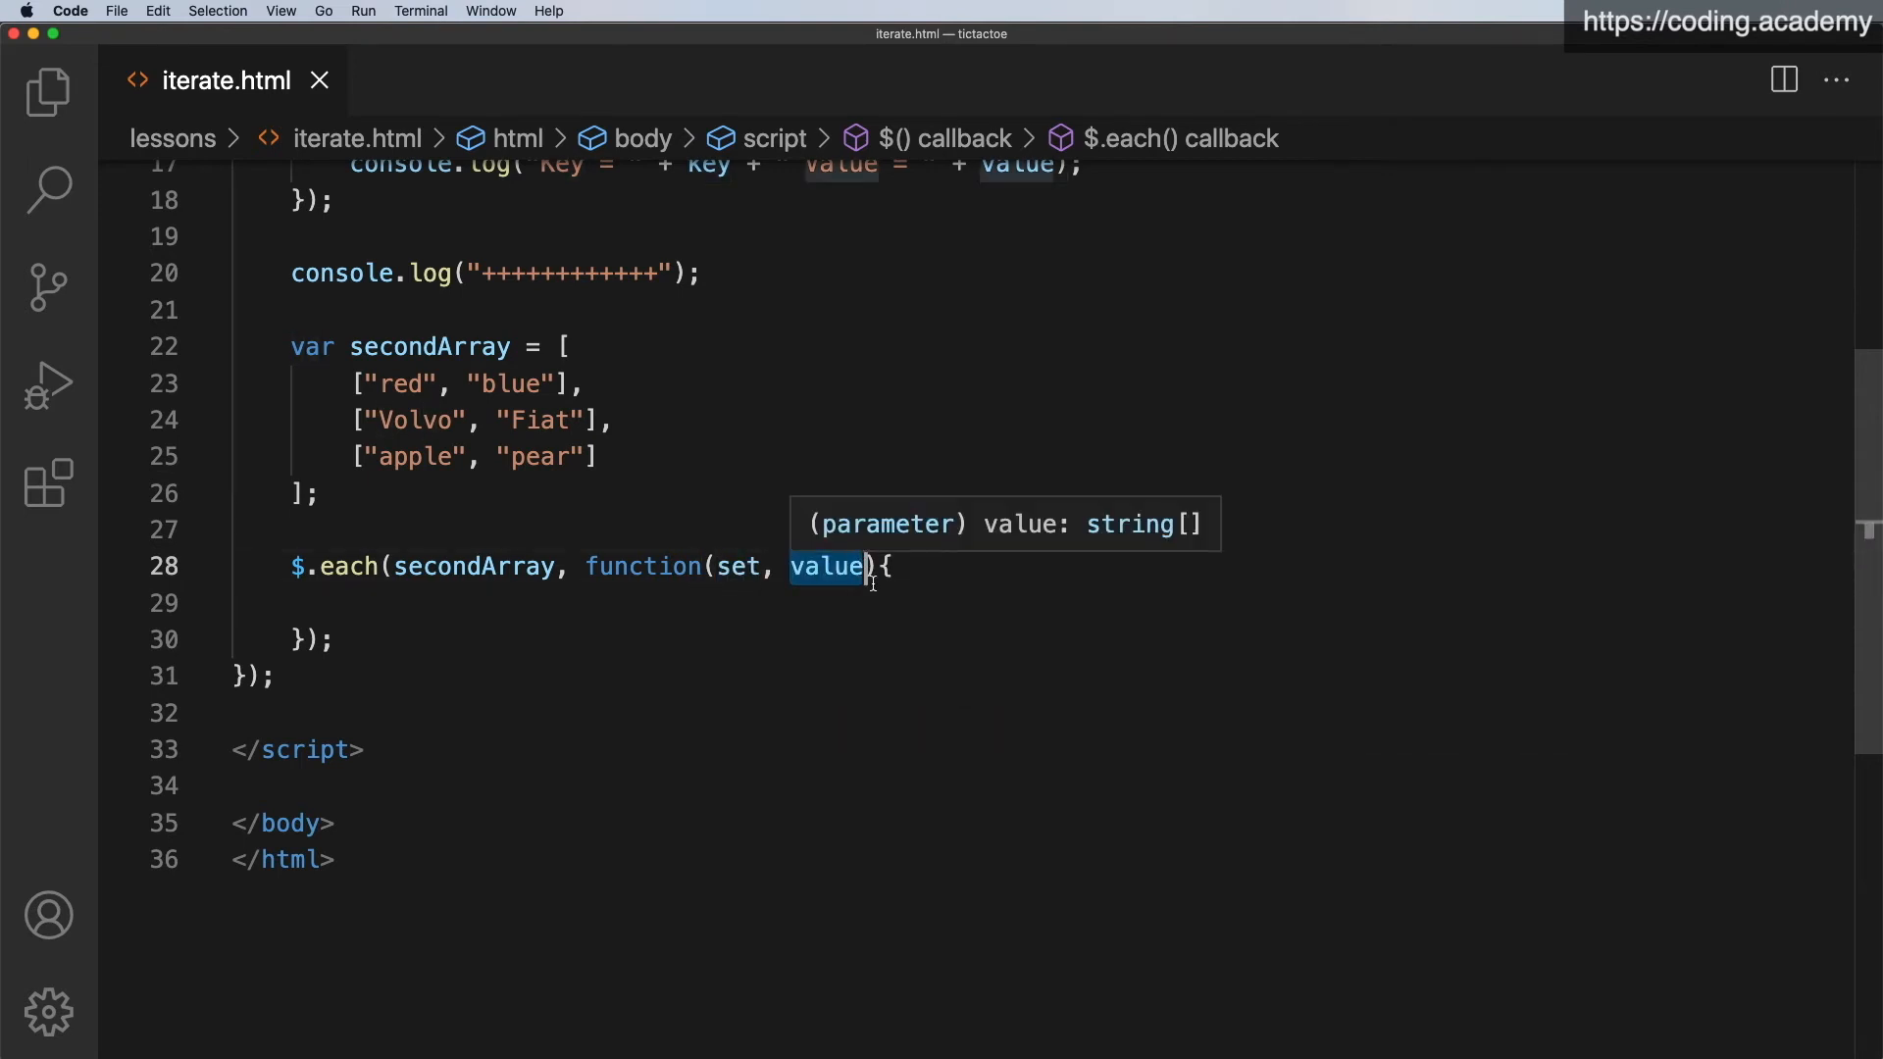
text(results)
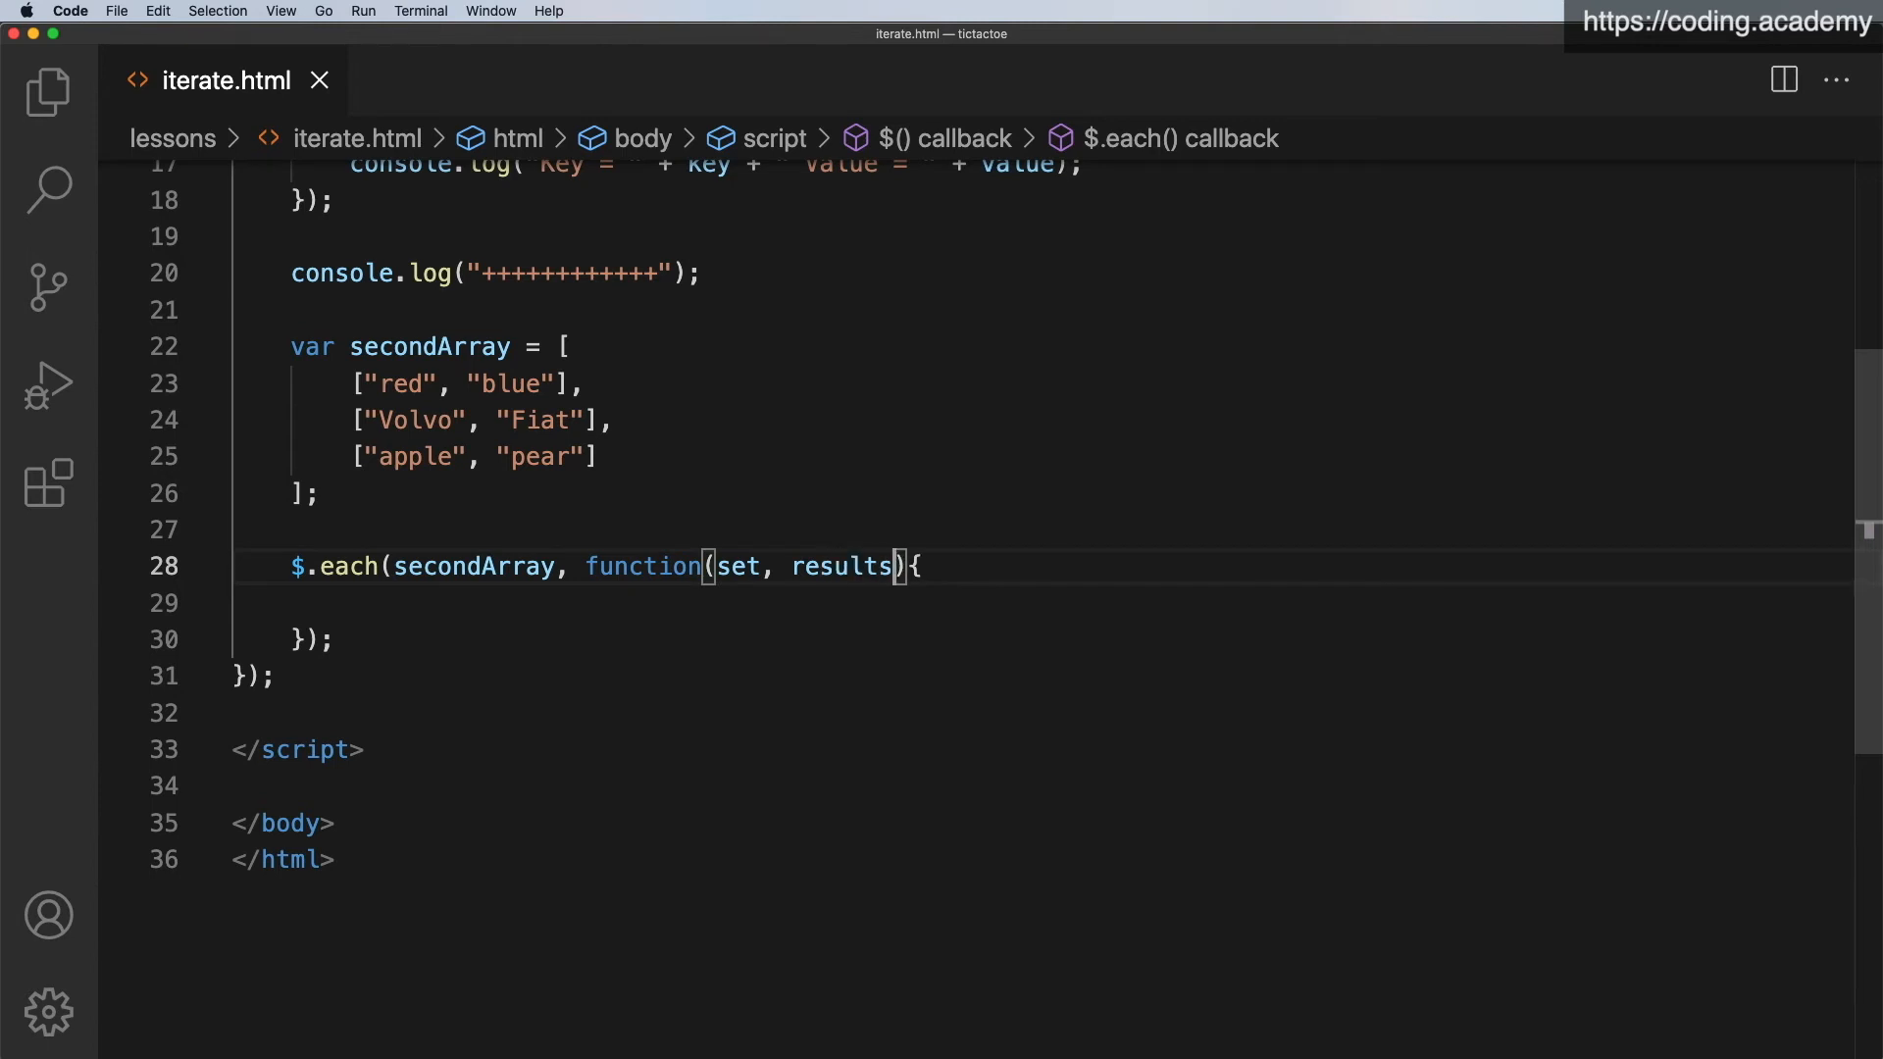
click(662, 598)
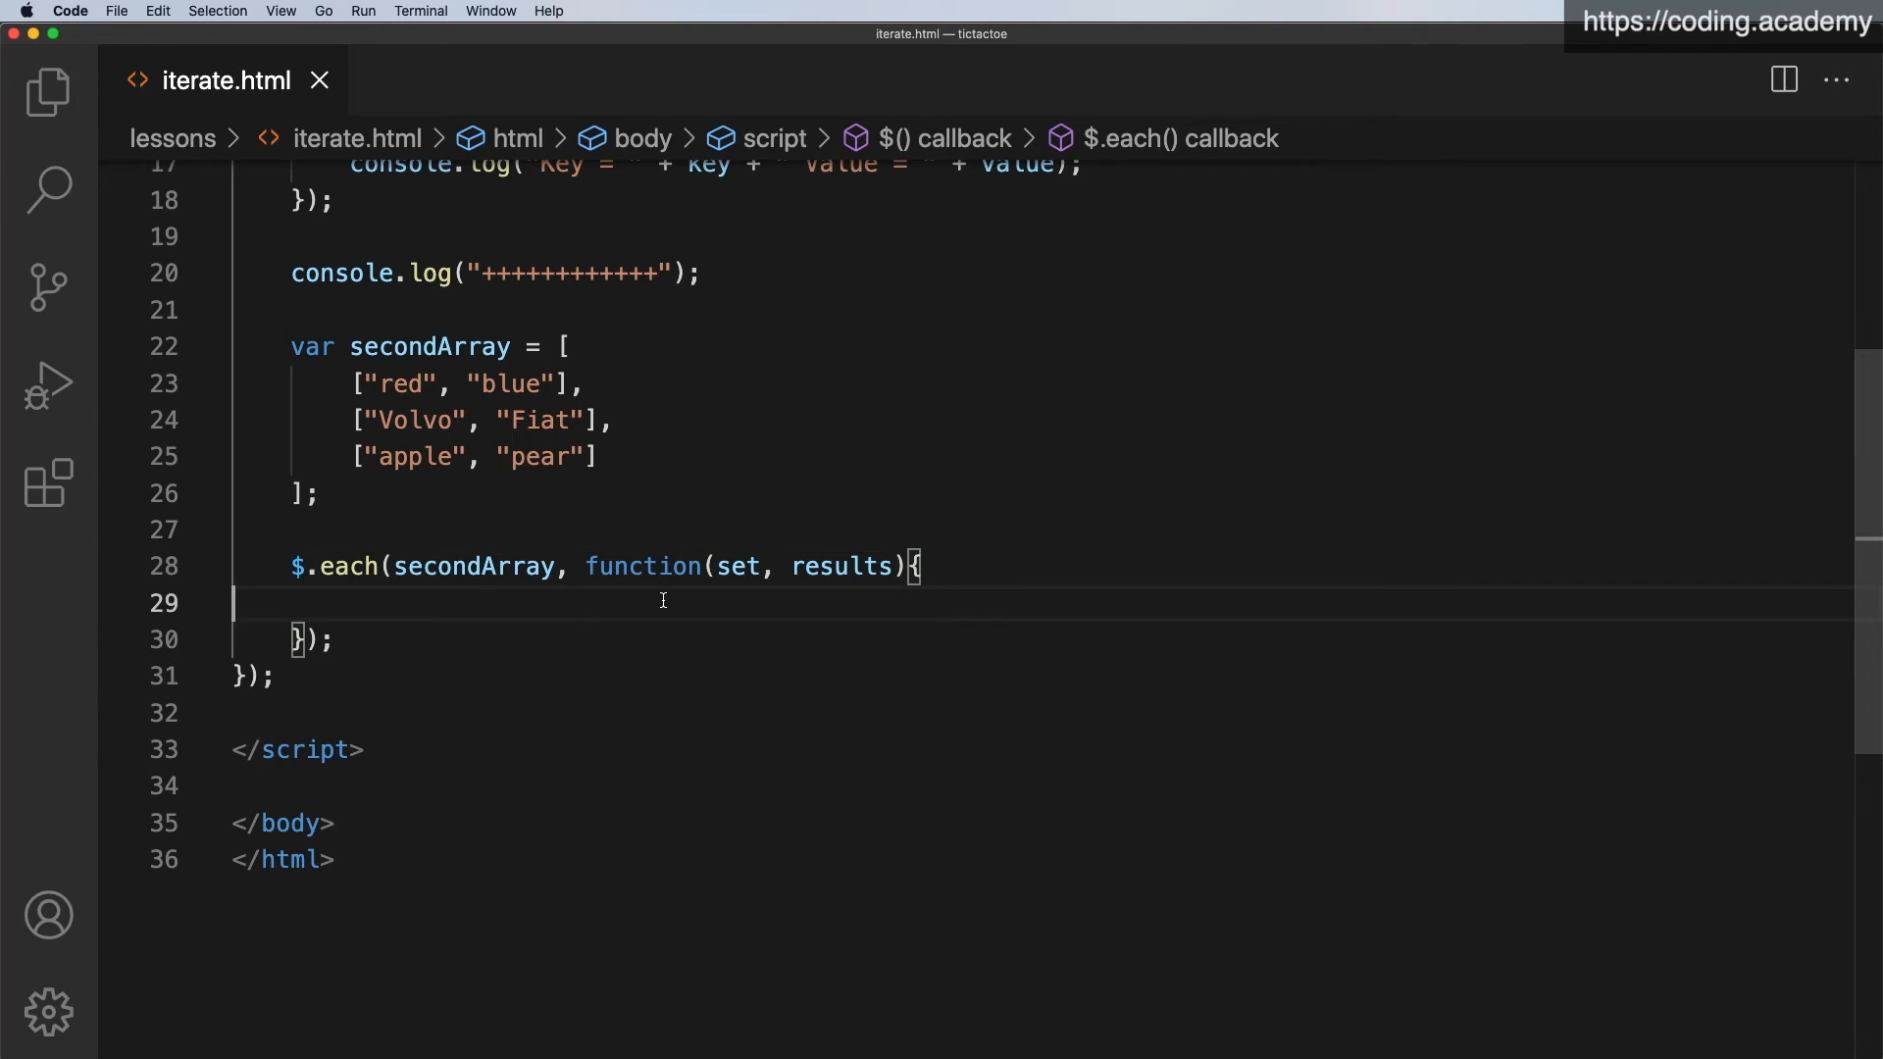
key(Tab)
text($.each)
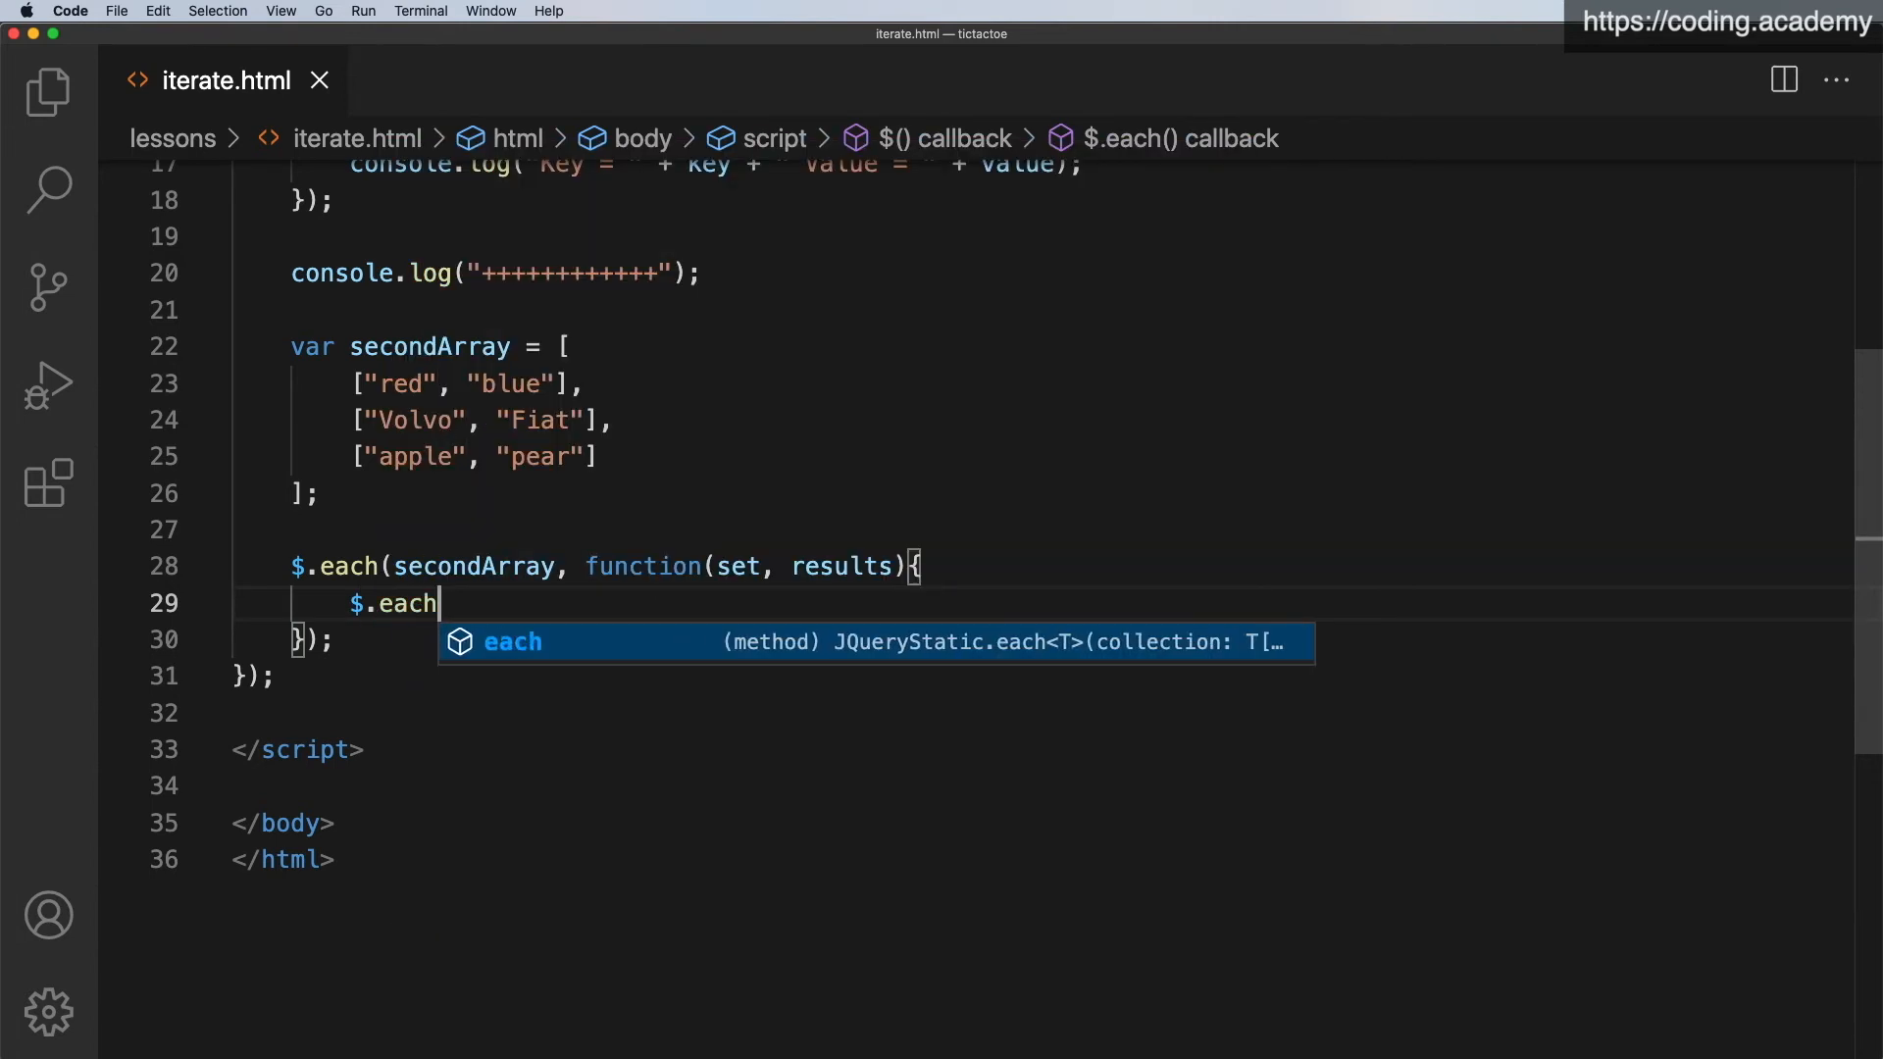
text(();)
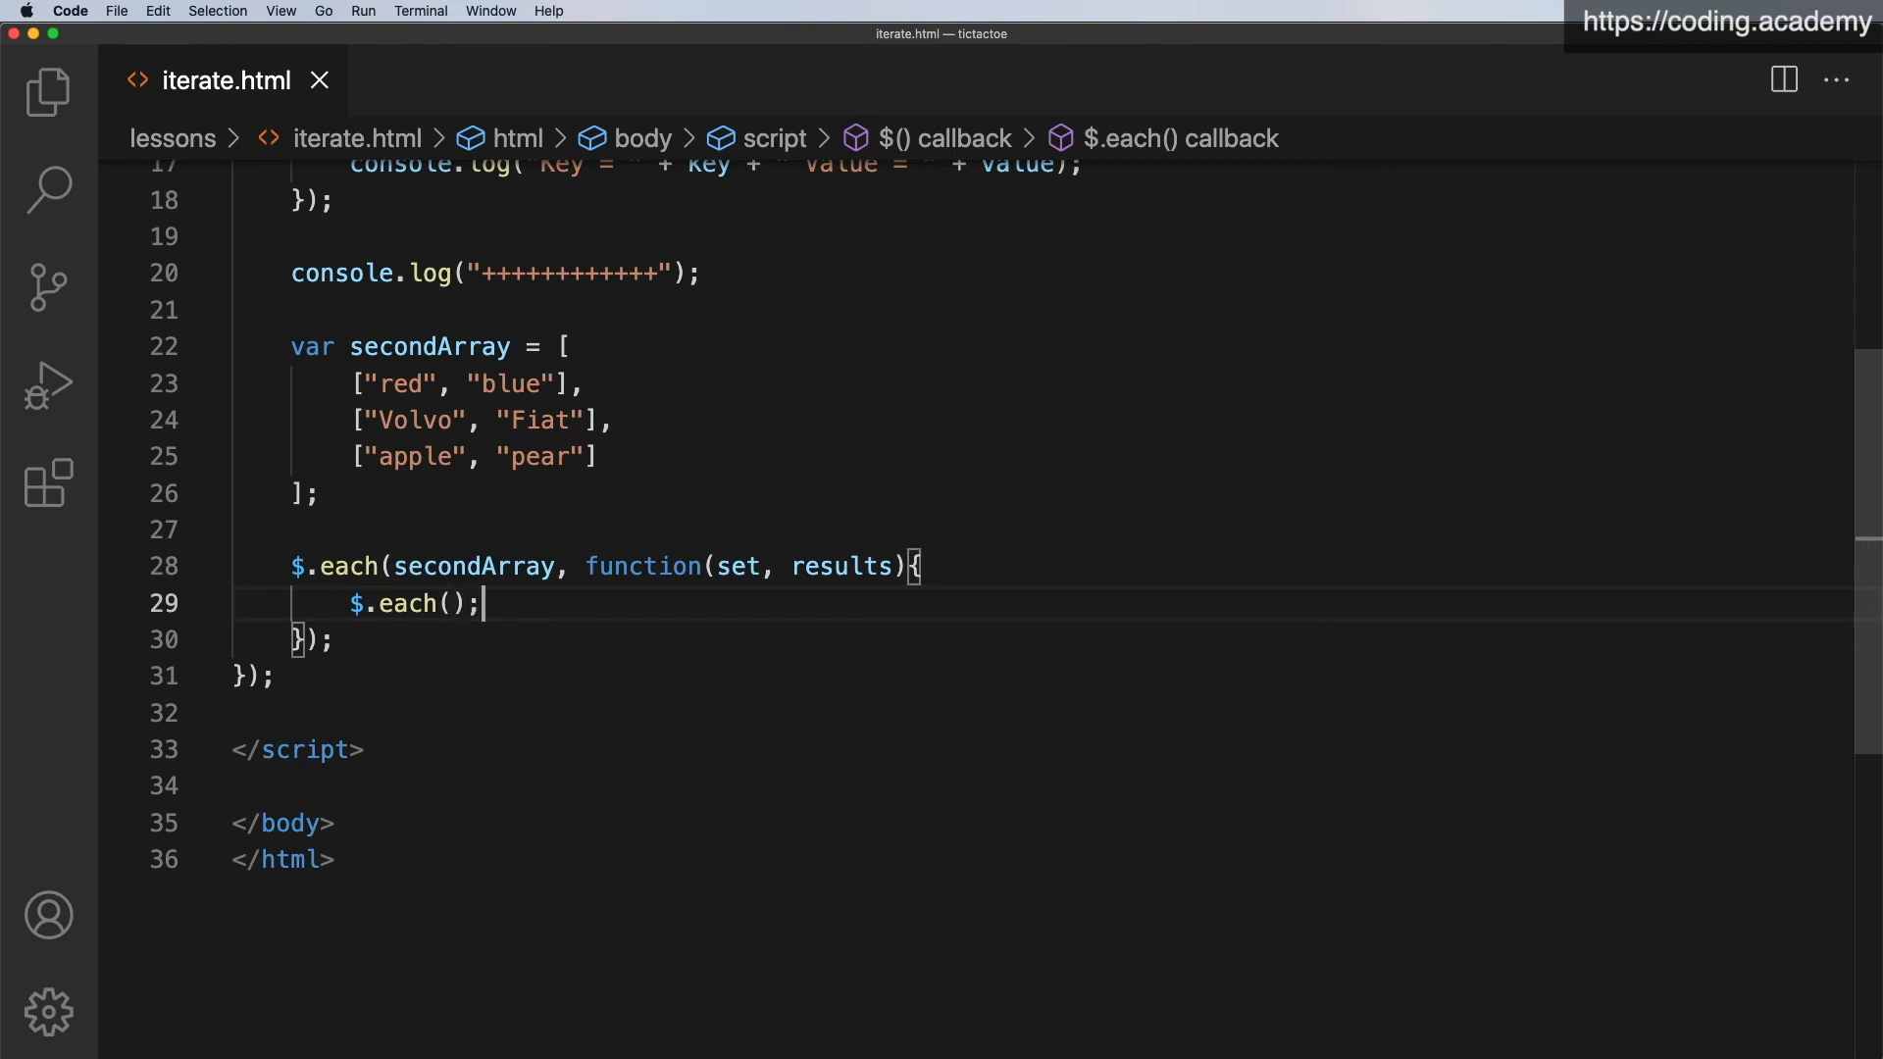
Add an empty nested $.each(); call on line 29 inside the secondArray callback.
key(Left)
key(Left)
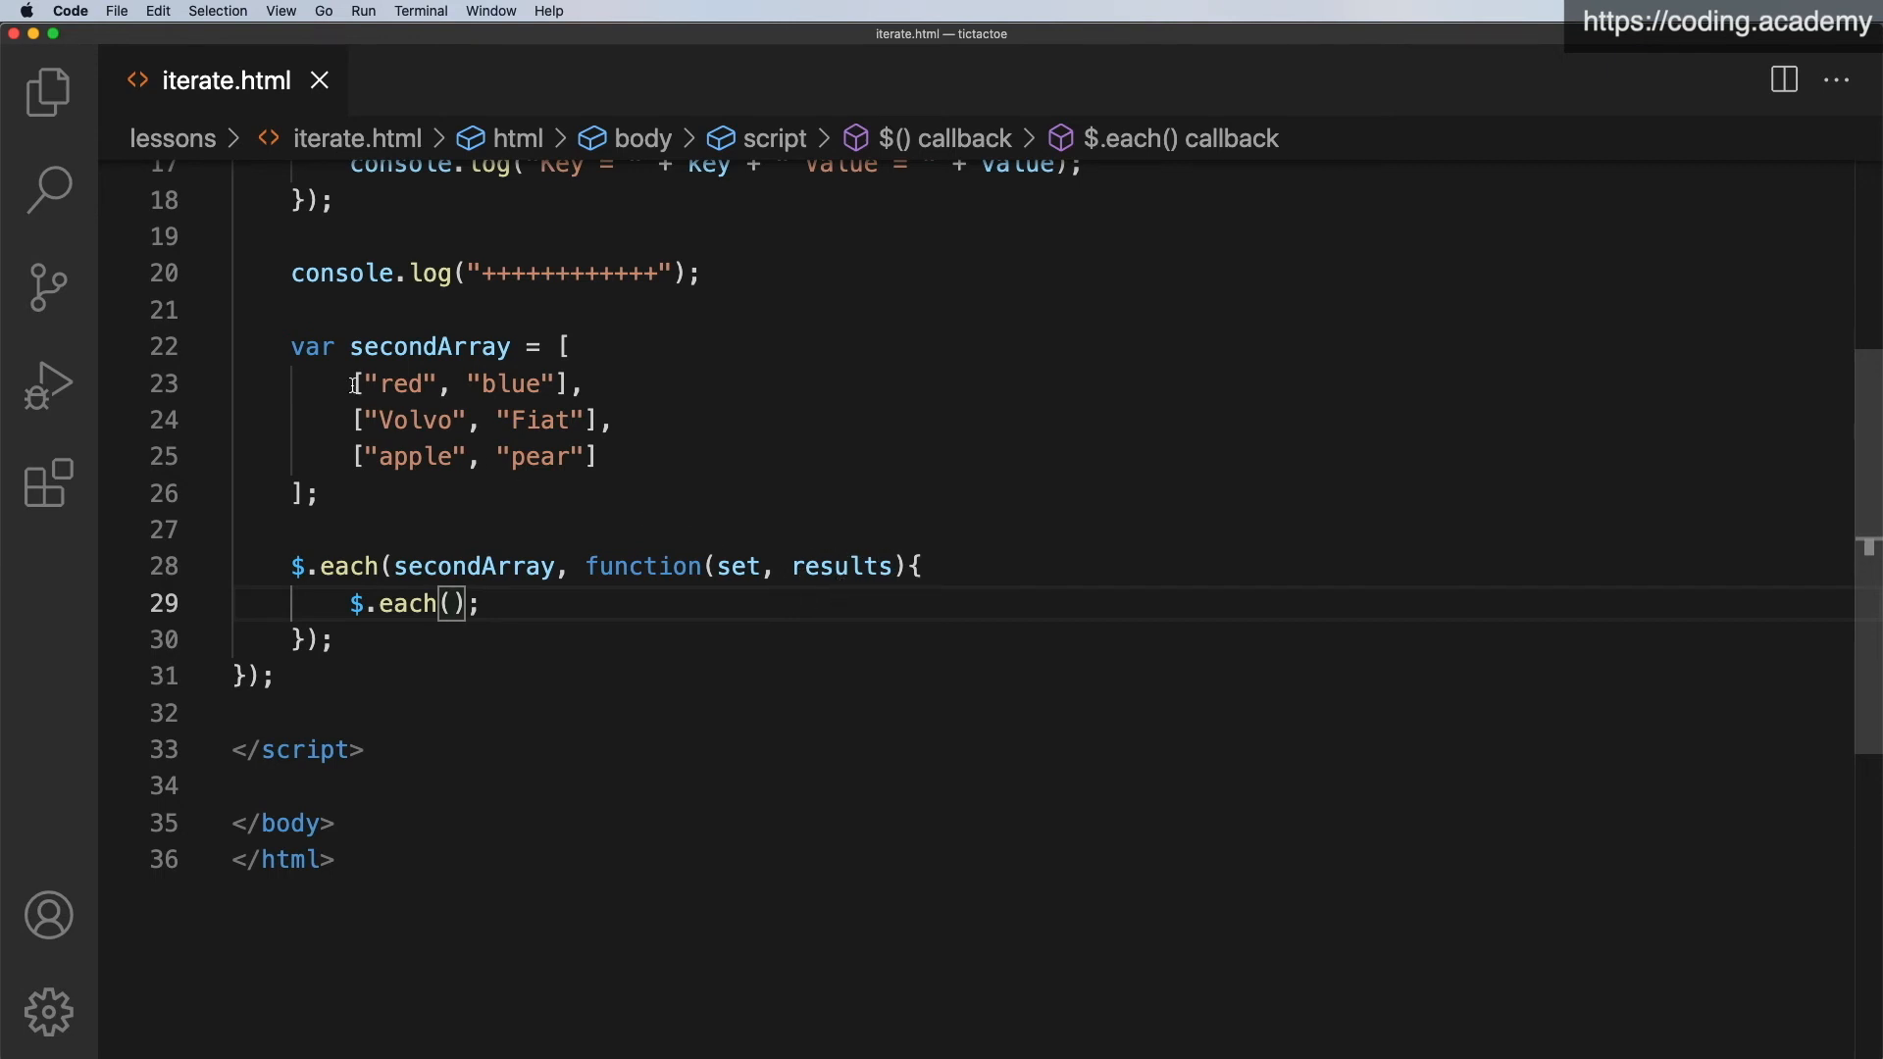
Nest $.each(results, function(key, value){}) inside the secondArray loop with an empty callback body.
drag(355, 384, 591, 382)
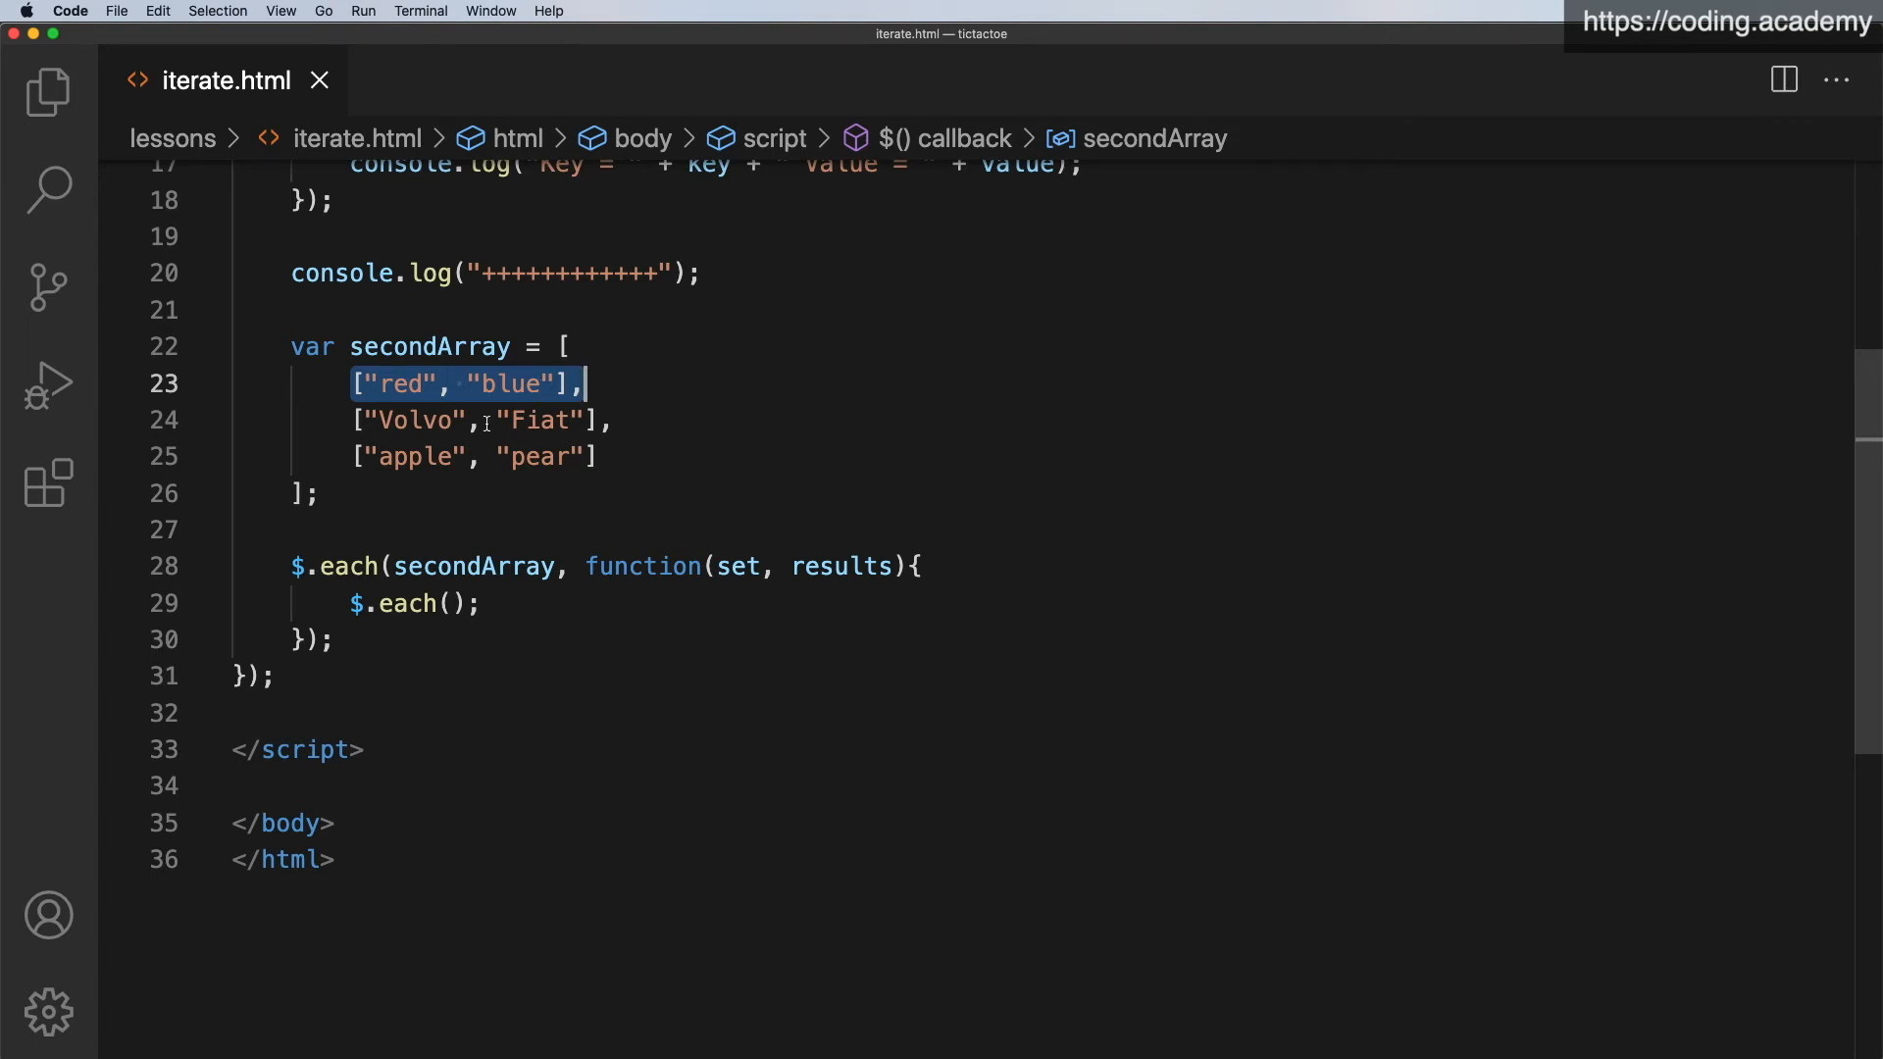
click(455, 603)
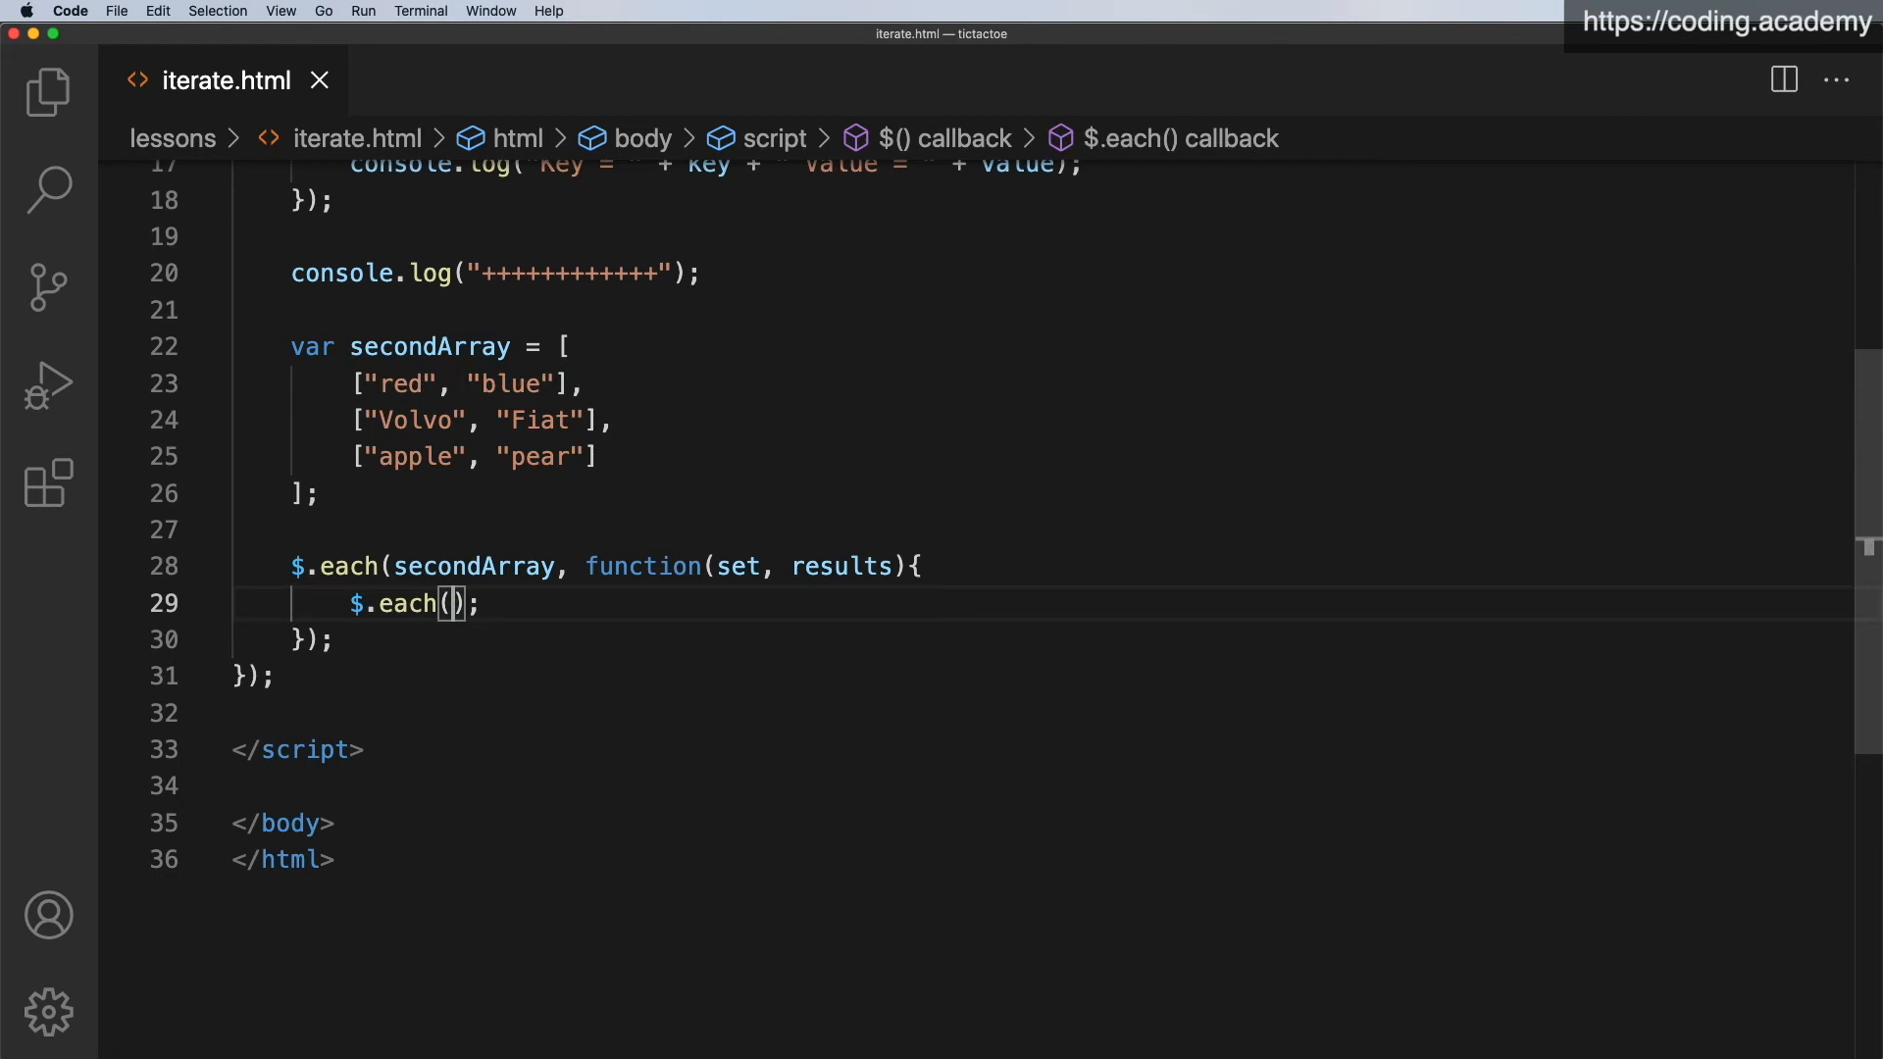
text(results, )
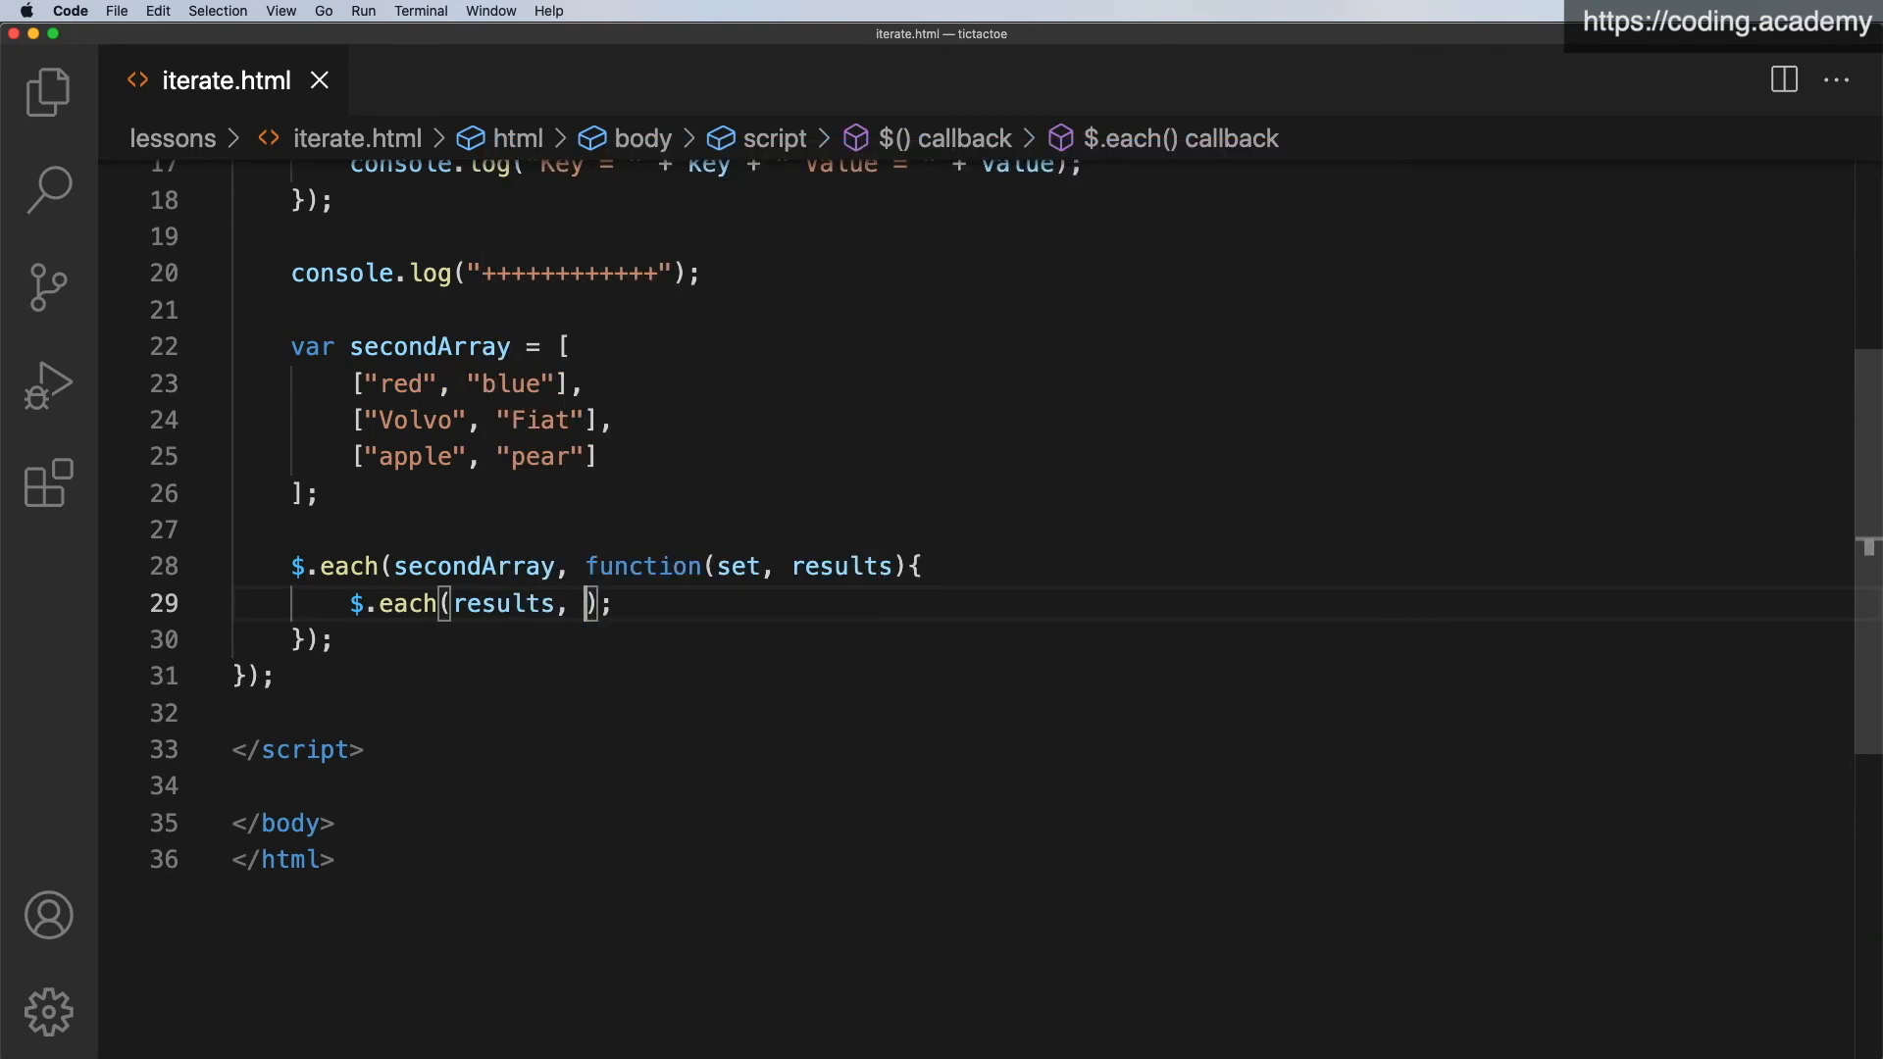
text(function)
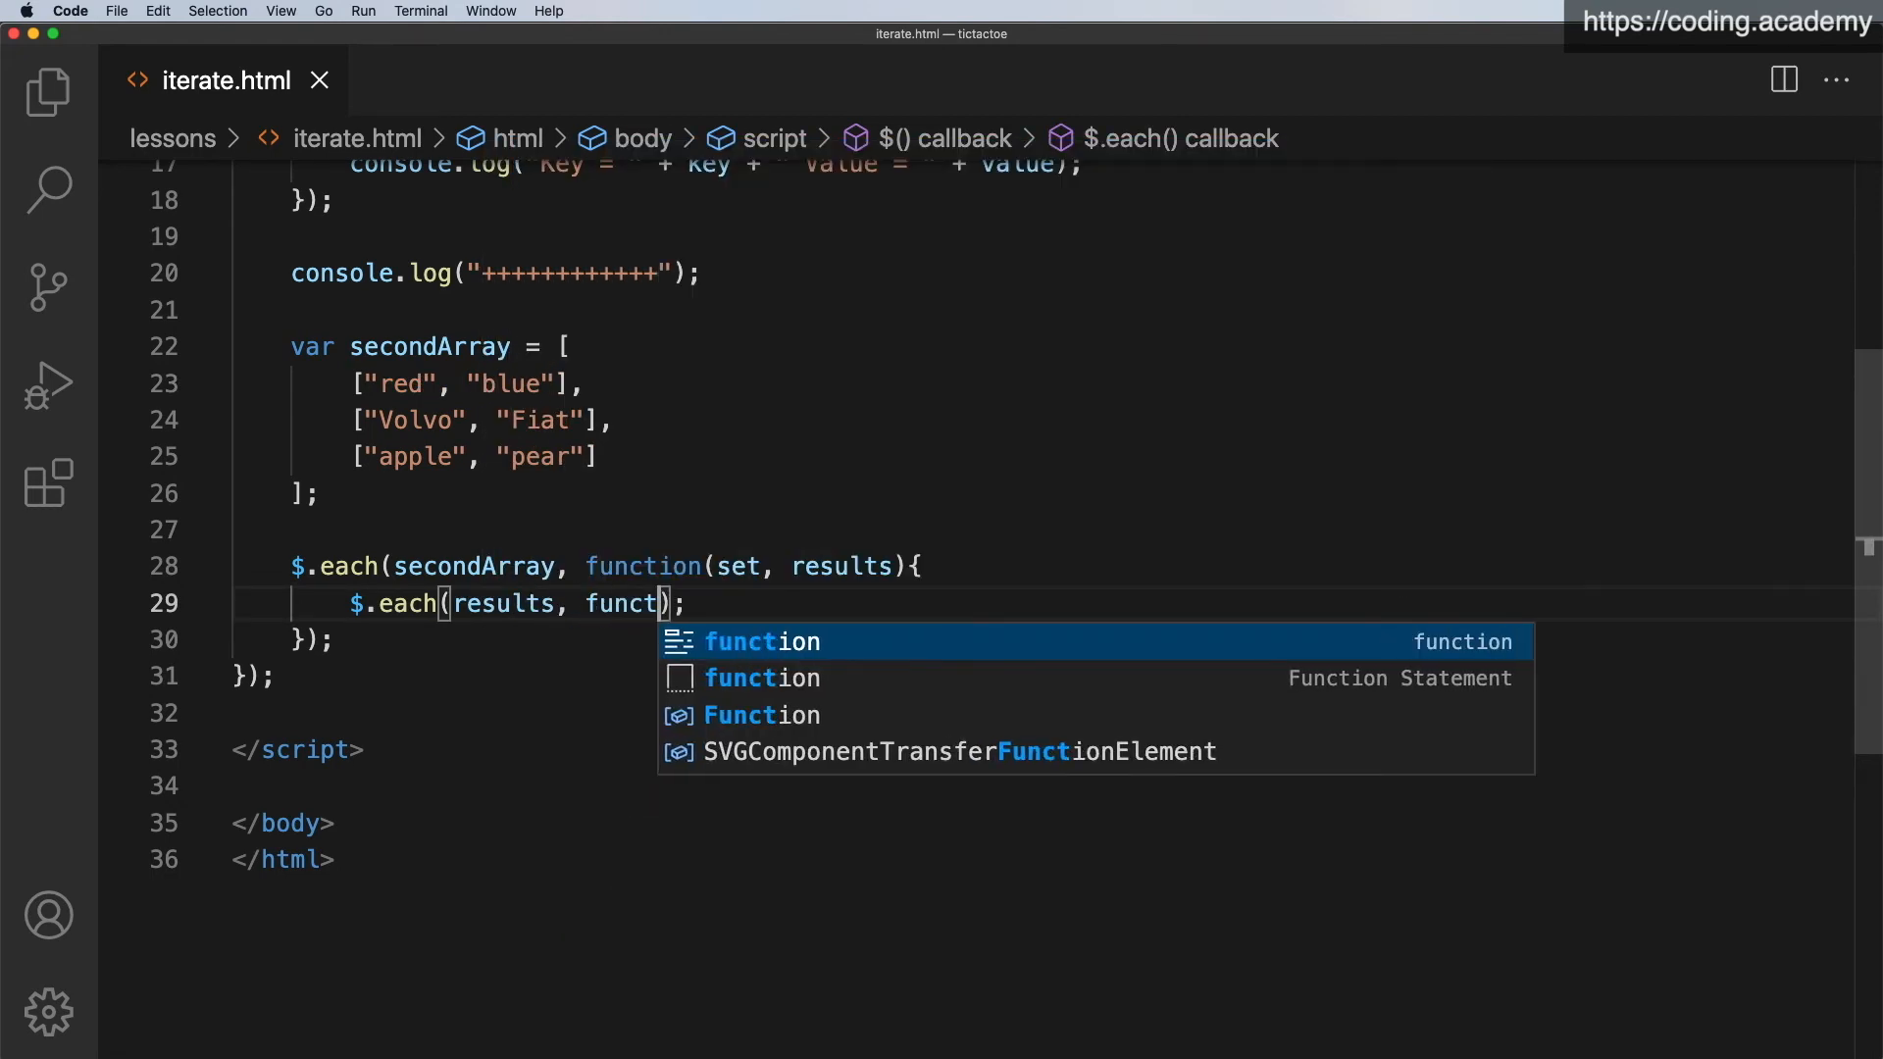
text(())
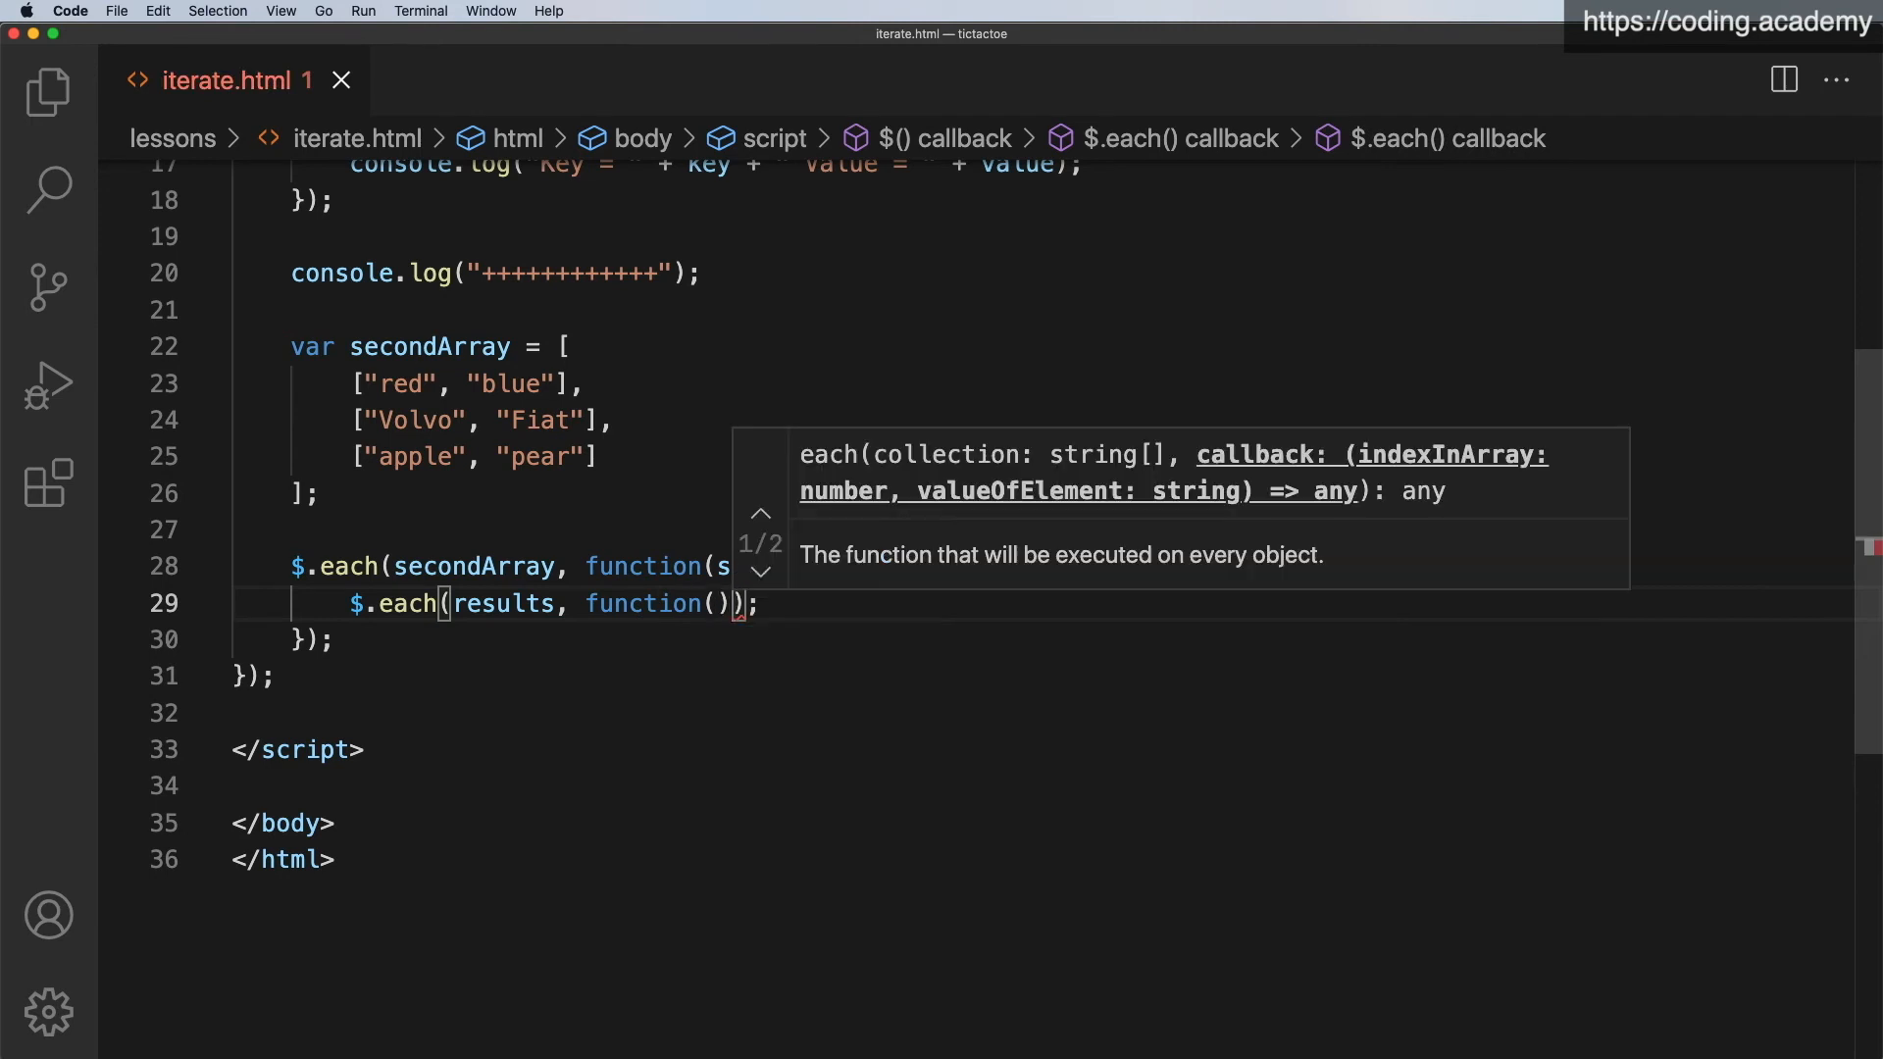
text({)
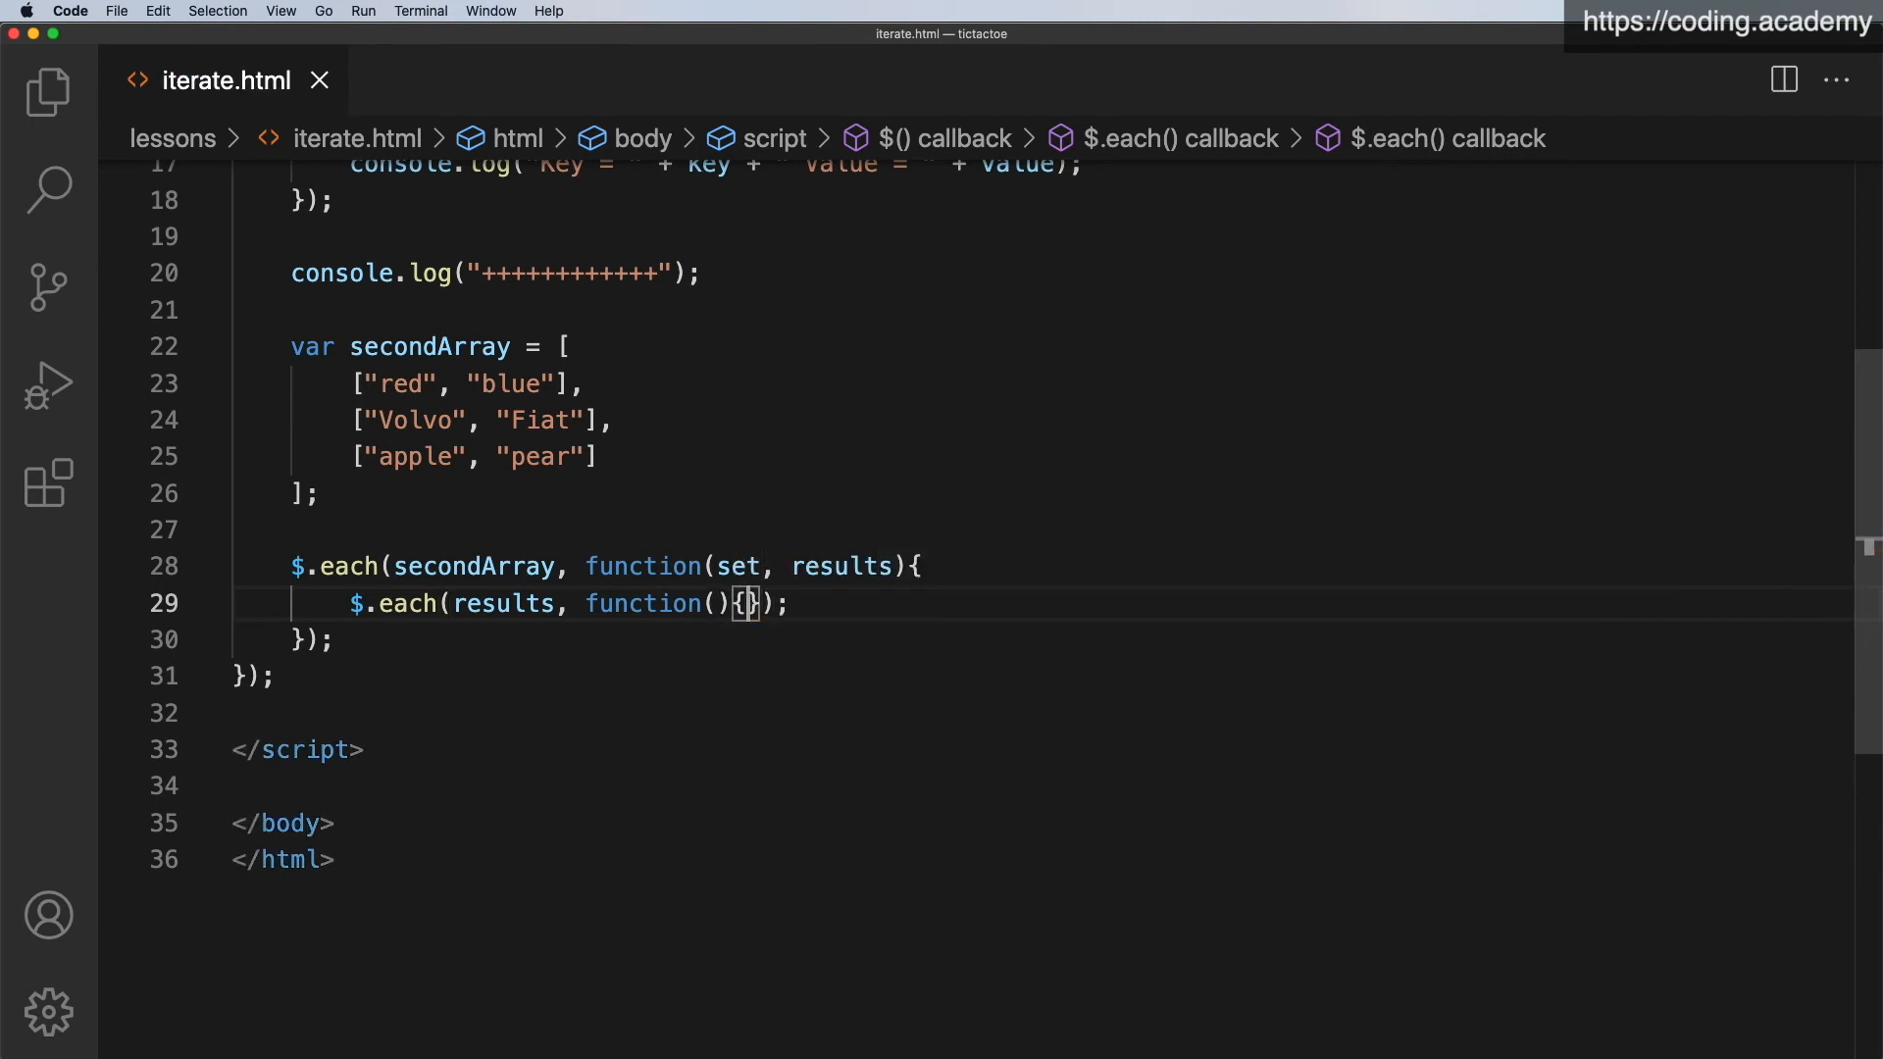
key(Return)
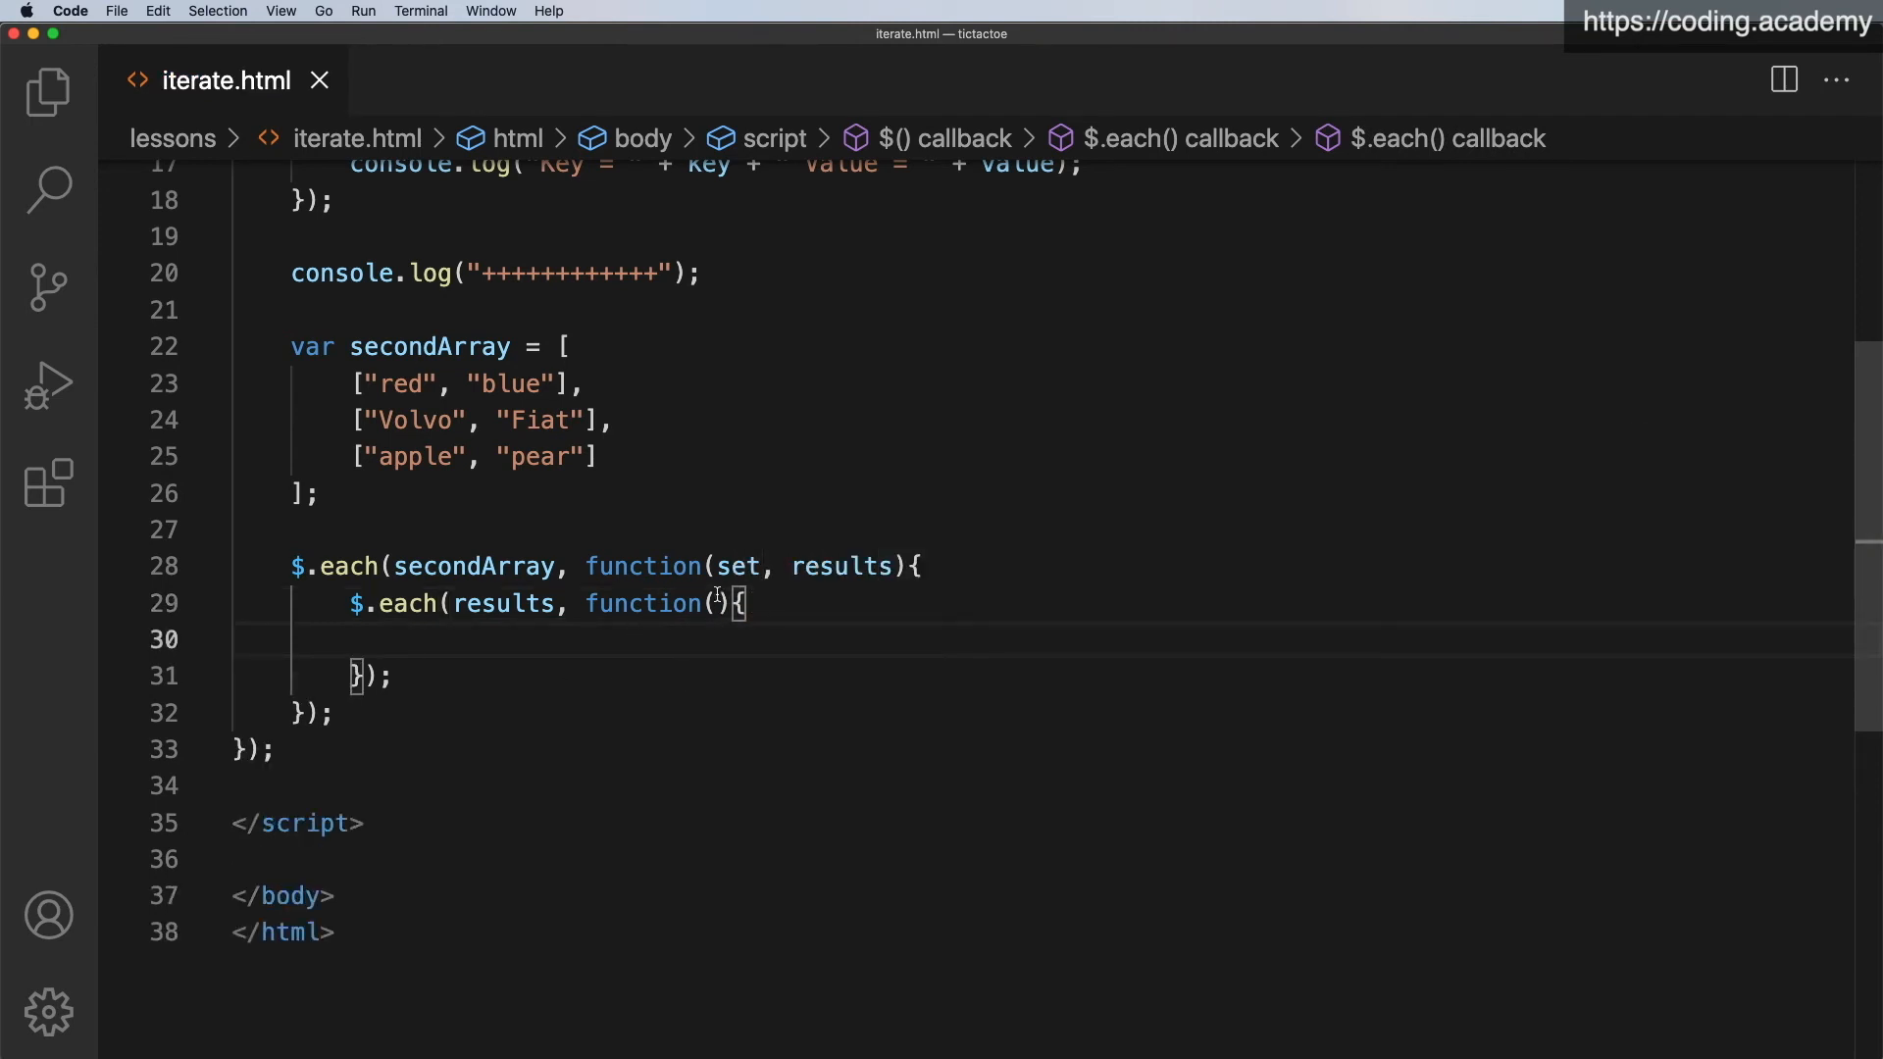
click(719, 603)
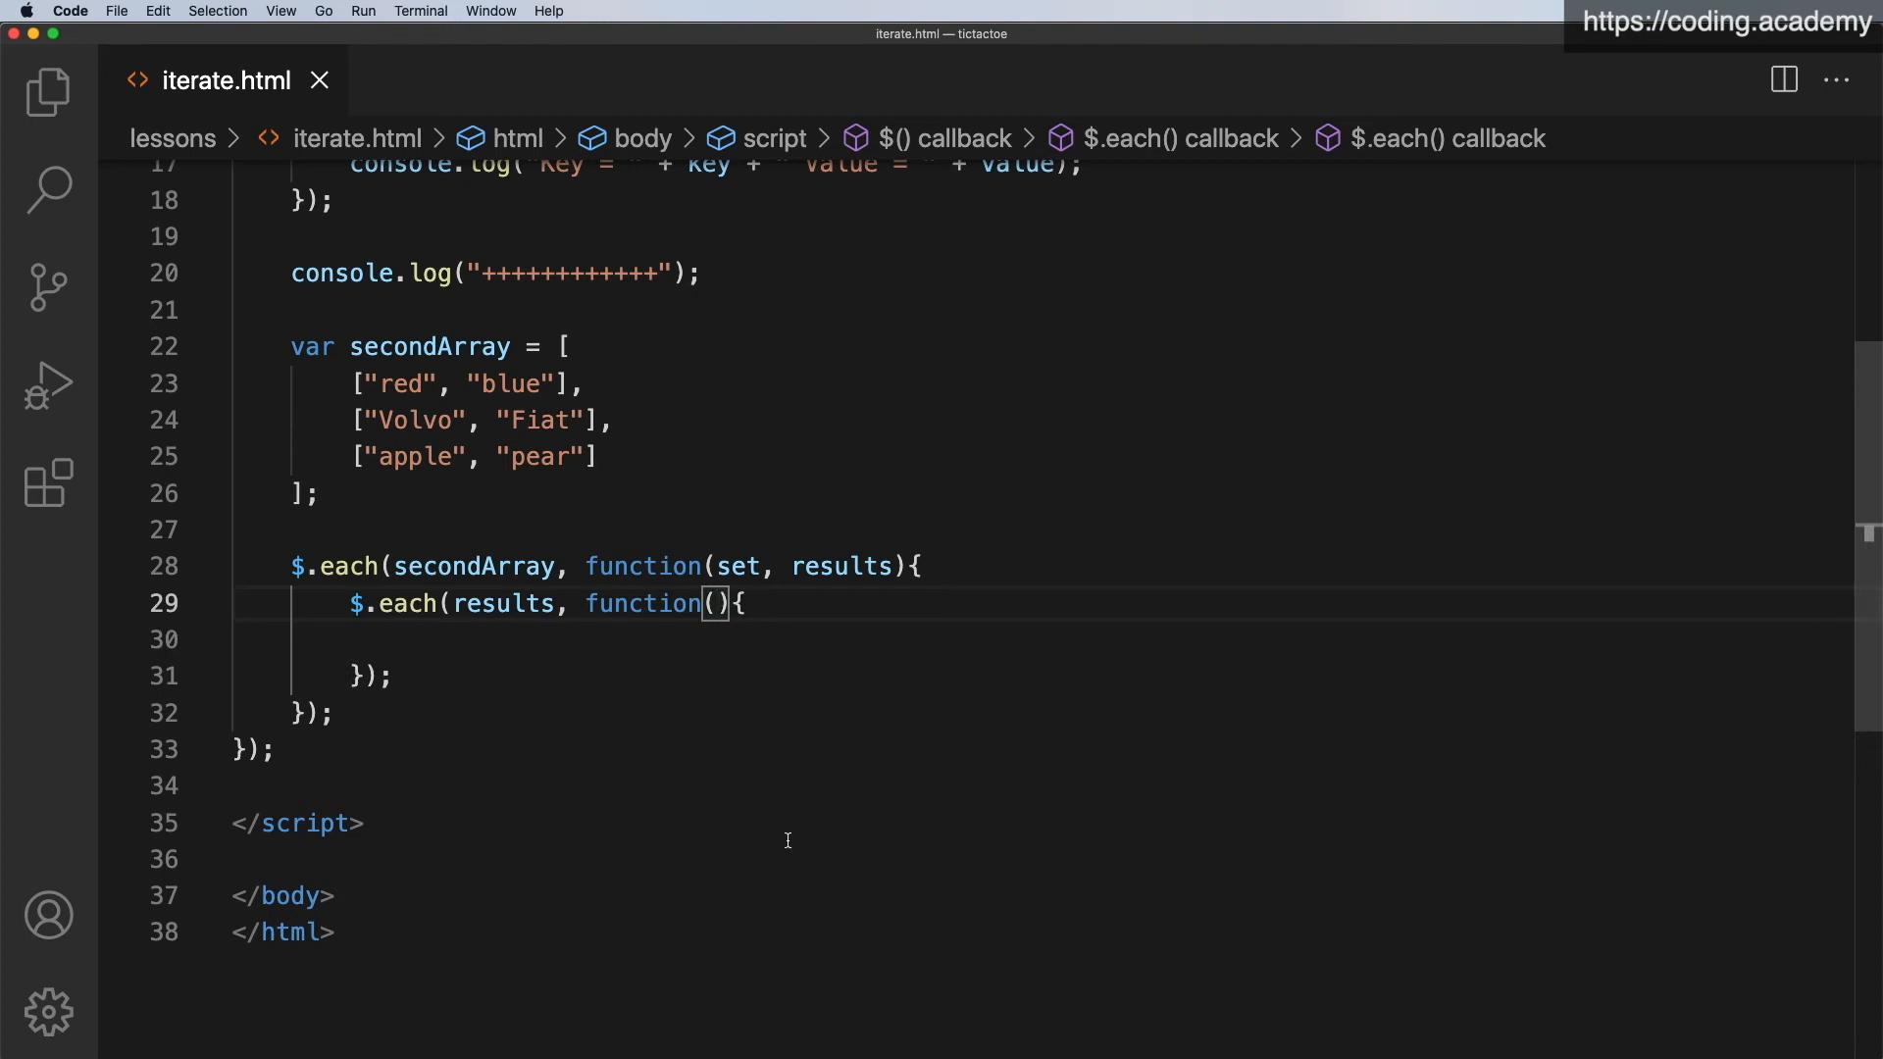
text(key, val)
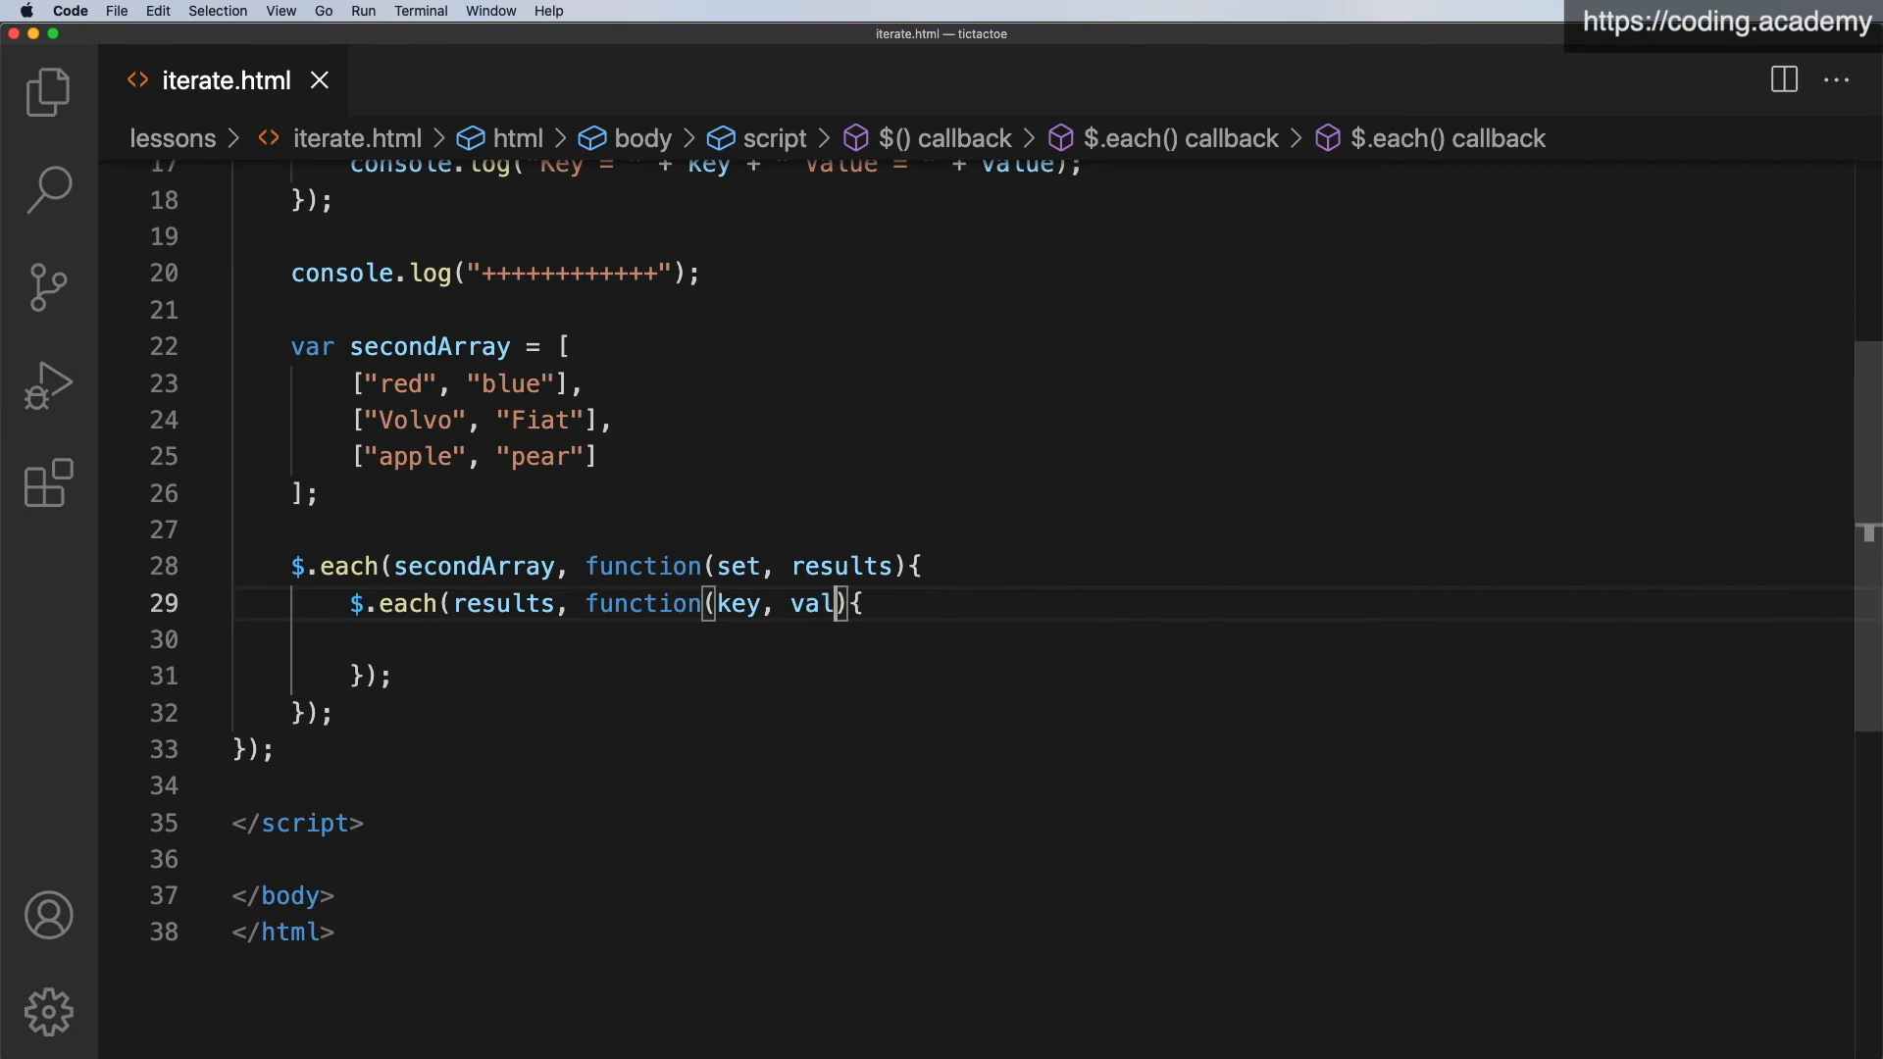
text(ue)
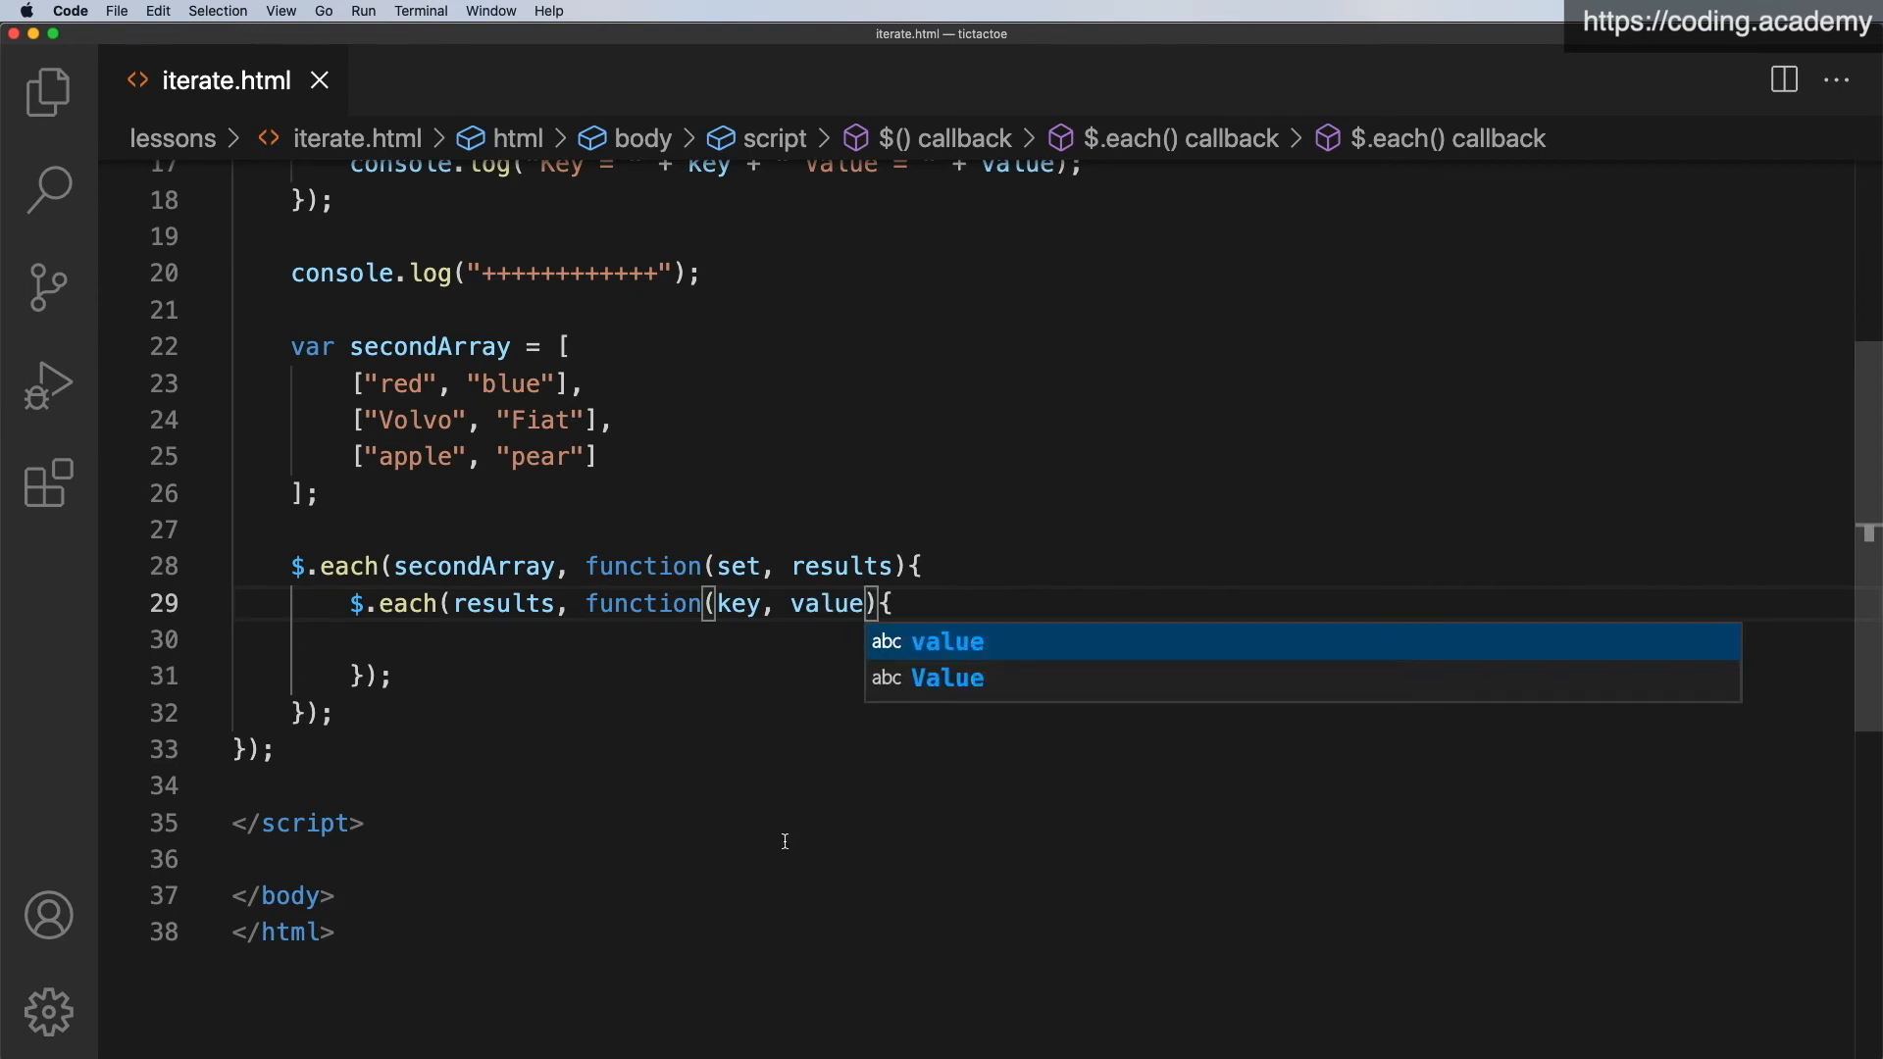
Log set, Key and Value together on line 30, save iterate.html, and switch to the Chrome console.
click(523, 637)
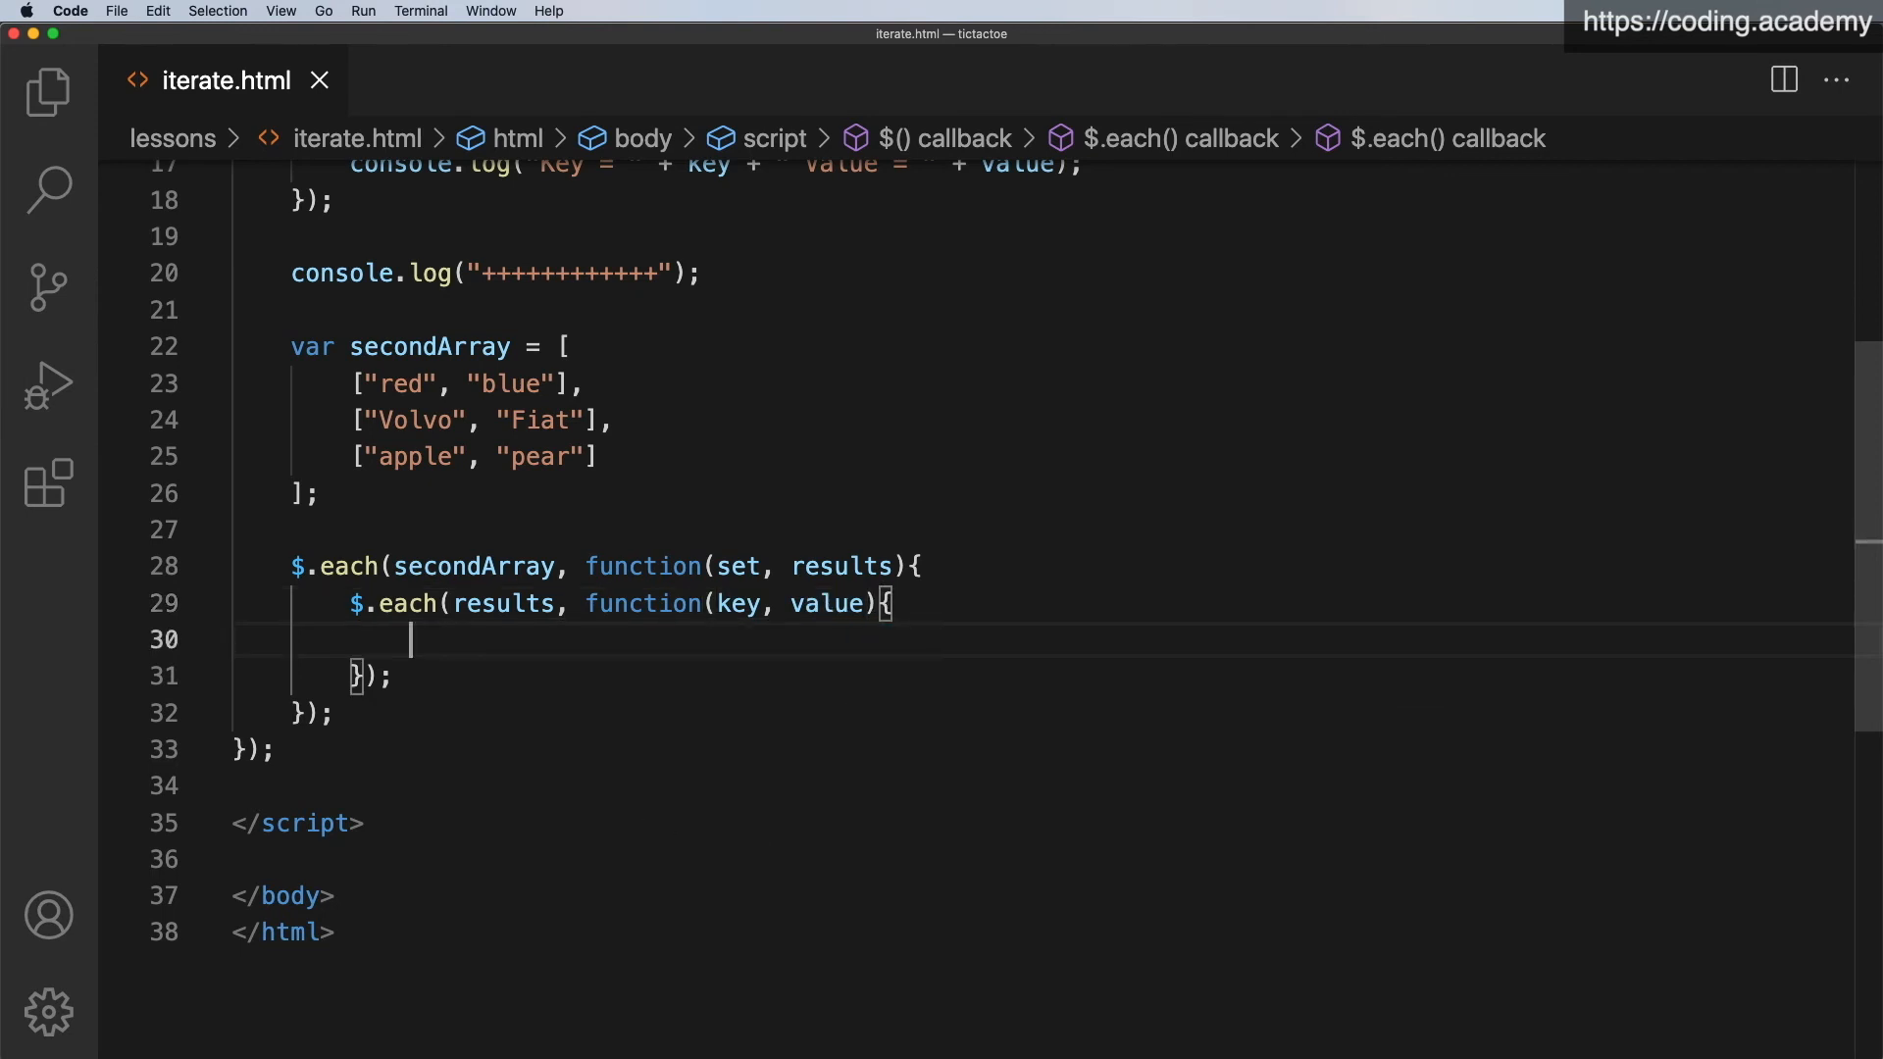
text(console)
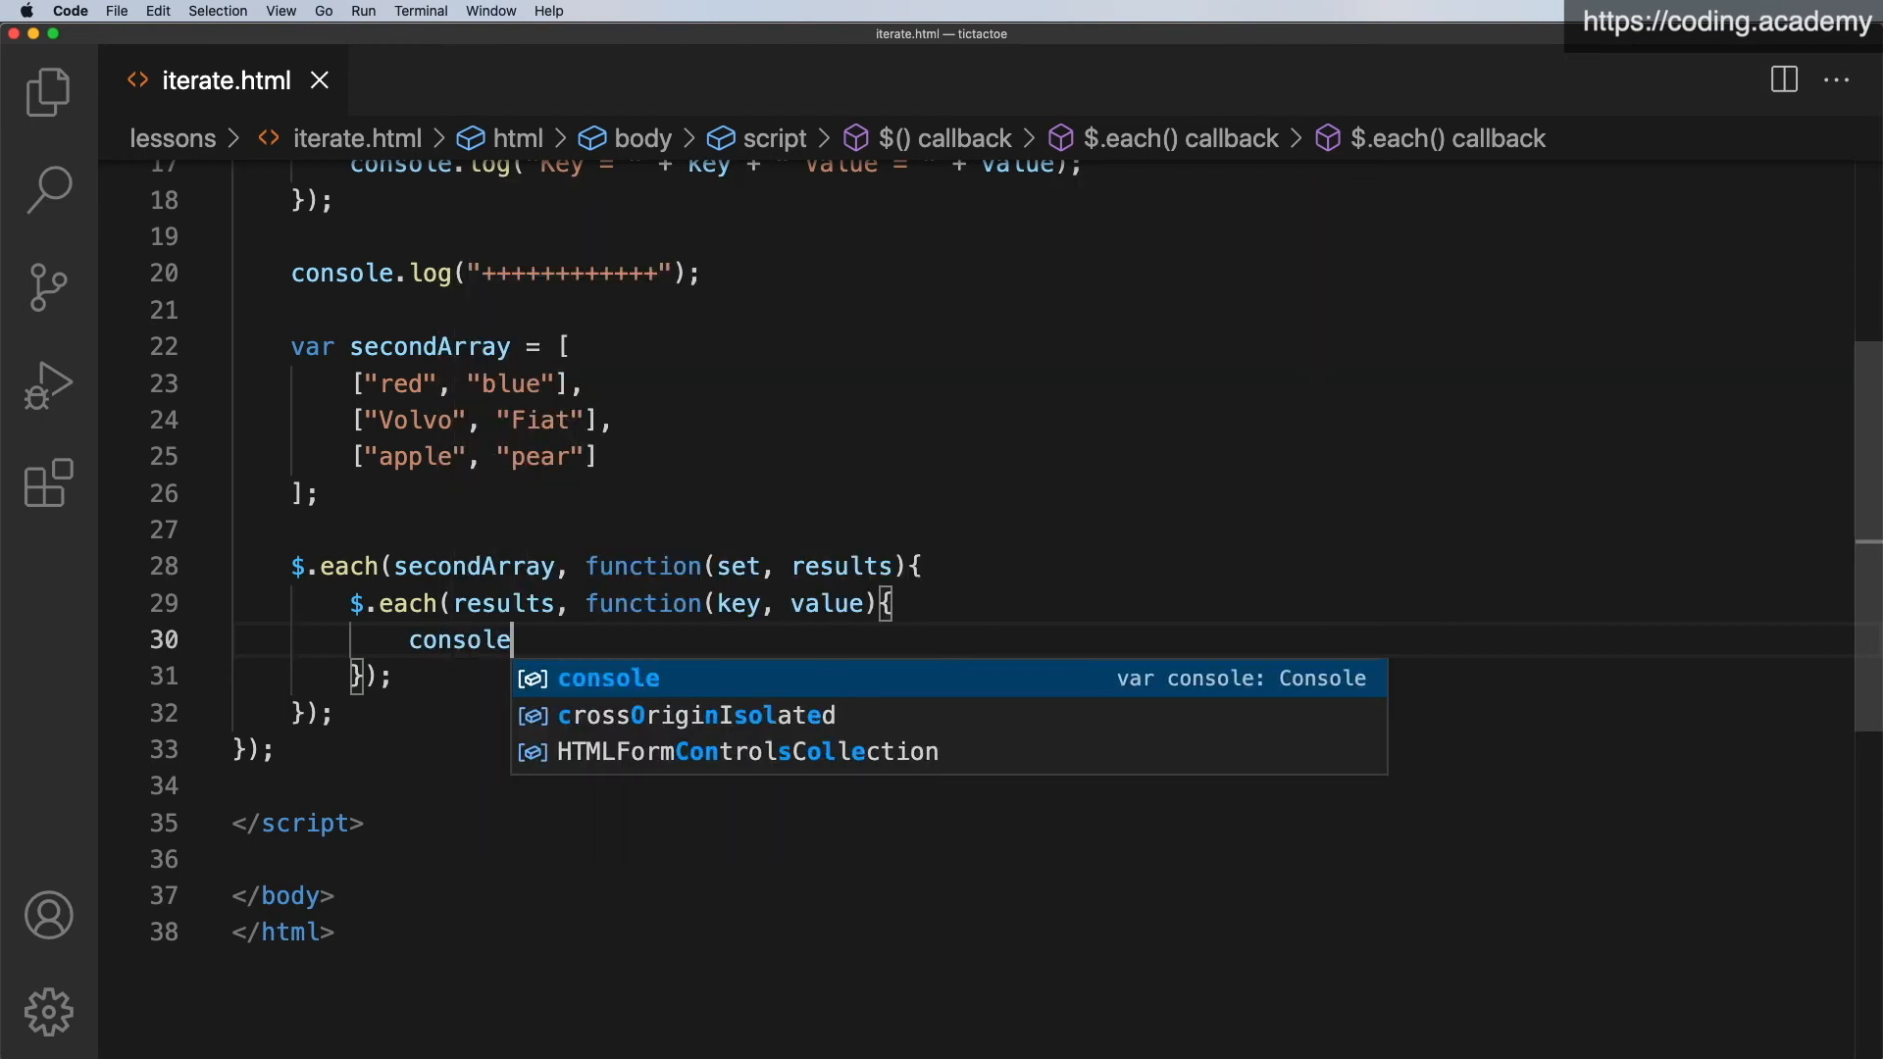
text(.log)
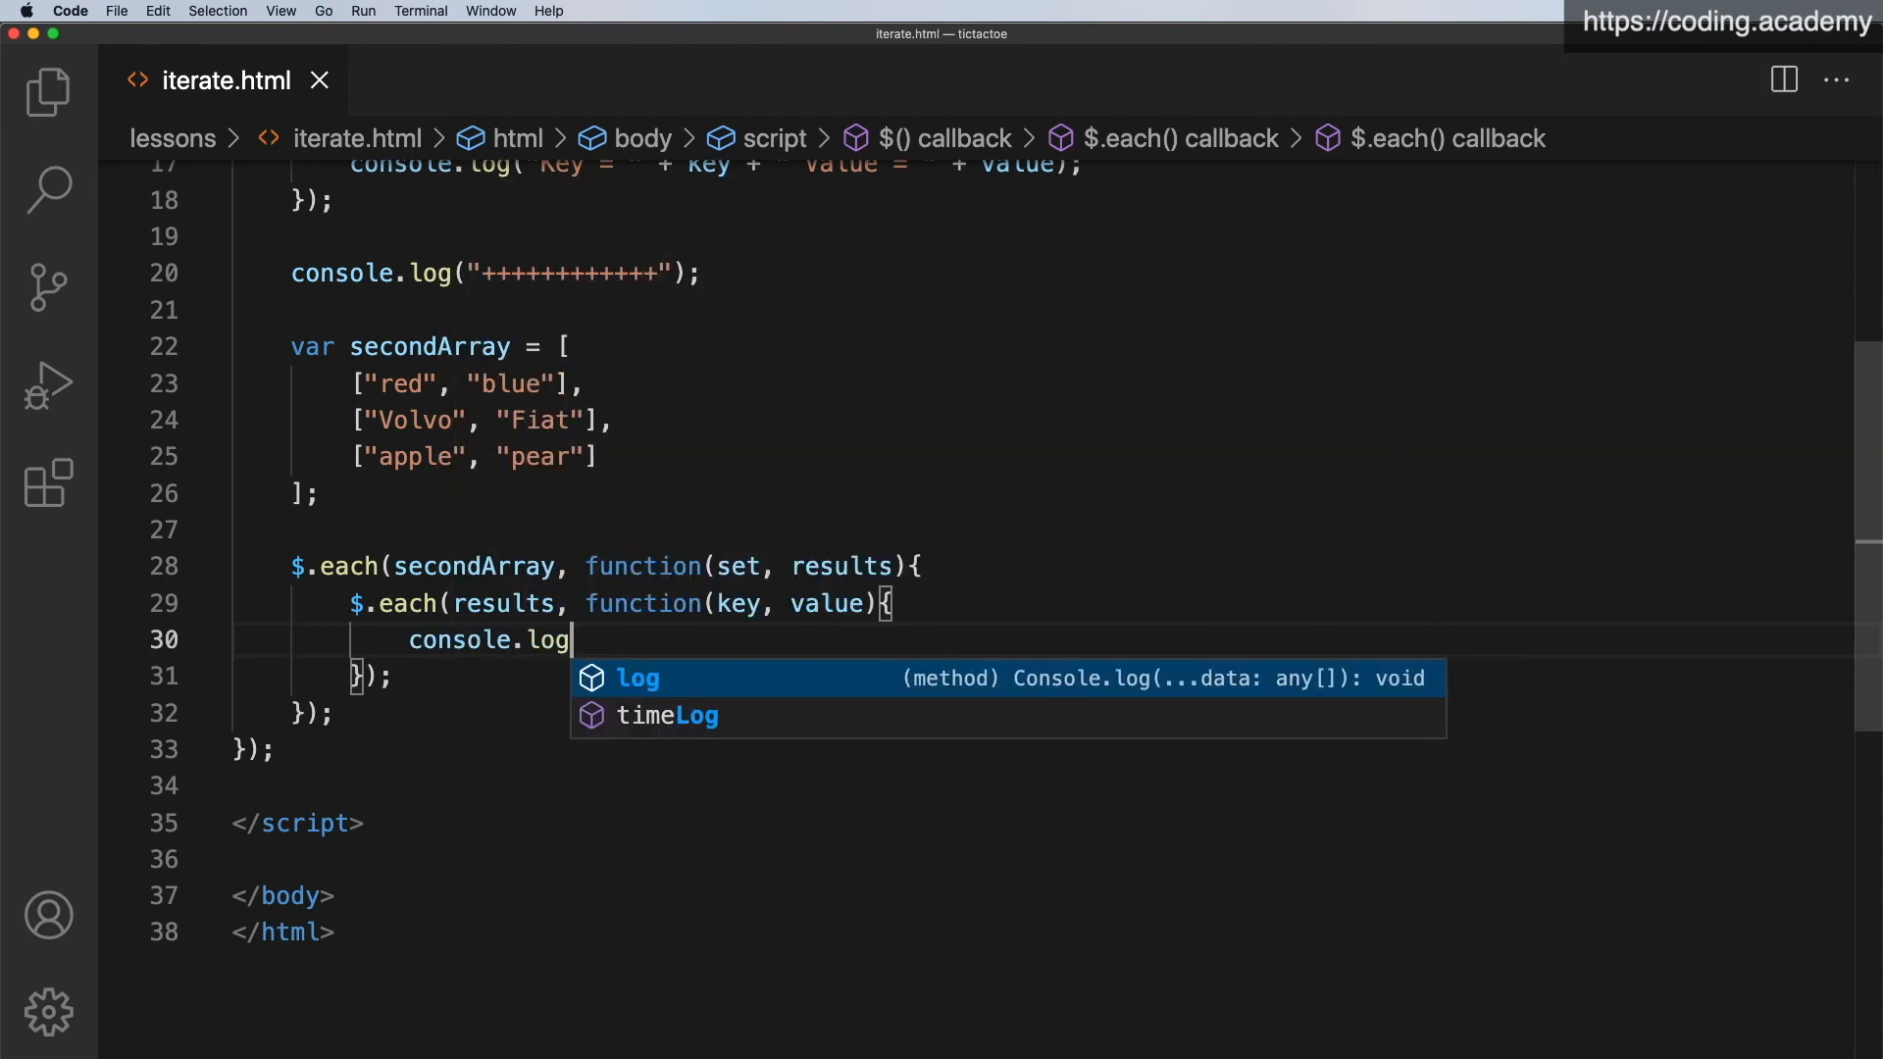
text(();)
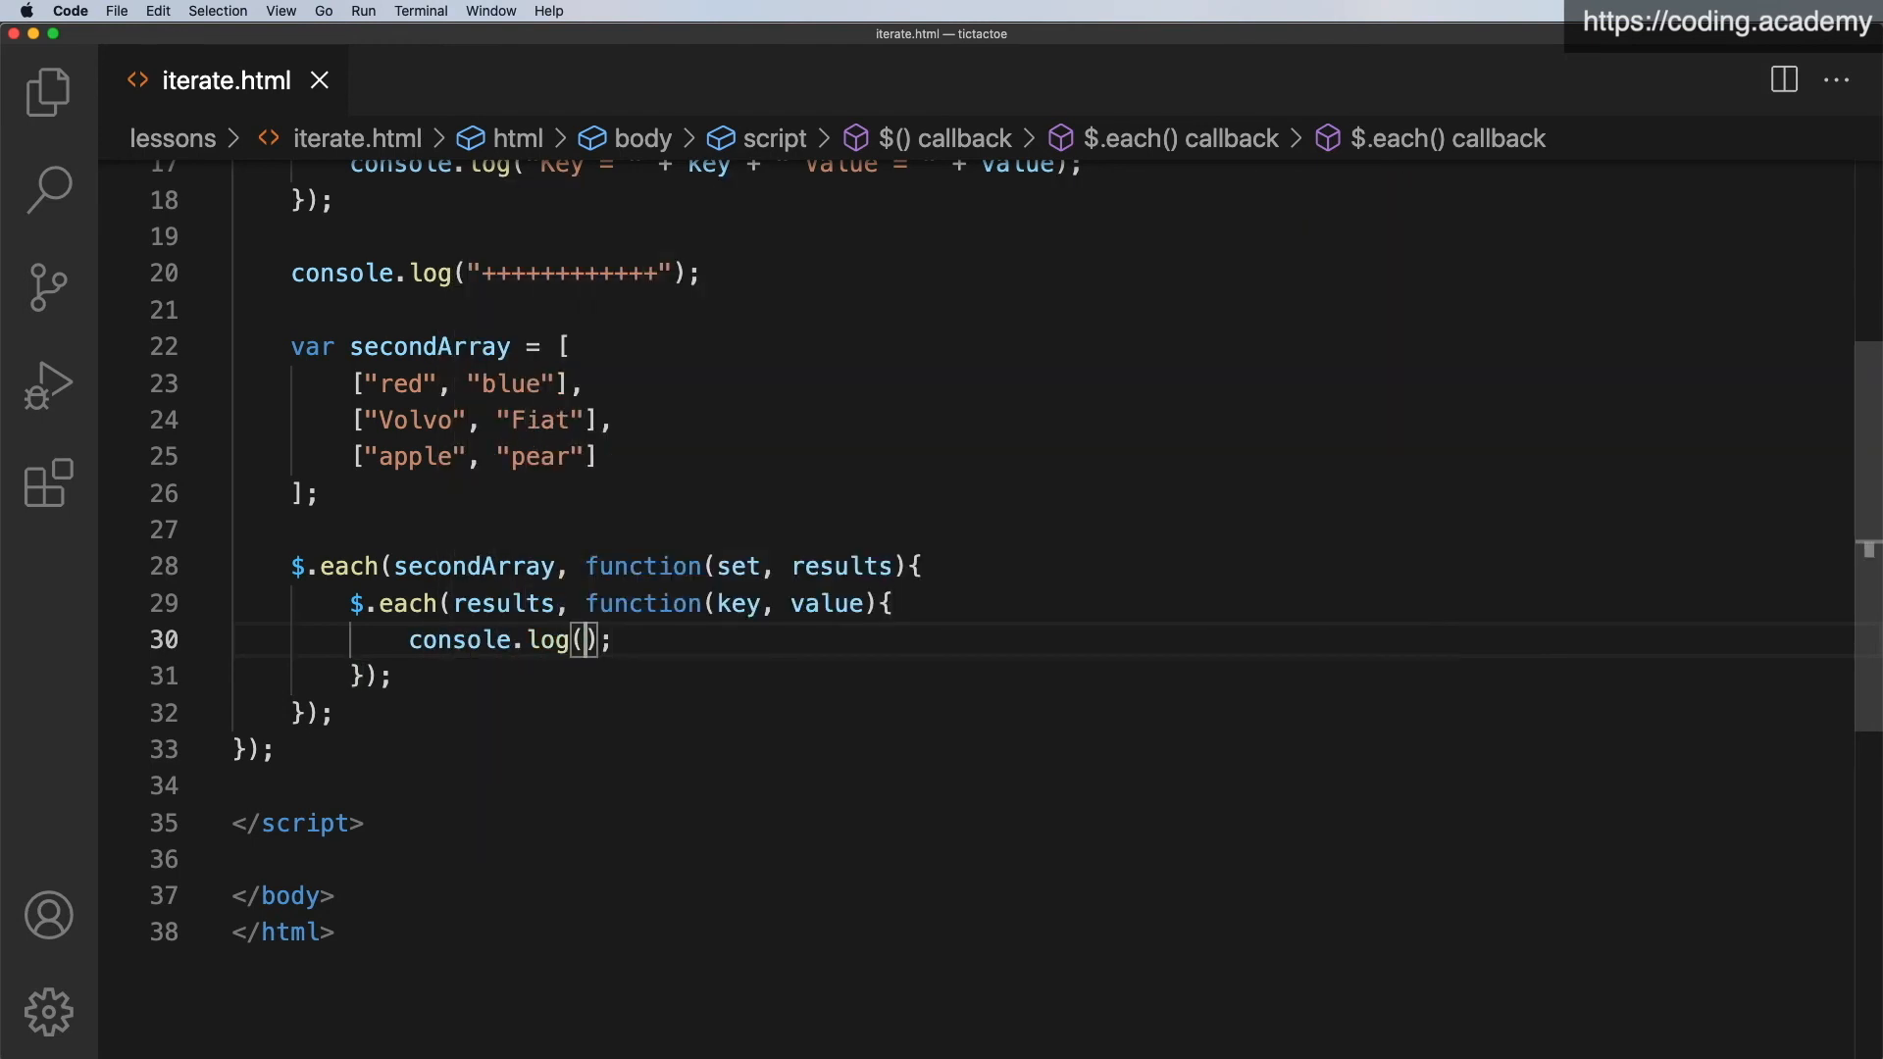
text(")
text(Set)
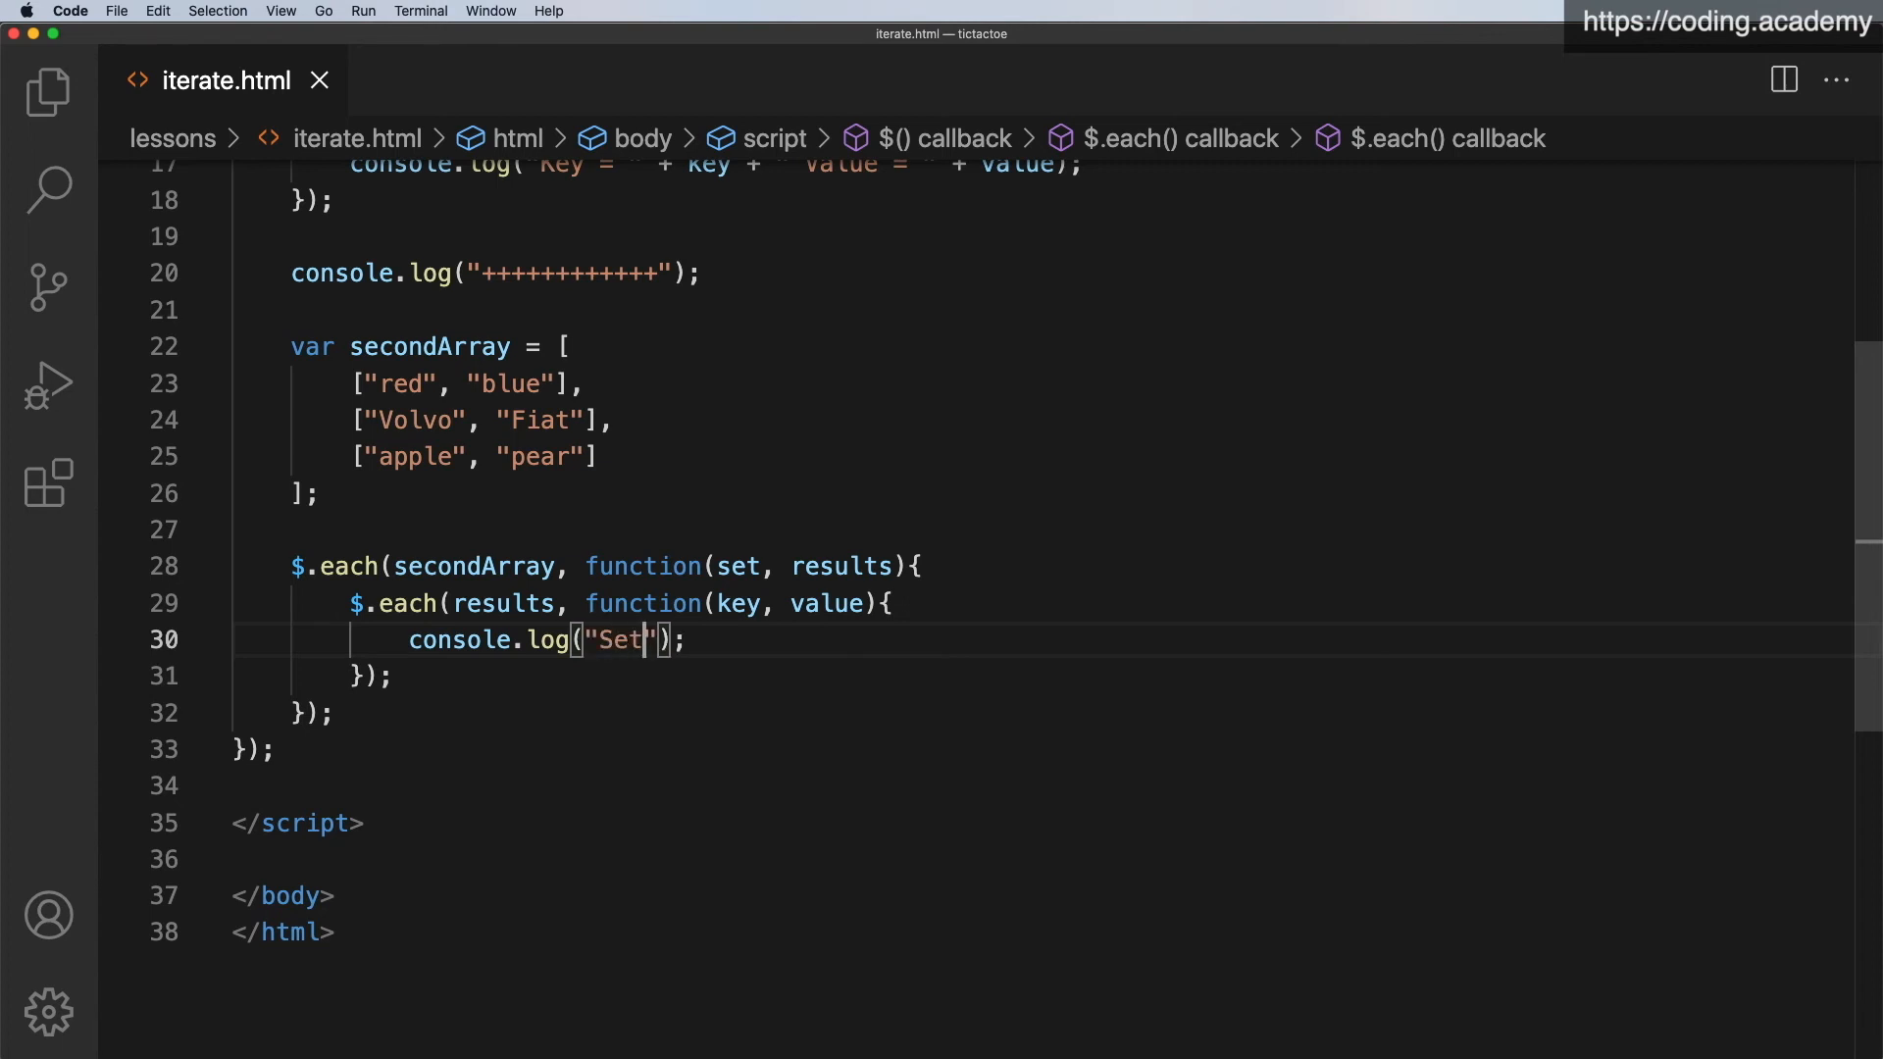
text( = ")
text( + set)
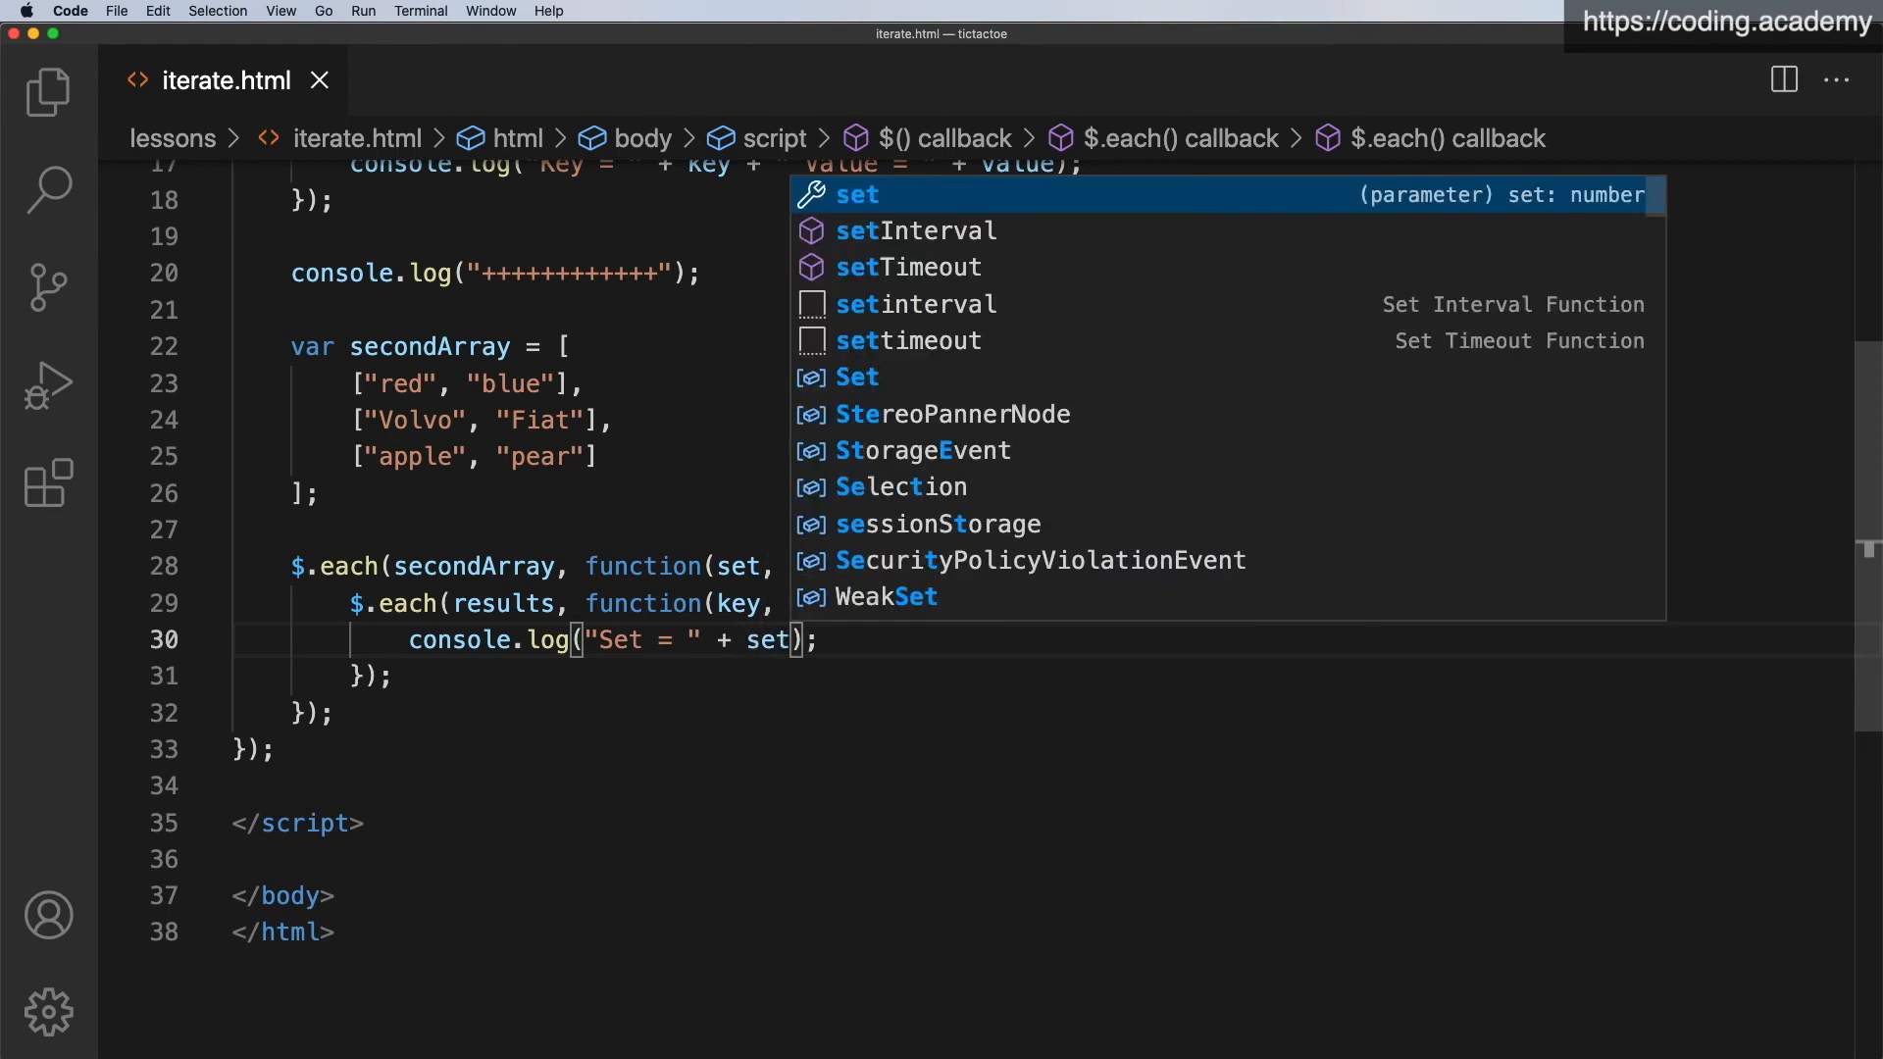
text( + )
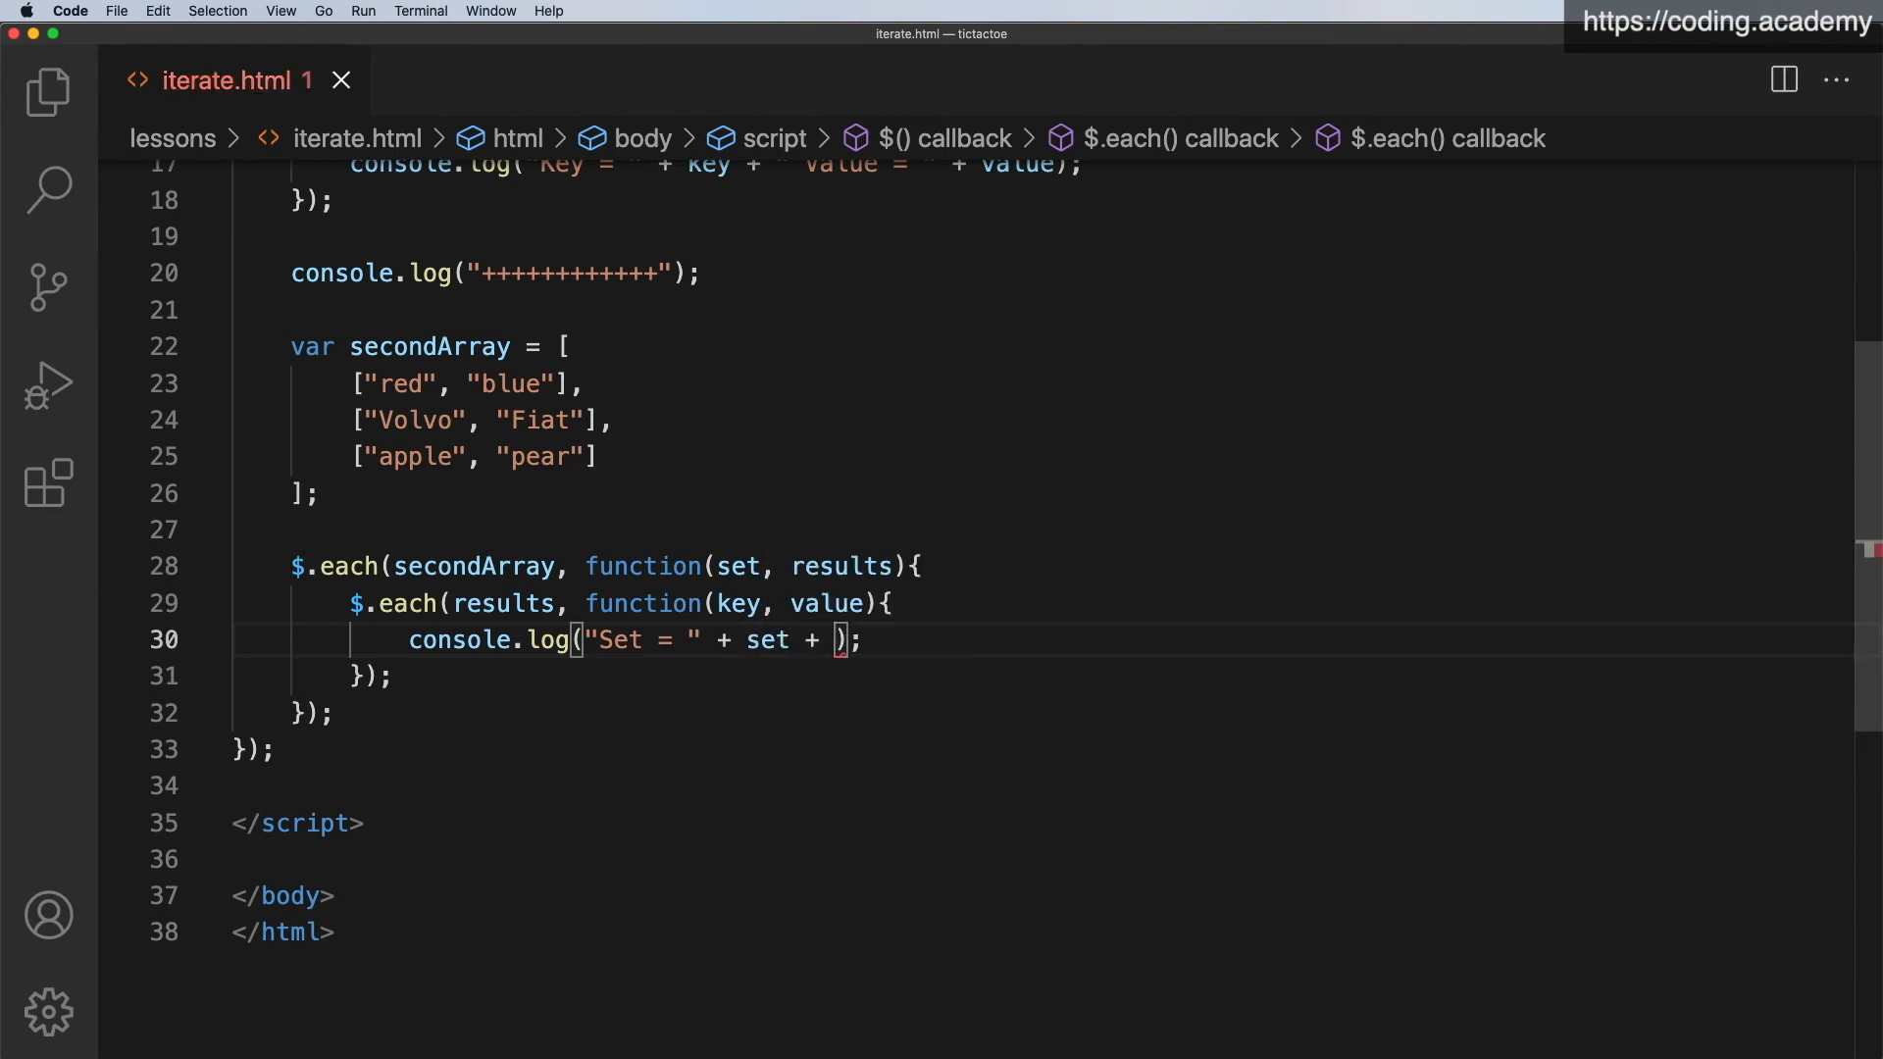
text(" Ke)
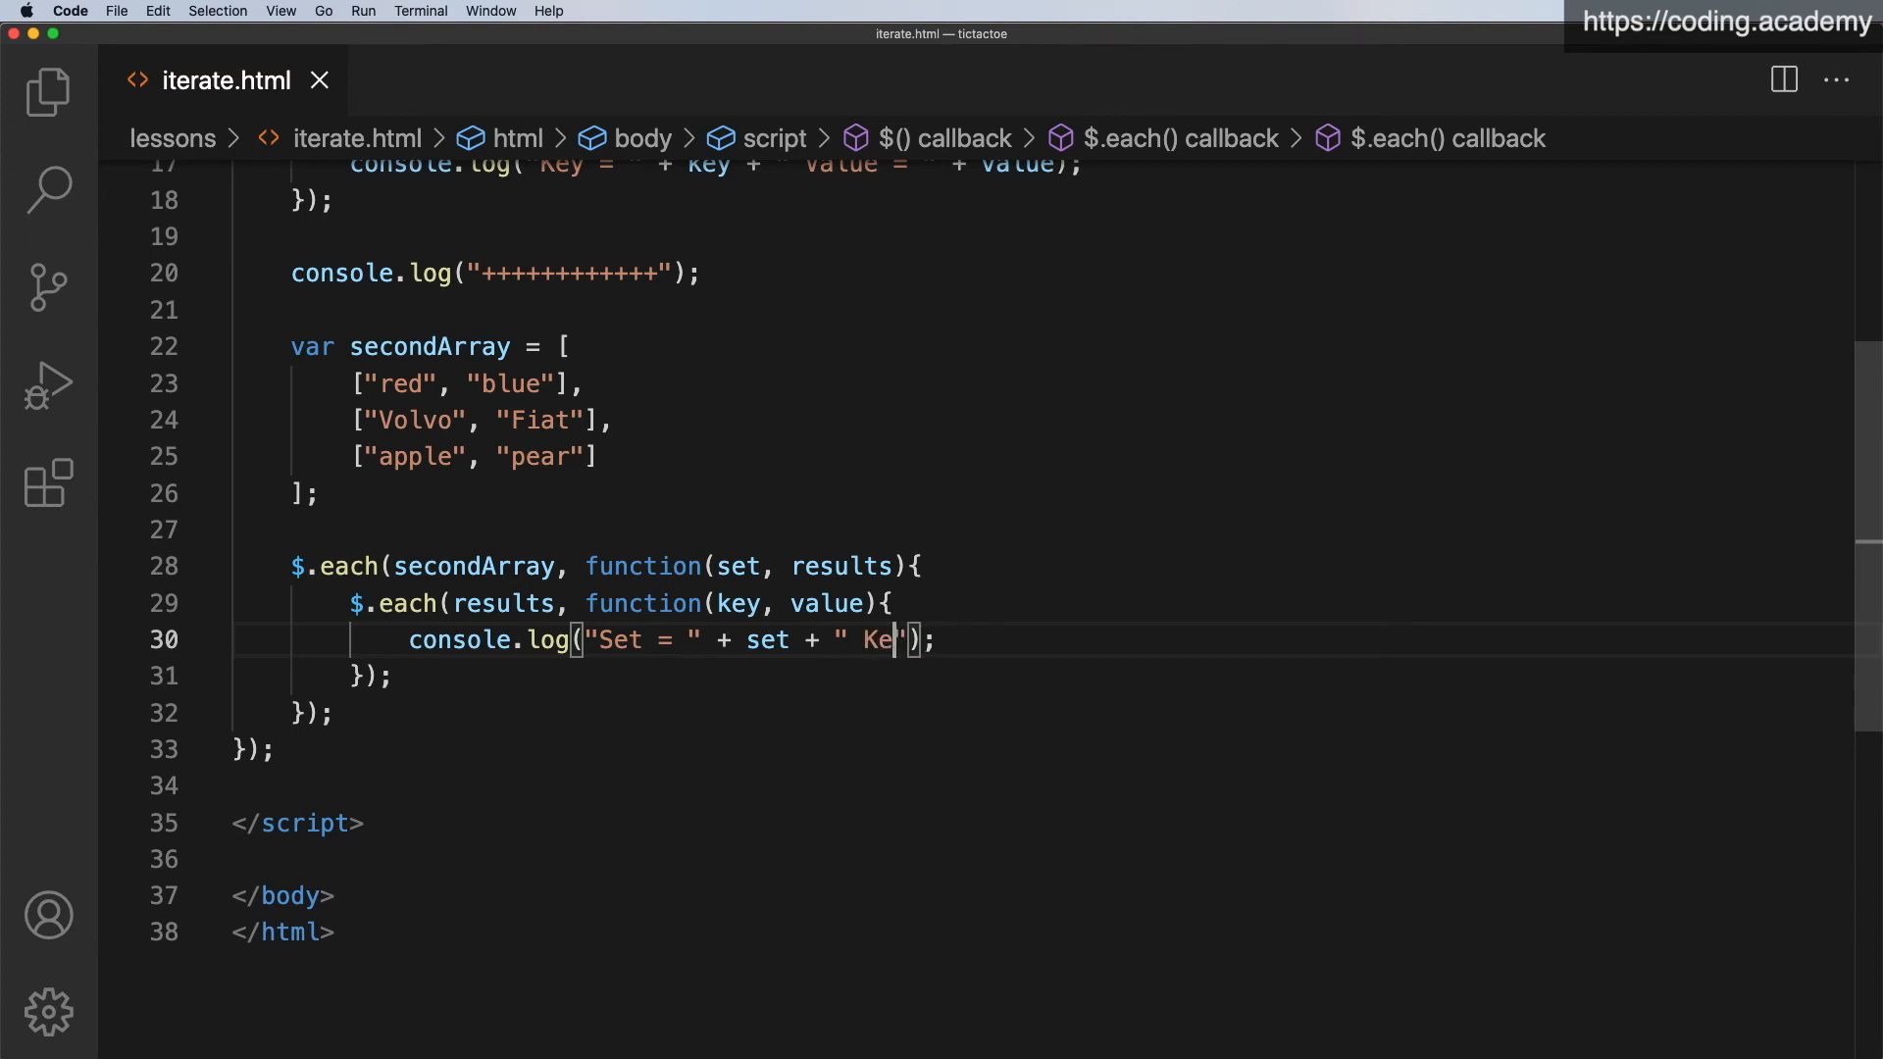
text(y = ")
text( + key)
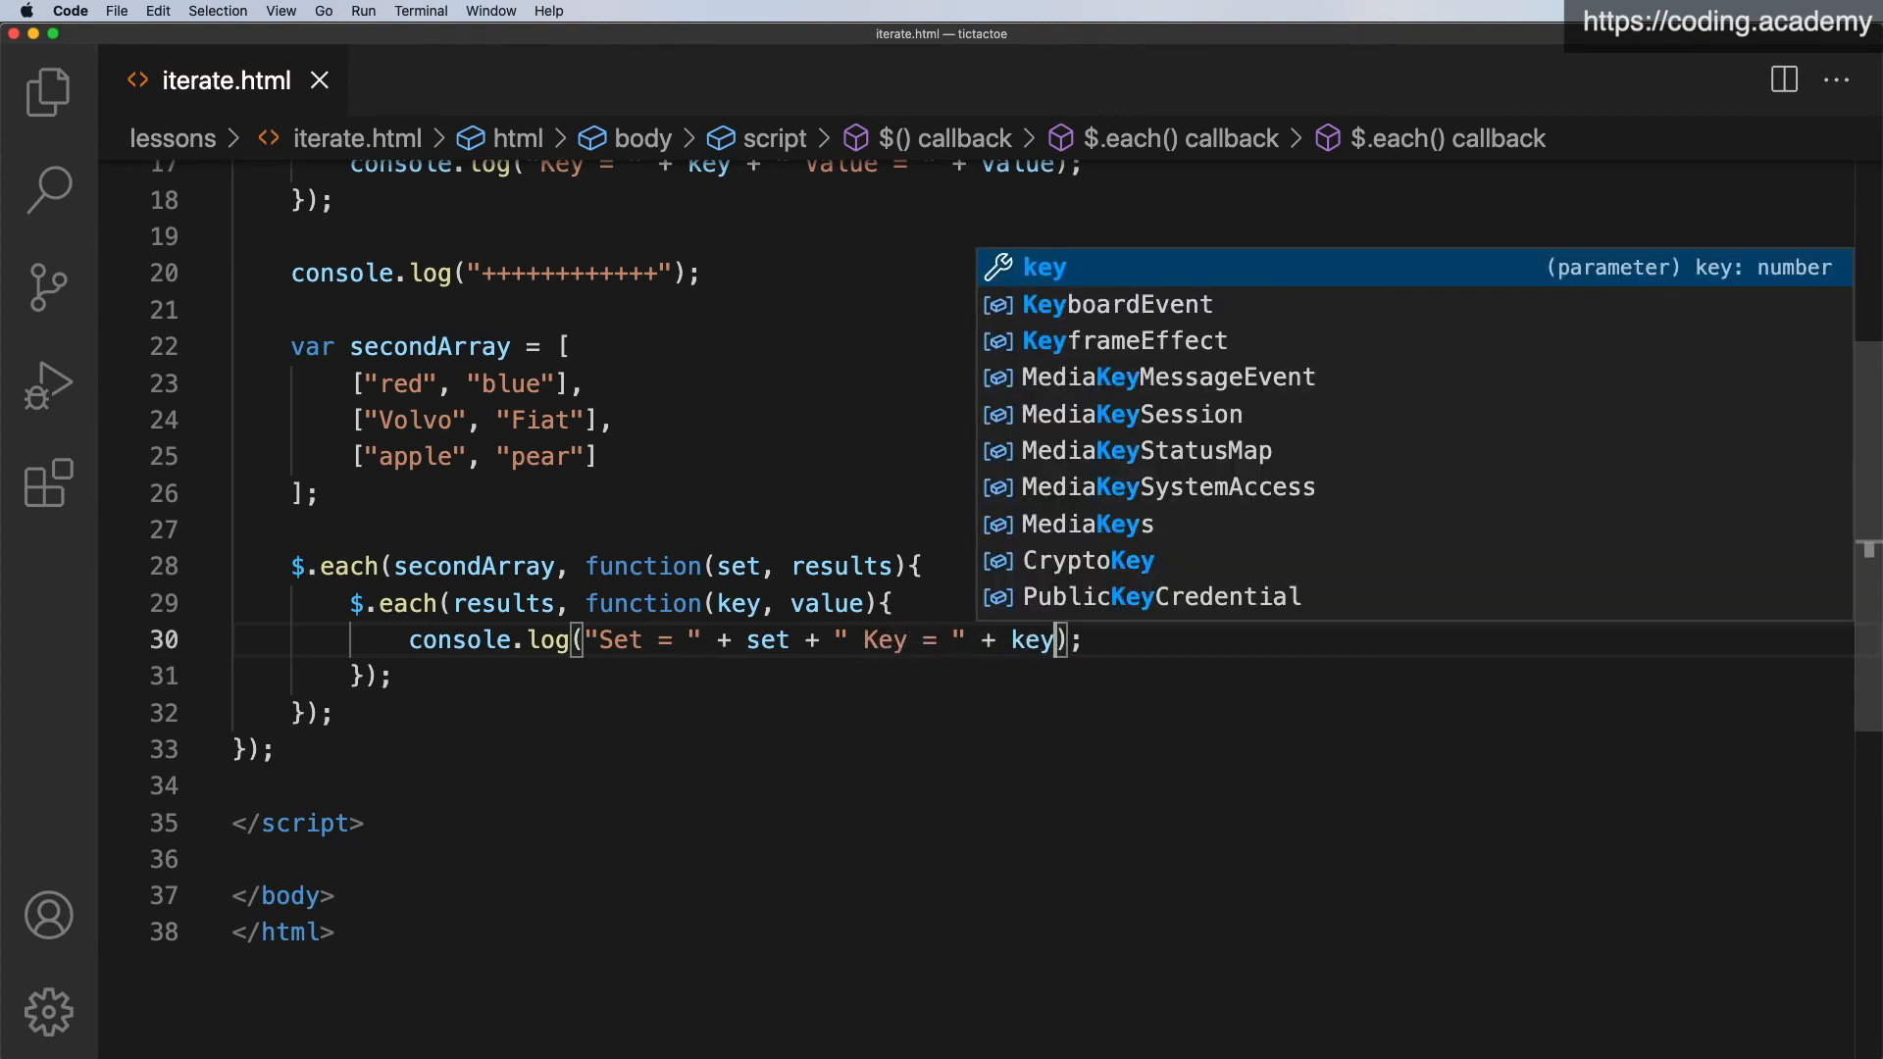
text( + )
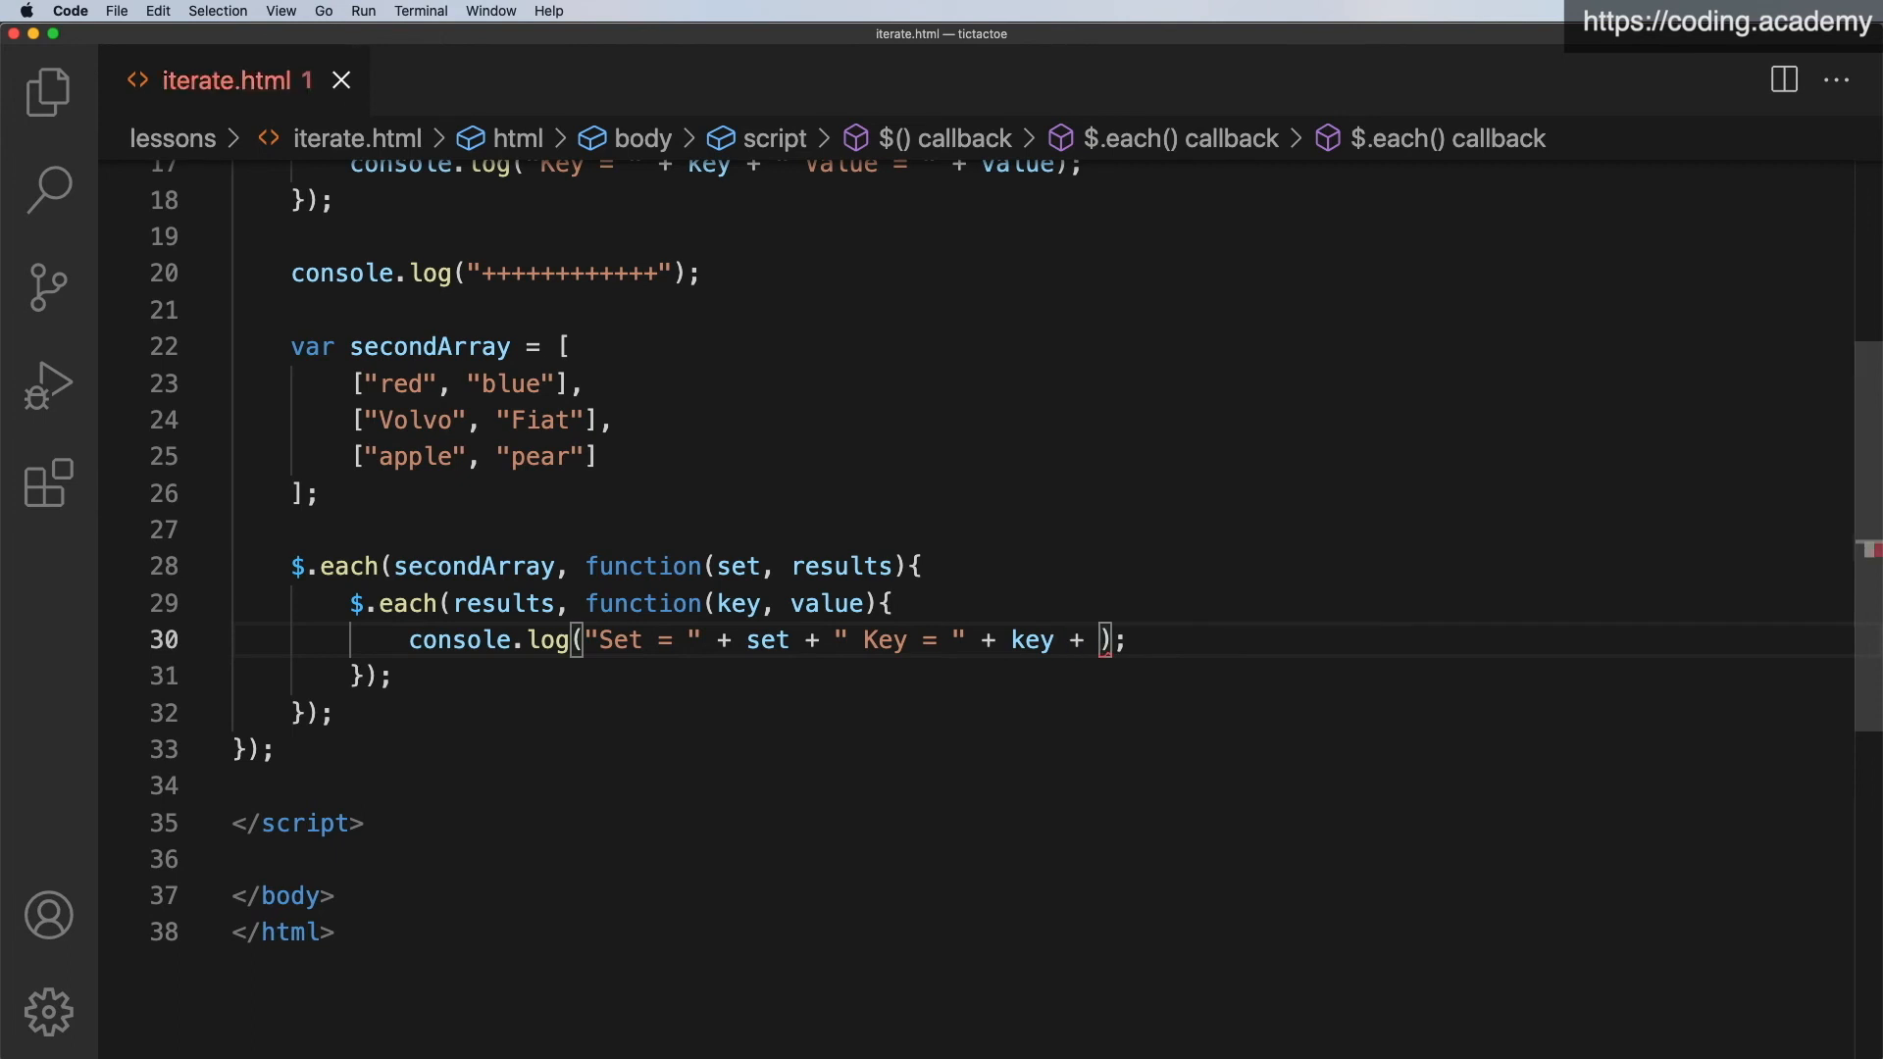
text(" Valu)
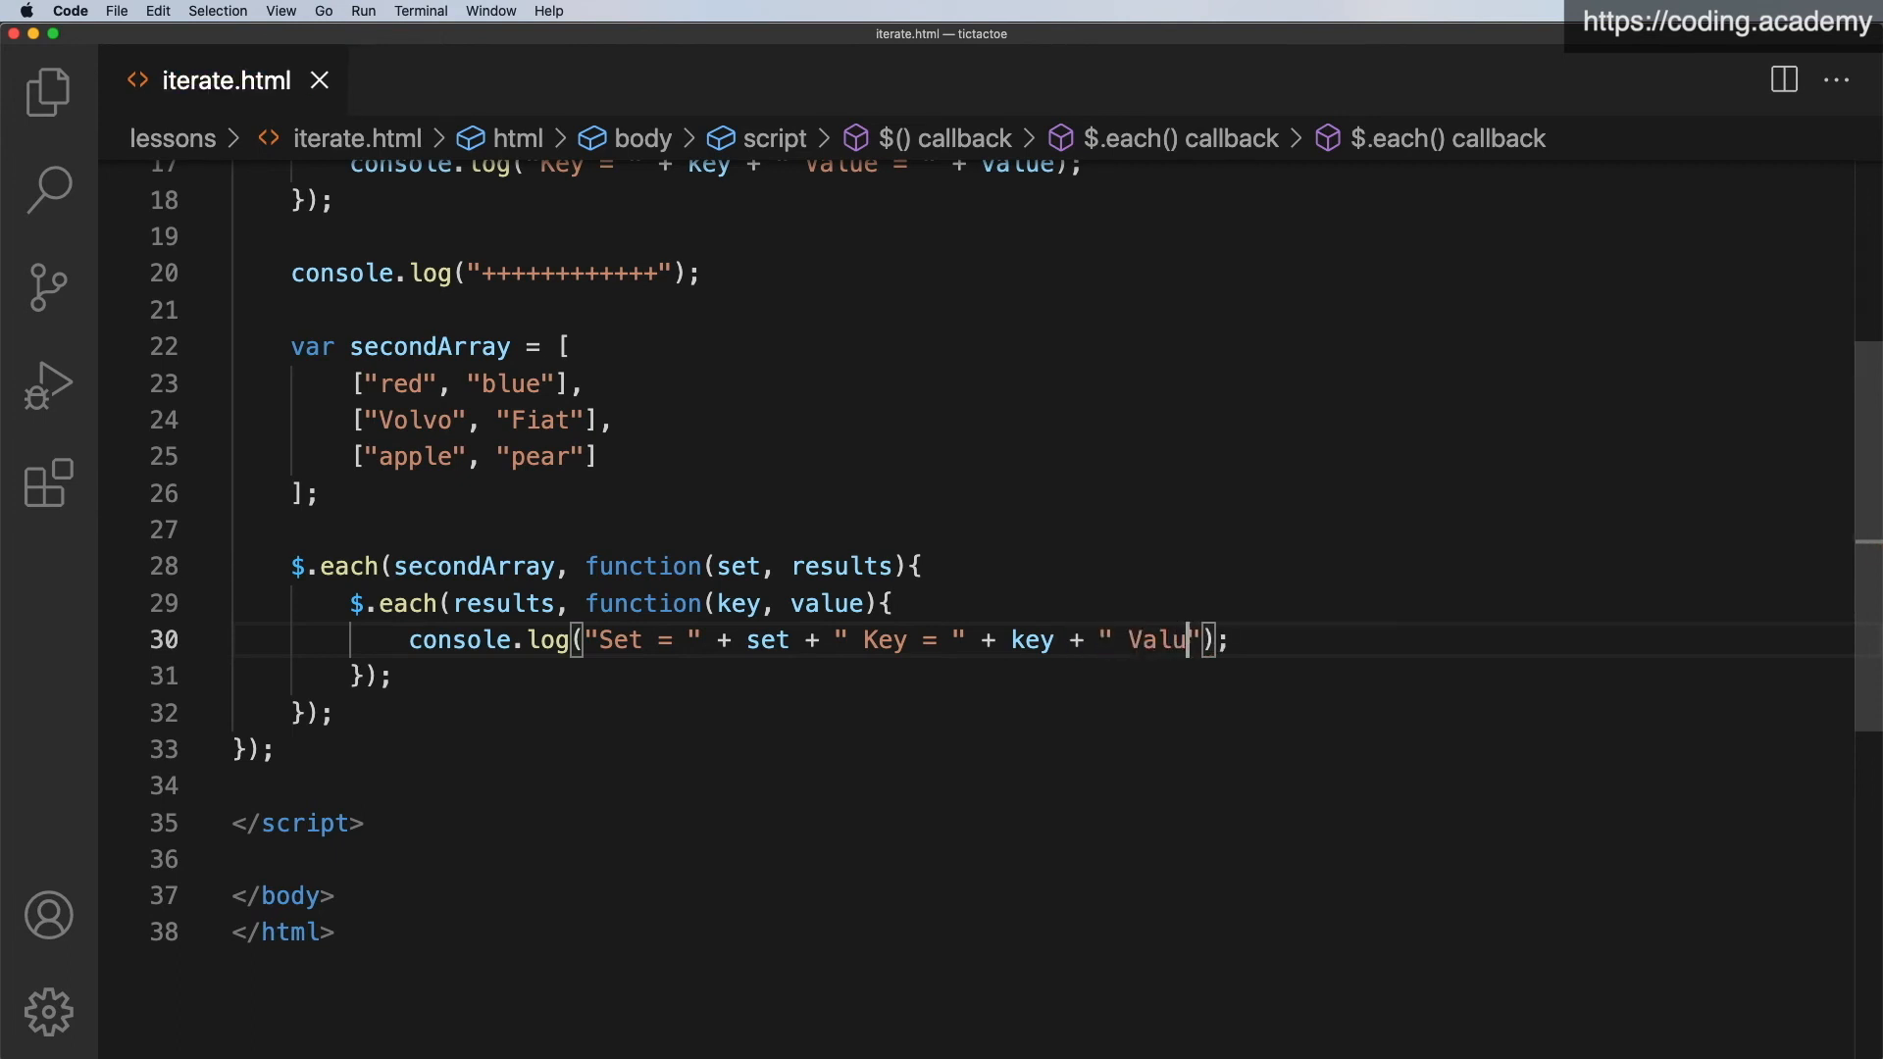
text(e = ")
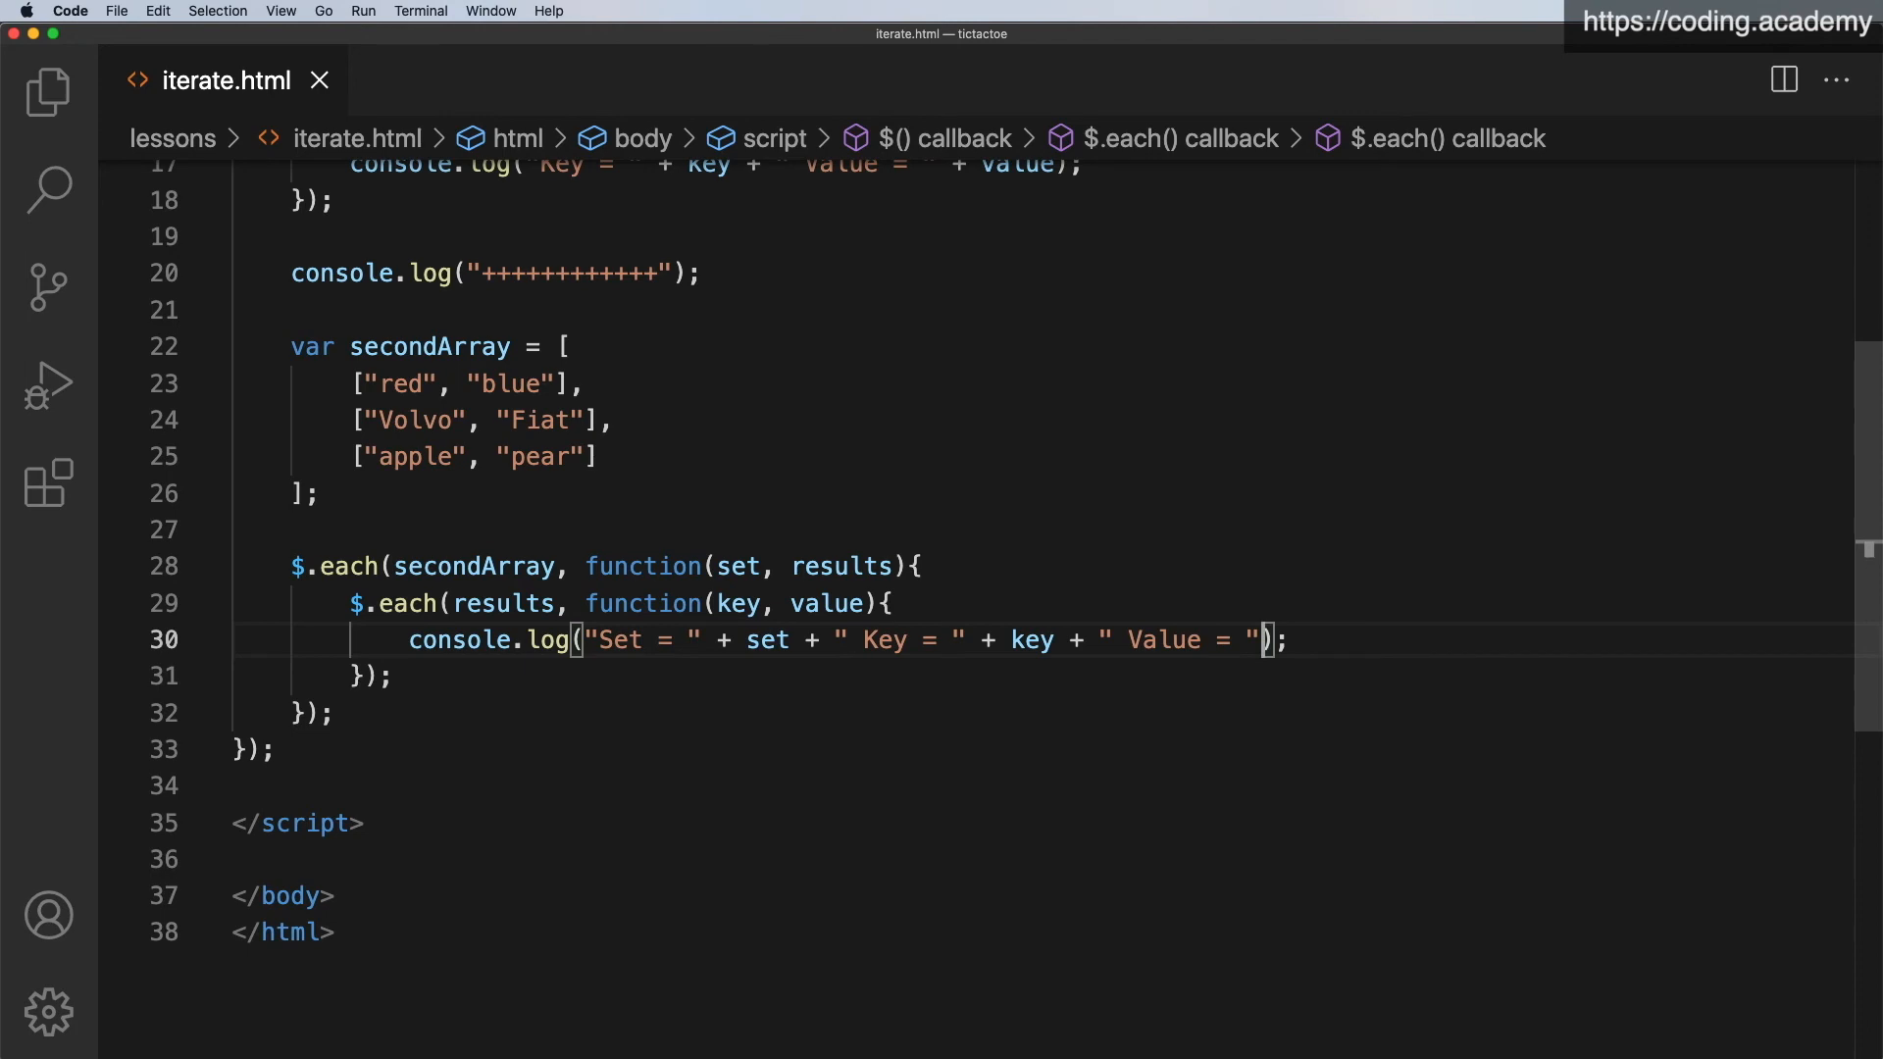
text( + Valu)
key(BackSpace)
key(BackSpace)
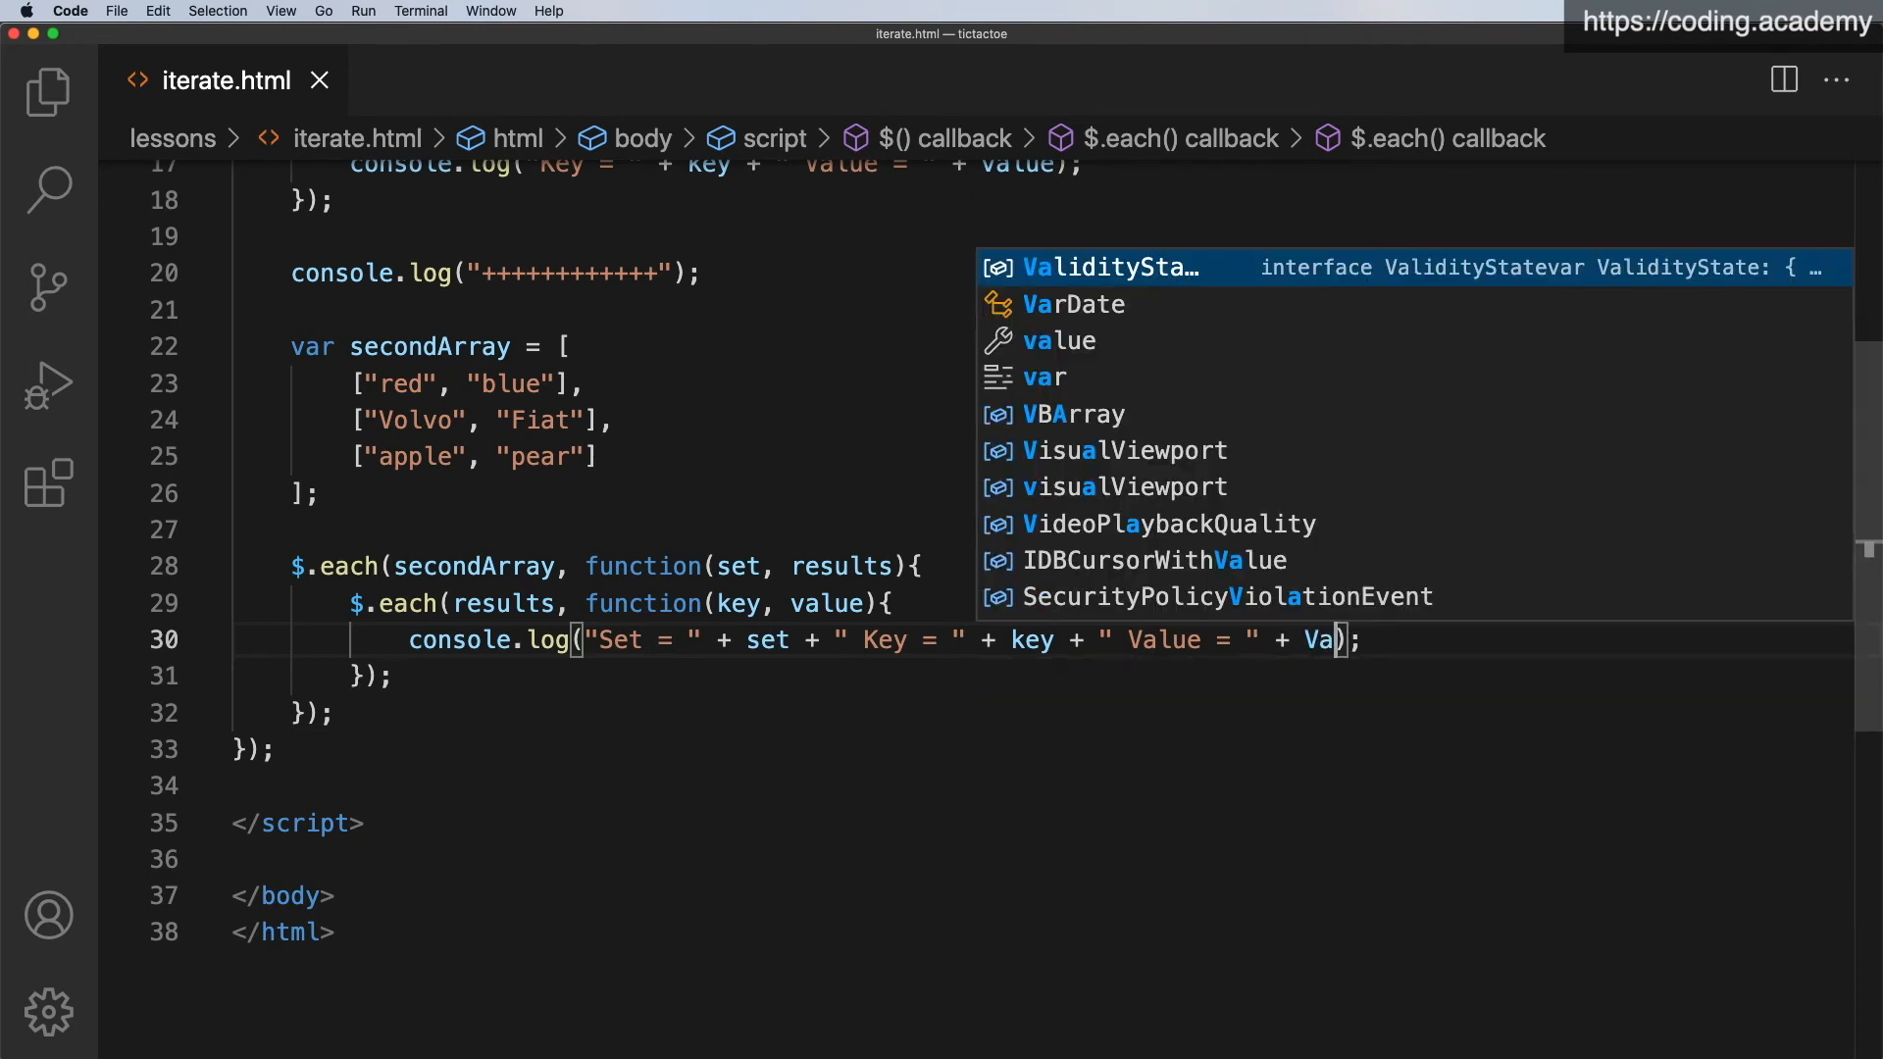
key(BackSpace)
key(BackSpace)
text(value)
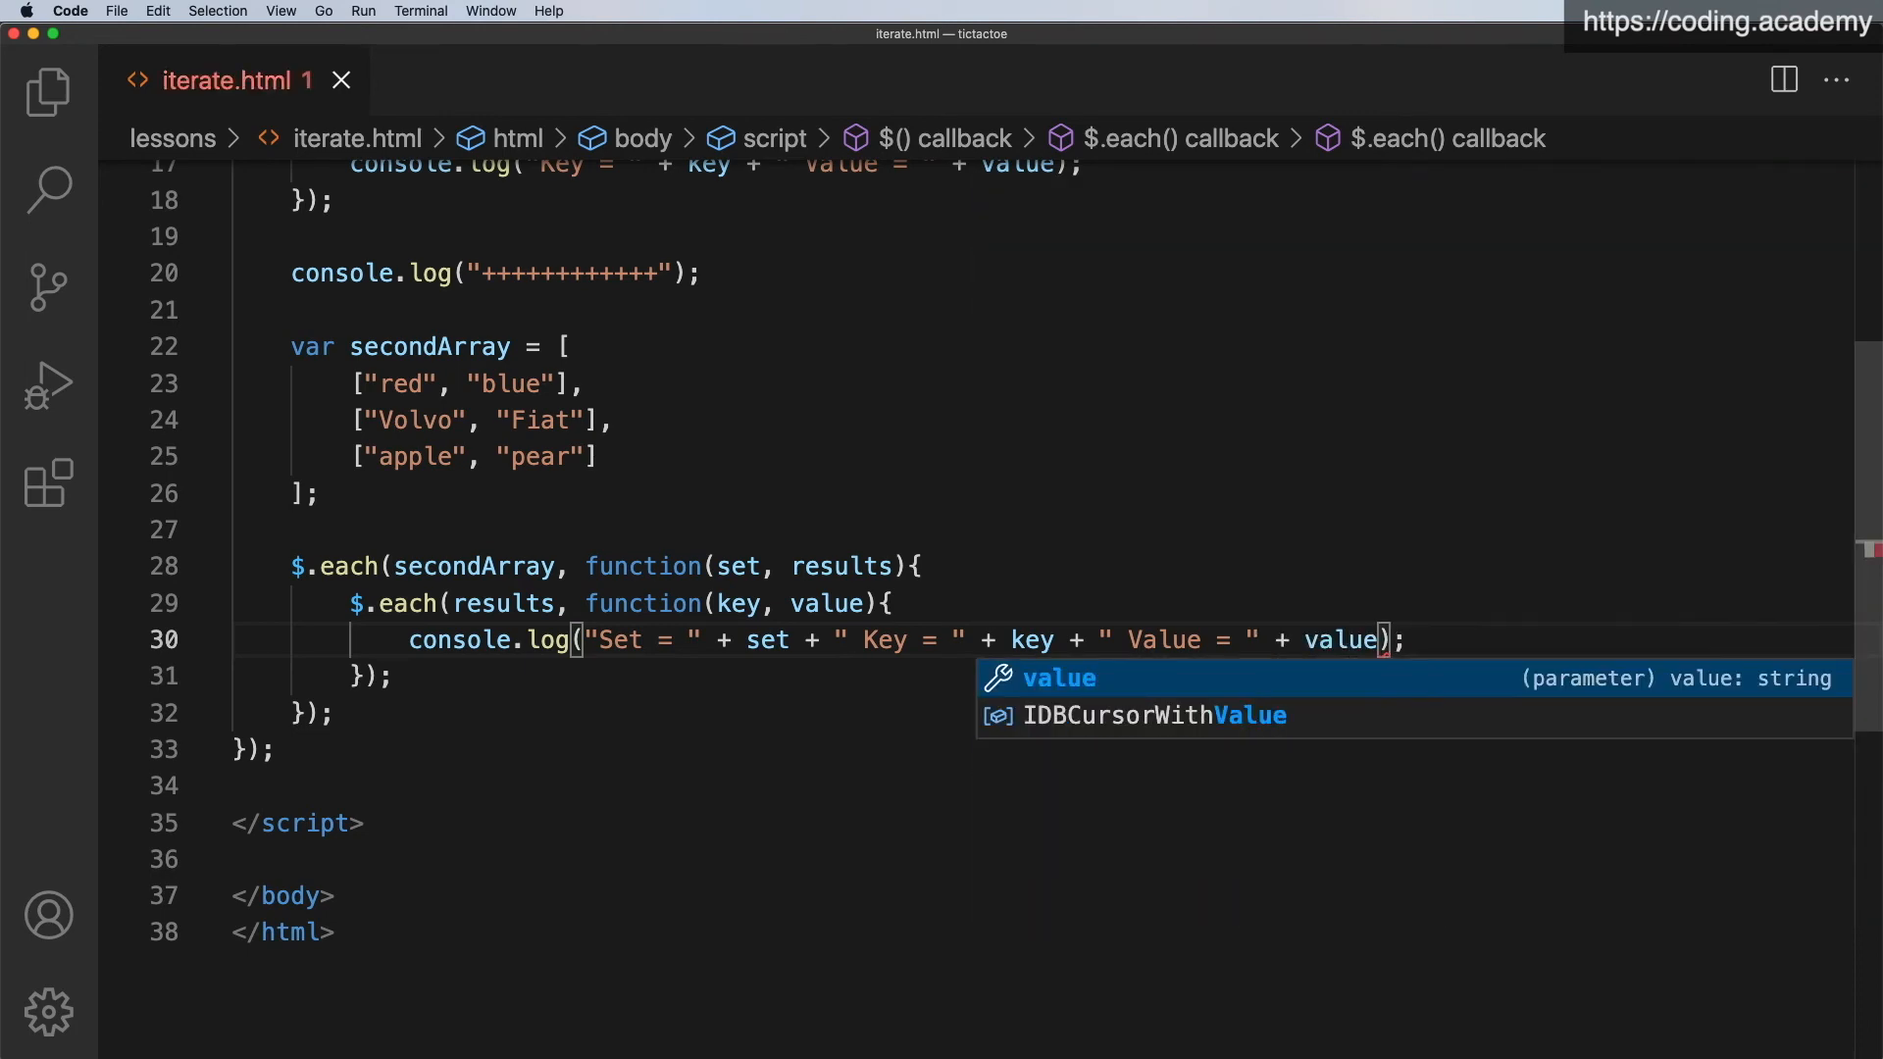
key(super+s)
key(super+Tab)
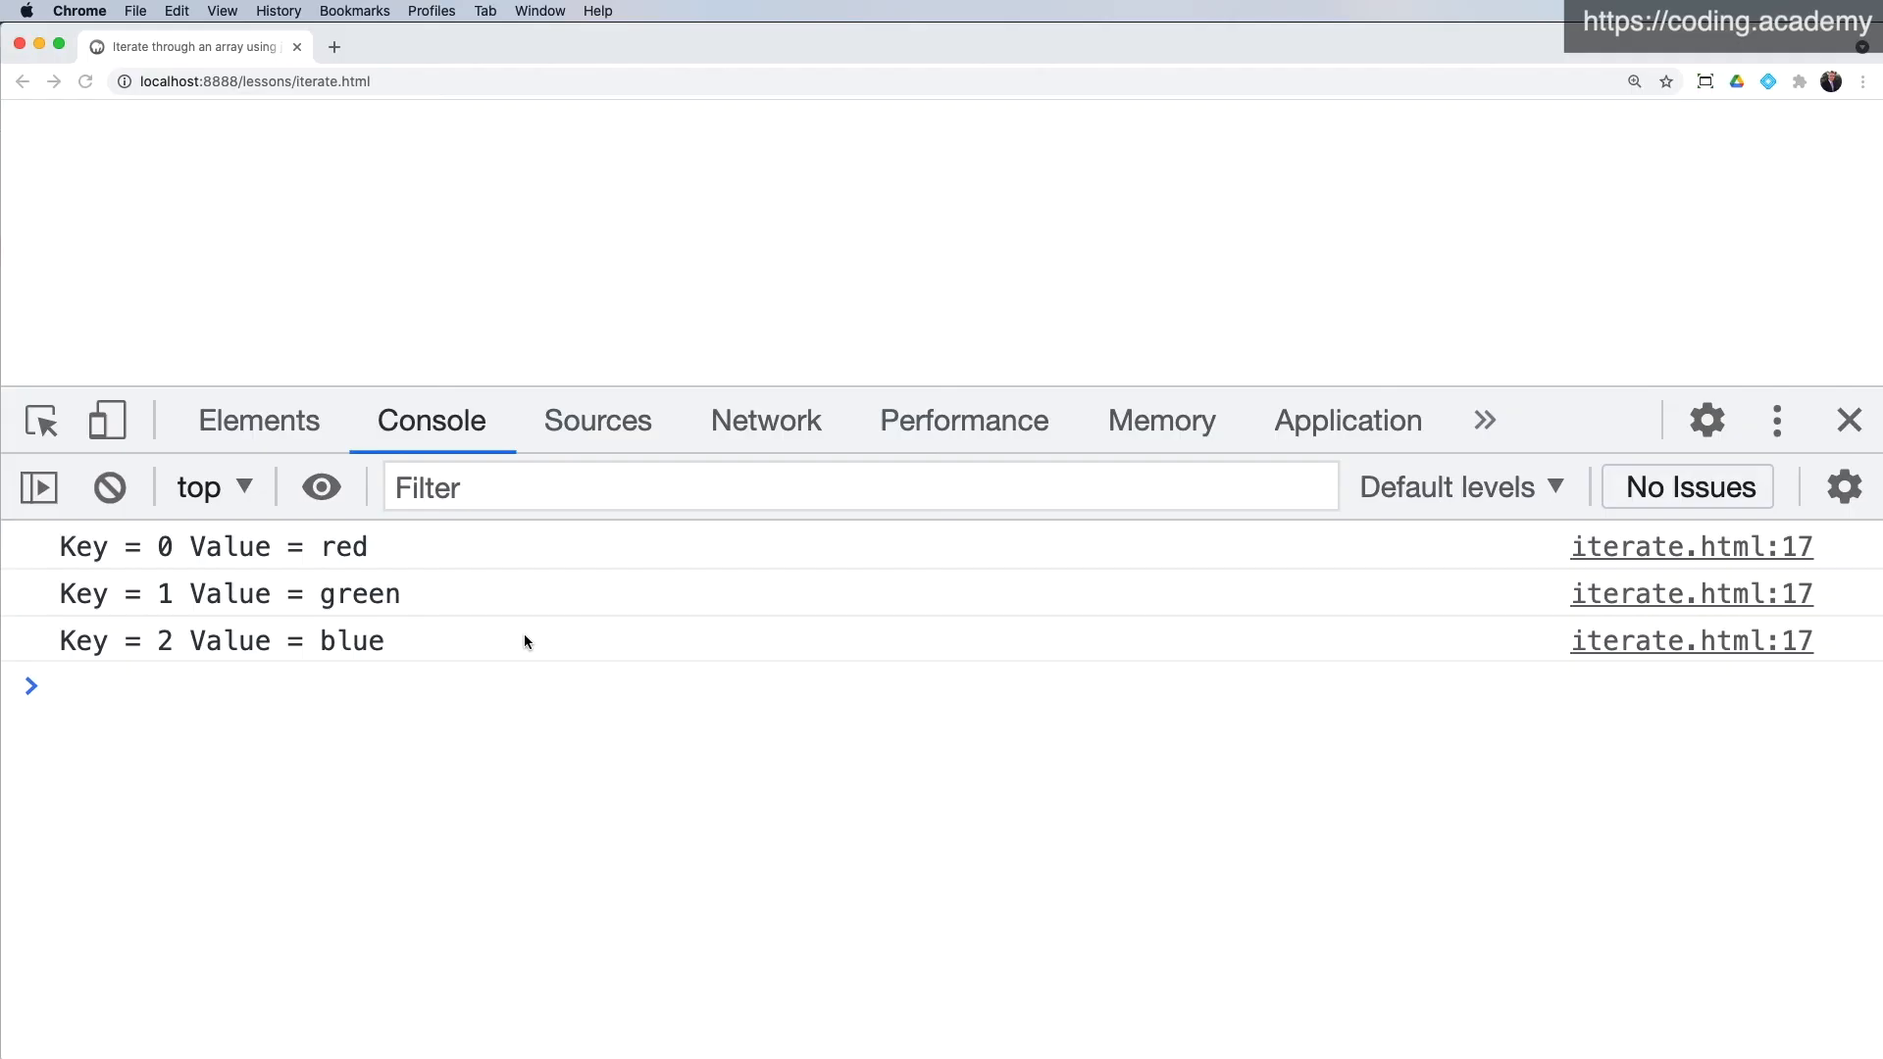
Reload the page and enlarge the console to show all six Set/Key/Value lines, then return to the editor.
key(super+r)
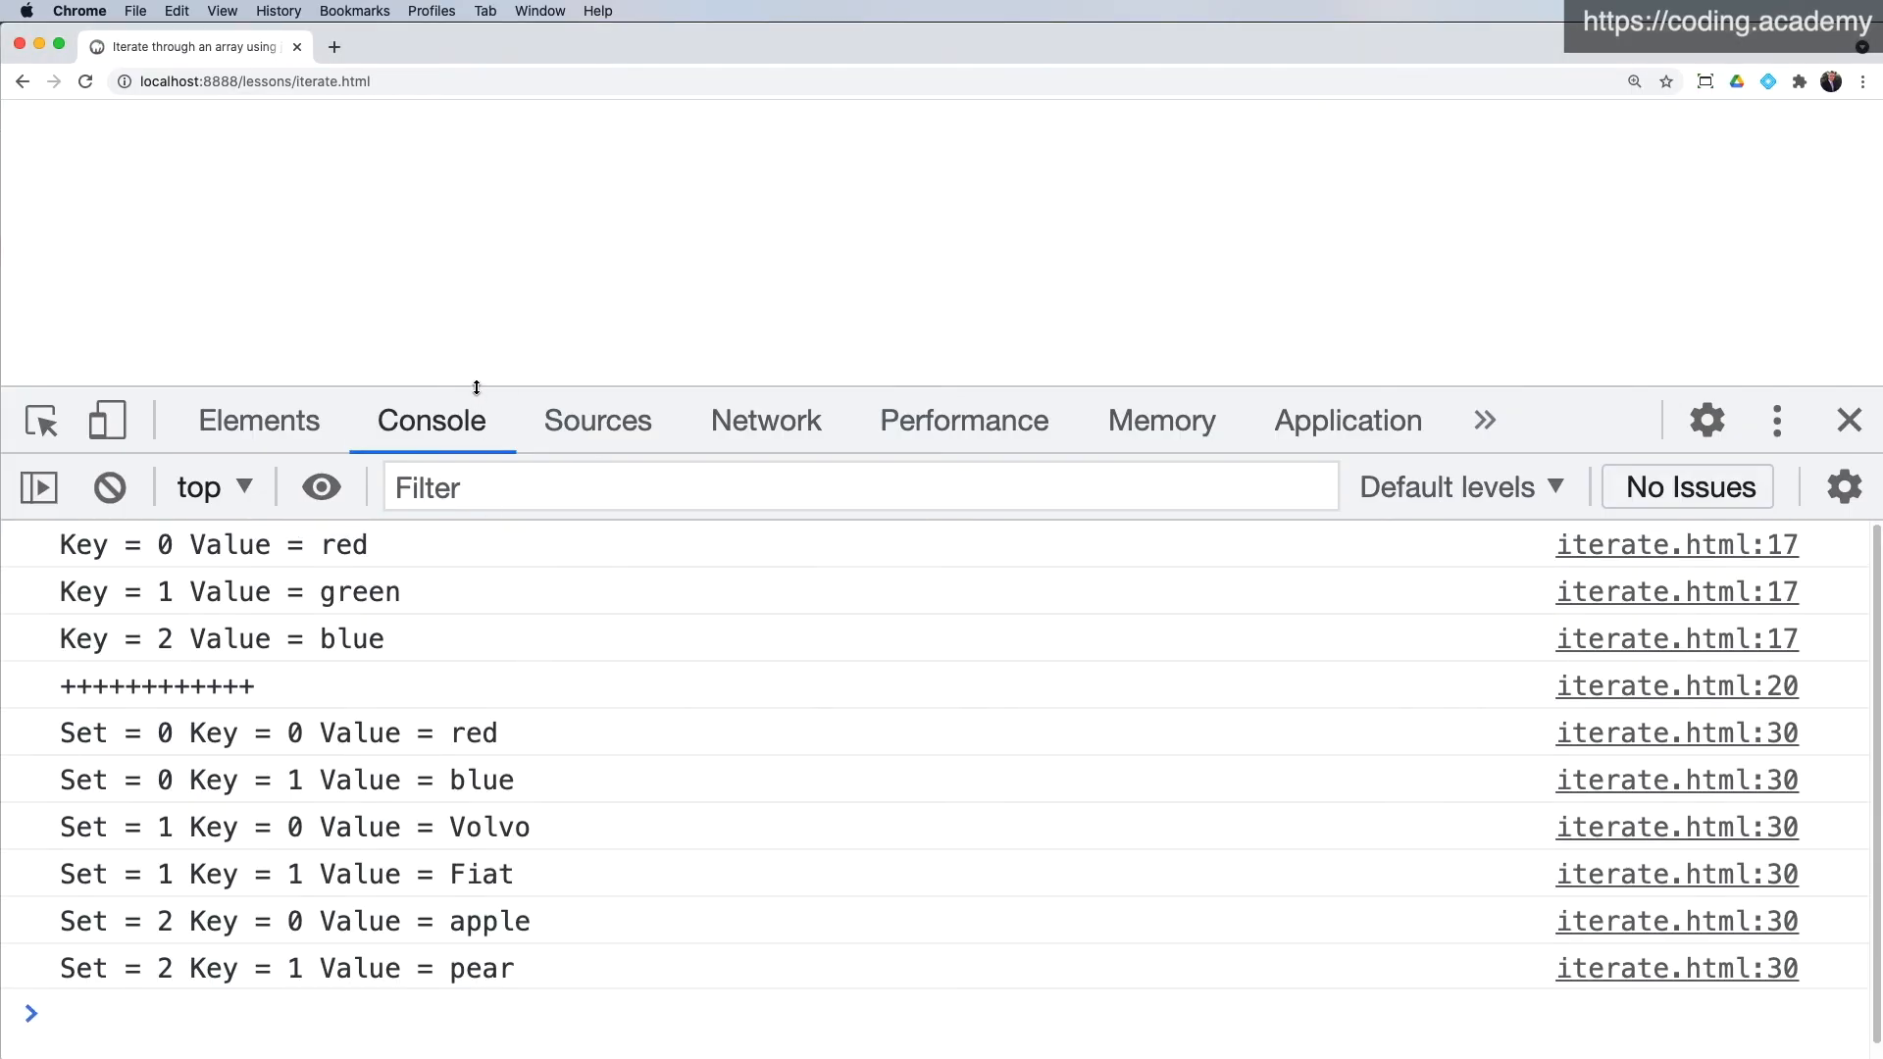
drag(475, 386, 475, 243)
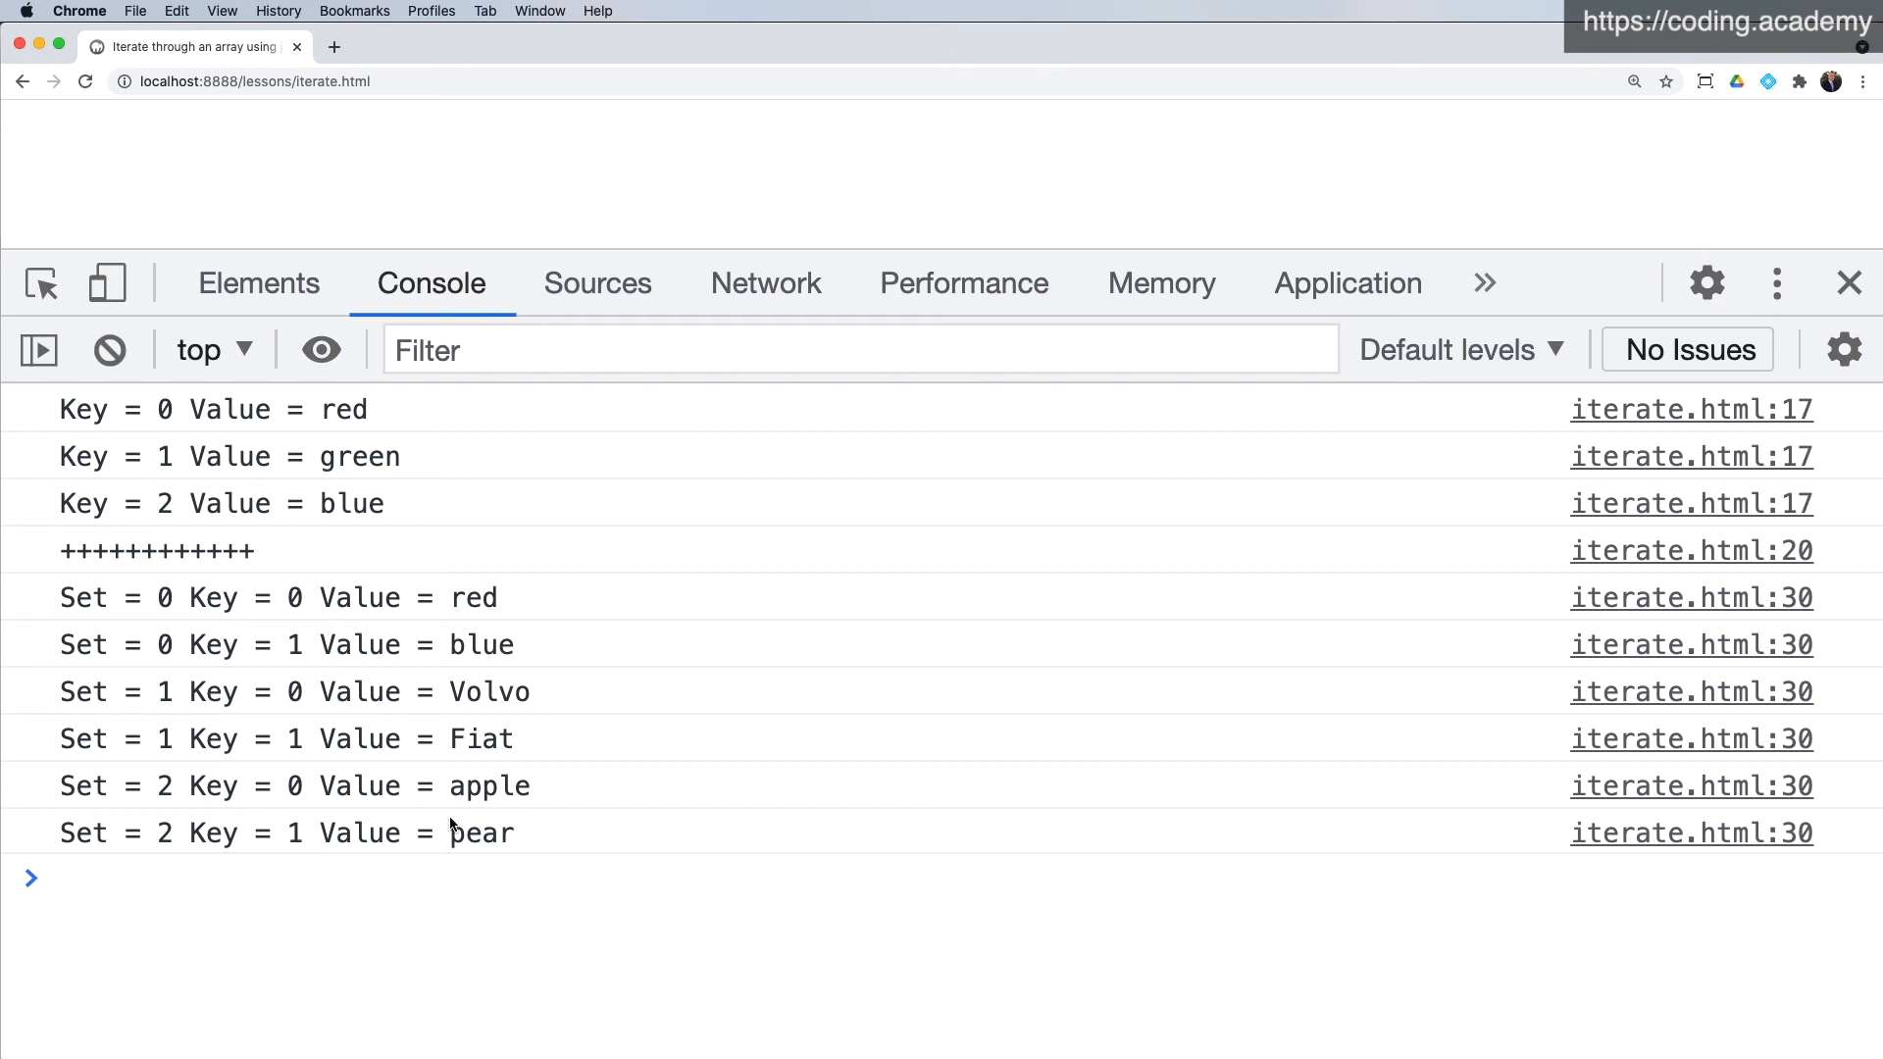
key(super+Tab)
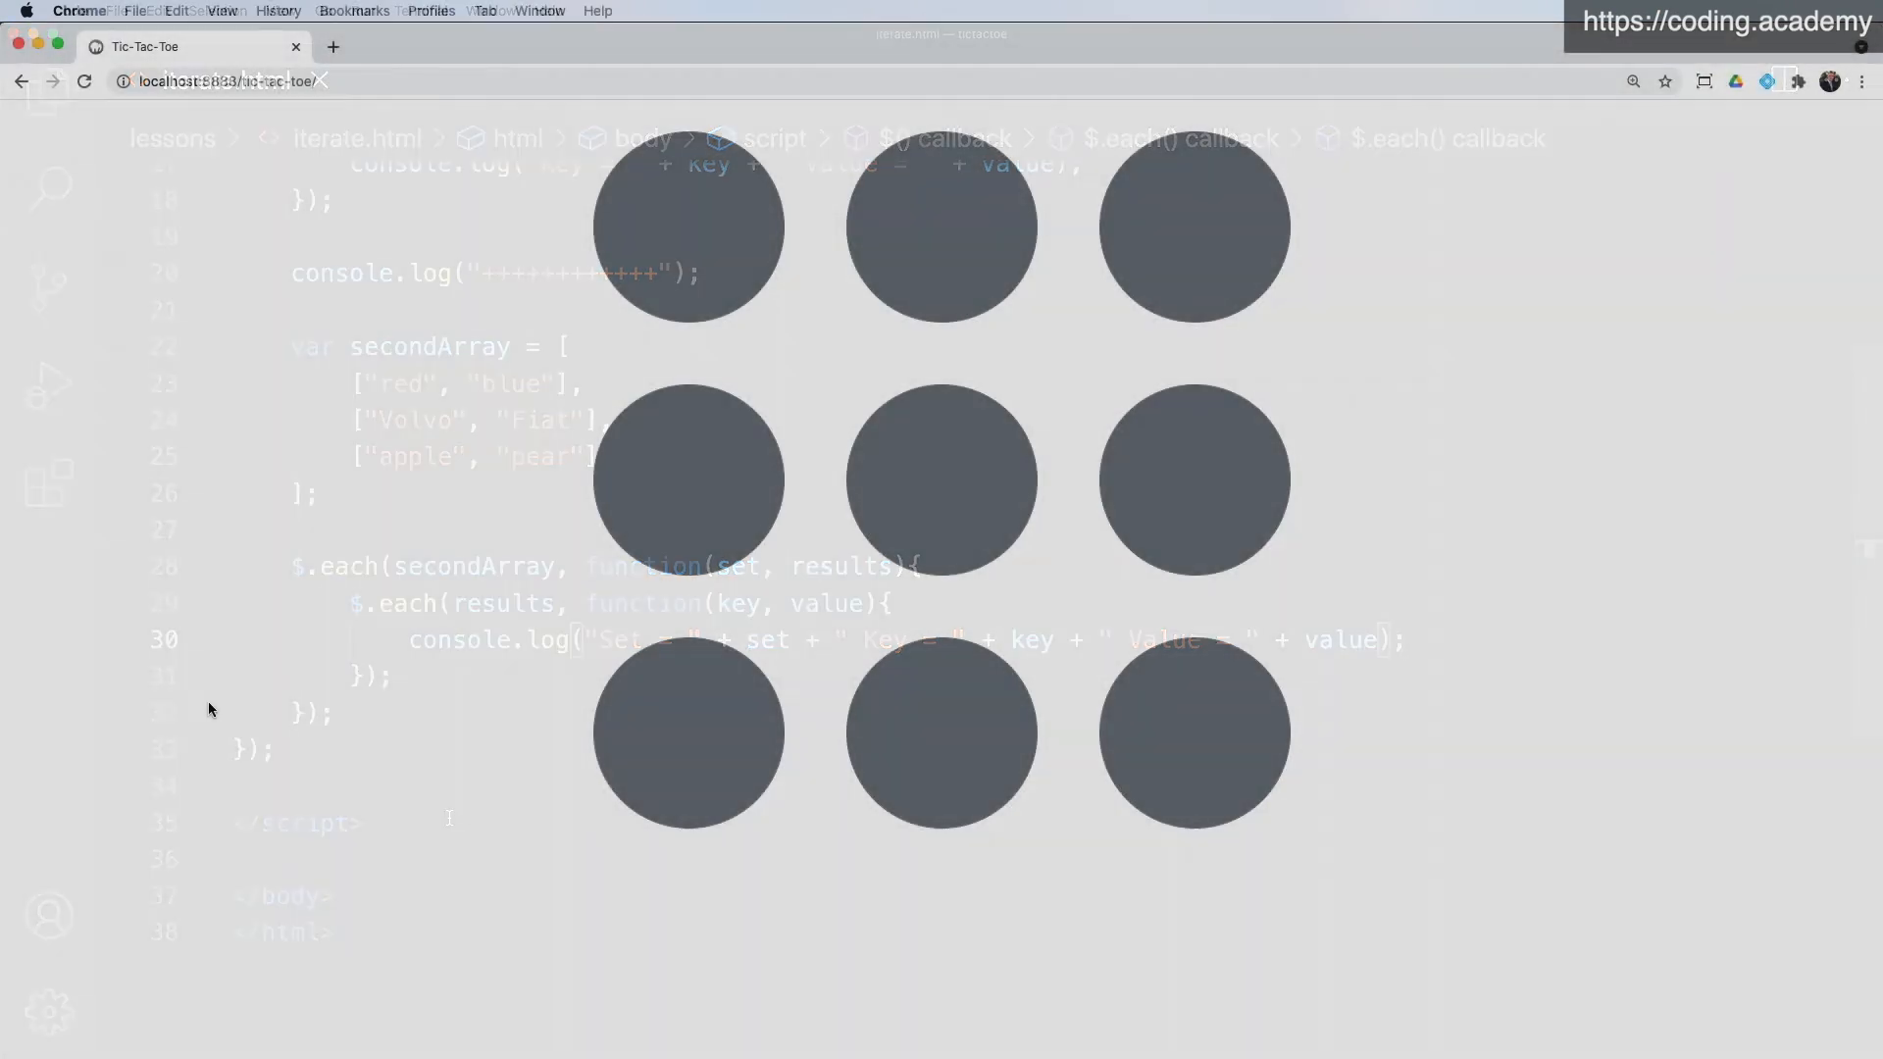
Play a Tic-Tac-Toe game, winning with an X diagonal through the centre to bottom-right.
click(670, 283)
click(943, 733)
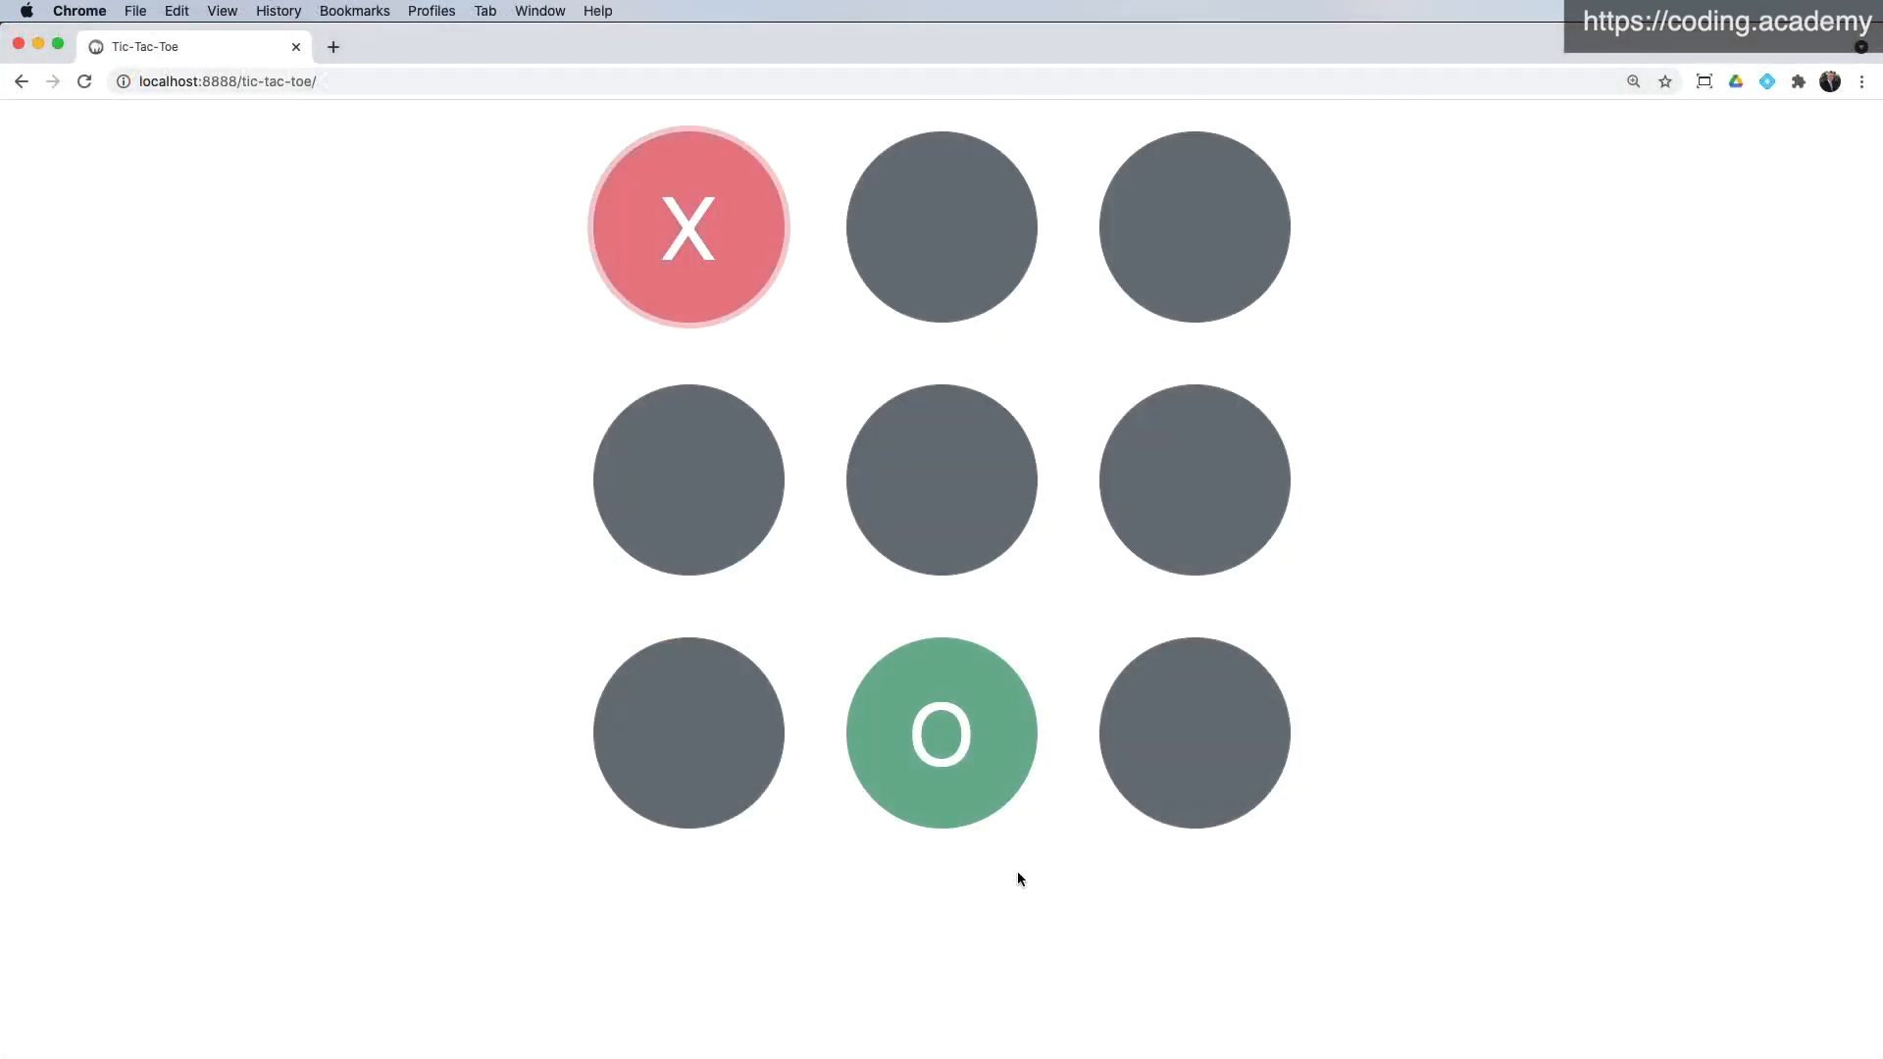
click(941, 478)
click(1275, 786)
Reset the board and play a second game placing X's top-left, top-middle and centre.
click(1420, 910)
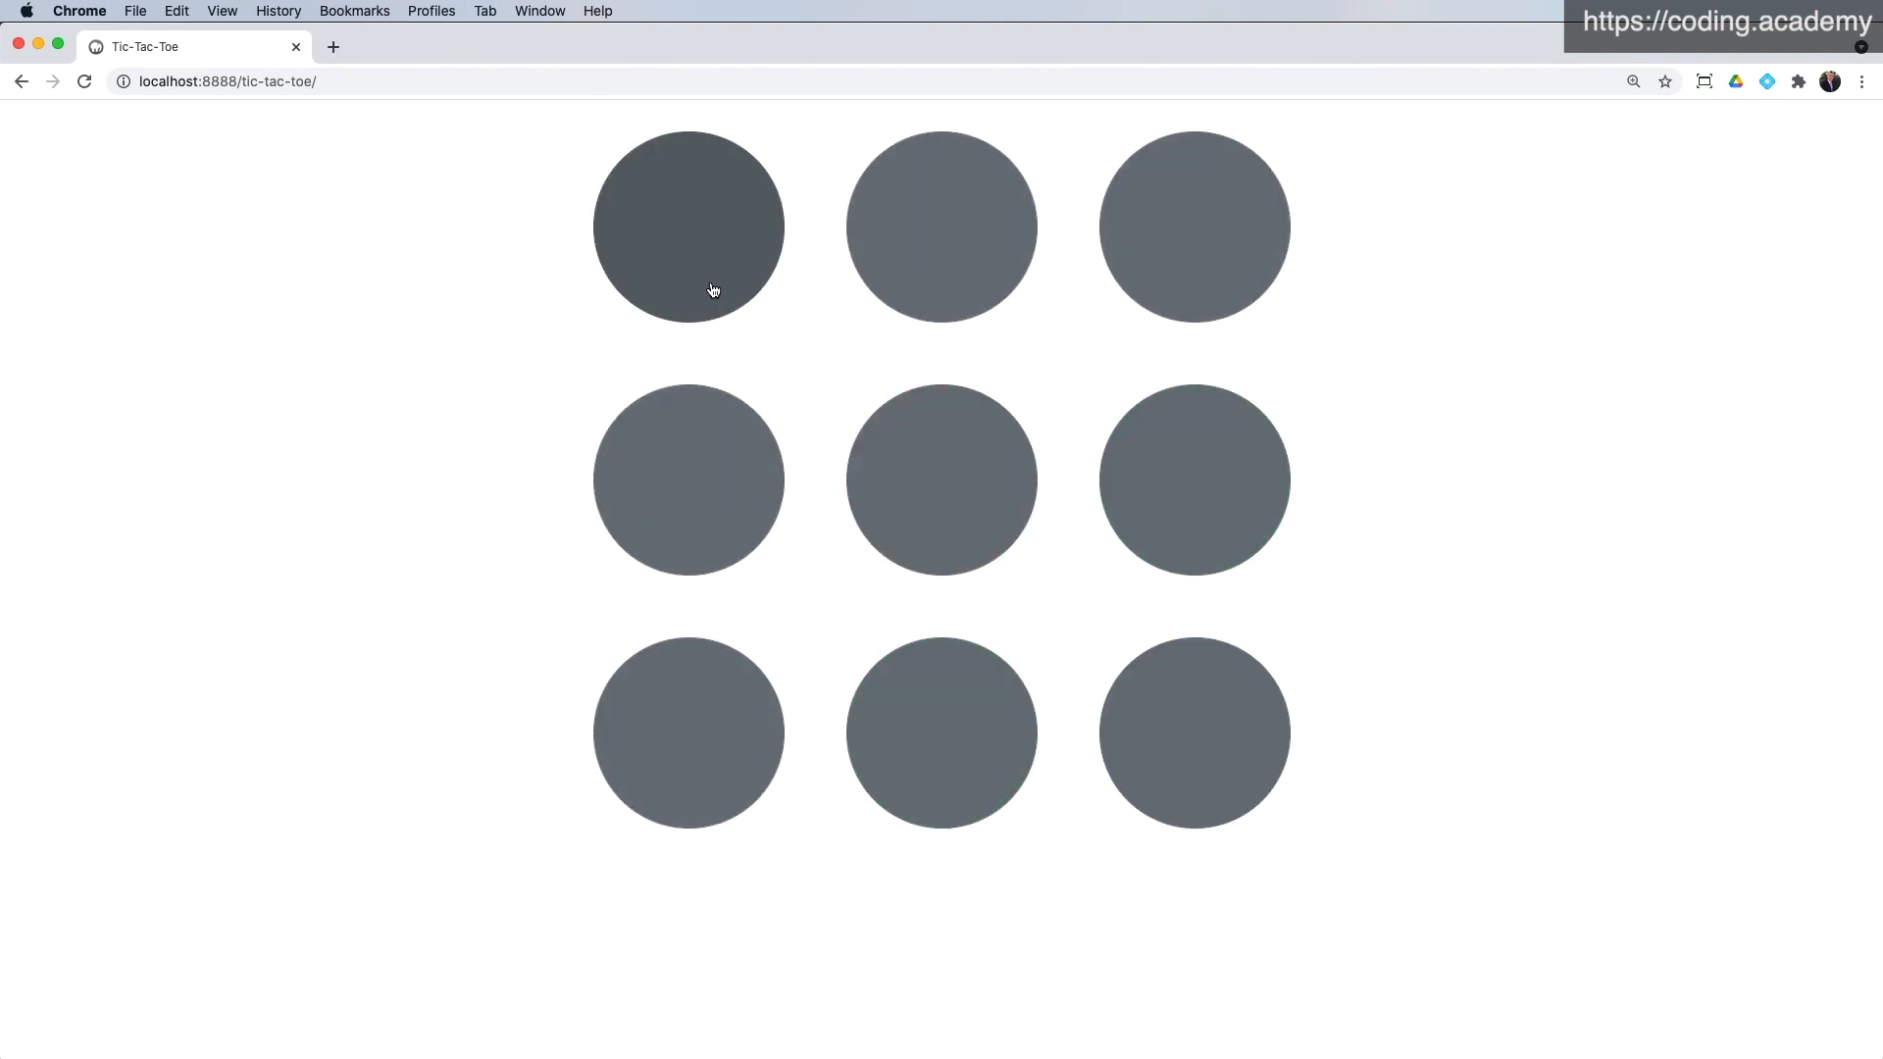
click(707, 283)
click(941, 228)
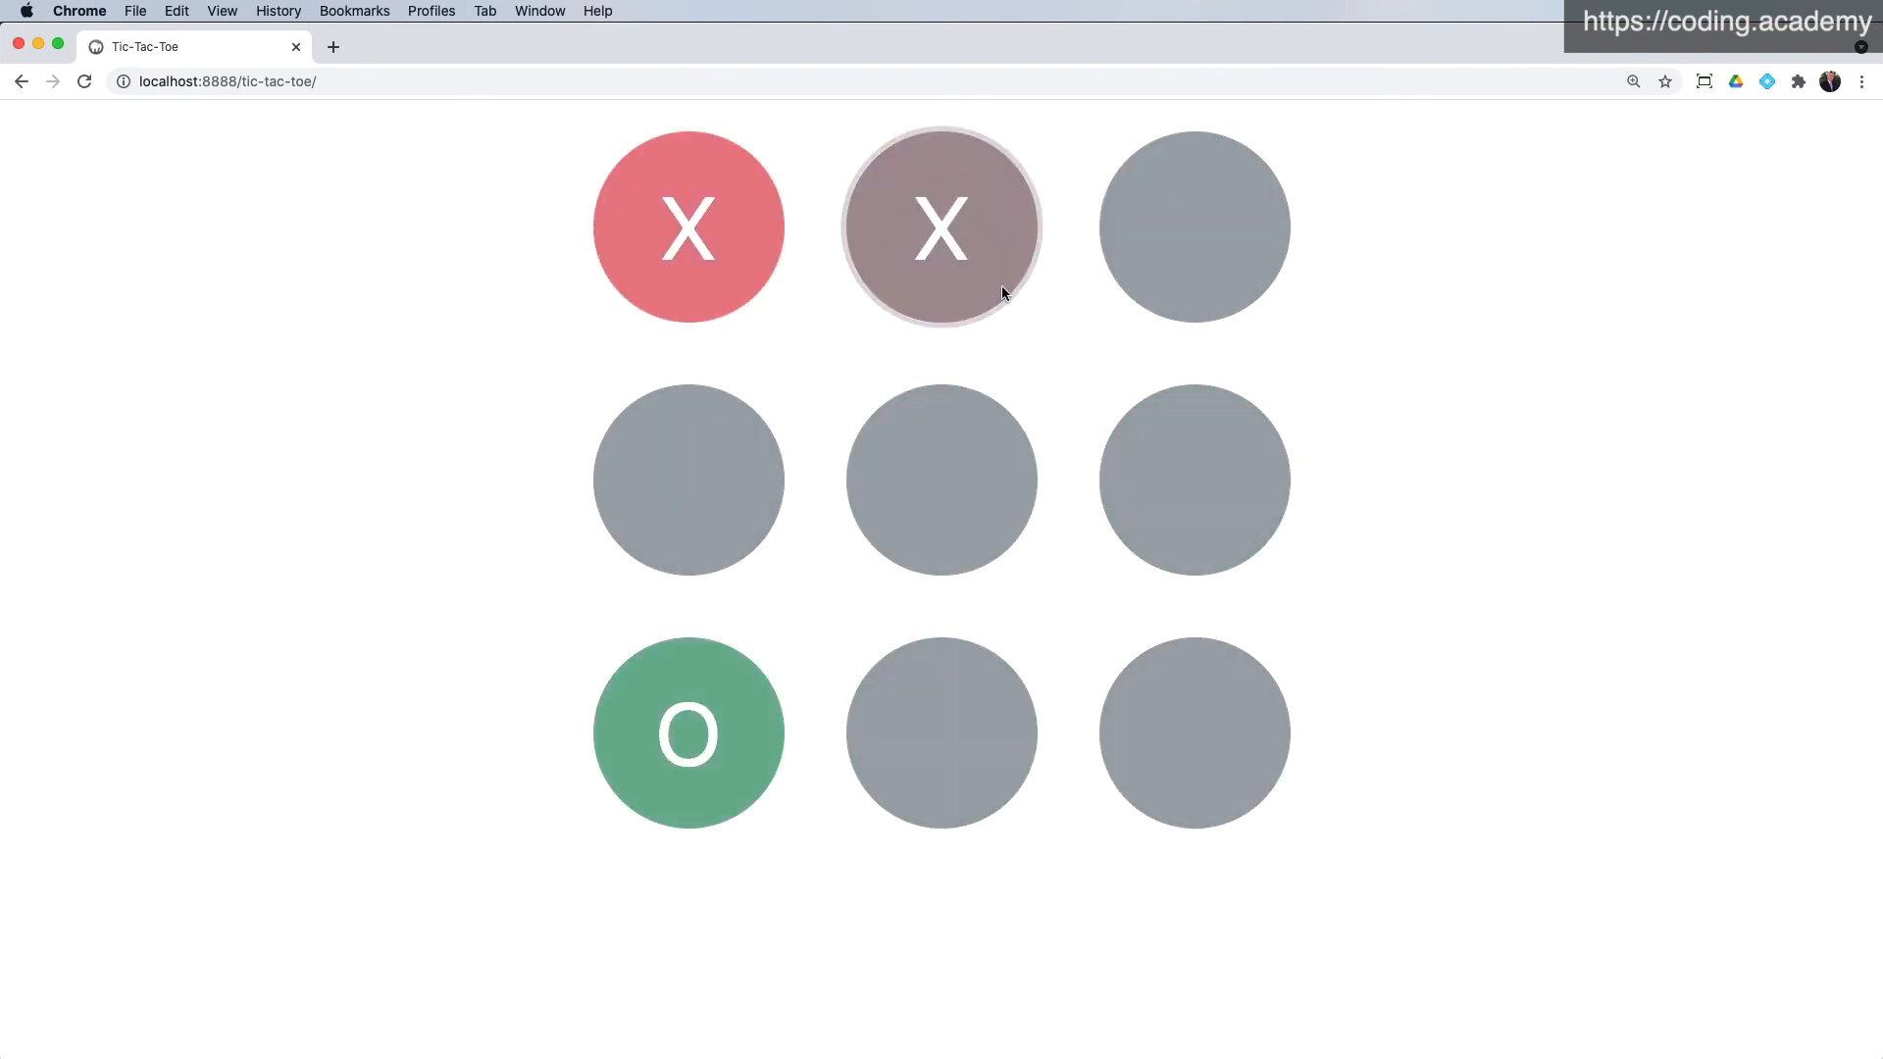
click(949, 527)
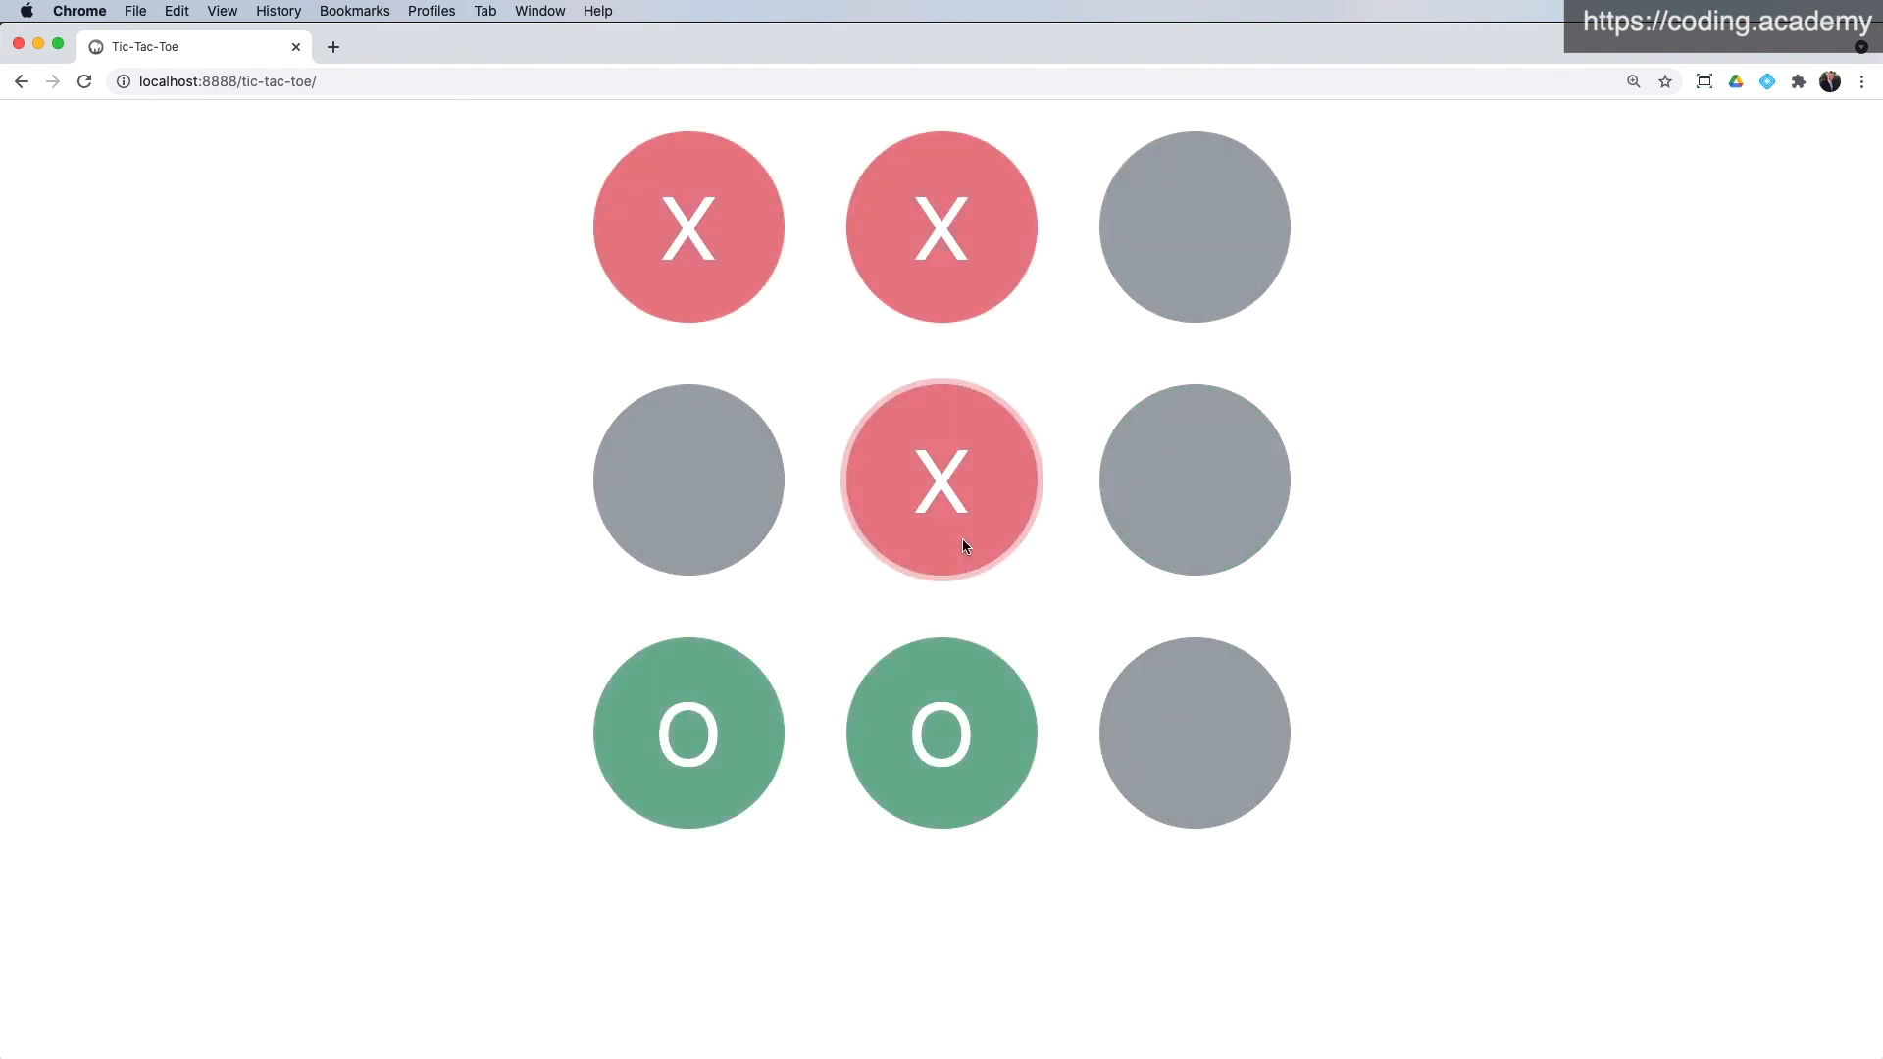